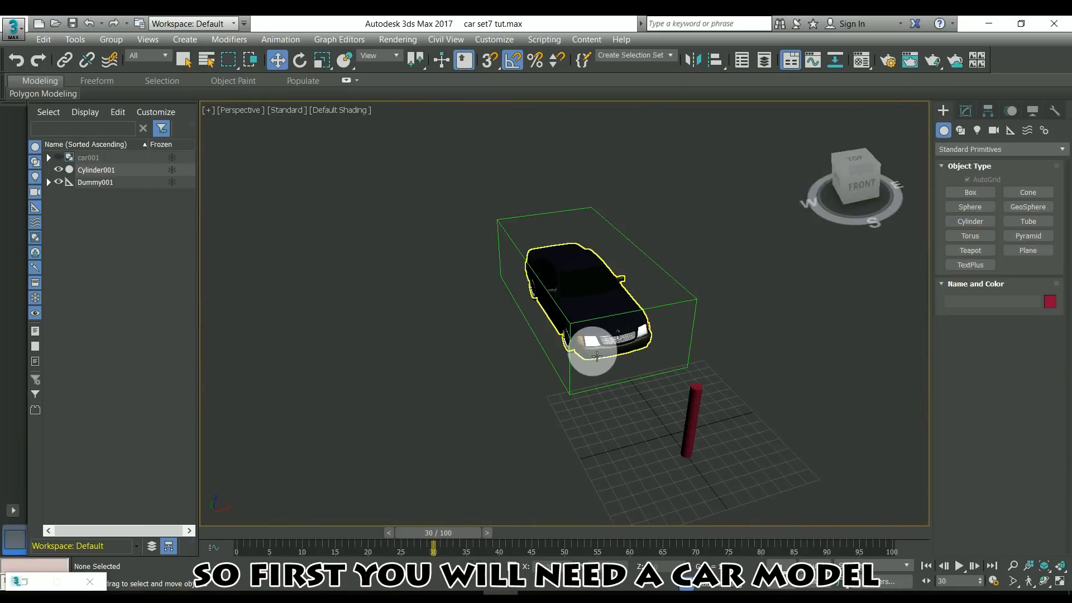
Select the whole car group for a closer look at its parts.
{"action": "mouse_move", "coordinate": [552, 347]}
{"action": "left_mouse_down"}
{"action": "mouse_move", "coordinate": [627, 333]}
{"action": "mouse_move", "coordinate": [584, 314]}
{"action": "mouse_move", "coordinate": [546, 342]}
{"action": "mouse_move", "coordinate": [559, 347]}
{"action": "mouse_move", "coordinate": [557, 336]}
{"action": "mouse_move", "coordinate": [536, 343]}
{"action": "mouse_move", "coordinate": [545, 355]}
{"action": "left_mouse_up"}
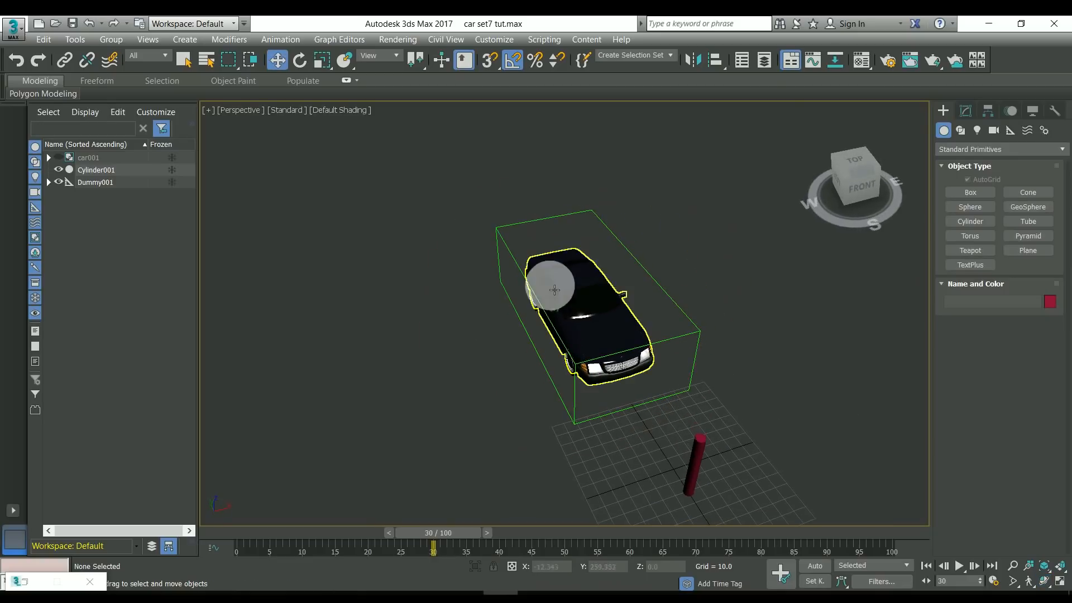
{"action": "left_click", "coordinate": [593, 288]}
{"action": "scroll", "coordinate": [626, 371], "scroll_direction": "up", "scroll_amount": 5}
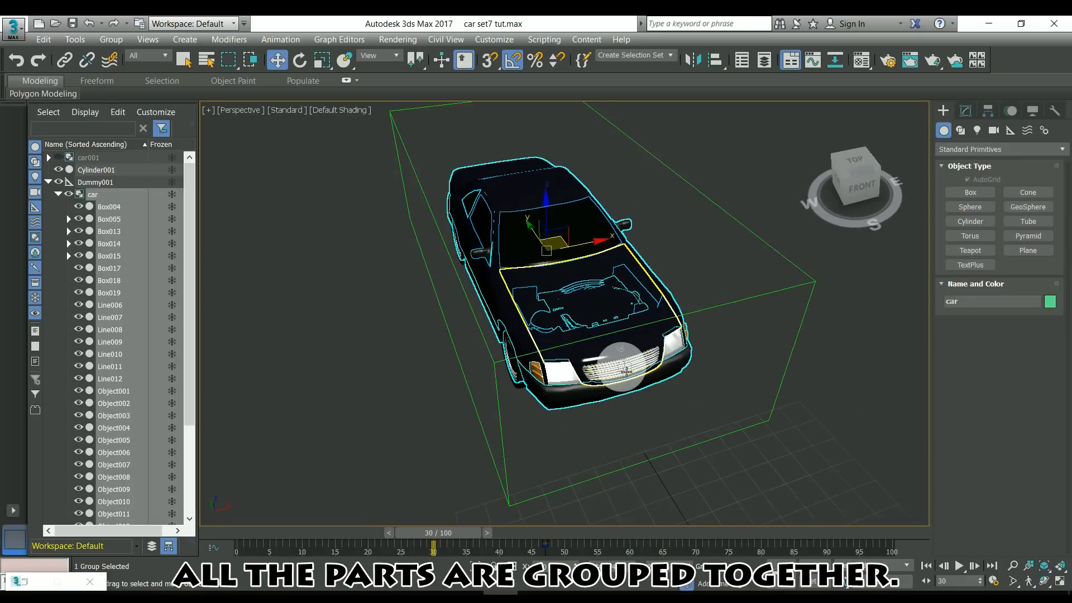
Select the car's hood and activate the Rotate tool to show where its pivot sits.
{"action": "left_click", "coordinate": [613, 355]}
{"action": "key", "text": "ctrl+r"}
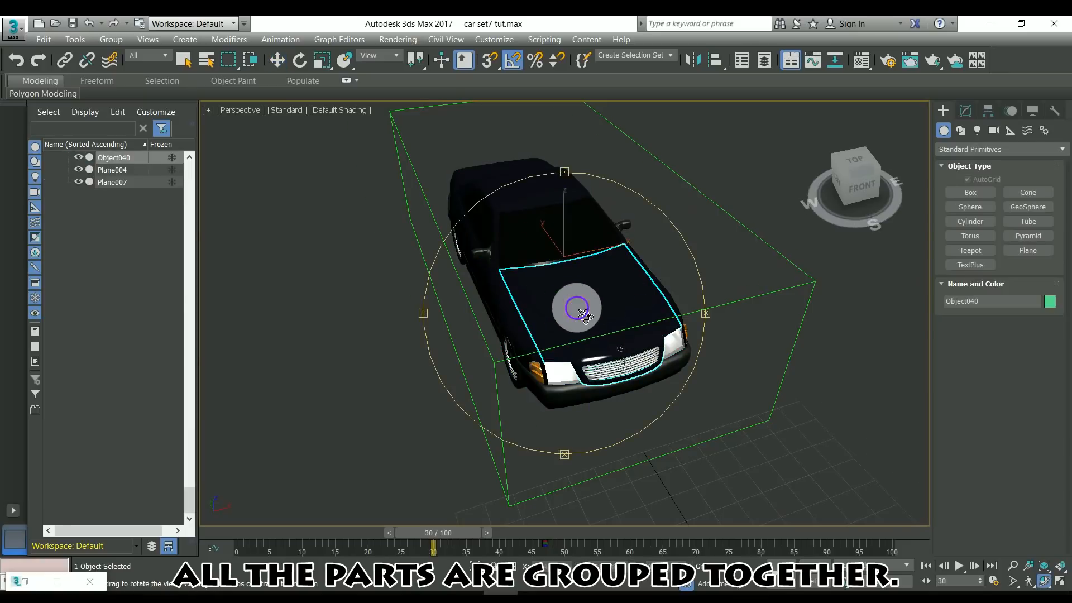
{"action": "left_click_drag", "start_coordinate": [575, 313], "coordinate": [485, 300]}
{"action": "left_click", "coordinate": [278, 60]}
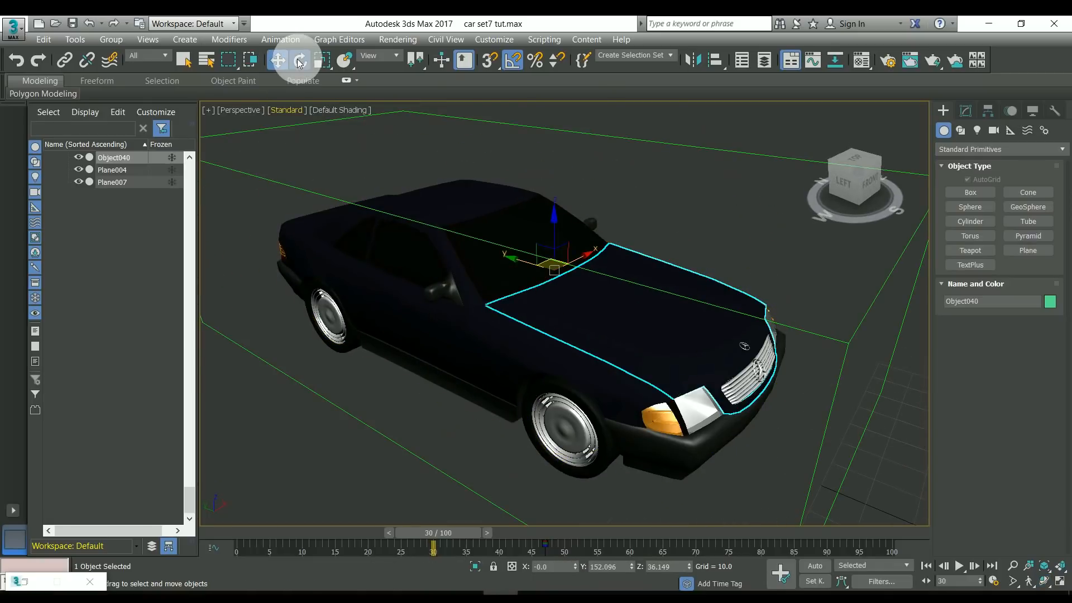
{"action": "left_click", "coordinate": [300, 61]}
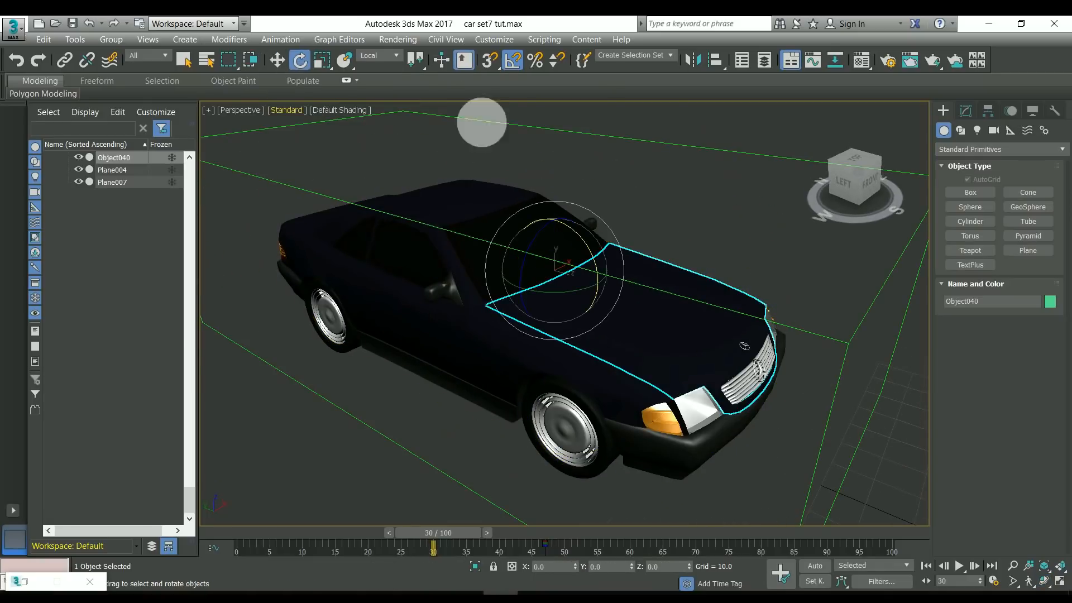
Turn on Affect Pivot Only for the hood in the Left view and switch to the Move tool.
{"action": "left_click", "coordinate": [849, 186]}
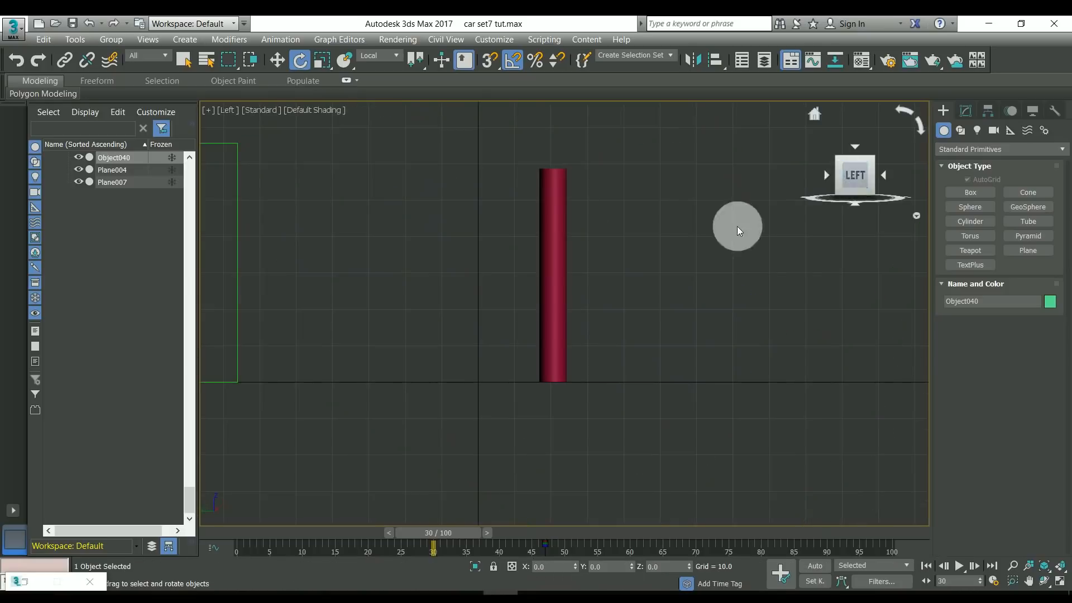
{"action": "scroll", "coordinate": [603, 292], "scroll_direction": "up", "scroll_amount": 5}
{"action": "middle_click_drag", "start_coordinate": [318, 314], "coordinate": [481, 312]}
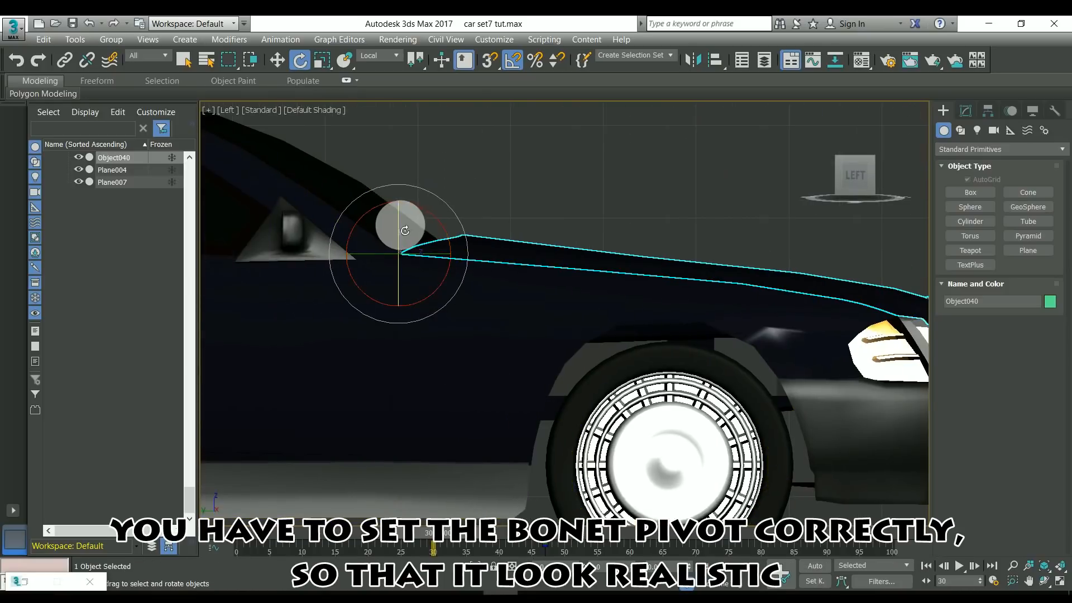
{"action": "left_click", "coordinate": [988, 111]}
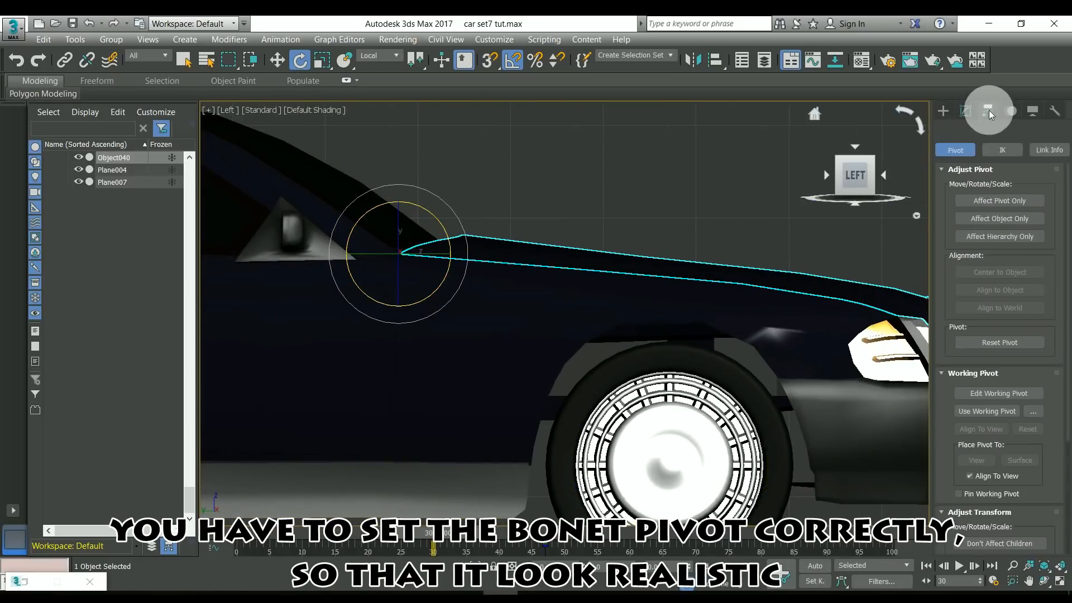
{"action": "left_click", "coordinate": [991, 201]}
{"action": "right_click", "coordinate": [412, 225]}
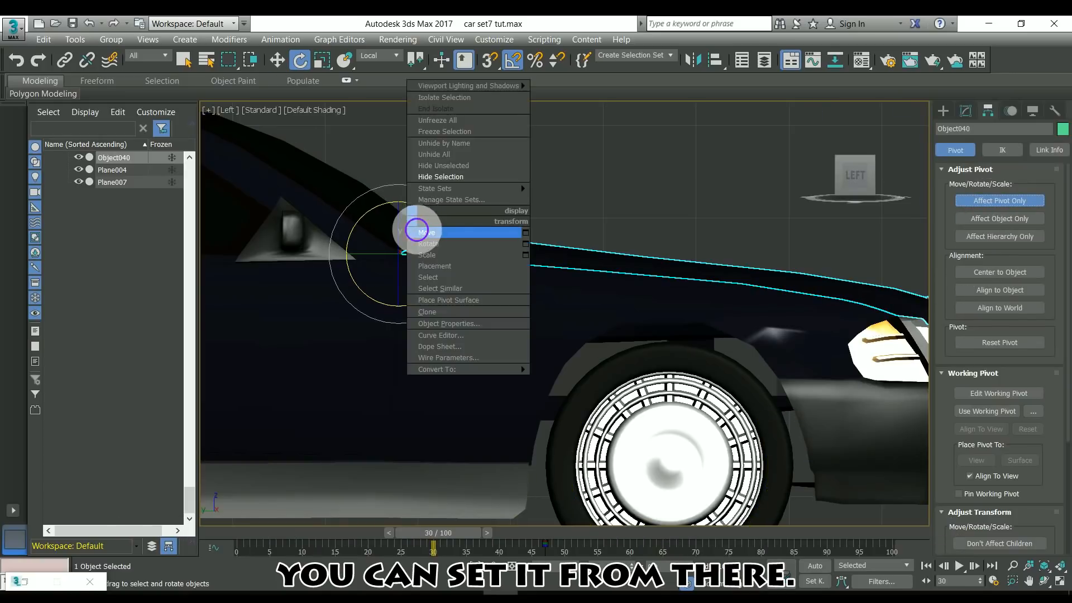
{"action": "left_click", "coordinate": [447, 231]}
Check the pivot's placement at the hood's rear hinge edge and leave pivot editing.
{"action": "middle_click_drag", "start_coordinate": [407, 256], "coordinate": [558, 304]}
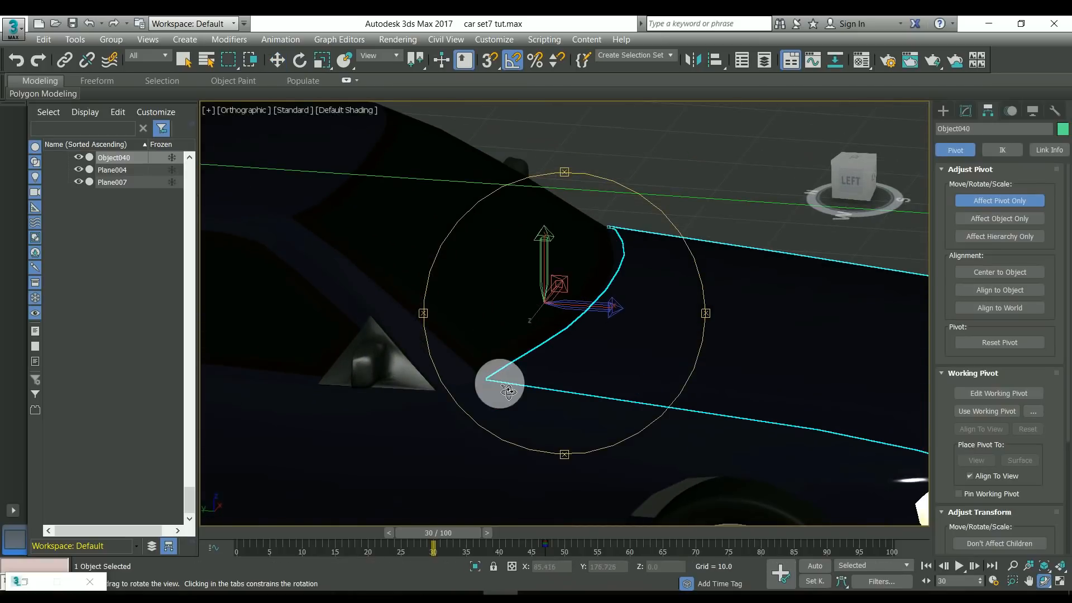
{"action": "left_click", "coordinate": [850, 179]}
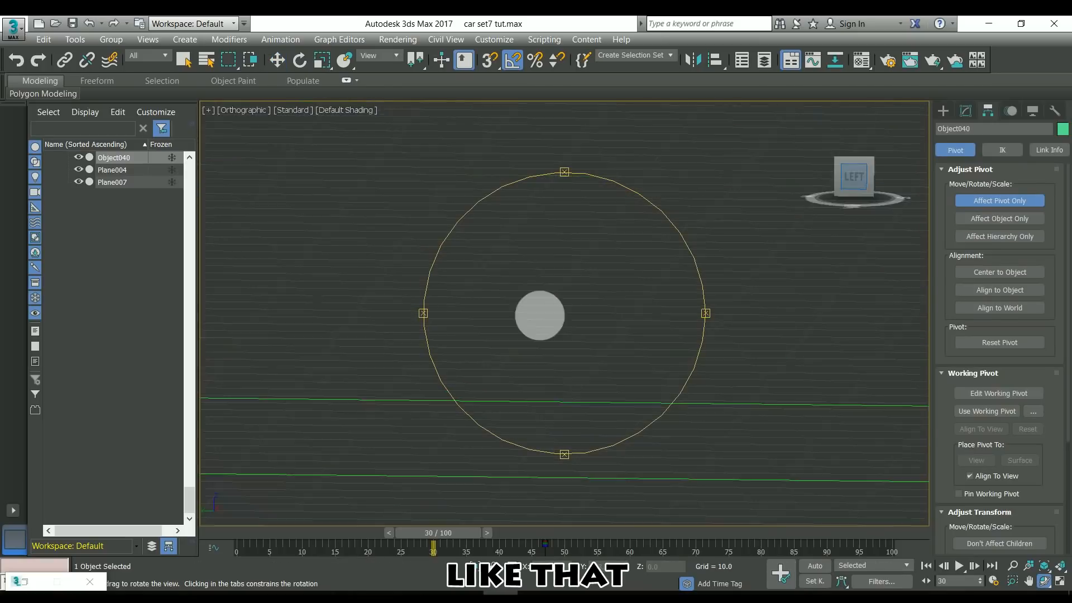
{"action": "scroll", "coordinate": [569, 374], "scroll_direction": "up", "scroll_amount": 4}
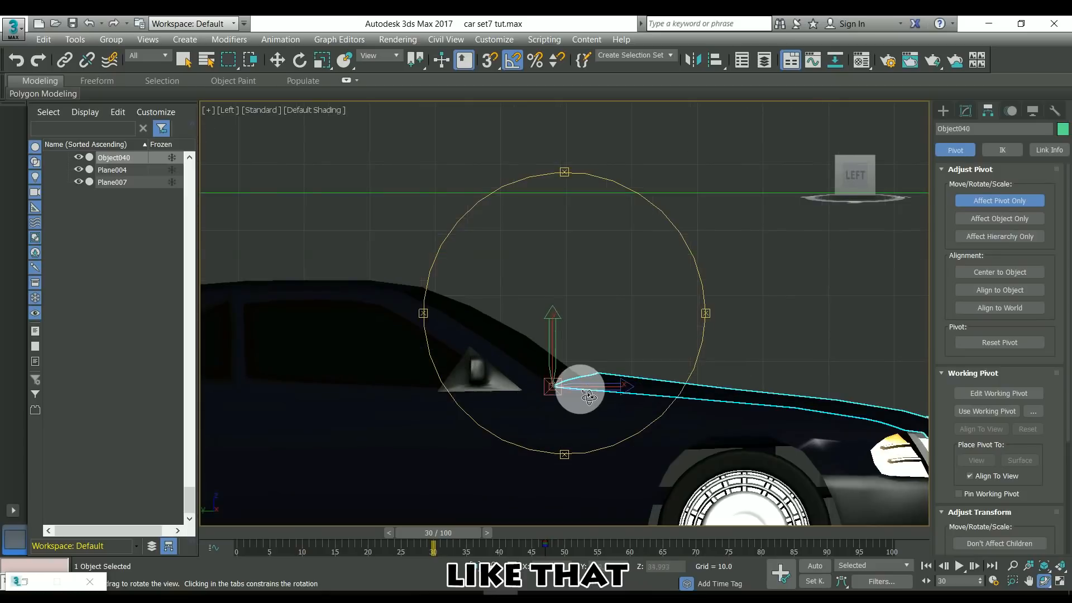
{"action": "key", "text": "w"}
{"action": "middle_click_drag", "start_coordinate": [644, 381], "coordinate": [604, 358]}
{"action": "left_click", "coordinate": [943, 110]}
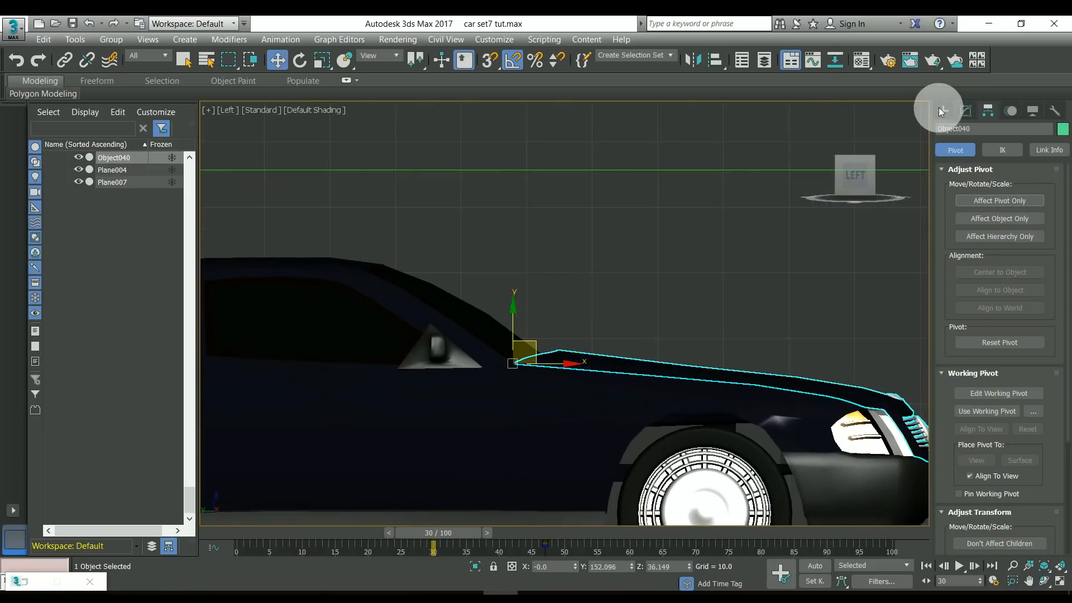
Rotate the hood open about its rear hinge edge to expose the engine bay.
{"action": "key", "text": "ctrl+r"}
{"action": "left_click_drag", "start_coordinate": [622, 299], "coordinate": [500, 201]}
{"action": "left_click", "coordinate": [300, 60]}
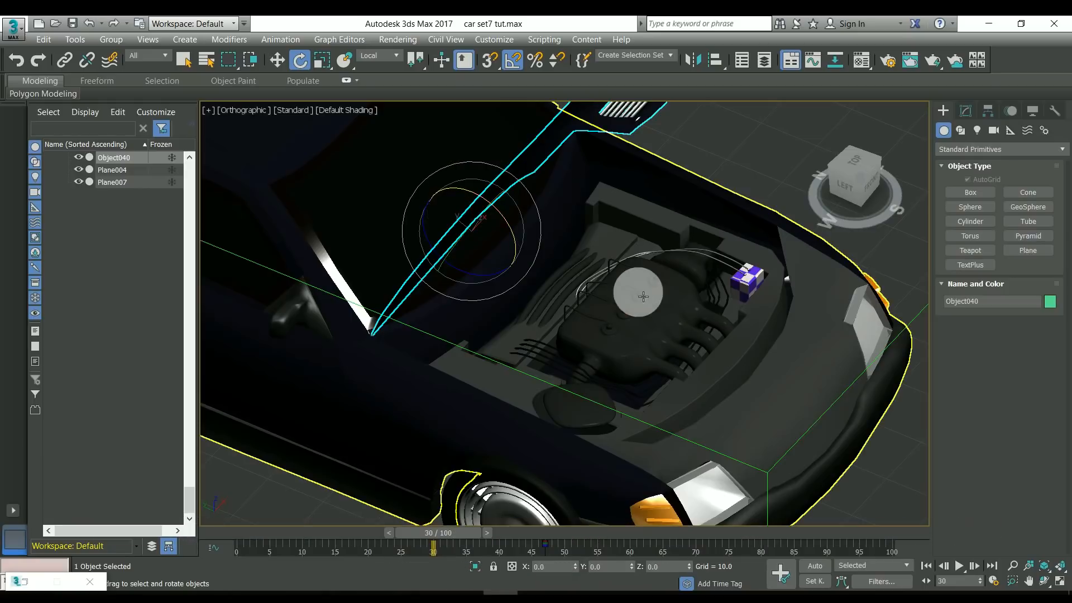
Select the car group and open it to reach the individual engine bay parts.
{"action": "left_click", "coordinate": [633, 320]}
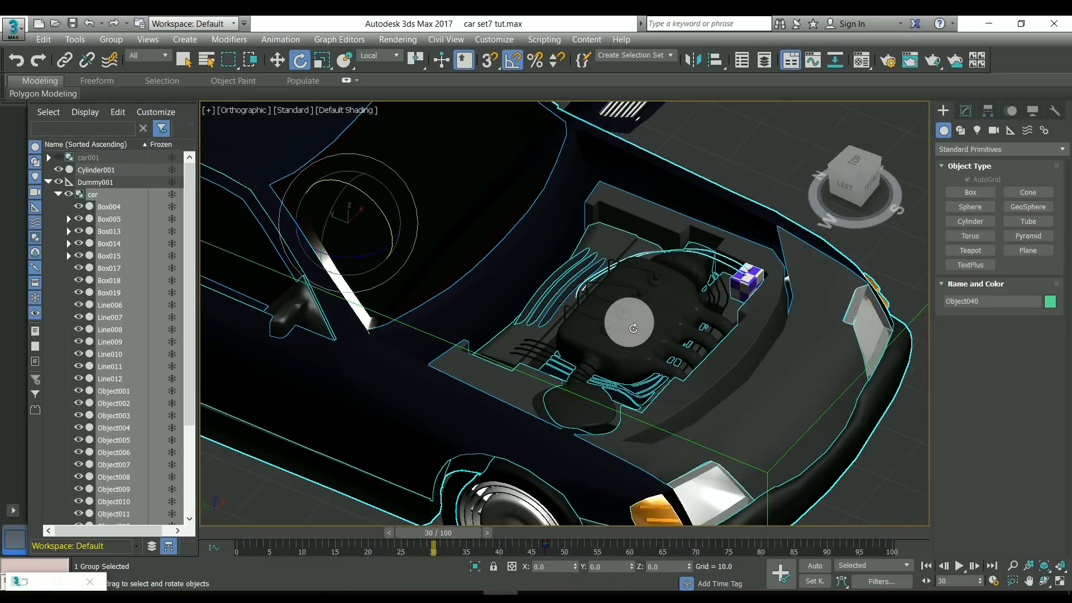
{"action": "scroll", "coordinate": [633, 321], "scroll_direction": "down", "scroll_amount": 3}
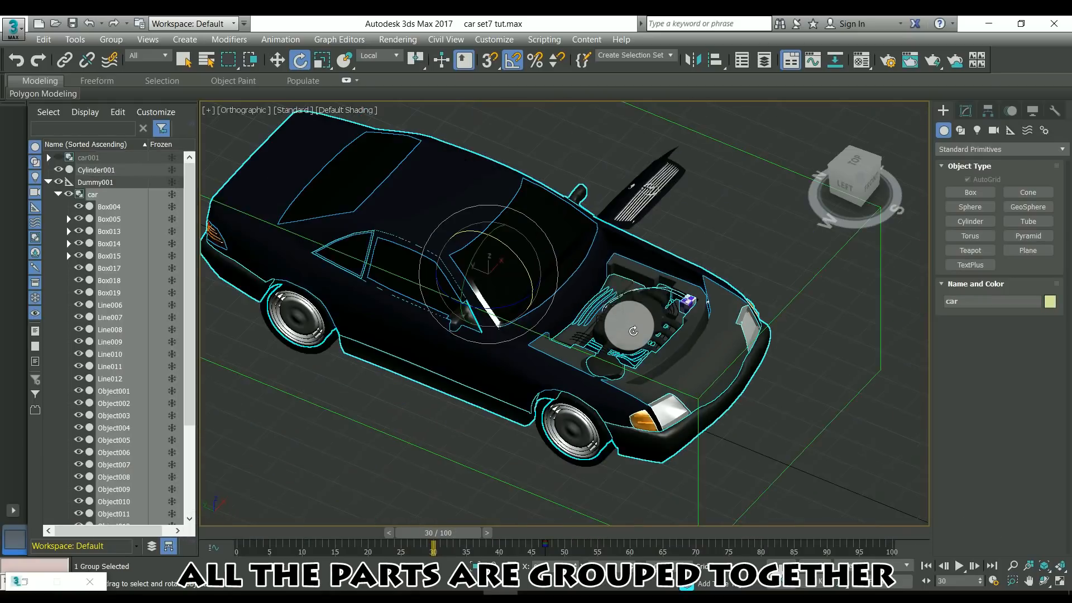
{"action": "right_click", "coordinate": [642, 289]}
{"action": "left_click", "coordinate": [658, 292]}
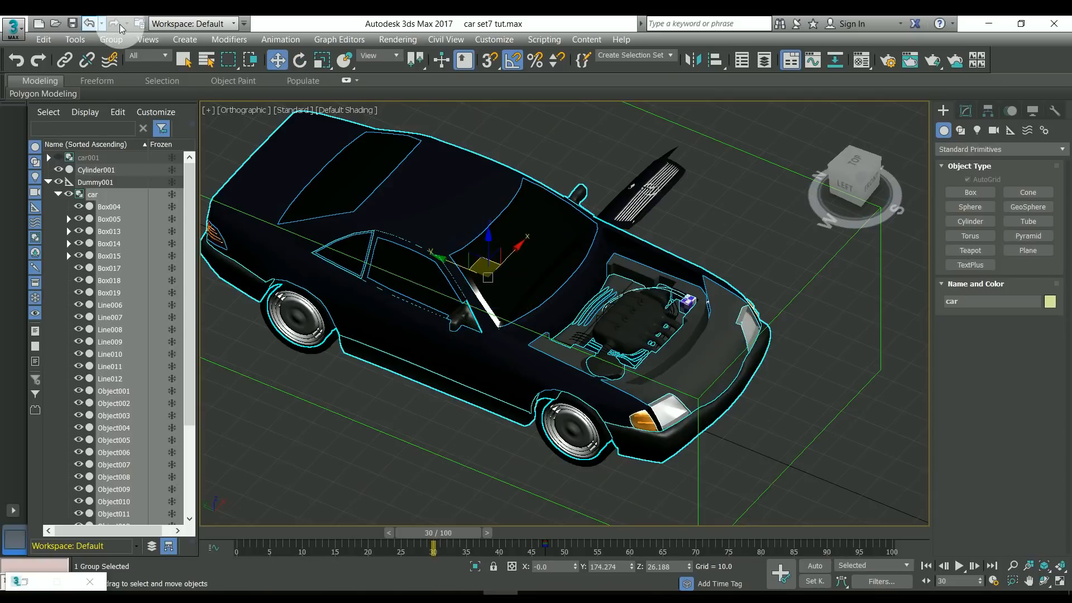
{"action": "left_click", "coordinate": [112, 39]}
{"action": "left_click", "coordinate": [112, 67]}
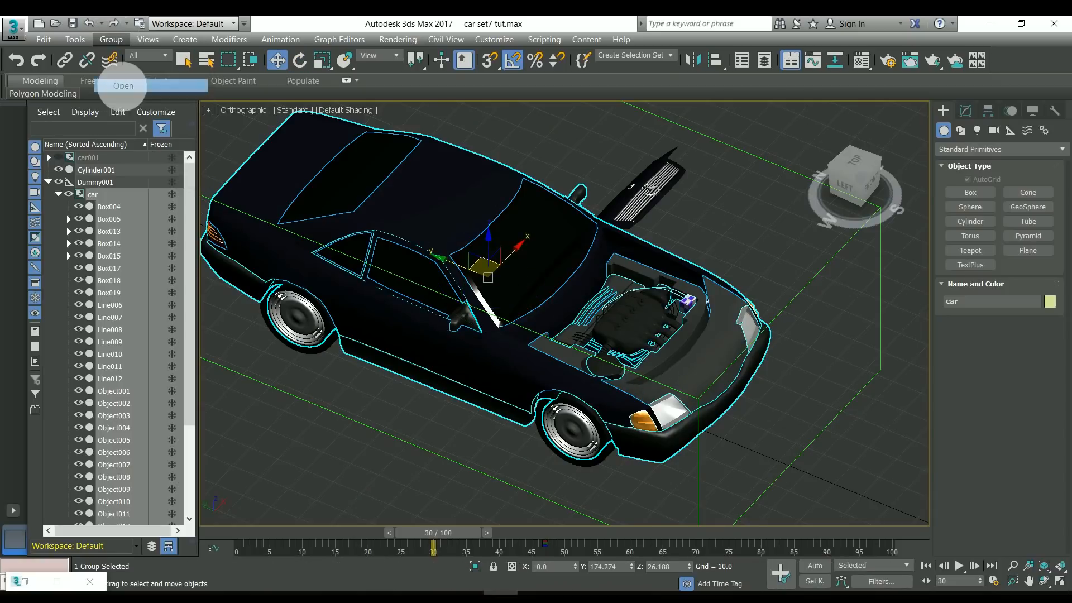
{"action": "left_click", "coordinate": [641, 329]}
{"action": "scroll", "coordinate": [637, 352], "scroll_direction": "up", "scroll_amount": 4}
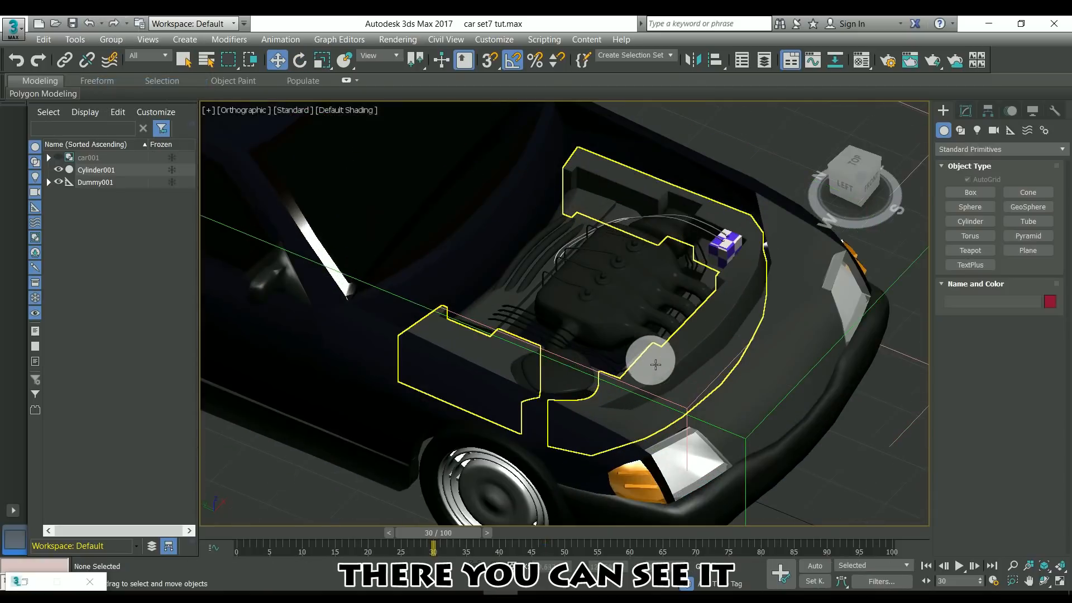
Rotate the raised hood back down to its closed position on the car.
{"action": "left_click", "coordinate": [586, 313]}
{"action": "key", "text": "ctrl+r"}
{"action": "left_click_drag", "start_coordinate": [612, 313], "coordinate": [580, 311]}
{"action": "key", "text": "w"}
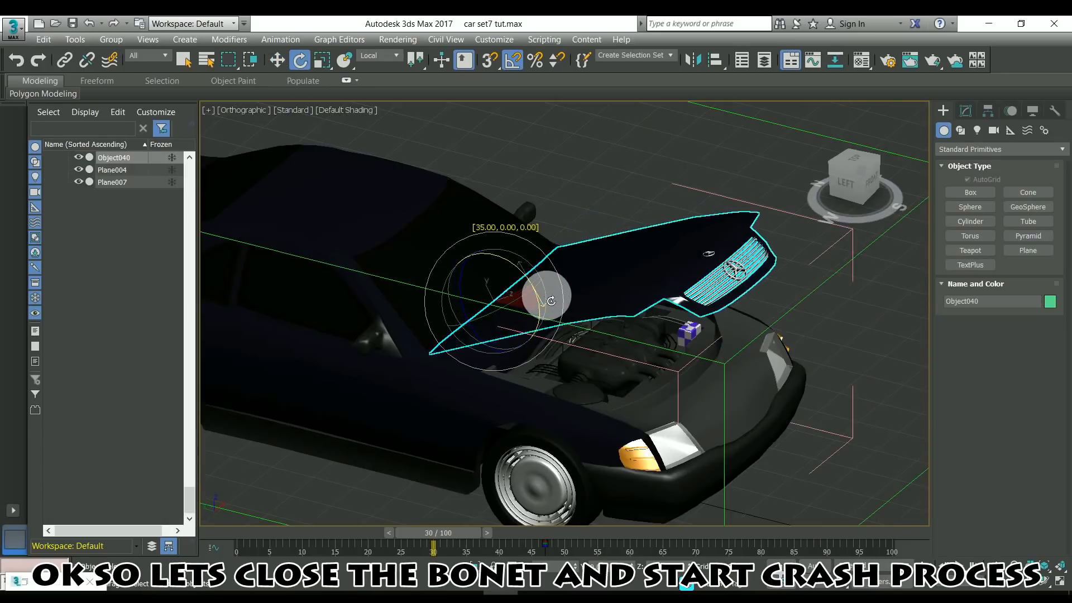
{"action": "left_click_drag", "start_coordinate": [546, 292], "coordinate": [564, 313]}
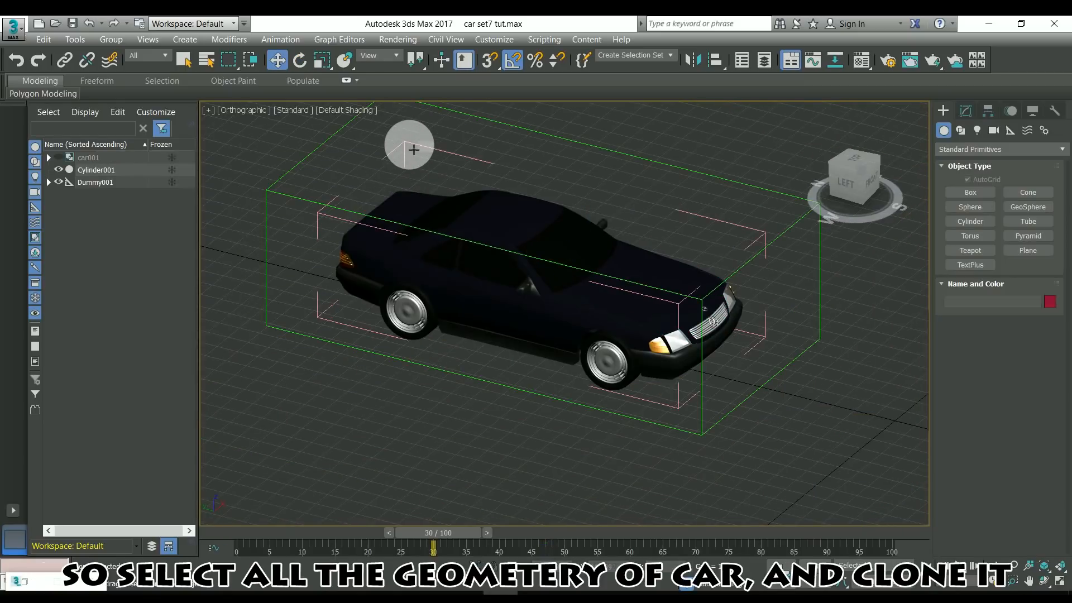
Clone all of the car's geometry along the X axis as a single Copy beside the original.
{"action": "double_click", "coordinate": [414, 150]}
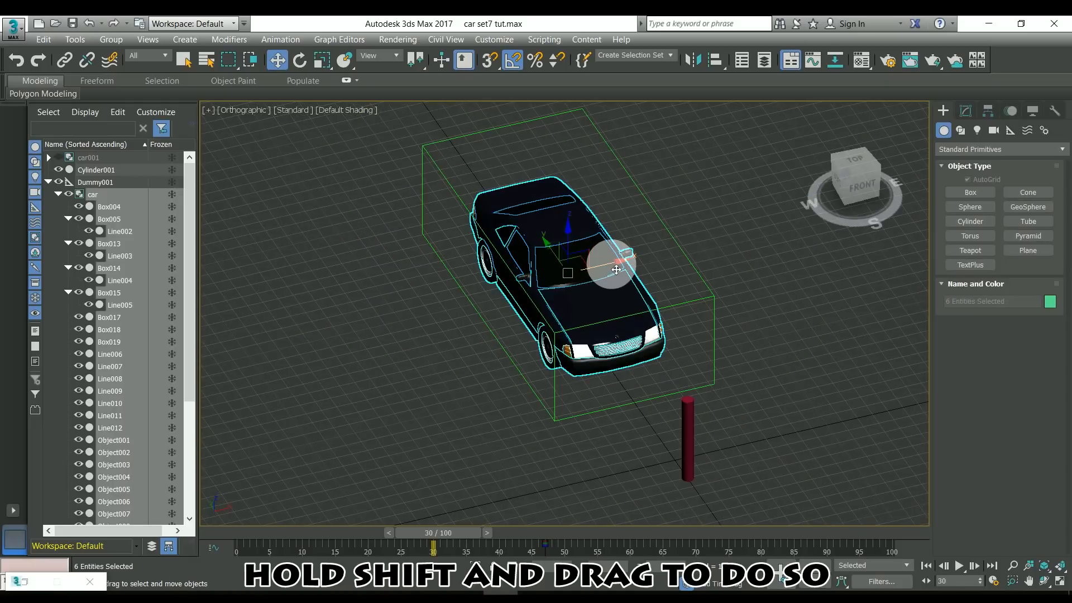
{"action": "mouse_move", "coordinate": [616, 269]}
{"action": "left_mouse_down", "text": "shift"}
{"action": "mouse_move", "coordinate": [459, 280]}
{"action": "mouse_move", "coordinate": [395, 311]}
{"action": "mouse_move", "coordinate": [406, 316]}
{"action": "left_mouse_up", "text": "shift"}
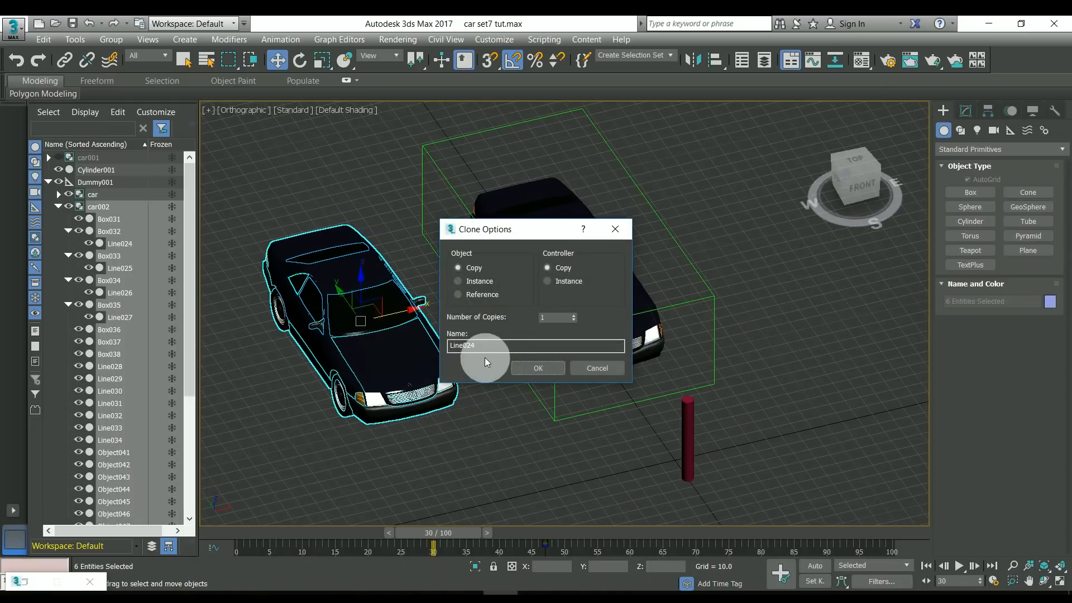
{"action": "left_click", "coordinate": [528, 369]}
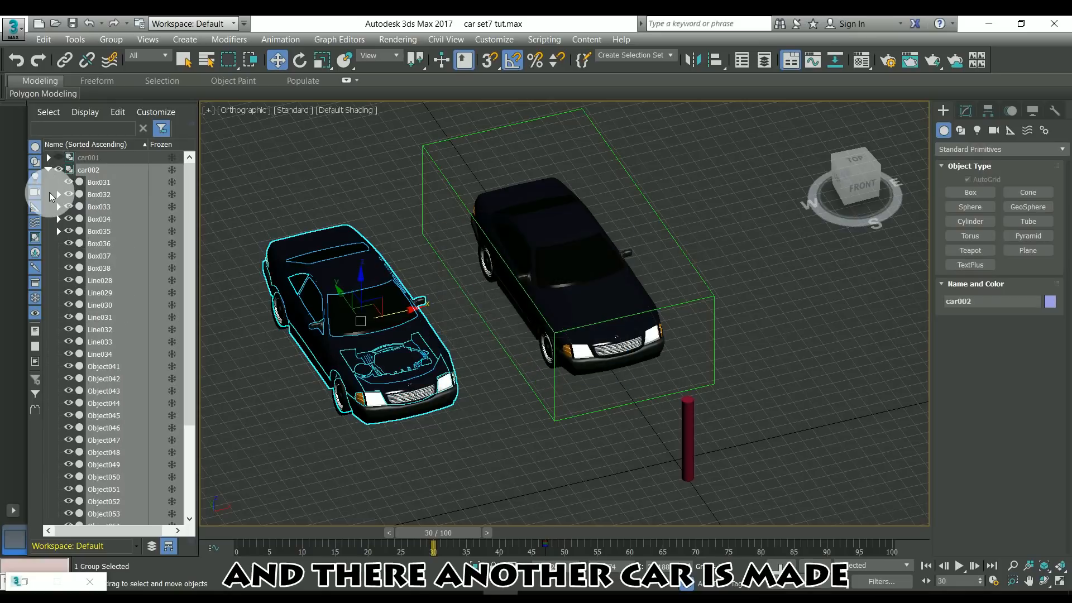
{"action": "left_click", "coordinate": [51, 195]}
{"action": "left_click", "coordinate": [48, 170]}
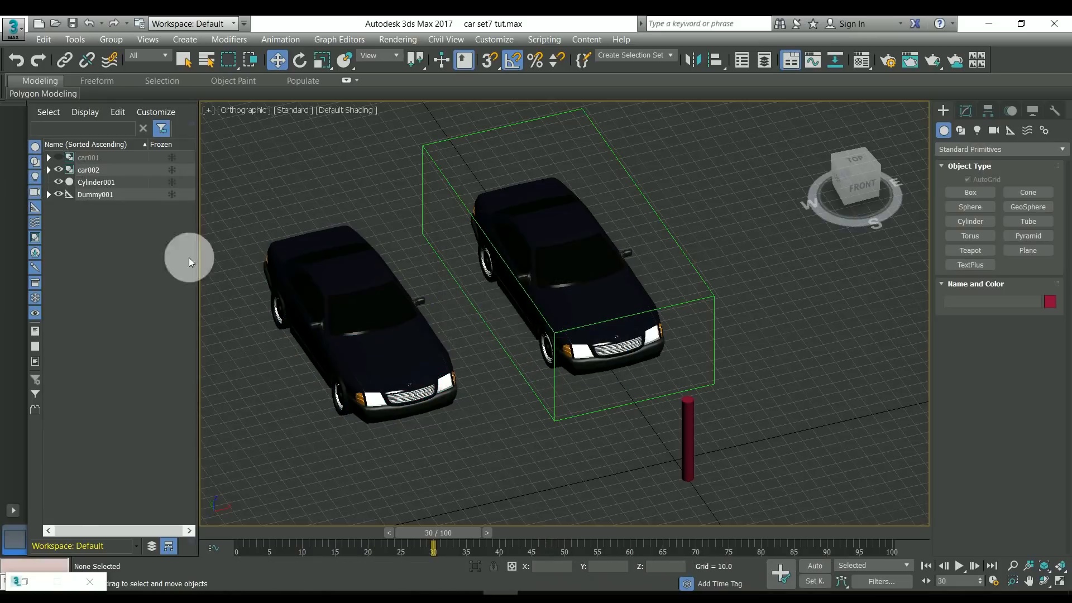
Select the cloned car and open its group.
{"action": "left_click", "coordinate": [329, 292]}
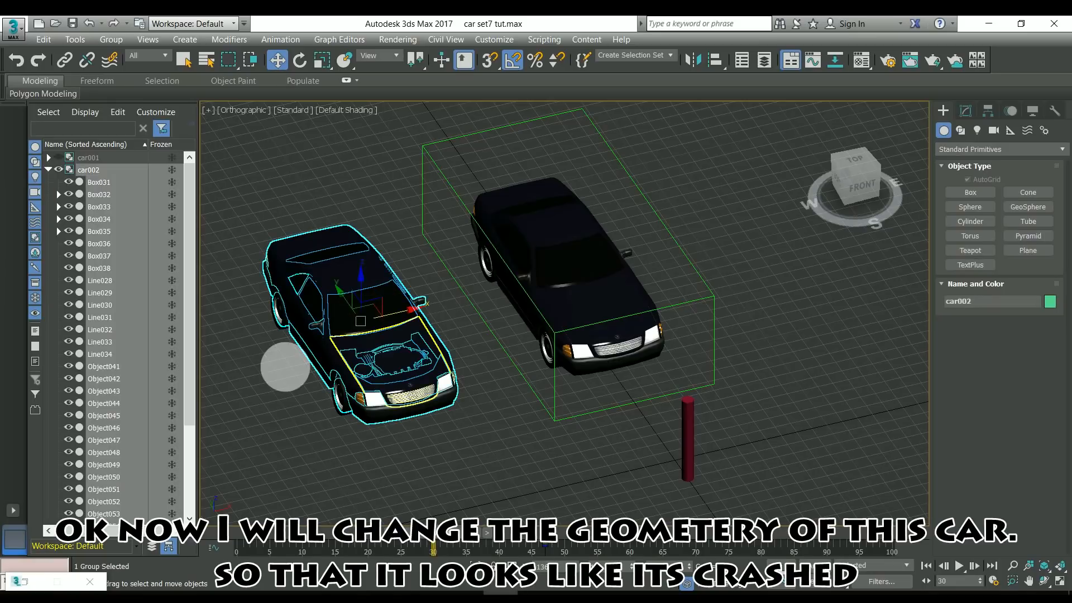
{"action": "left_click", "coordinate": [417, 265]}
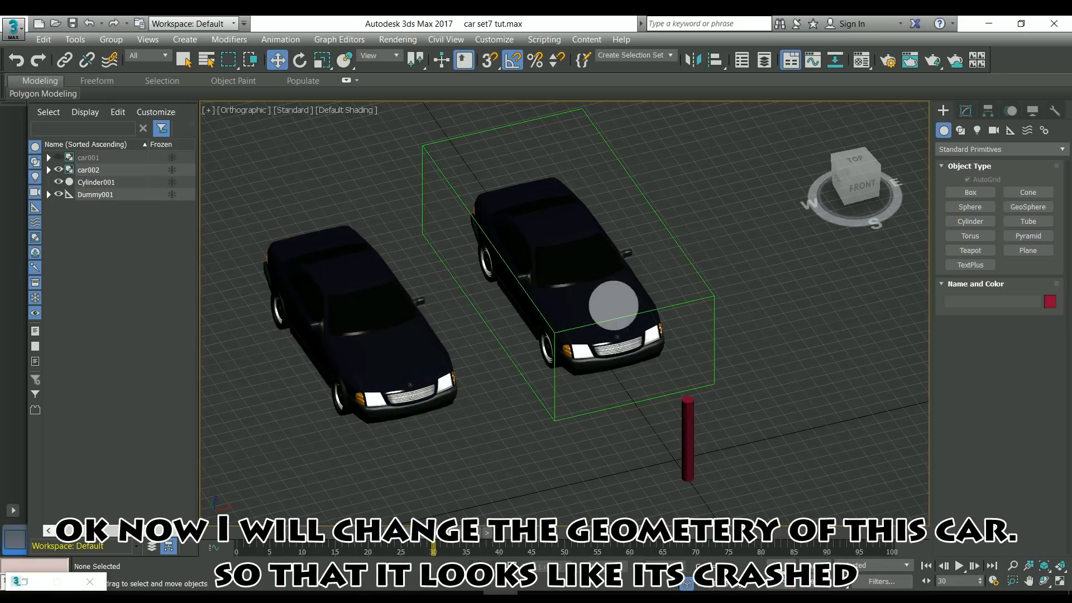
{"action": "scroll", "coordinate": [296, 302], "scroll_direction": "up", "scroll_amount": 2}
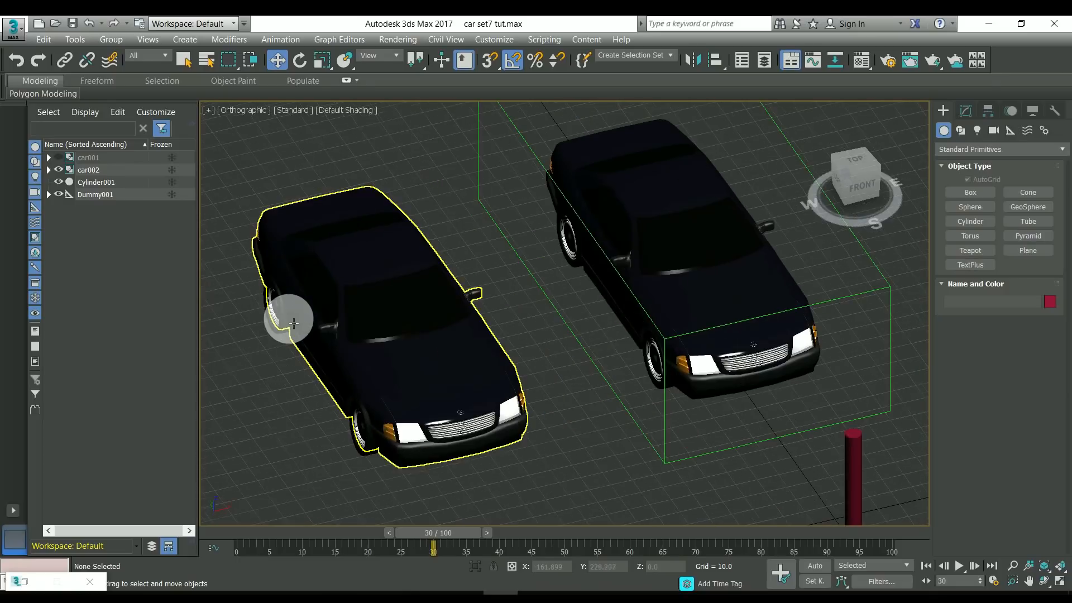
{"action": "left_click", "coordinate": [294, 324]}
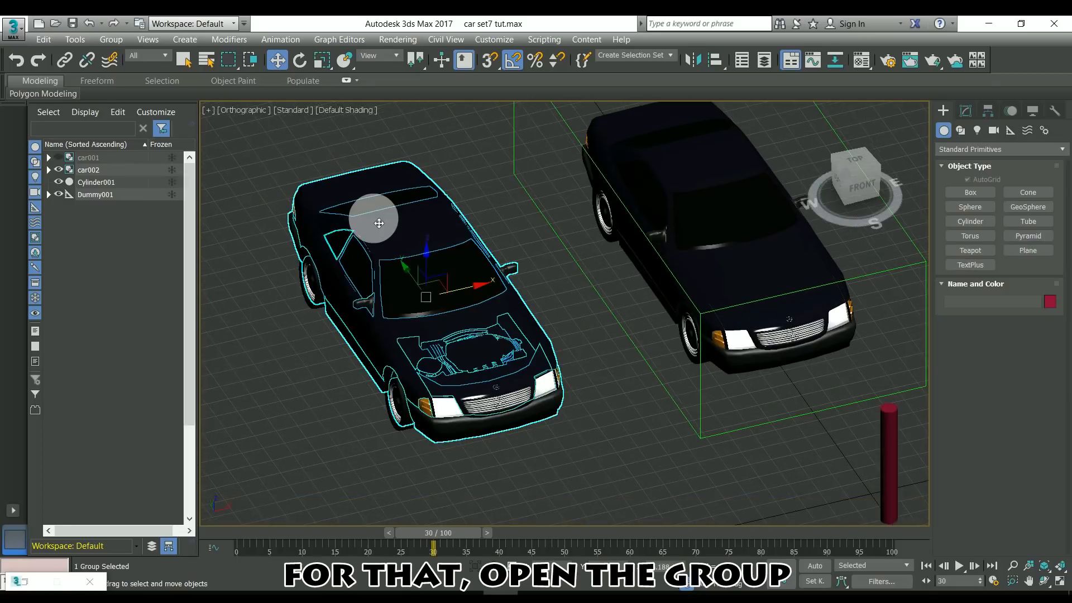
{"action": "left_click", "coordinate": [111, 39]}
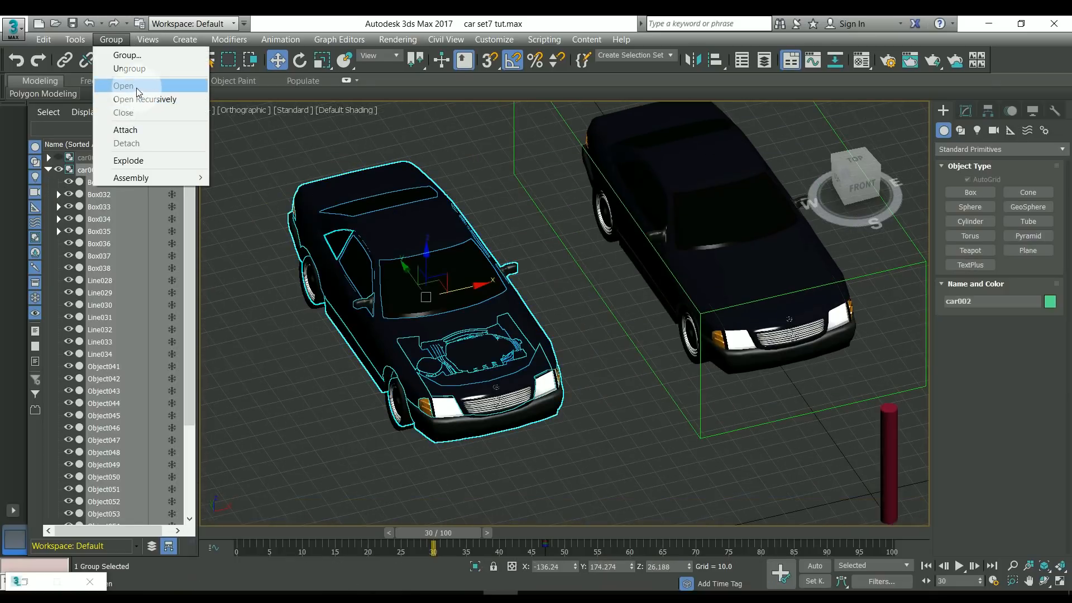
{"action": "left_click", "coordinate": [136, 88]}
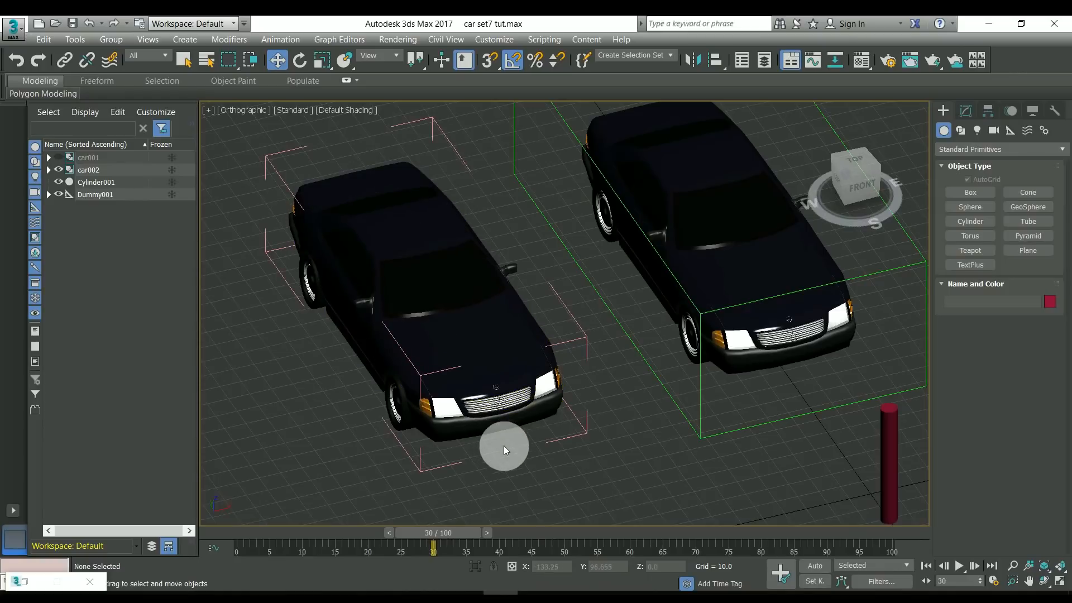
Select all geometry parts of the cloned car, excluding the dummy box and the group's bounding helper.
{"action": "left_click_drag", "start_coordinate": [553, 485], "coordinate": [258, 215]}
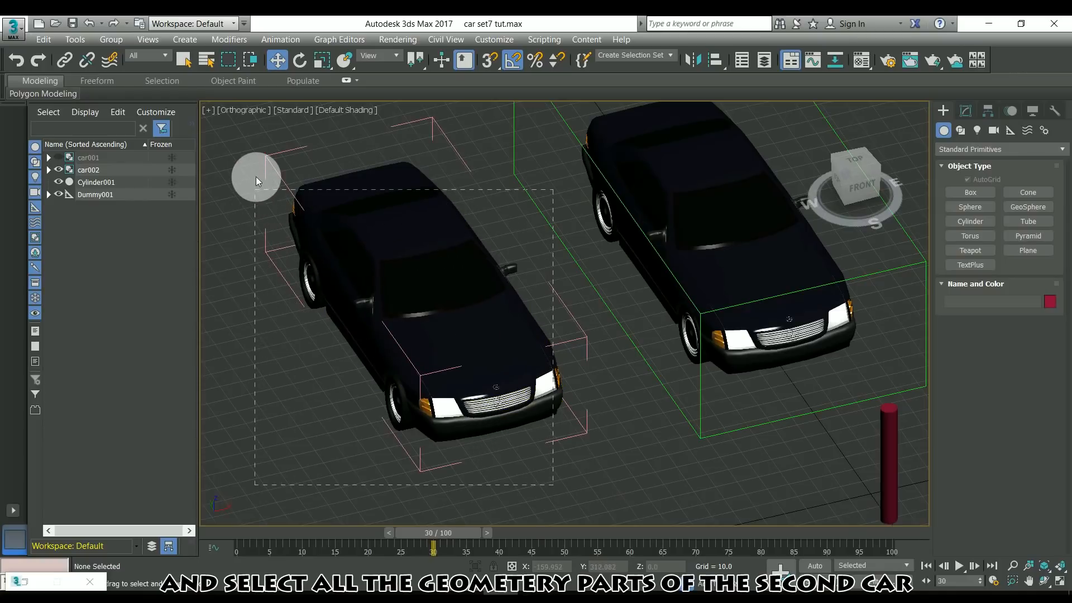
{"action": "left_click_drag", "start_coordinate": [256, 177], "coordinate": [256, 169]}
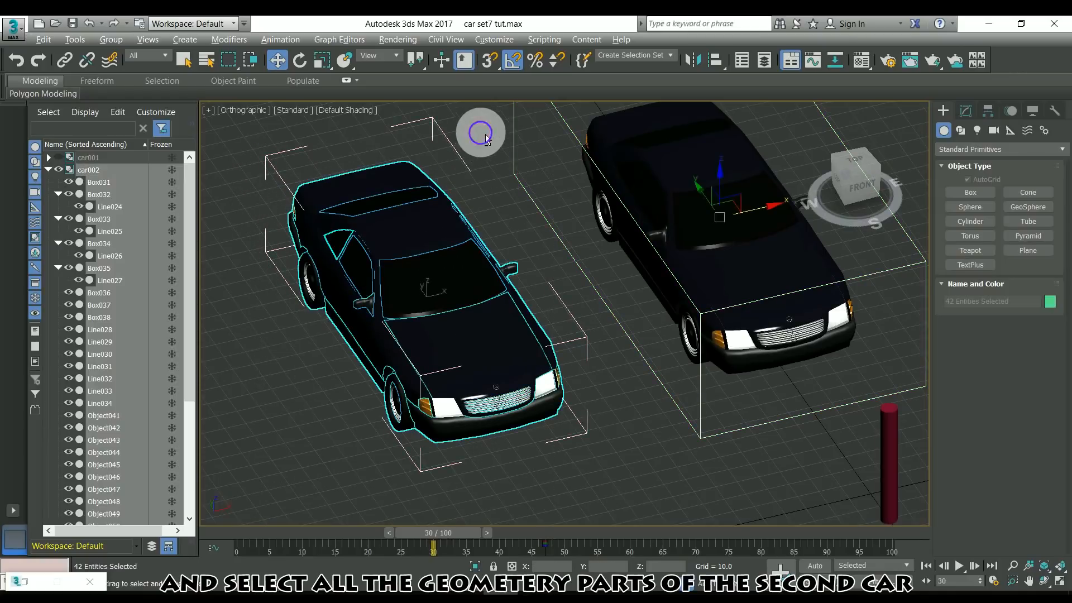
{"action": "left_click_drag", "start_coordinate": [485, 134], "coordinate": [535, 168], "text": "alt"}
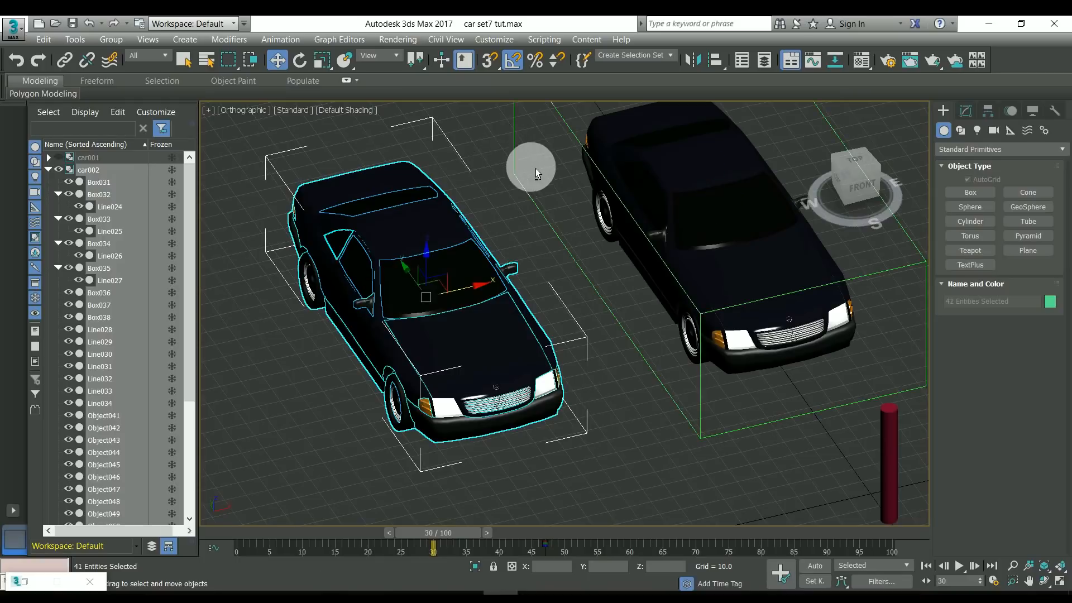
{"action": "left_click", "coordinate": [434, 149], "text": "alt"}
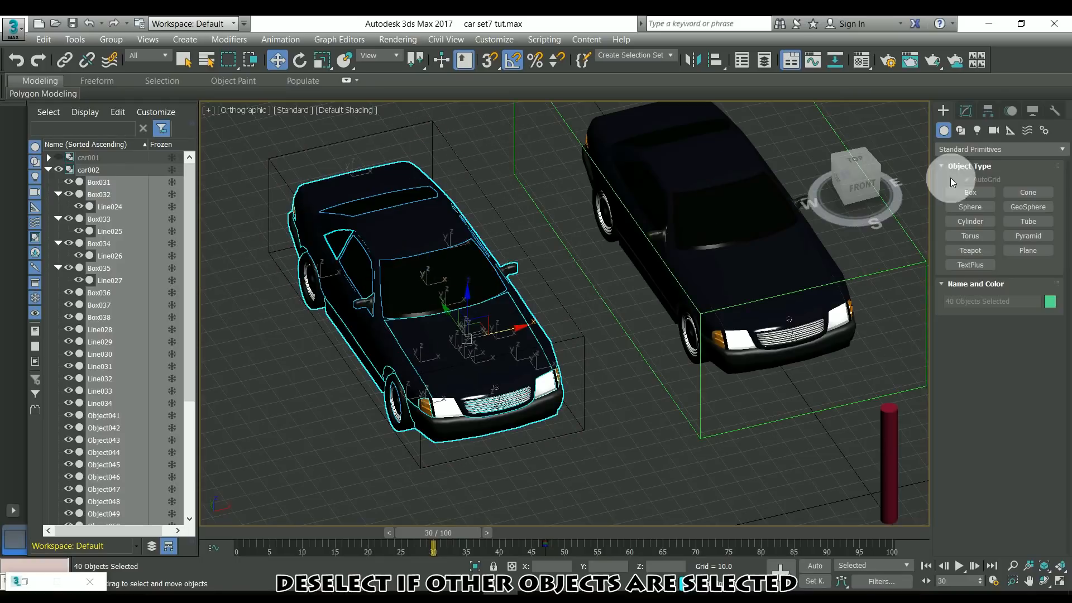
Add an Edit Poly modifier to the selected front-end parts of the cloned car and enter vertex editing with the Move tool.
{"action": "left_click", "coordinate": [965, 110]}
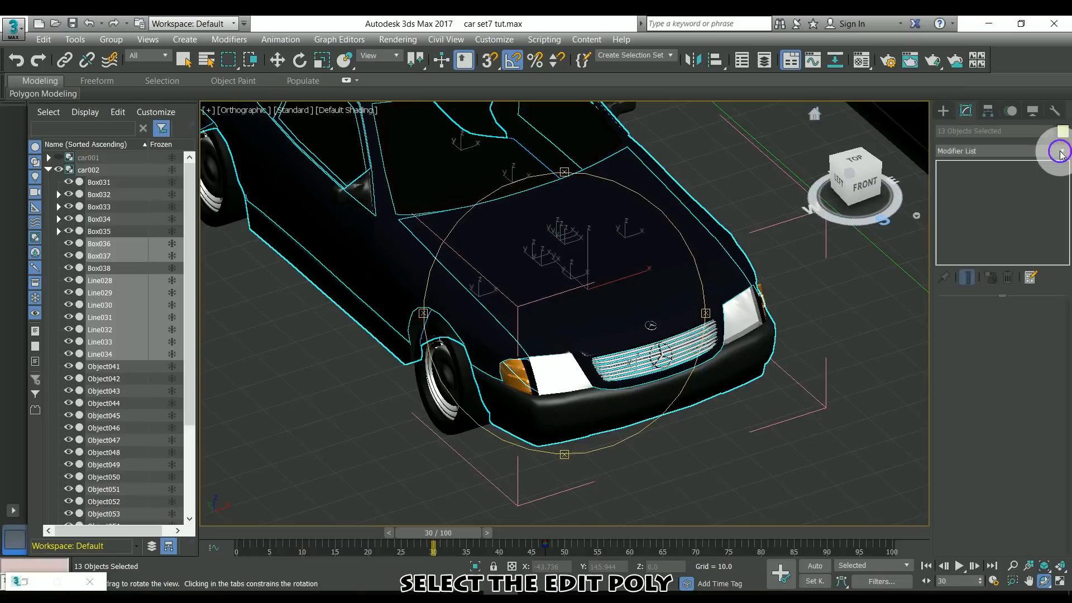
{"action": "left_click", "coordinate": [1062, 151]}
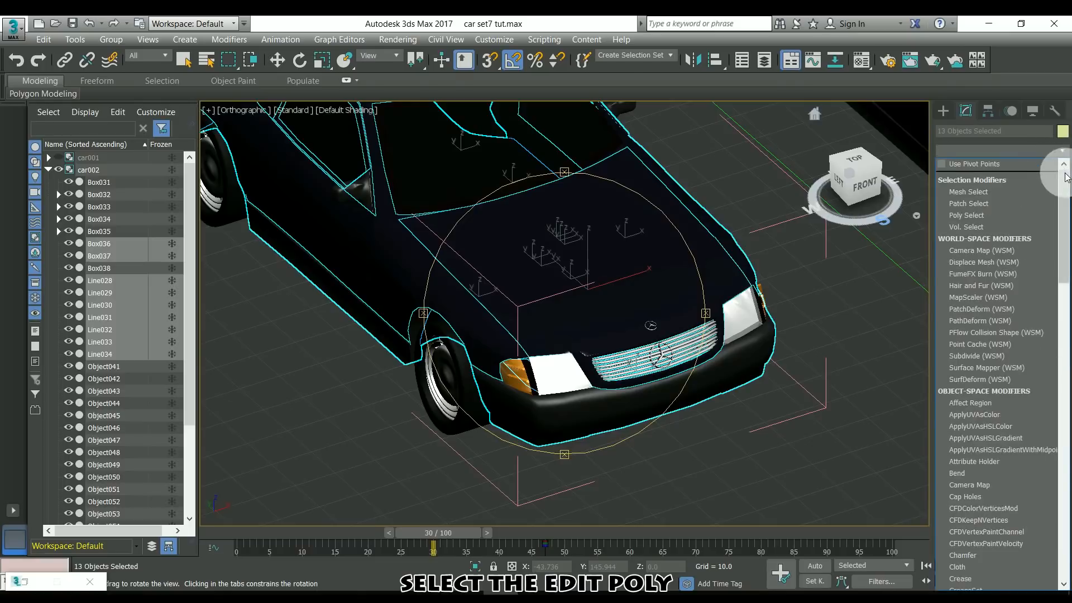
{"action": "left_click_drag", "start_coordinate": [1066, 177], "coordinate": [1066, 281]}
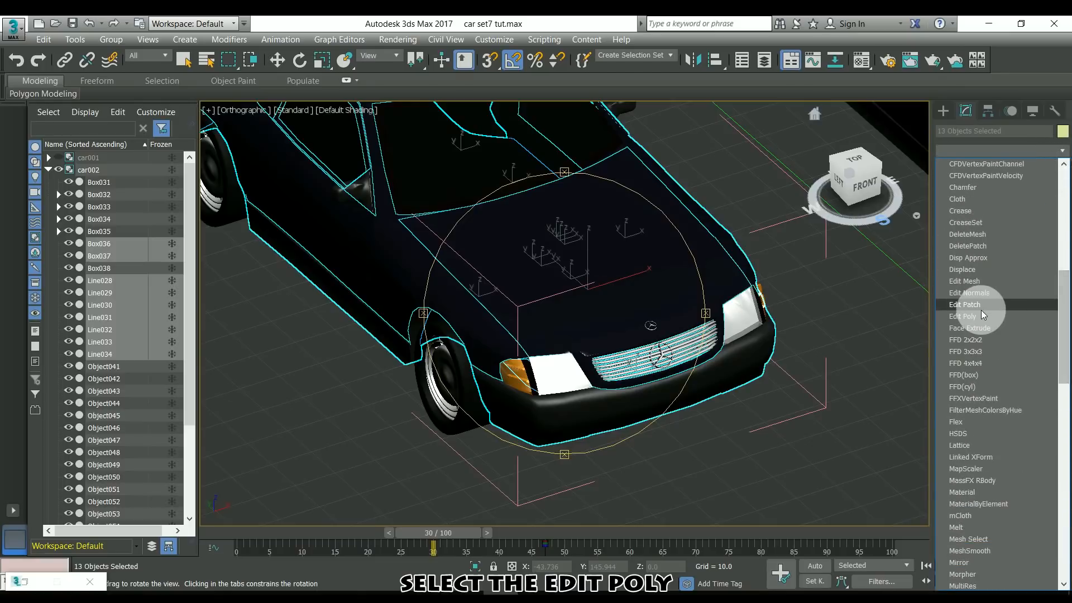
{"action": "left_click", "coordinate": [972, 317]}
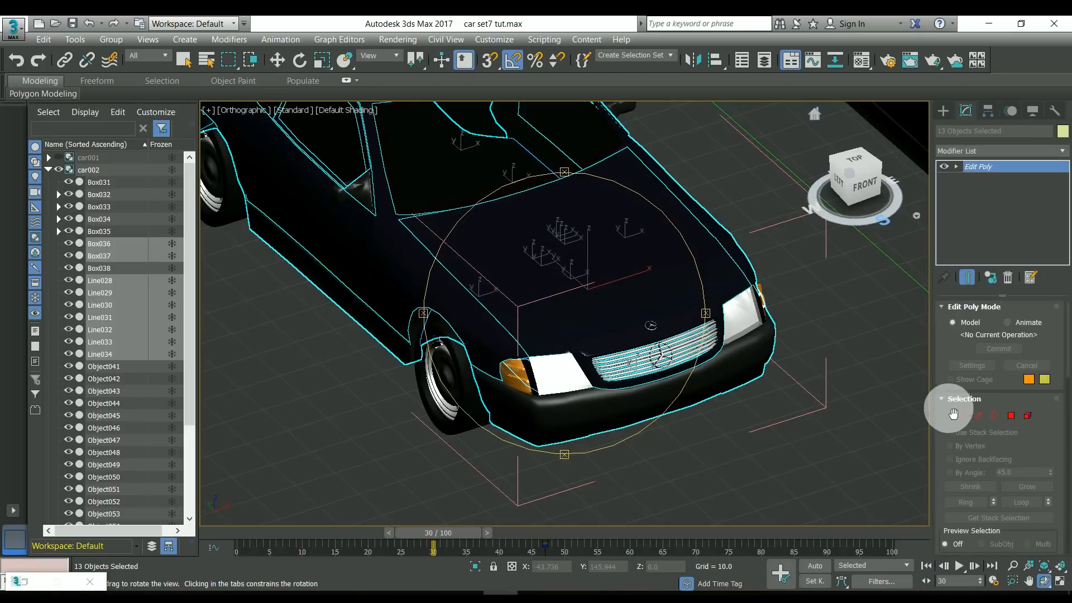
{"action": "left_click", "coordinate": [960, 415]}
{"action": "key", "text": "w"}
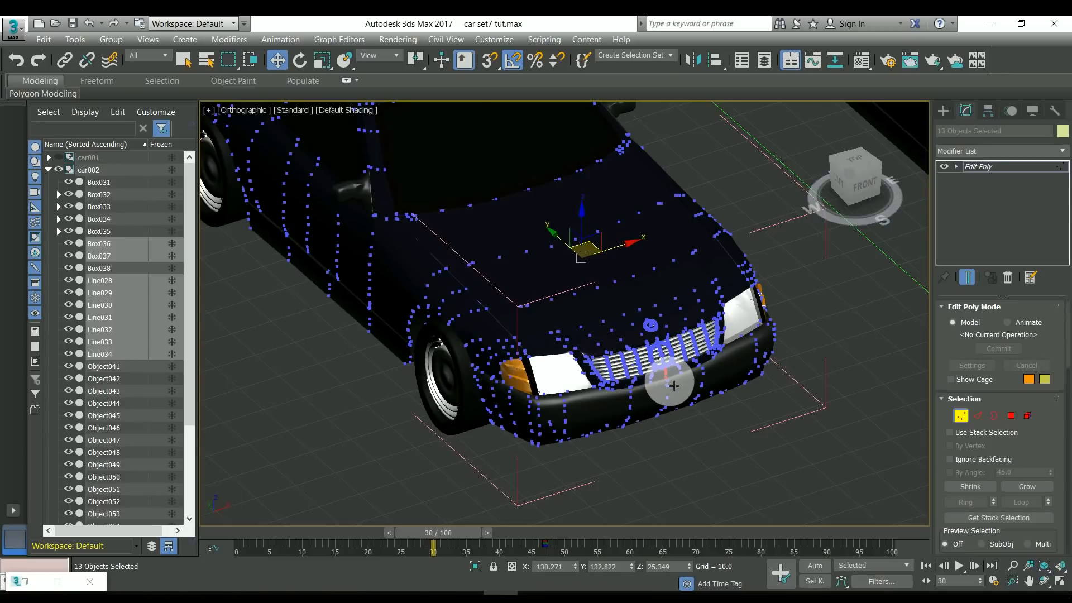
In a top wireframe view, select the vertices along the centre of the cloned car's front, from the bumper up to the engine.
{"action": "key", "text": "t"}
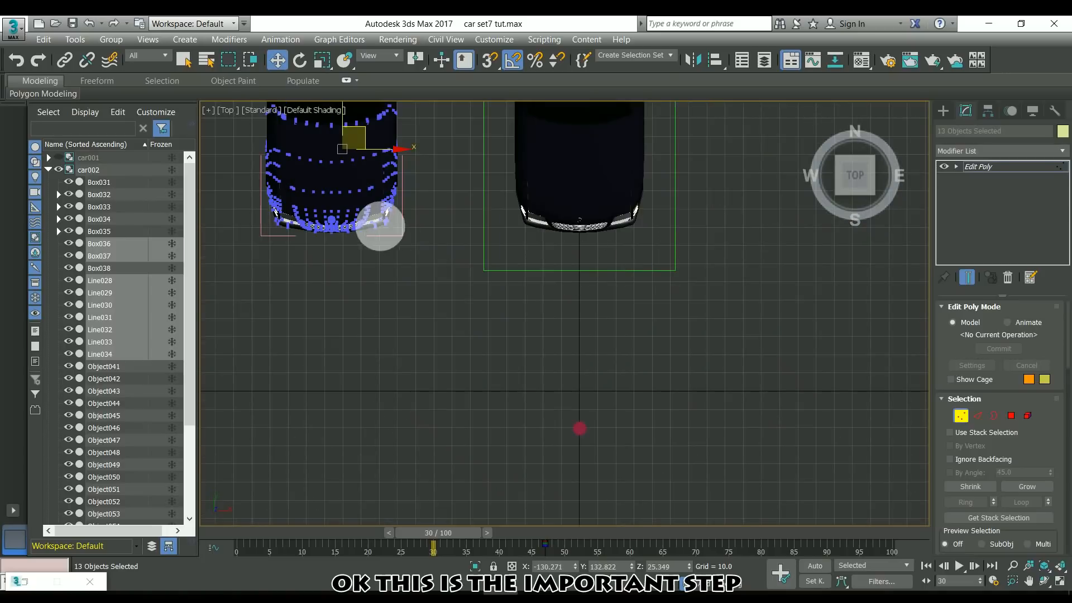
{"action": "key", "text": "z"}
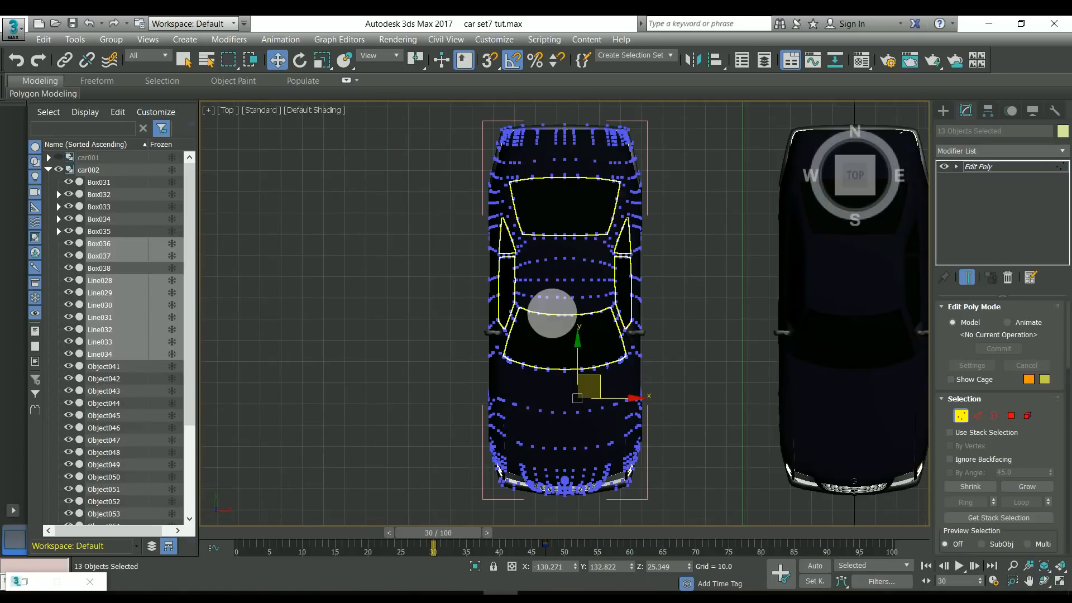
{"action": "middle_click_drag", "start_coordinate": [552, 313], "coordinate": [555, 299]}
{"action": "middle_click_drag", "start_coordinate": [574, 441], "coordinate": [577, 375]}
{"action": "scroll", "coordinate": [587, 361], "scroll_direction": "up", "scroll_amount": 10}
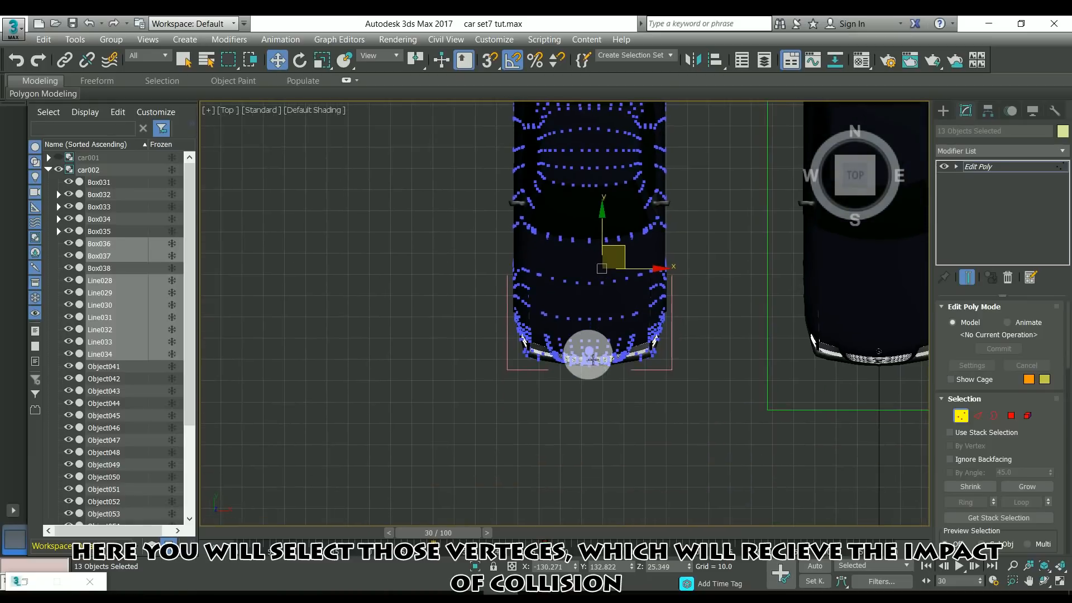
{"action": "scroll", "coordinate": [594, 384], "scroll_direction": "up", "scroll_amount": 5}
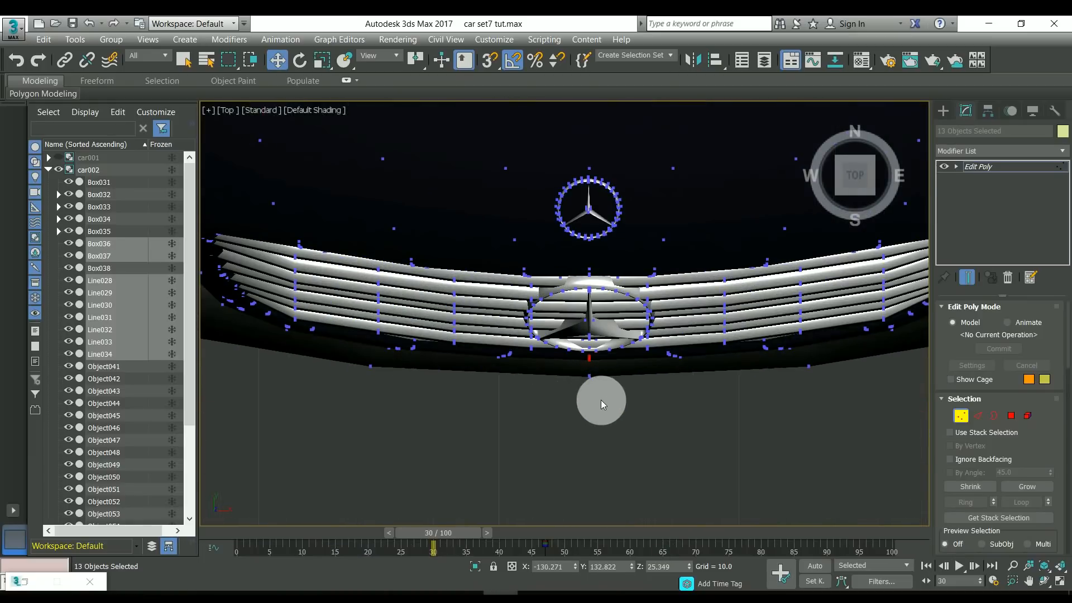
{"action": "key", "text": "F3"}
{"action": "scroll", "coordinate": [620, 418], "scroll_direction": "down", "scroll_amount": 8}
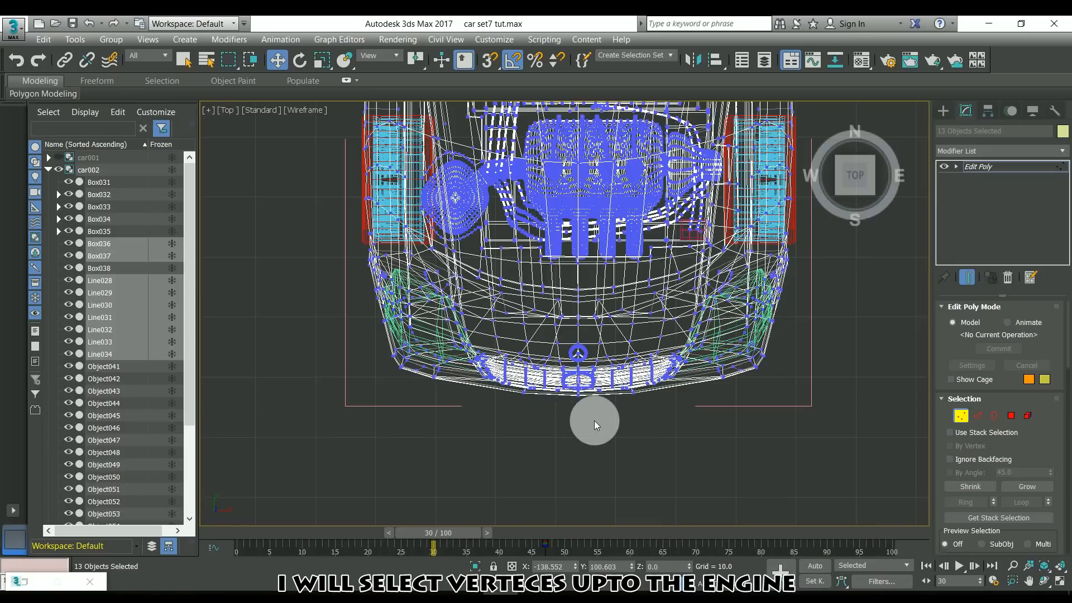
{"action": "left_click_drag", "start_coordinate": [594, 420], "coordinate": [567, 283]}
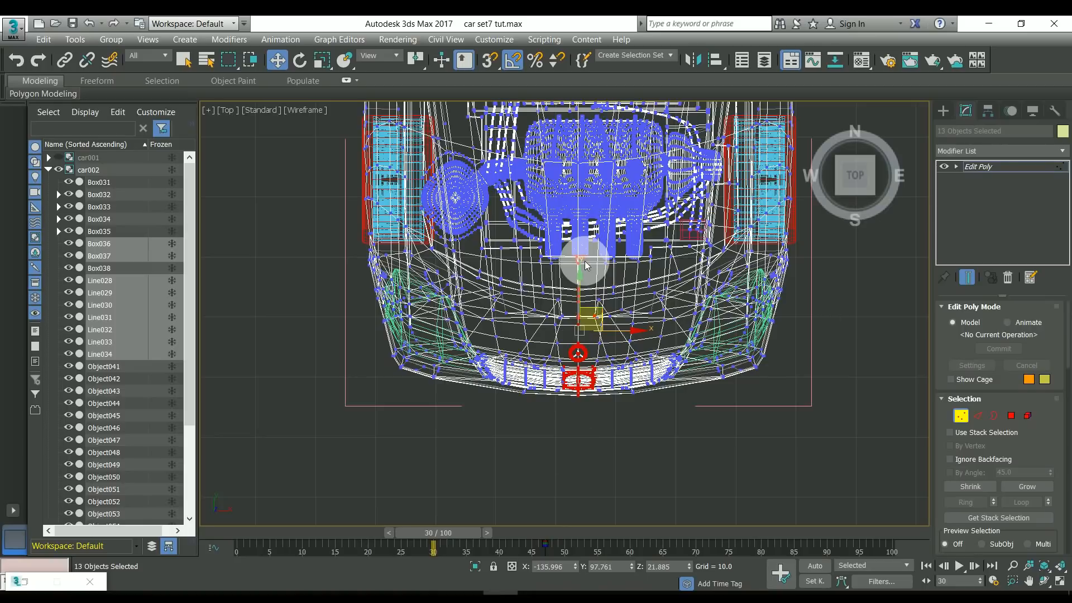
Add nearby vertices of the engine hoses and surrounding engine-bay parts to the vertex selection.
{"action": "scroll", "coordinate": [603, 237], "scroll_direction": "up", "scroll_amount": 5}
{"action": "scroll", "coordinate": [609, 235], "scroll_direction": "up", "scroll_amount": 4}
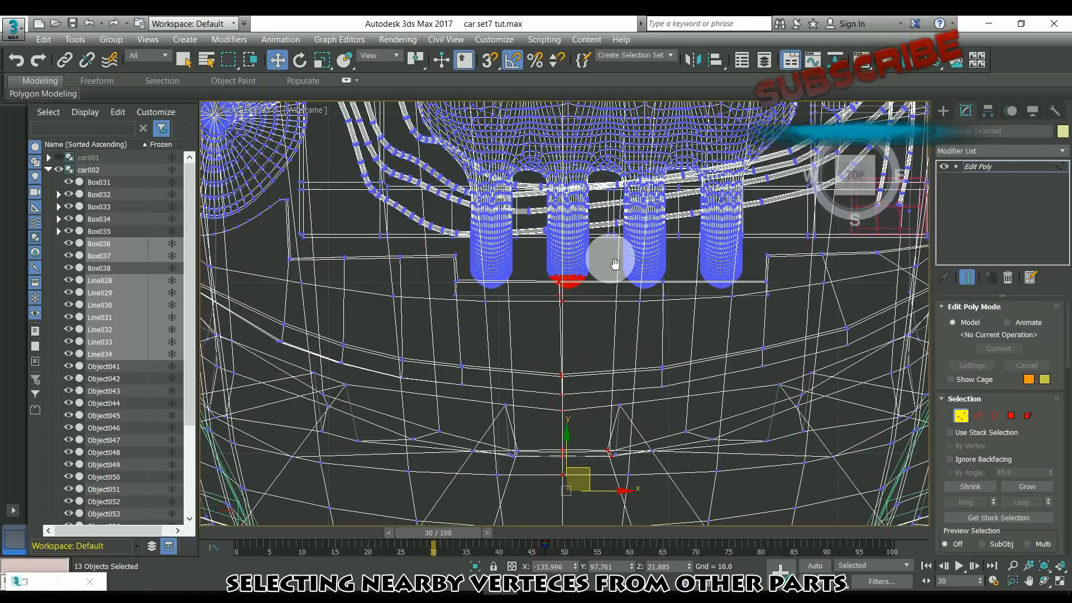
{"action": "scroll", "coordinate": [564, 326], "scroll_direction": "up", "scroll_amount": 5}
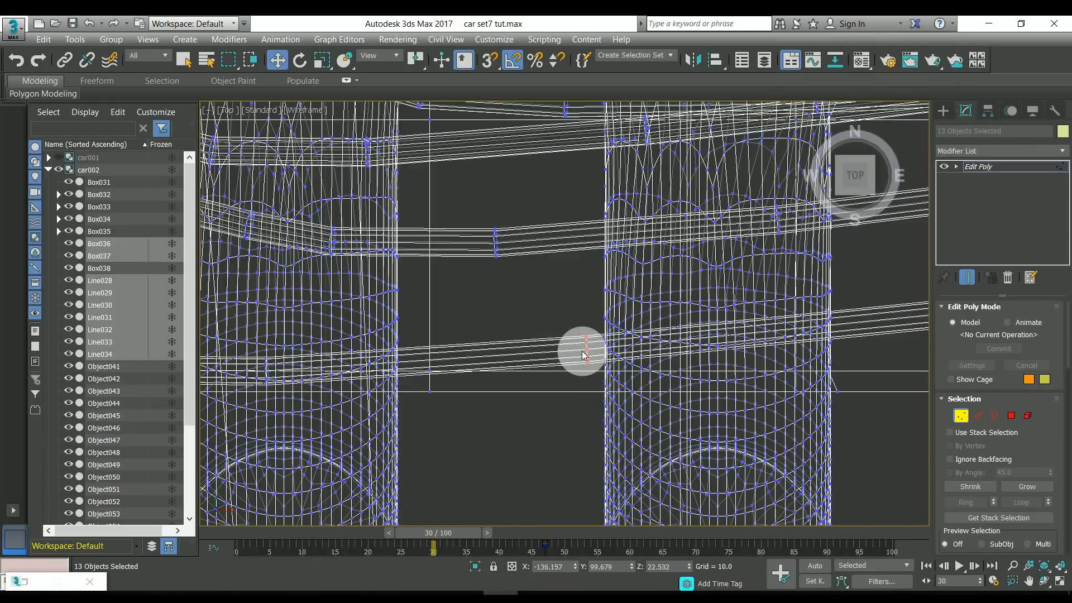
{"action": "scroll", "coordinate": [582, 353], "scroll_direction": "down", "scroll_amount": 6}
{"action": "scroll", "coordinate": [670, 373], "scroll_direction": "up", "scroll_amount": 3}
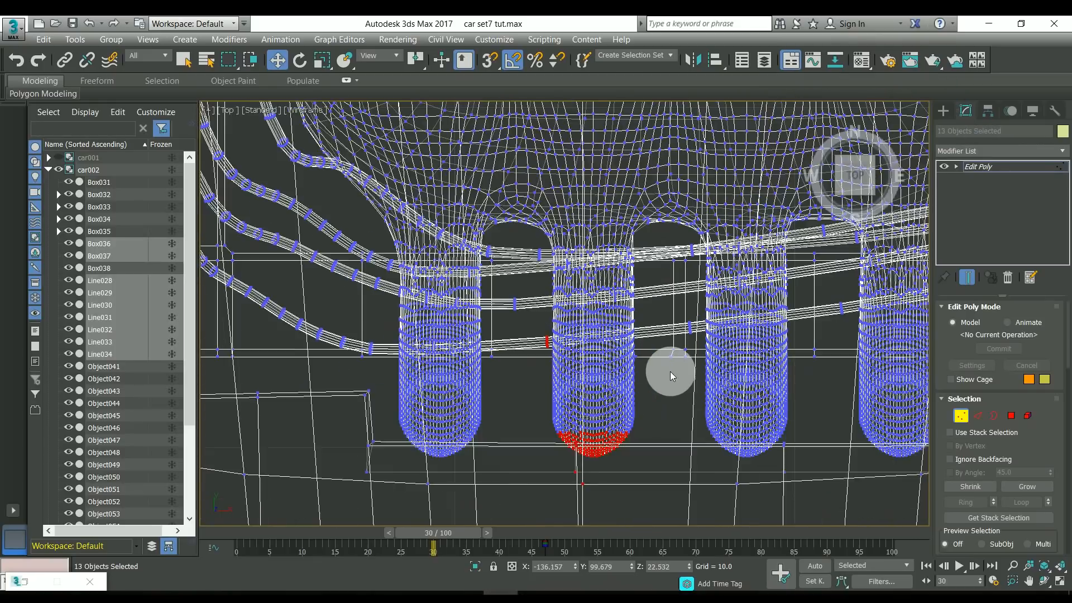
{"action": "scroll", "coordinate": [670, 371], "scroll_direction": "up", "scroll_amount": 2}
{"action": "left_click_drag", "start_coordinate": [699, 370], "coordinate": [668, 333]}
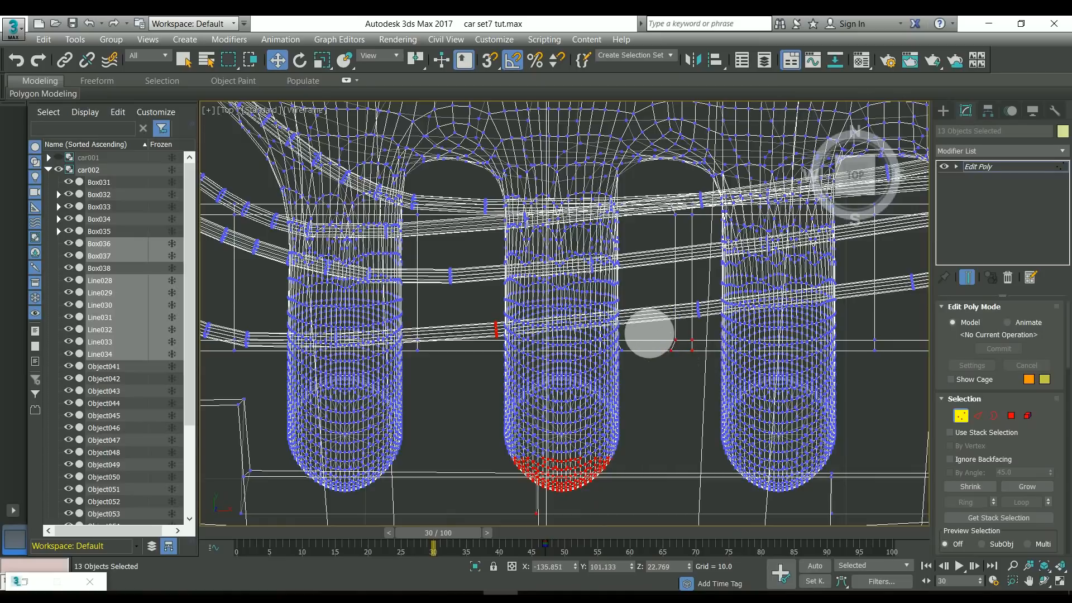
{"action": "scroll", "coordinate": [638, 357], "scroll_direction": "down", "scroll_amount": 5}
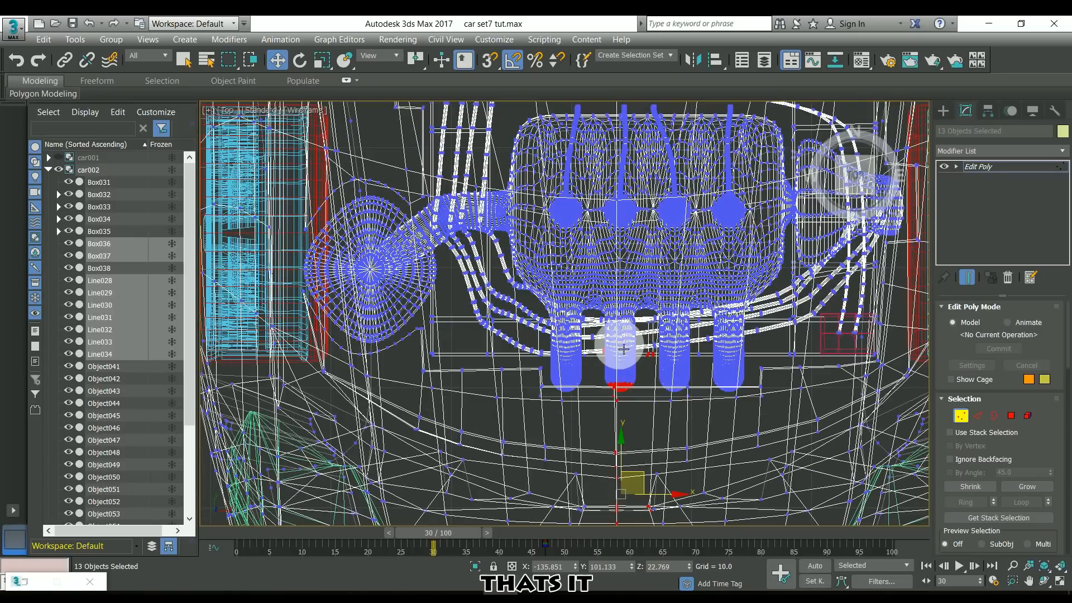
{"action": "middle_click_drag", "start_coordinate": [620, 358], "coordinate": [612, 289]}
{"action": "scroll", "coordinate": [611, 313], "scroll_direction": "down", "scroll_amount": 7}
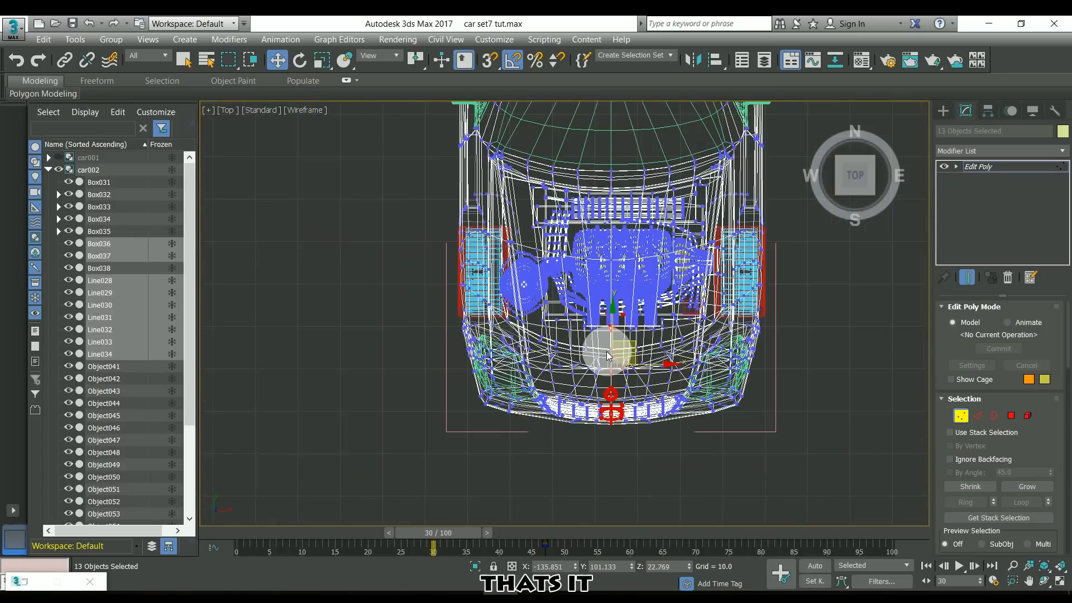
Enable soft selection and push the selected front vertices back into the car, denting the bumper, grille and hood.
{"action": "scroll", "coordinate": [949, 417], "scroll_direction": "down", "scroll_amount": 8}
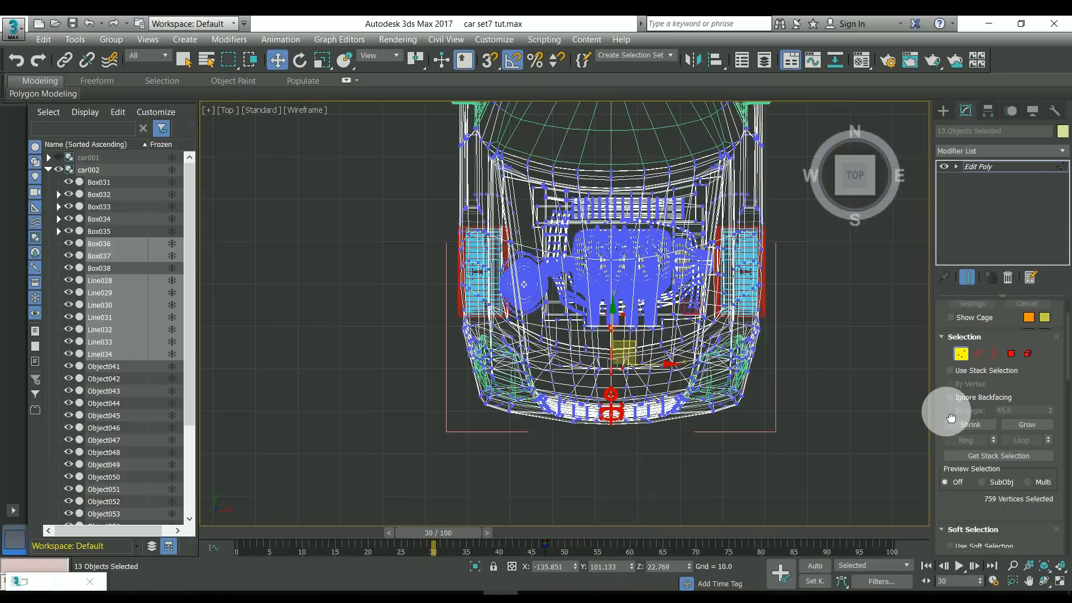
{"action": "left_click", "coordinate": [970, 445]}
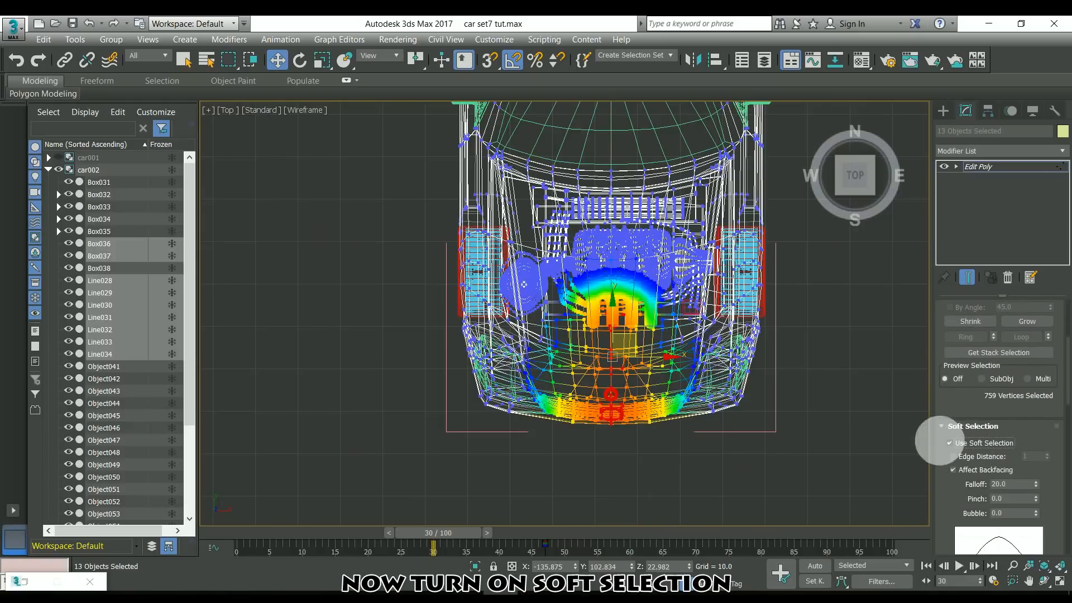
{"action": "middle_click_drag", "start_coordinate": [605, 341], "coordinate": [636, 286], "text": "alt"}
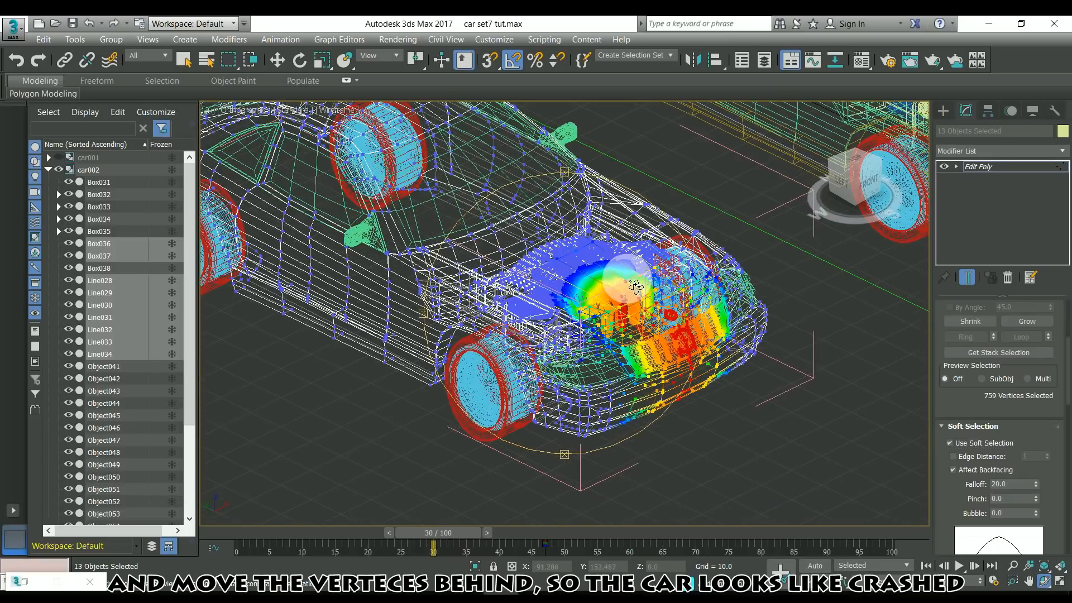
{"action": "key", "text": "F3"}
{"action": "middle_click_drag", "start_coordinate": [663, 337], "coordinate": [663, 337], "text": "alt"}
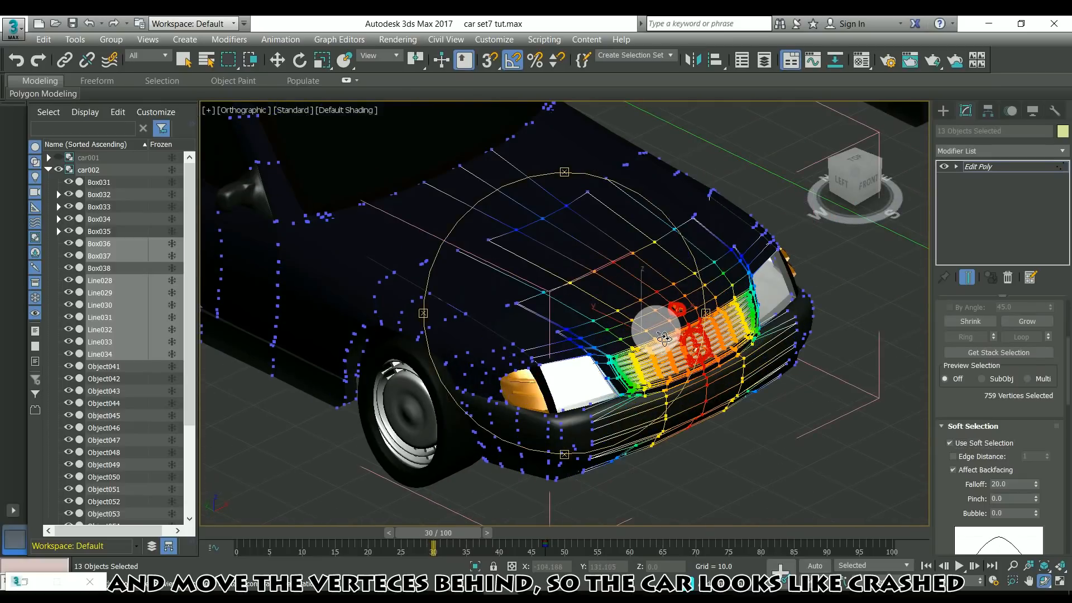
{"action": "scroll", "coordinate": [663, 337], "scroll_direction": "up", "scroll_amount": 3}
{"action": "key", "text": "w"}
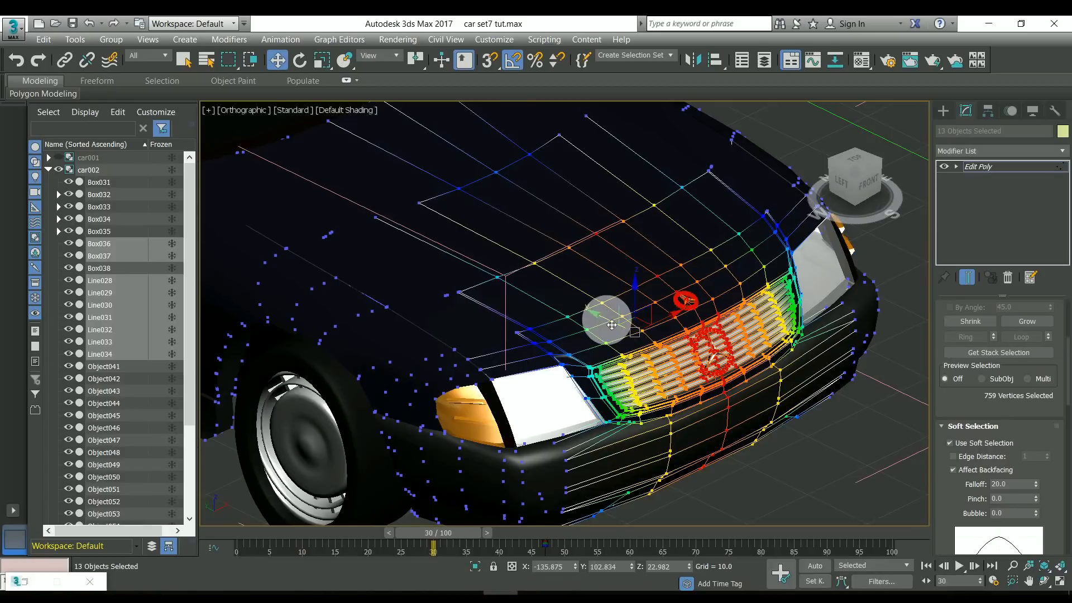
{"action": "left_click_drag", "start_coordinate": [612, 324], "coordinate": [505, 251]}
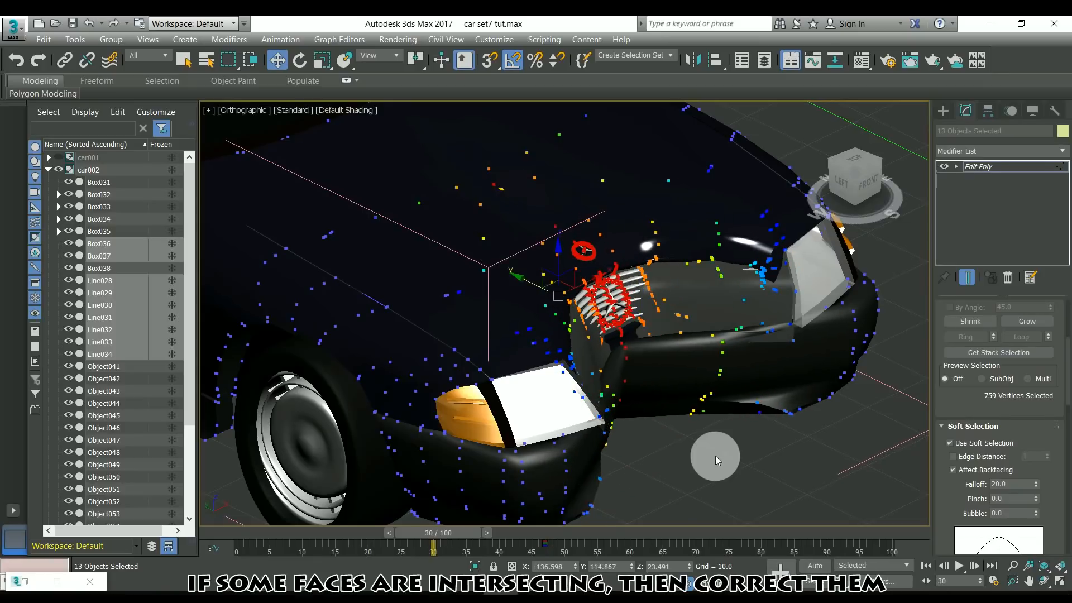
Shift the front vertices overlapping the grille back on both sides to clear it, and pull the bumper's centre vertex slightly forward.
{"action": "left_click", "coordinate": [715, 456]}
{"action": "middle_click_drag", "start_coordinate": [604, 335], "coordinate": [572, 316], "text": "alt"}
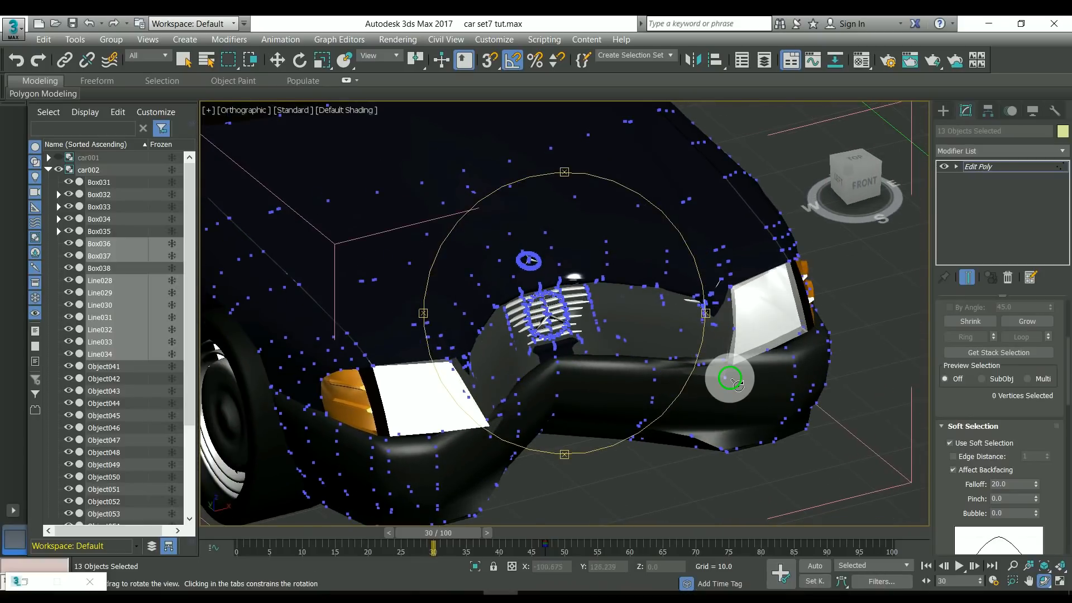
{"action": "key", "text": "w"}
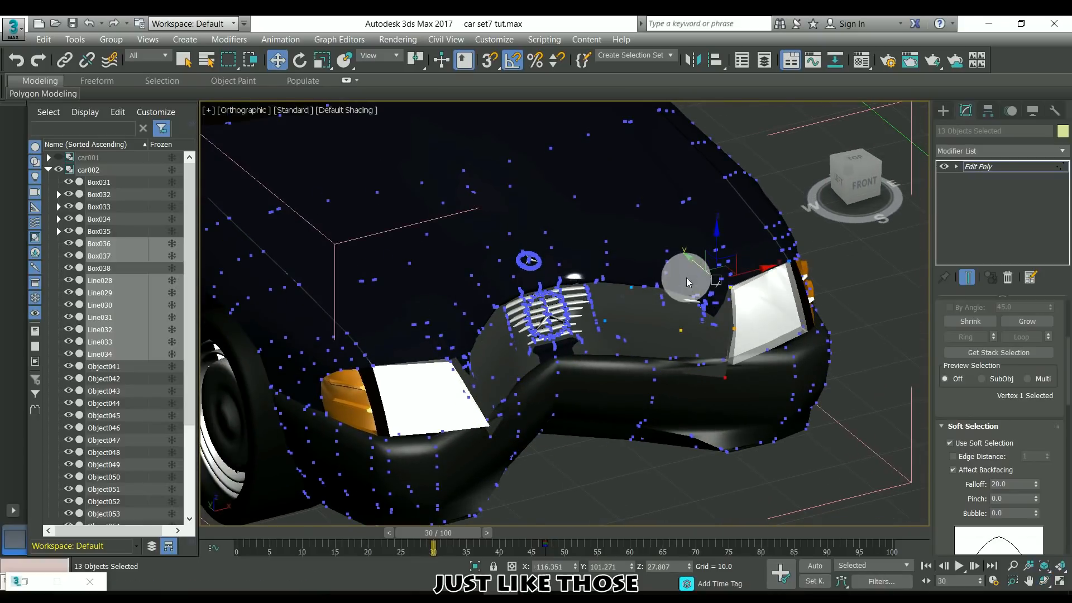
{"action": "mouse_move", "coordinate": [687, 276]}
{"action": "left_mouse_down", "text": "shift"}
{"action": "mouse_move", "coordinate": [687, 246]}
{"action": "mouse_move", "coordinate": [669, 248]}
{"action": "left_mouse_up", "text": "shift"}
{"action": "right_click", "coordinate": [486, 455]}
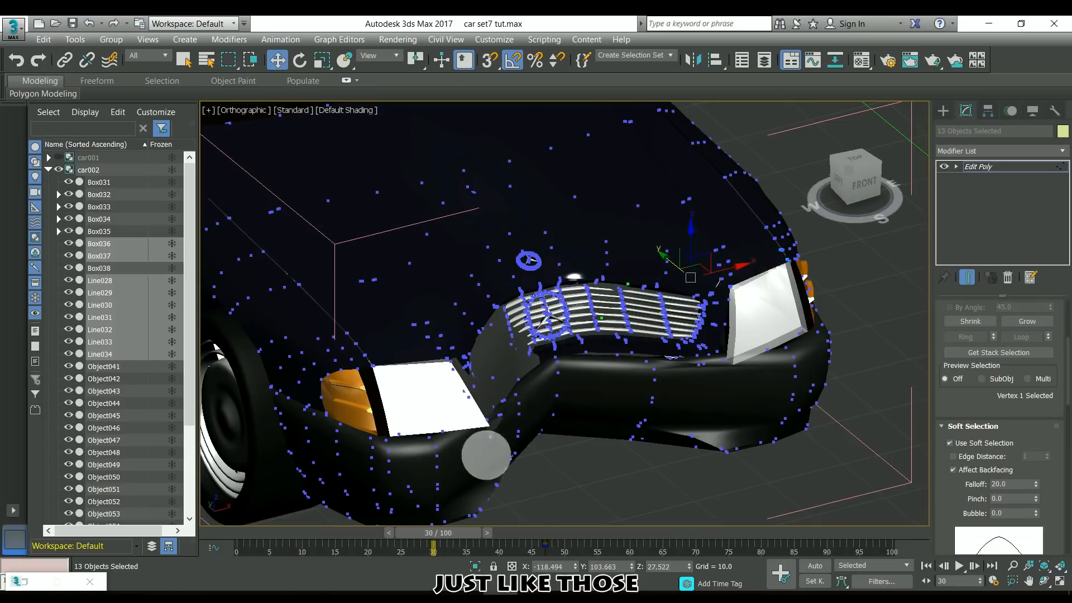
{"action": "left_click_drag", "start_coordinate": [467, 420], "coordinate": [458, 412], "text": "shift"}
{"action": "middle_click_drag", "start_coordinate": [594, 345], "coordinate": [664, 391]}
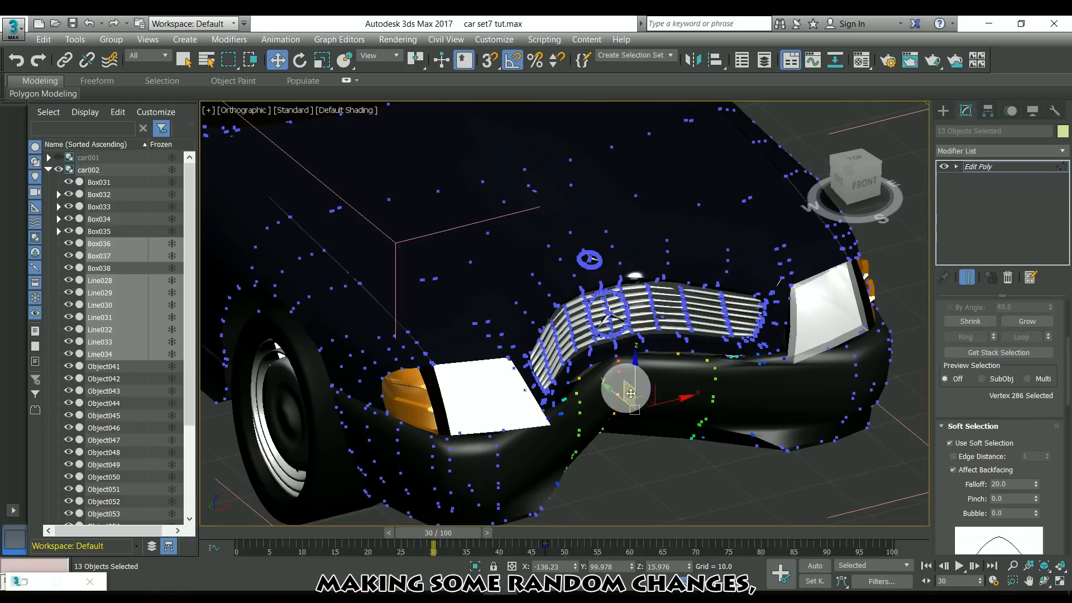
{"action": "left_click_drag", "start_coordinate": [633, 400], "coordinate": [650, 414]}
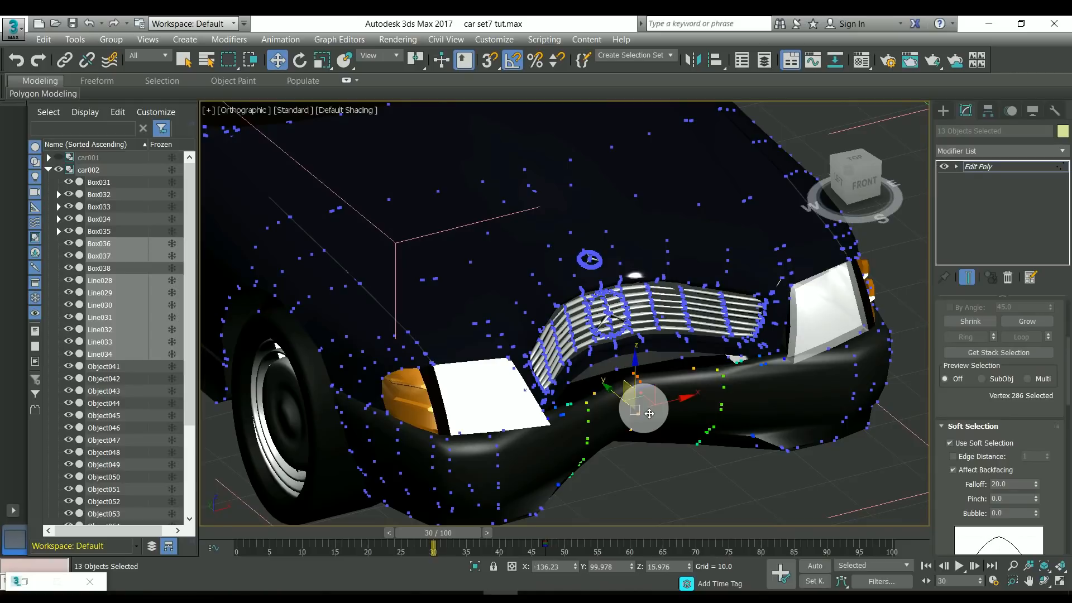
Display edged faces and reposition individual hood vertices to crumple its surface, finishing in a shaded perspective view.
{"action": "key", "text": "ctrl+r"}
{"action": "left_click_drag", "start_coordinate": [587, 311], "coordinate": [620, 331]}
{"action": "mouse_move", "coordinate": [620, 324]}
{"action": "left_mouse_down"}
{"action": "mouse_move", "coordinate": [621, 347]}
{"action": "mouse_move", "coordinate": [626, 325]}
{"action": "left_mouse_up"}
{"action": "key", "text": "F4"}
{"action": "key", "text": "w"}
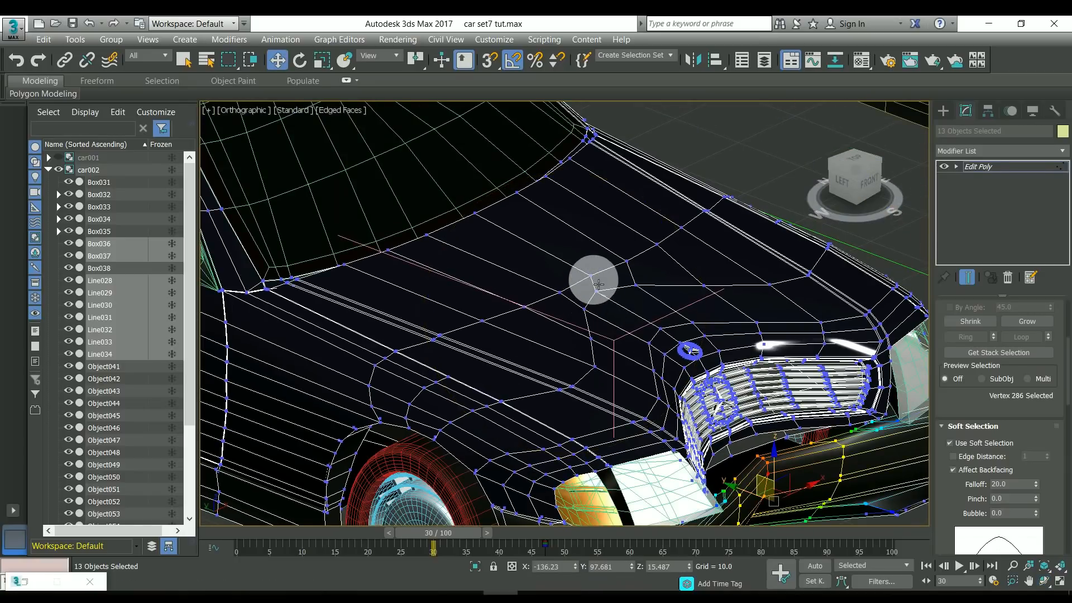
{"action": "left_click", "coordinate": [683, 333]}
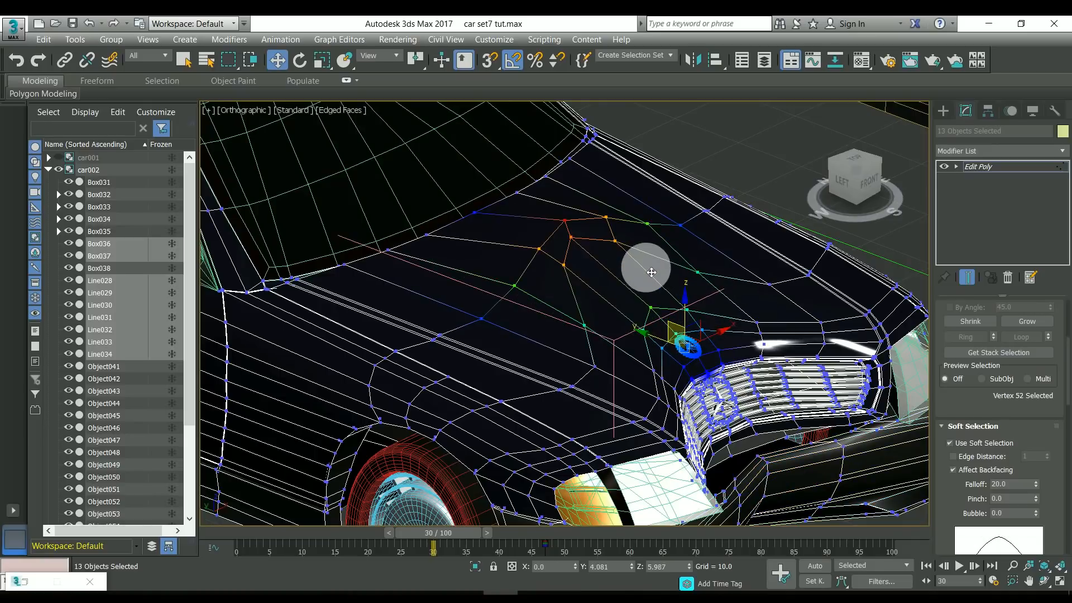
{"action": "left_click_drag", "start_coordinate": [486, 323], "coordinate": [475, 283]}
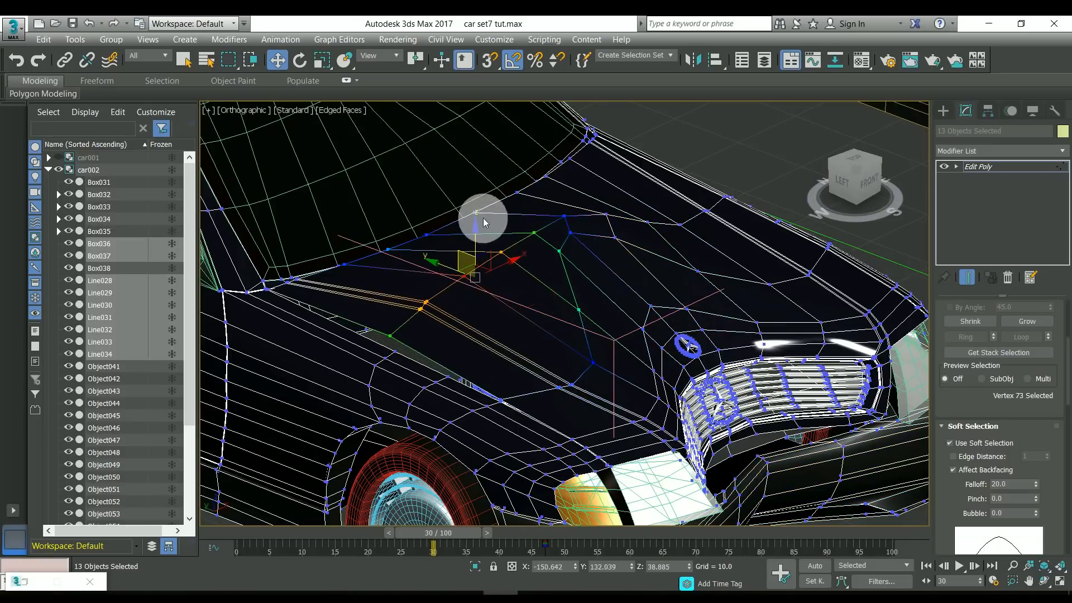
{"action": "key", "text": "ctrl+r"}
{"action": "mouse_move", "coordinate": [642, 329]}
{"action": "left_mouse_down"}
{"action": "mouse_move", "coordinate": [584, 312]}
{"action": "mouse_move", "coordinate": [515, 352]}
{"action": "mouse_move", "coordinate": [640, 319]}
{"action": "mouse_move", "coordinate": [617, 311]}
{"action": "mouse_move", "coordinate": [589, 335]}
{"action": "mouse_move", "coordinate": [547, 315]}
{"action": "mouse_move", "coordinate": [557, 346]}
{"action": "mouse_move", "coordinate": [584, 332]}
{"action": "left_mouse_up"}
{"action": "key", "text": "p"}
{"action": "key", "text": "F4"}
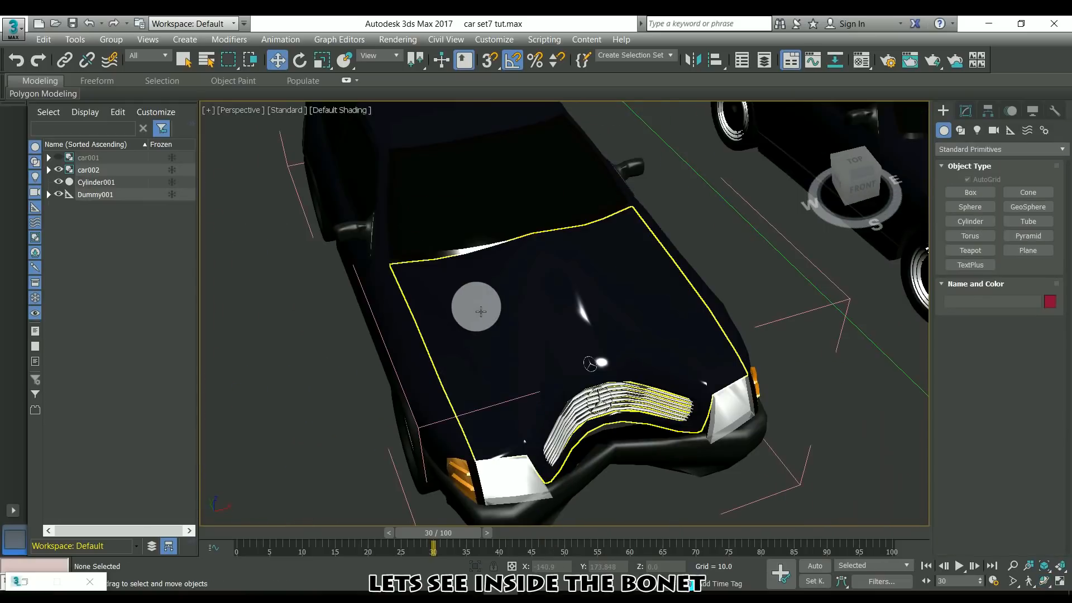
Rotate the dented hood open and inspect the engine bay of the cloned car for intersecting parts.
{"action": "left_click", "coordinate": [481, 312]}
{"action": "left_click", "coordinate": [301, 59]}
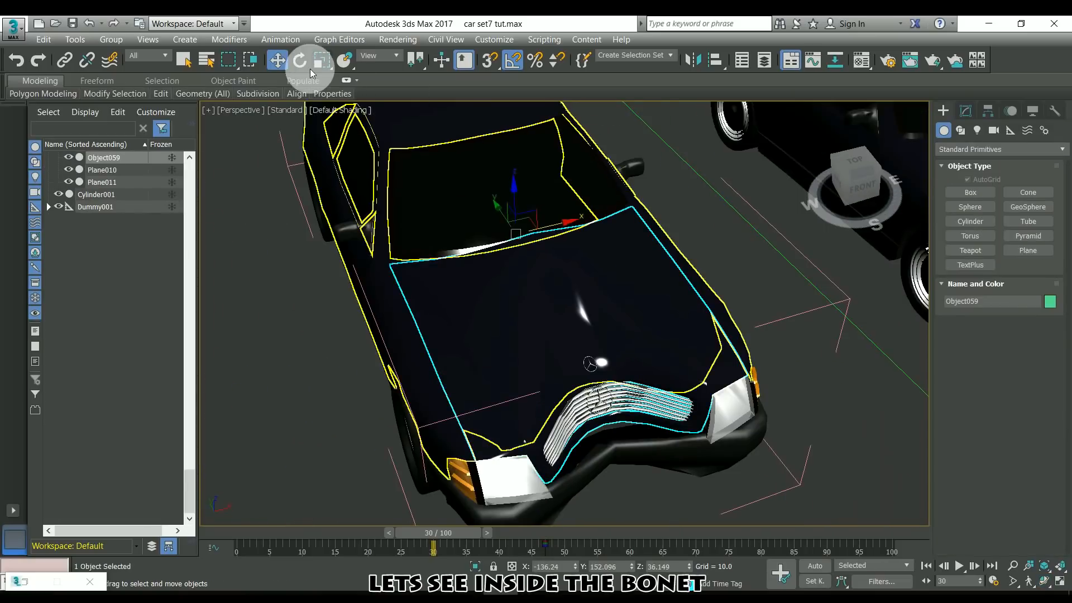
{"action": "left_click_drag", "start_coordinate": [534, 245], "coordinate": [541, 210]}
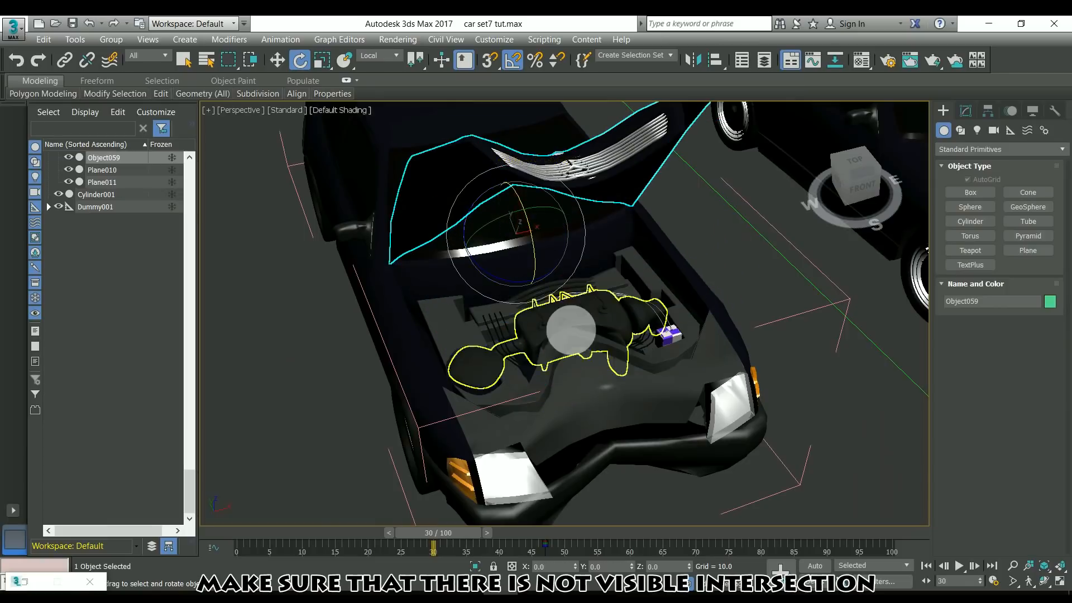
{"action": "left_click", "coordinate": [594, 324]}
{"action": "scroll", "coordinate": [567, 341], "scroll_direction": "up", "scroll_amount": 3}
{"action": "middle_click_drag", "start_coordinate": [566, 340], "coordinate": [594, 383], "text": "alt"}
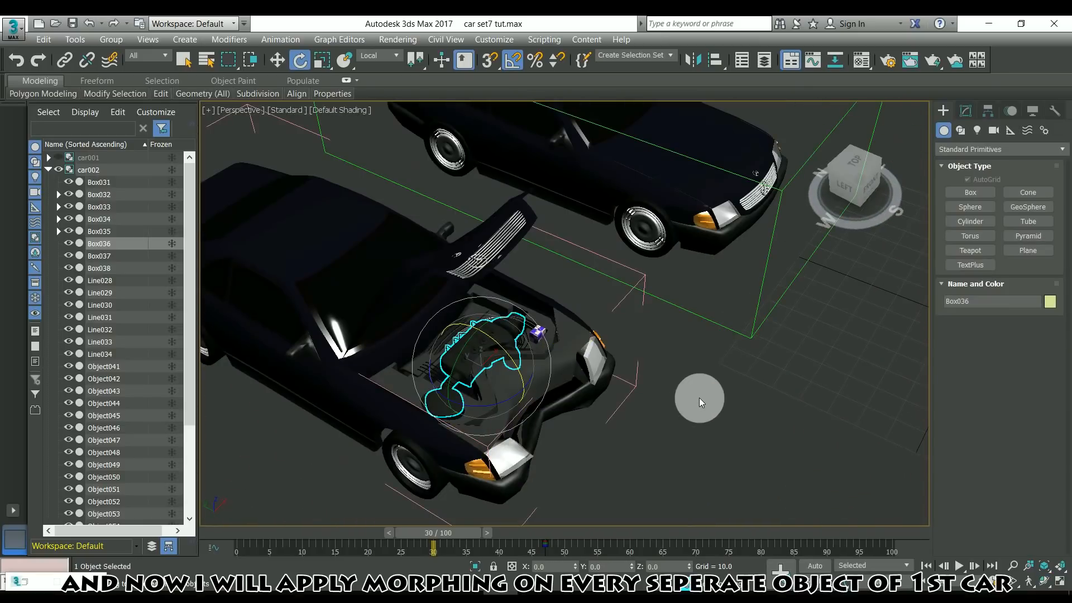
Rotate the original car's hood open by 60 degrees about its local X axis.
{"action": "middle_click_drag", "start_coordinate": [699, 398], "coordinate": [609, 340], "text": "alt"}
{"action": "left_click_drag", "start_coordinate": [600, 333], "coordinate": [603, 323]}
{"action": "middle_click_drag", "start_coordinate": [645, 328], "coordinate": [615, 356]}
{"action": "key", "text": "e"}
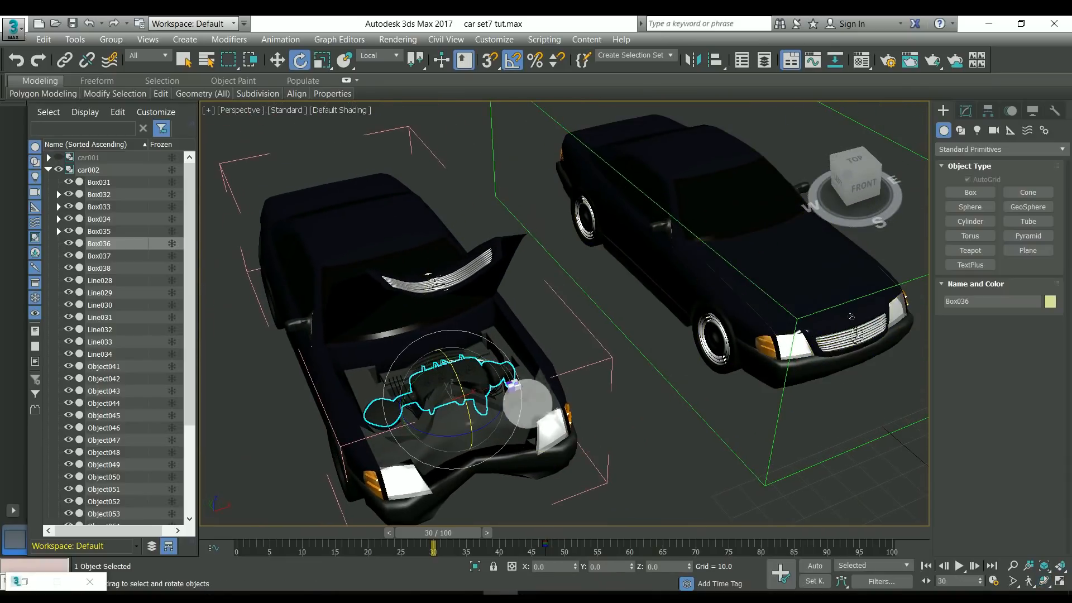
{"action": "left_click", "coordinate": [782, 241]}
{"action": "left_click_drag", "start_coordinate": [782, 241], "coordinate": [794, 211]}
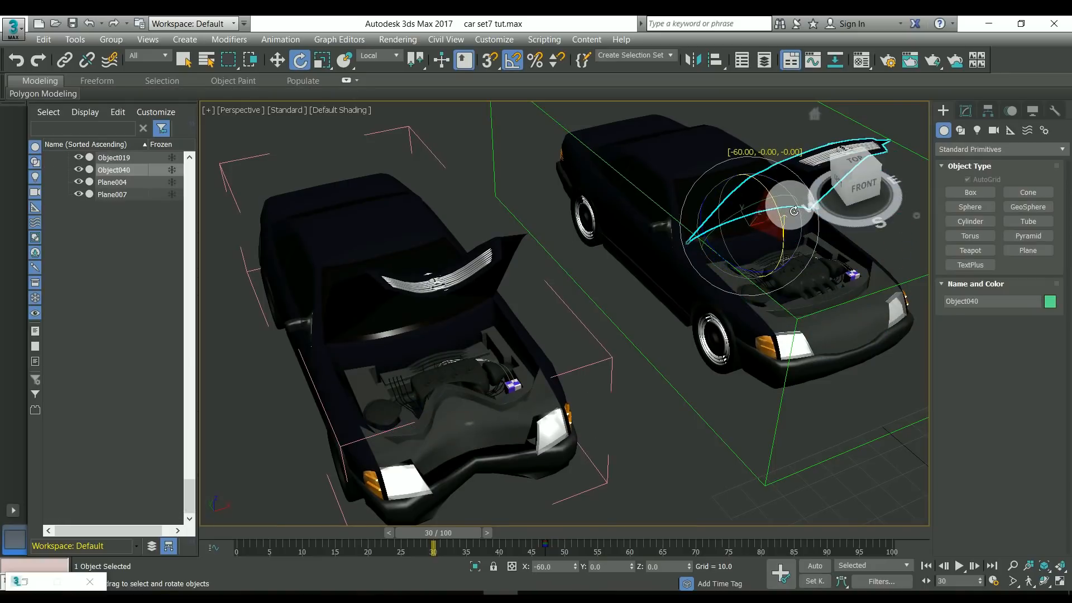
Open the original car's group recursively to make its individual parts selectable.
{"action": "left_click", "coordinate": [827, 282]}
{"action": "left_click", "coordinate": [111, 39]}
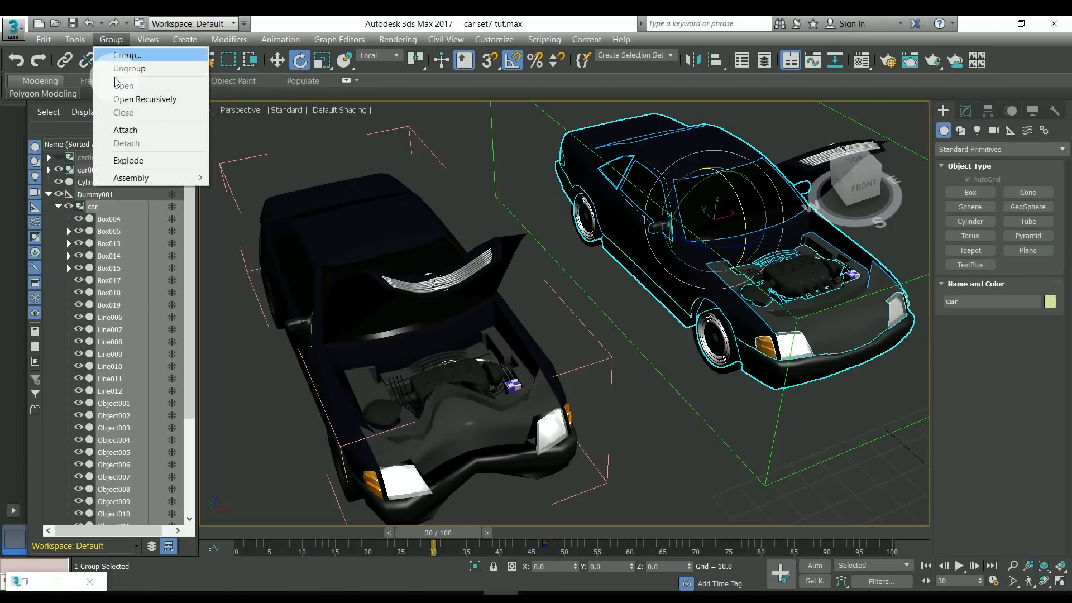
{"action": "left_click", "coordinate": [145, 99]}
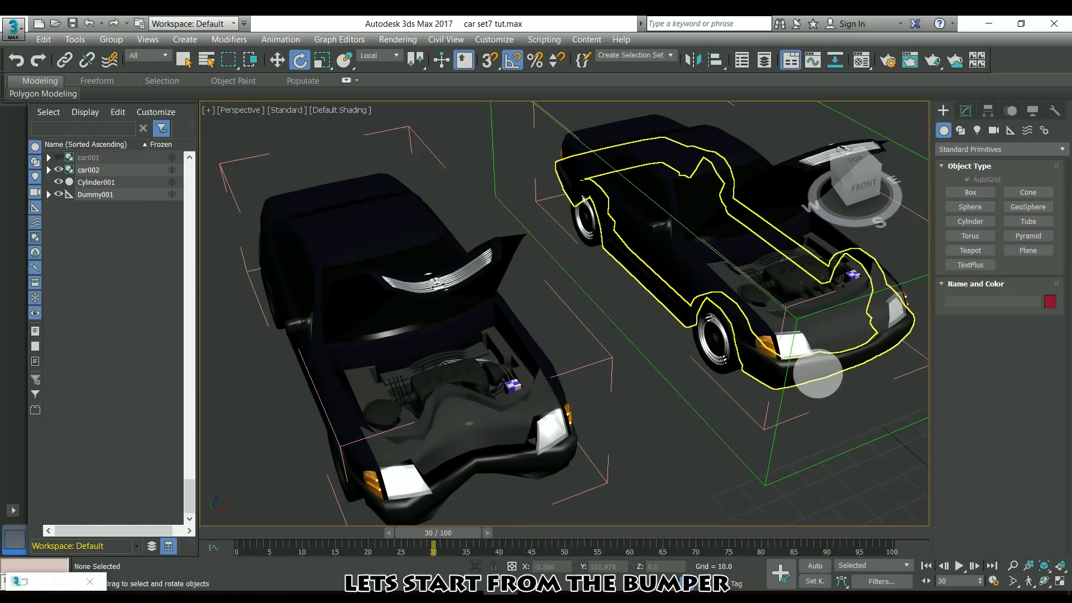
Apply a Morpher modifier to the original car's bumper and side body part, Plane007.
{"action": "left_click", "coordinate": [818, 373]}
{"action": "left_click", "coordinate": [965, 110]}
{"action": "left_click", "coordinate": [1061, 150]}
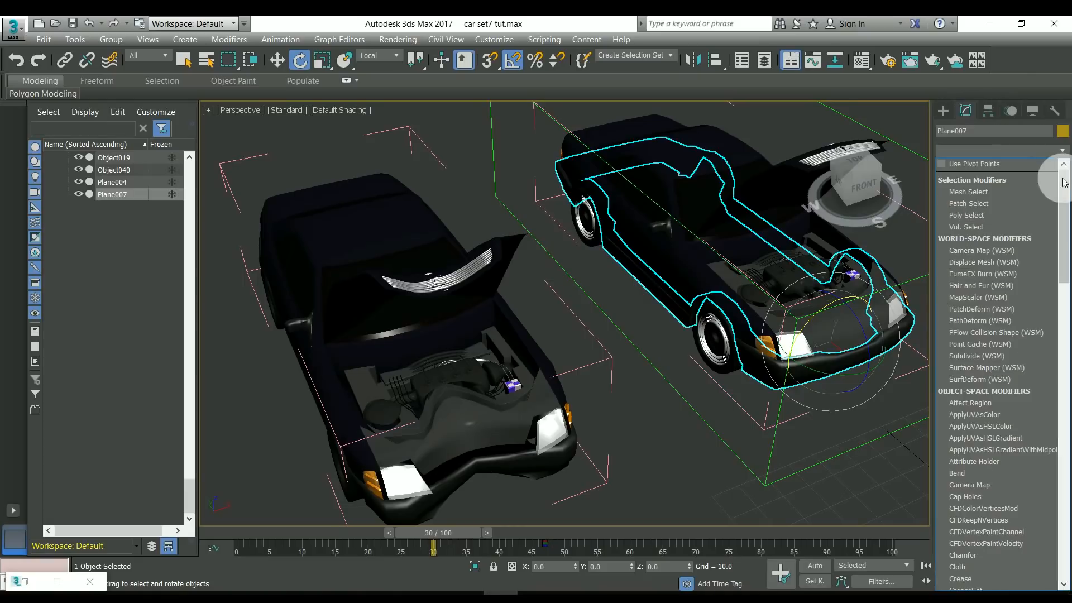
{"action": "left_click_drag", "start_coordinate": [1064, 183], "coordinate": [1066, 359]}
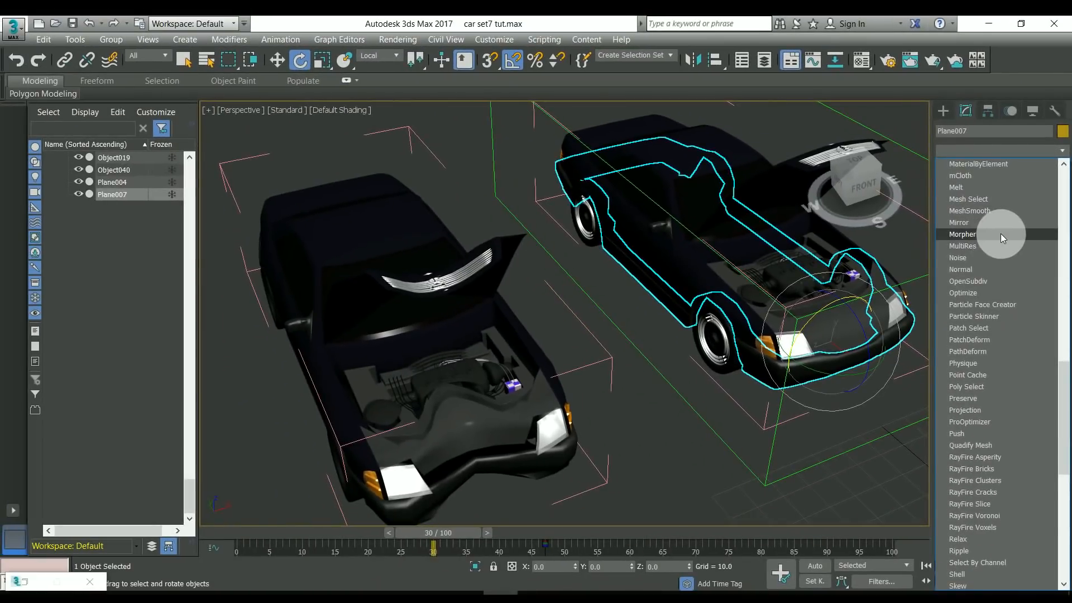
{"action": "left_click", "coordinate": [1001, 233]}
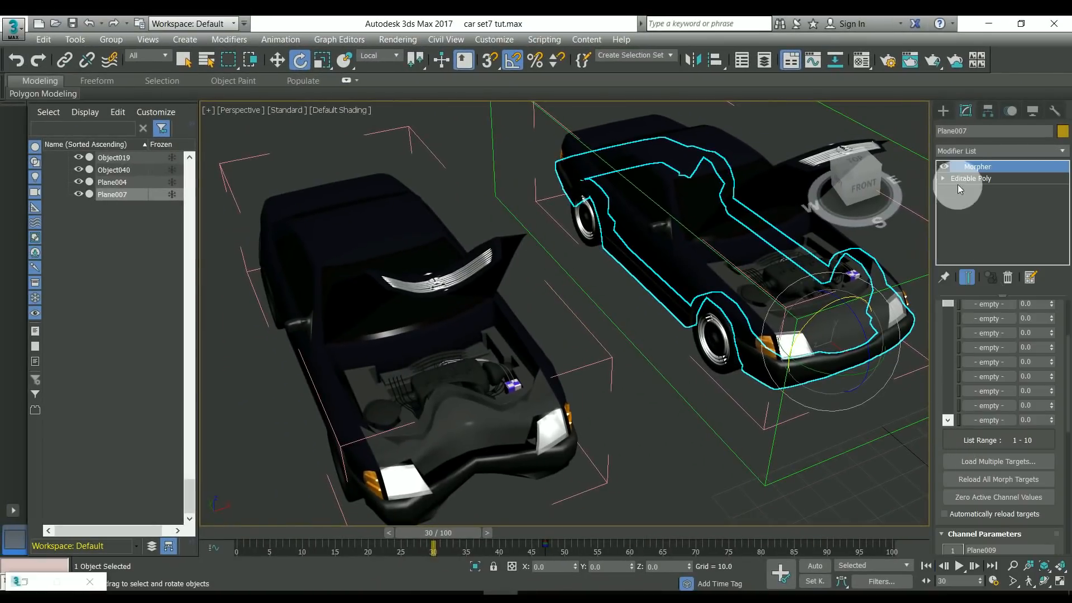
Pick the crashed car's matching bumper part from the scene as the morph target for channel 1.
{"action": "left_click_drag", "start_coordinate": [942, 450], "coordinate": [974, 260]}
{"action": "left_click", "coordinate": [969, 412]}
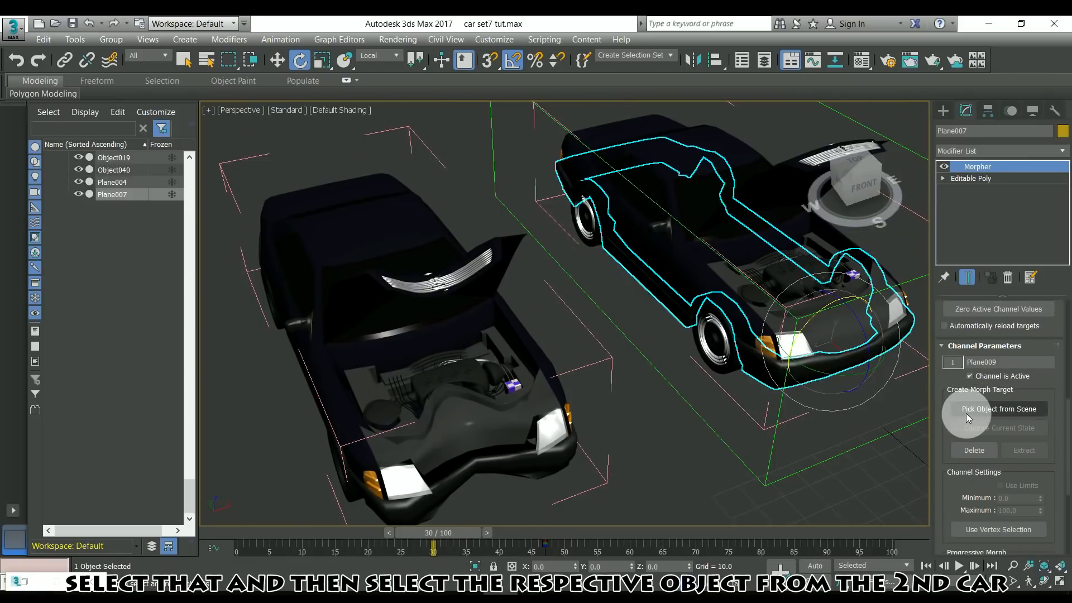
{"action": "left_click", "coordinate": [954, 413]}
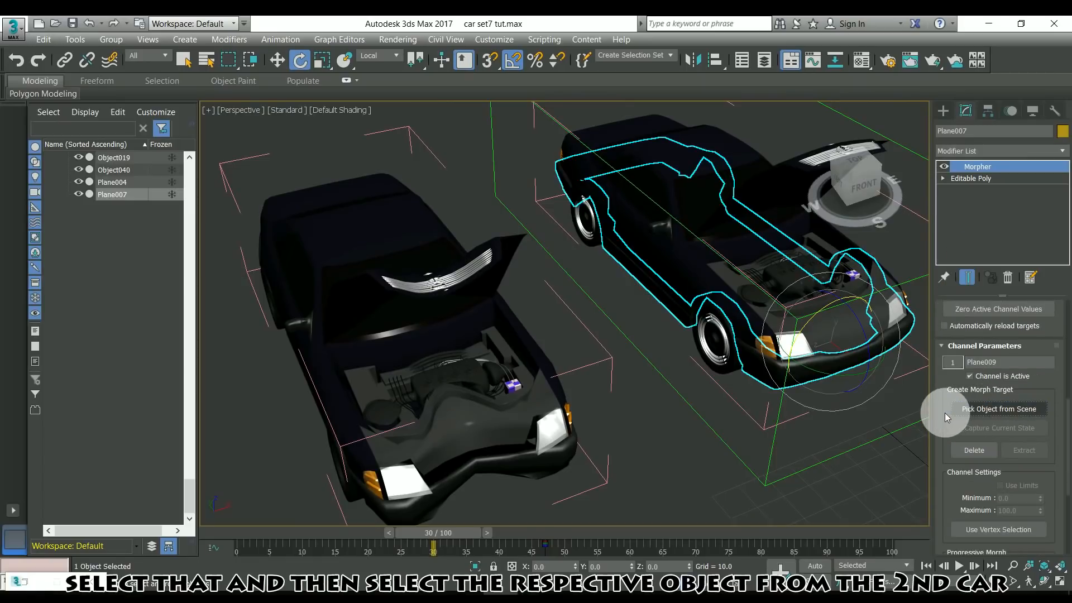
{"action": "left_click", "coordinate": [980, 413]}
{"action": "left_click", "coordinate": [569, 465]}
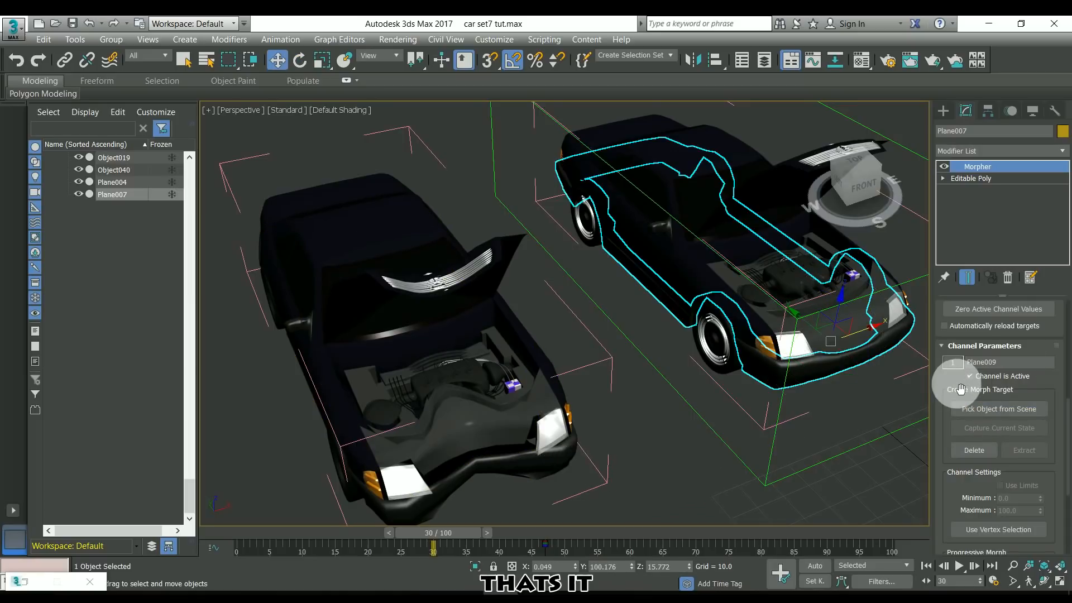
Test the bumper's Plane009 morph channel by raising its value and bringing it back to 0.
{"action": "scroll", "coordinate": [958, 389], "scroll_direction": "up", "scroll_amount": 5}
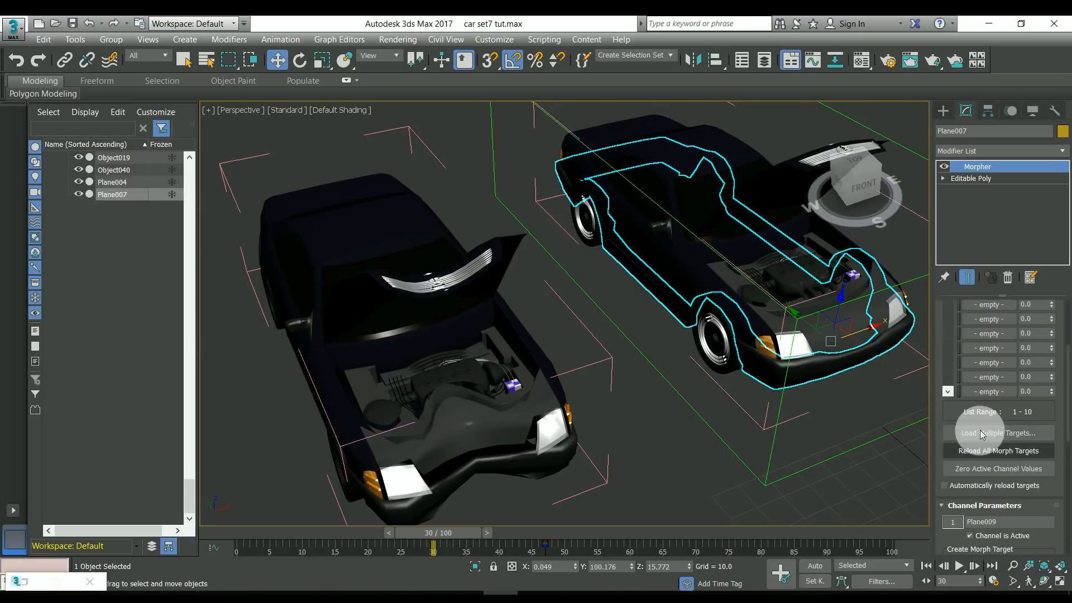
{"action": "left_click_drag", "start_coordinate": [944, 365], "coordinate": [949, 453]}
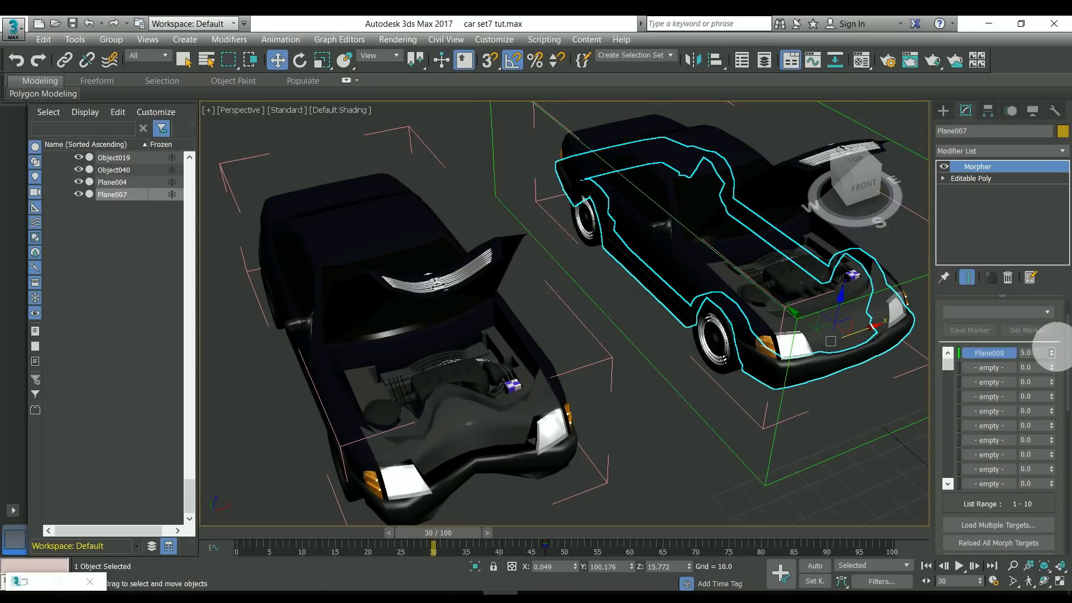
{"action": "left_click_drag", "start_coordinate": [1068, 352], "coordinate": [158, 416]}
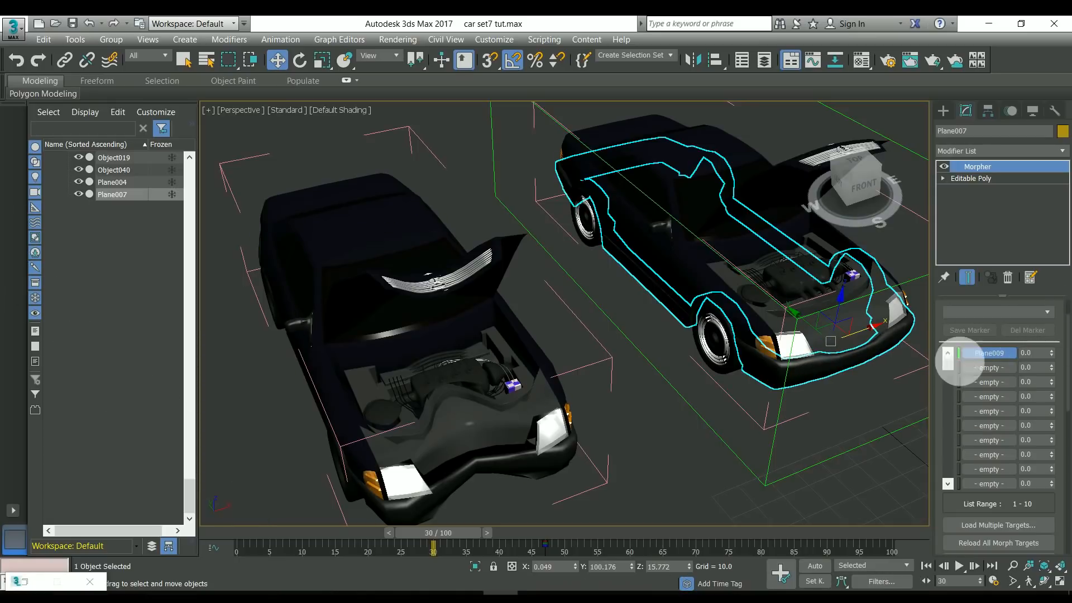
{"action": "middle_click_drag", "start_coordinate": [844, 352], "coordinate": [797, 328]}
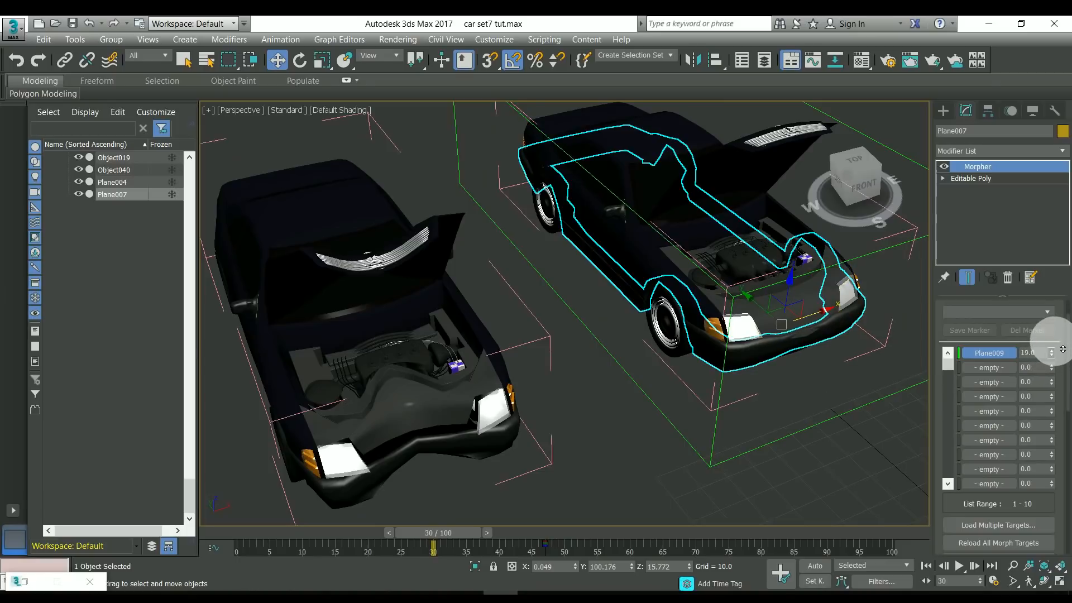
{"action": "left_click_drag", "start_coordinate": [1063, 350], "coordinate": [1055, 401]}
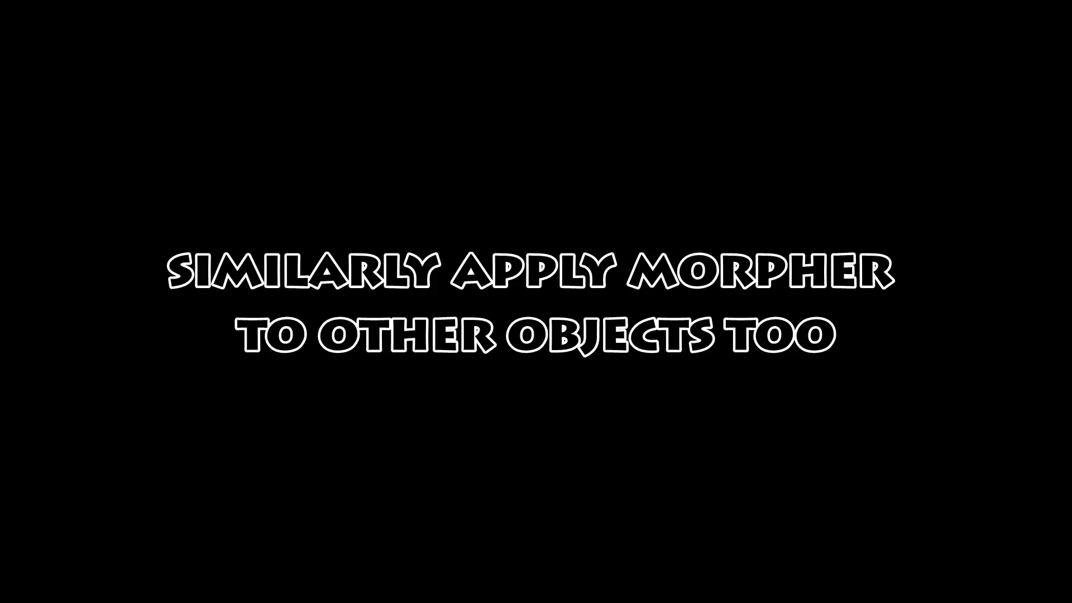
{"action": "left_click", "coordinate": [968, 168]}
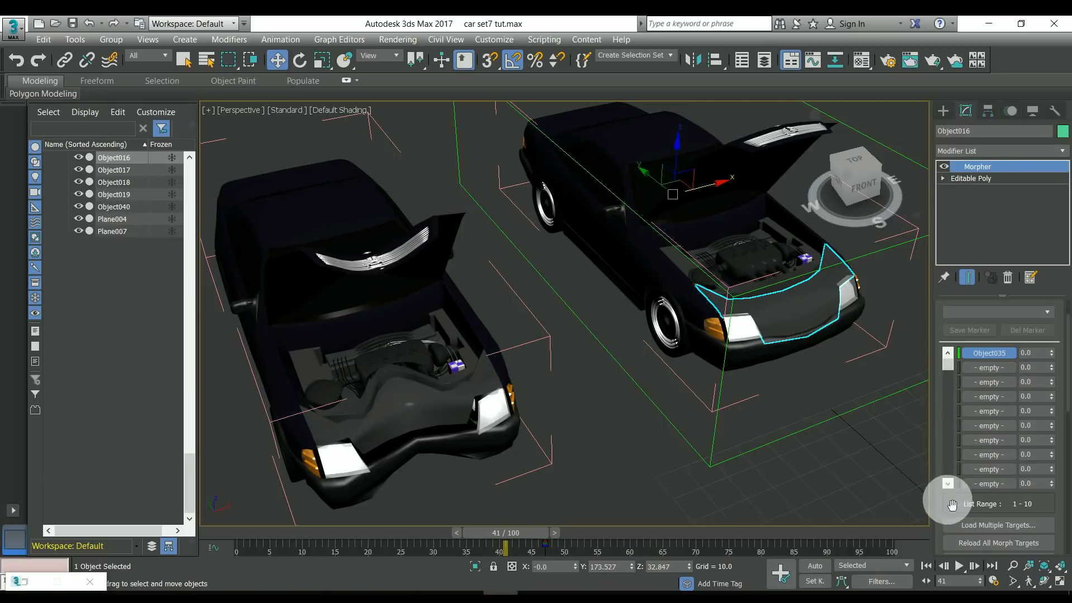
{"action": "left_click_drag", "start_coordinate": [952, 505], "coordinate": [985, 252]}
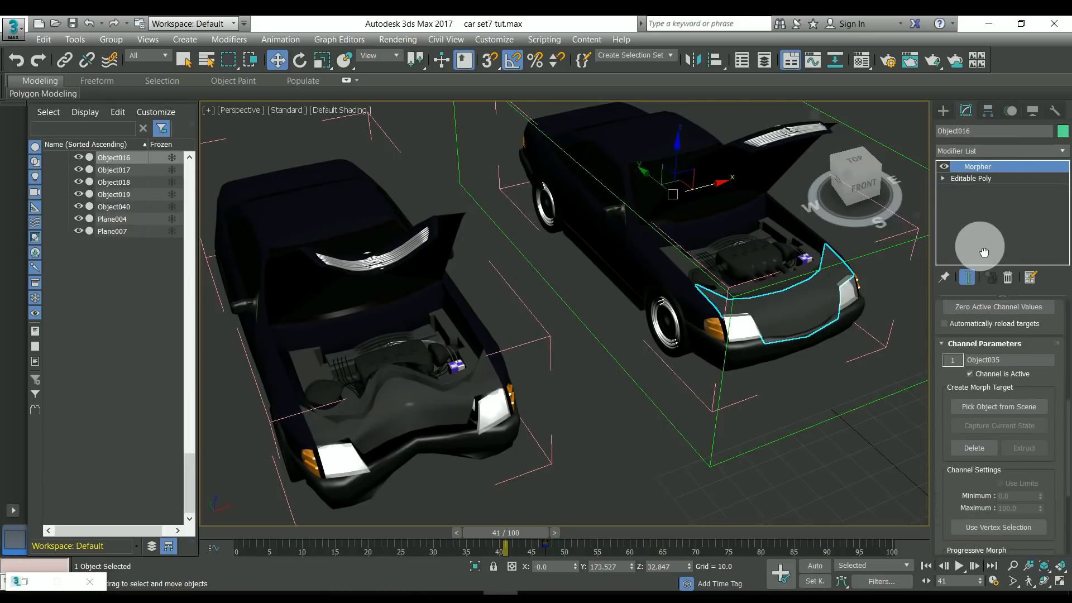
{"action": "left_click", "coordinate": [986, 406]}
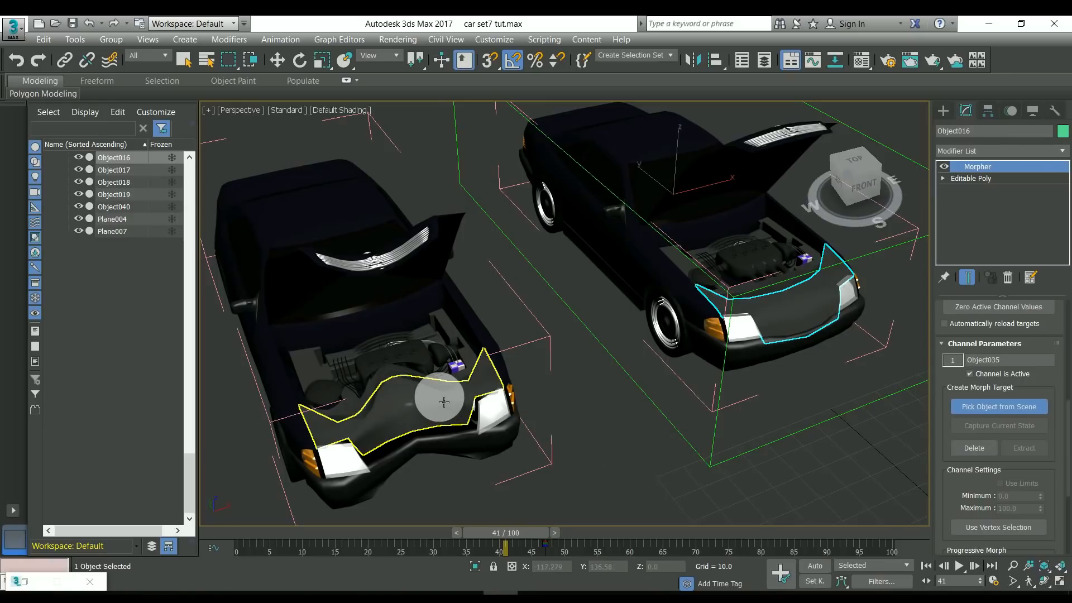
{"action": "right_click", "coordinate": [650, 411]}
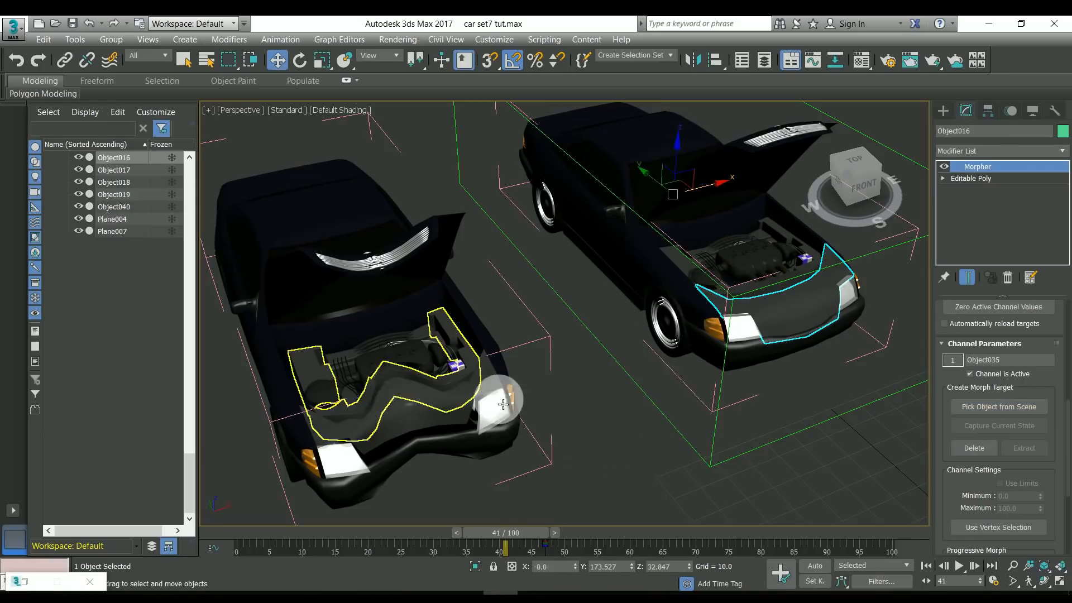
Test the Object035 morph channel on the original car's front panel, Object016.
{"action": "left_click_drag", "start_coordinate": [955, 386], "coordinate": [952, 573]}
{"action": "left_click_drag", "start_coordinate": [939, 349], "coordinate": [938, 431]}
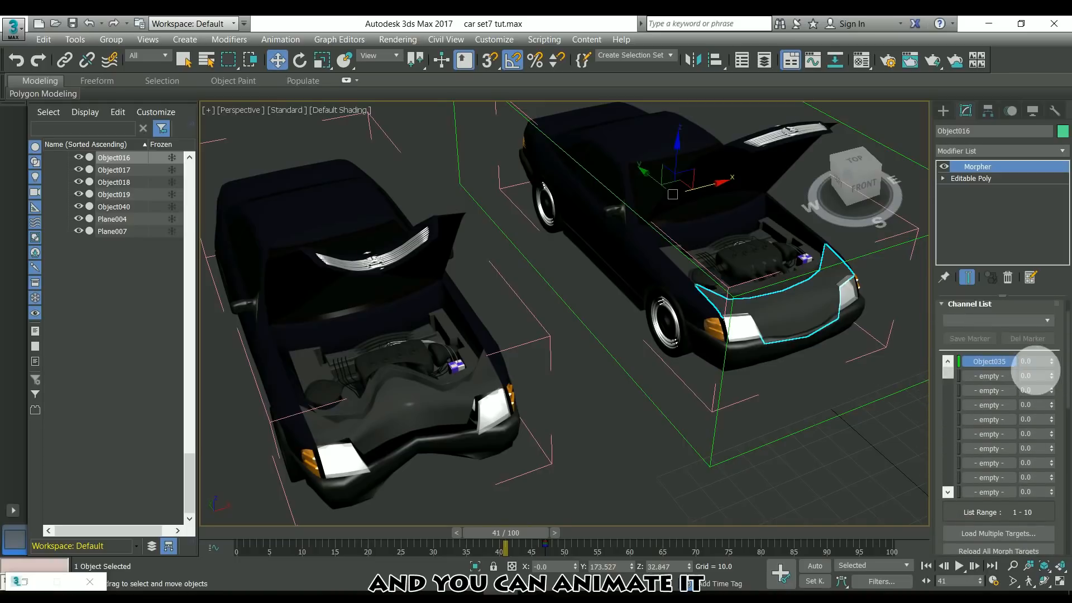
{"action": "left_click_drag", "start_coordinate": [1051, 362], "coordinate": [1038, 393]}
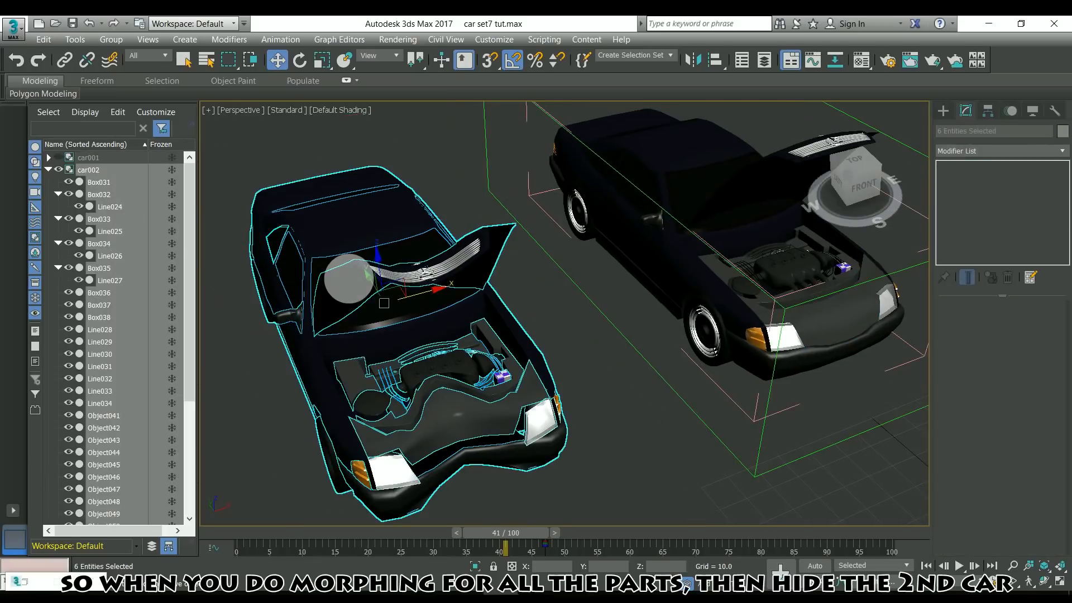
Hide the selected crashed car, leaving only the original car in view.
{"action": "right_click", "coordinate": [335, 263]}
{"action": "left_click", "coordinate": [371, 227]}
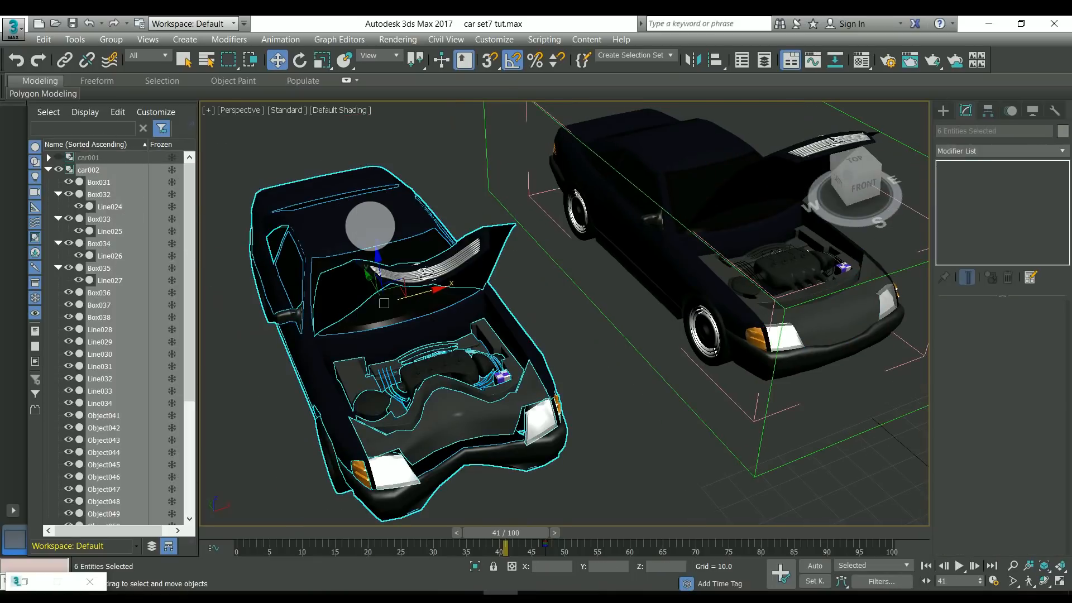
{"action": "middle_click_drag", "start_coordinate": [790, 347], "coordinate": [609, 366]}
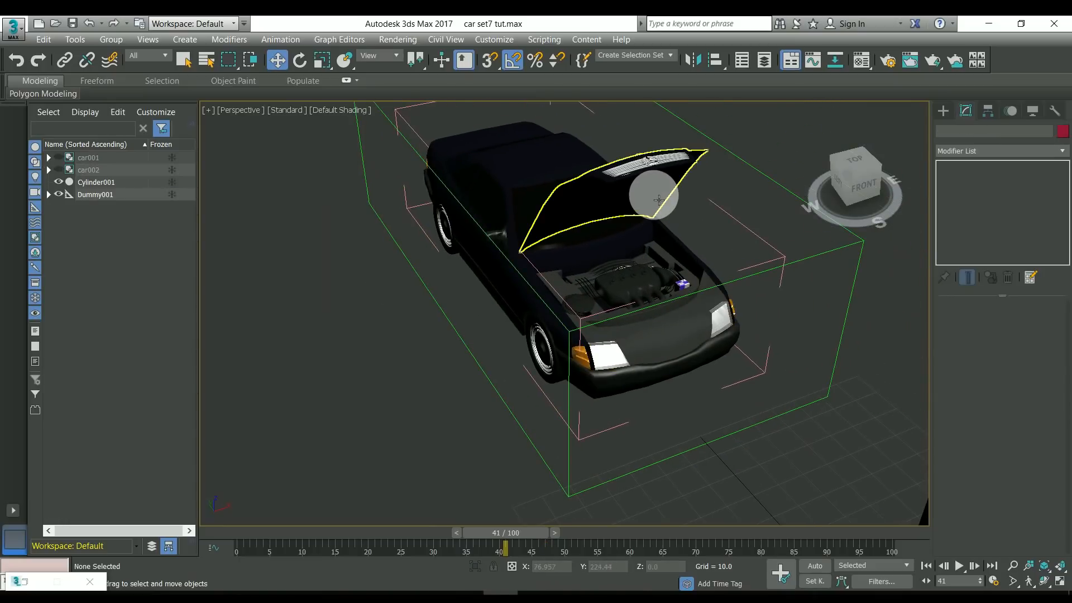
Rotate the original car's hood closed by 60 degrees about its local X axis.
{"action": "left_click", "coordinate": [636, 182]}
{"action": "left_click", "coordinate": [300, 60]}
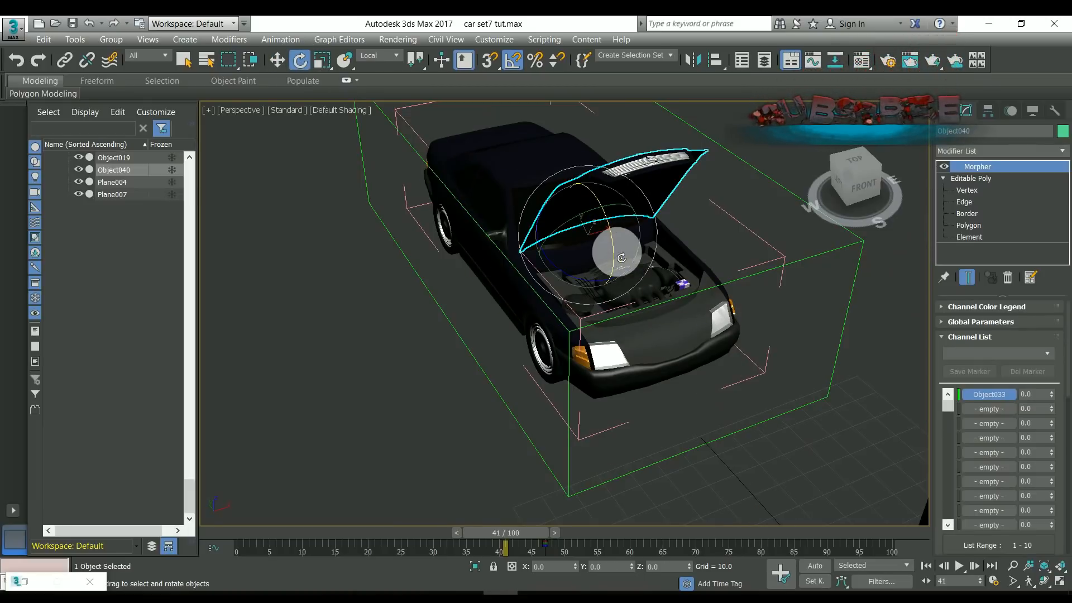
{"action": "left_click_drag", "start_coordinate": [616, 245], "coordinate": [619, 275]}
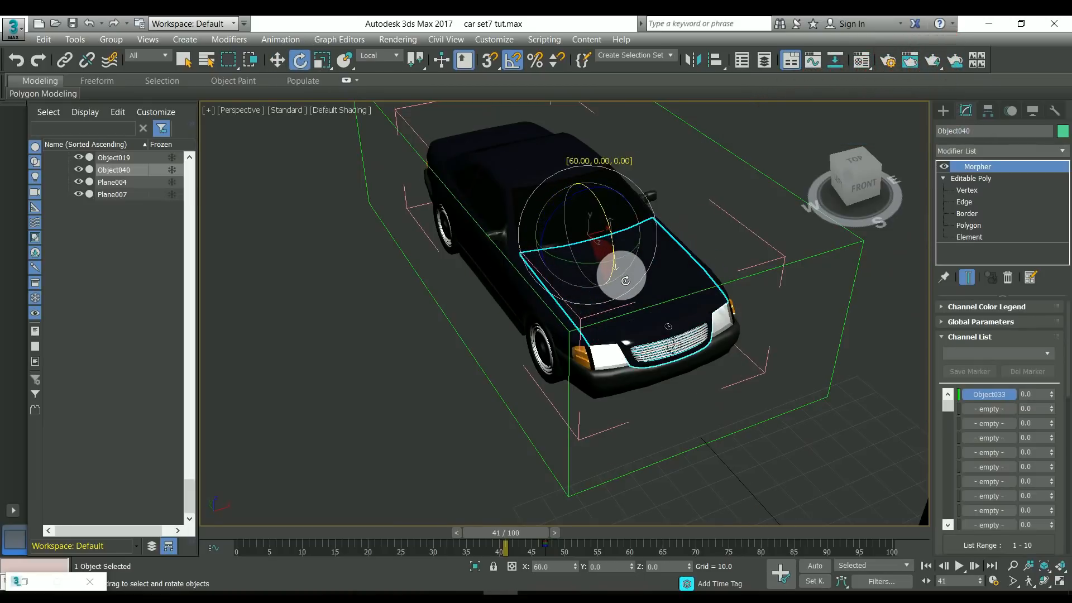
Return the timeline to frame 0 and turn on Auto Key with the hood selected.
{"action": "scroll", "coordinate": [642, 346], "scroll_direction": "up", "scroll_amount": 3}
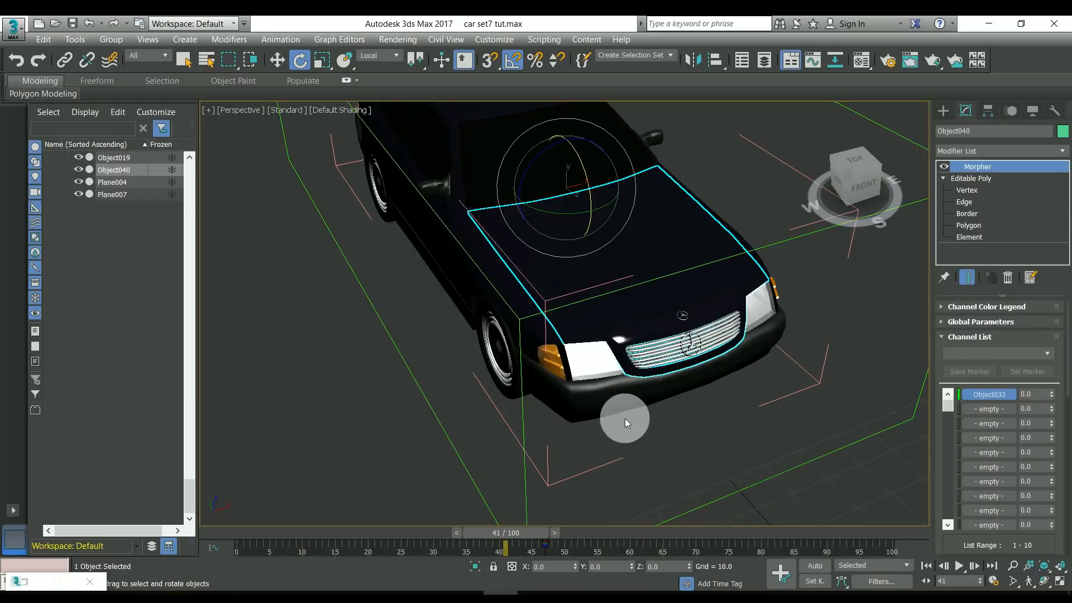
{"action": "left_click_drag", "start_coordinate": [546, 535], "coordinate": [606, 537]}
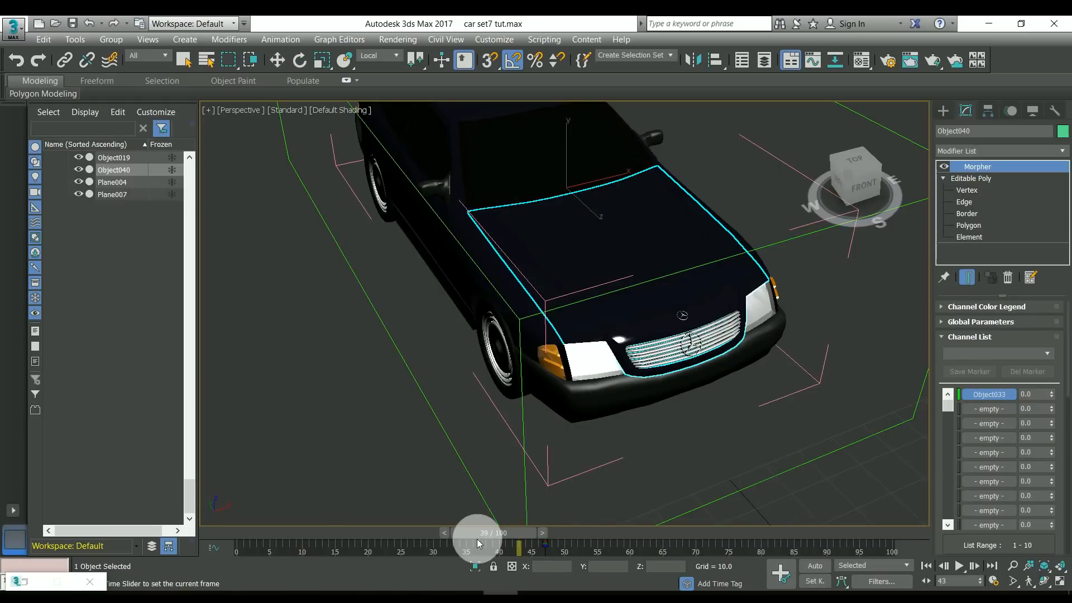
{"action": "left_click_drag", "start_coordinate": [477, 544], "coordinate": [255, 545]}
{"action": "middle_click_drag", "start_coordinate": [606, 330], "coordinate": [687, 422]}
{"action": "left_click", "coordinate": [815, 566]}
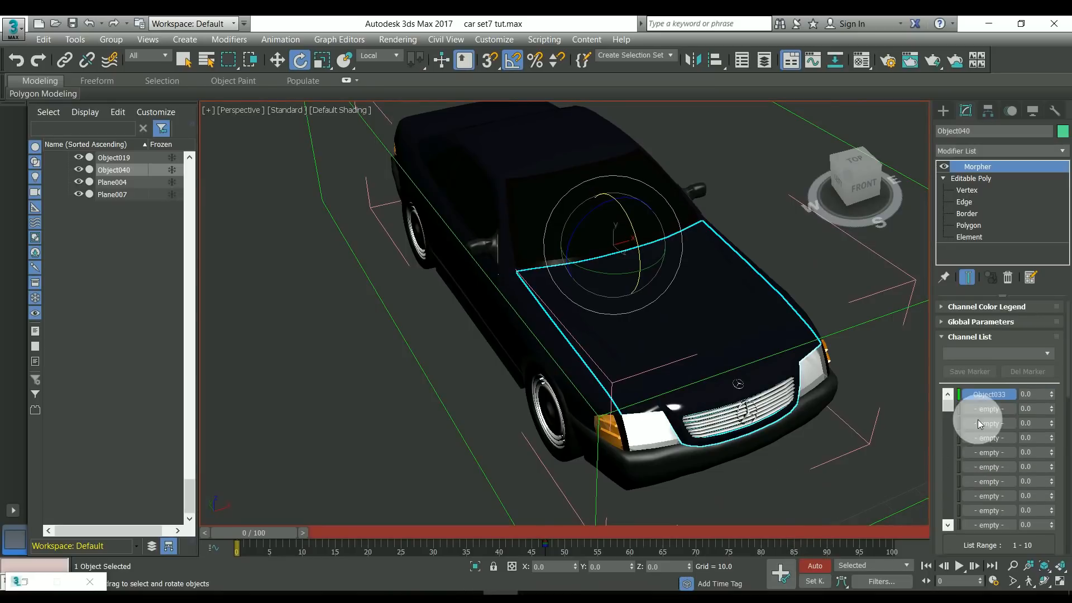
At frame 5, key the hood's Object033 morph channel at 100 and scrub to frame 9.
{"action": "left_click_drag", "start_coordinate": [269, 535], "coordinate": [304, 534]}
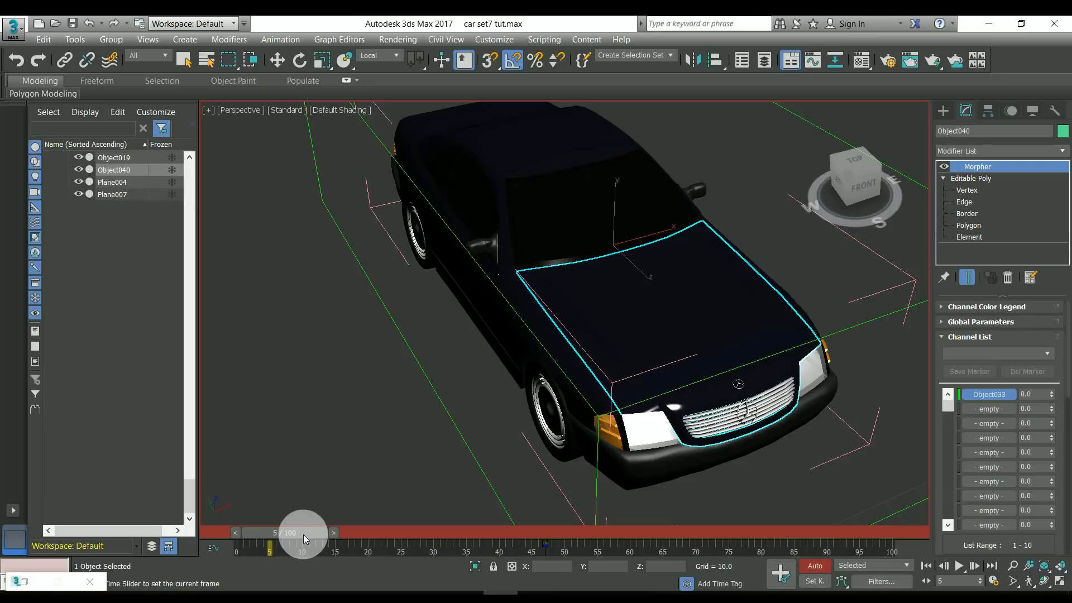
{"action": "left_click_drag", "start_coordinate": [1051, 395], "coordinate": [31, 256]}
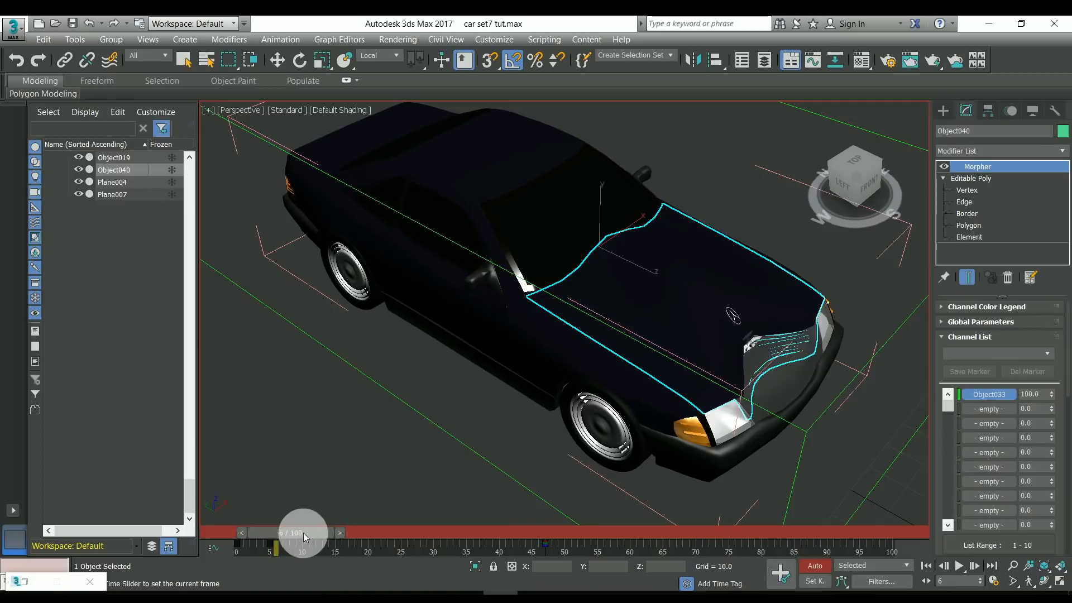
{"action": "mouse_move", "coordinate": [304, 532]}
{"action": "left_mouse_down"}
{"action": "mouse_move", "coordinate": [256, 536]}
{"action": "mouse_move", "coordinate": [311, 537]}
{"action": "left_mouse_up"}
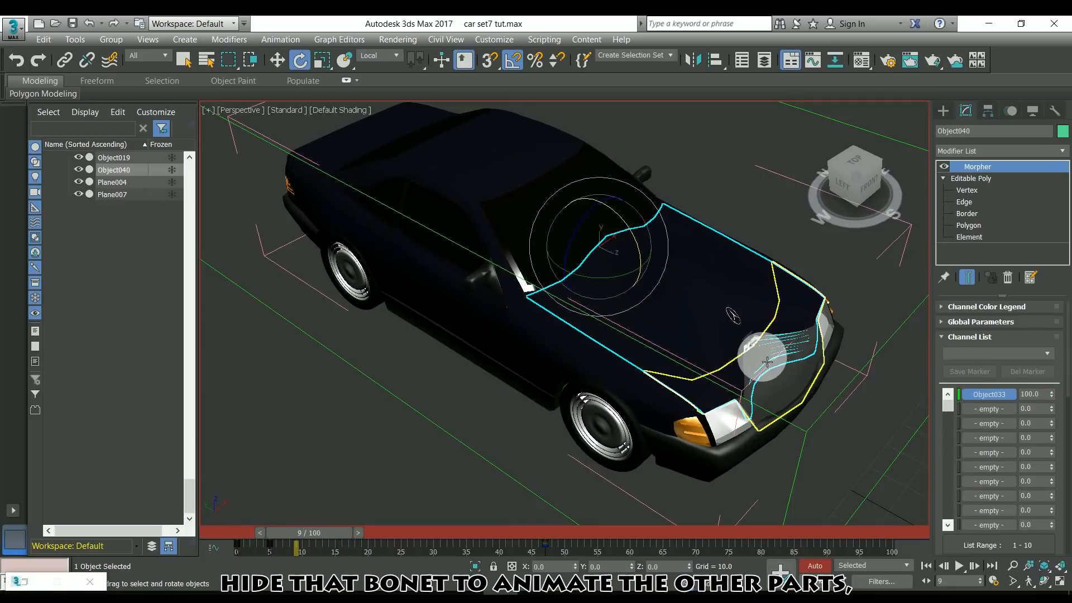
Hide the hood, select the engine part Box017, and key its Box028 morph channel at 100 on frame 5.
{"action": "left_click", "coordinate": [79, 170]}
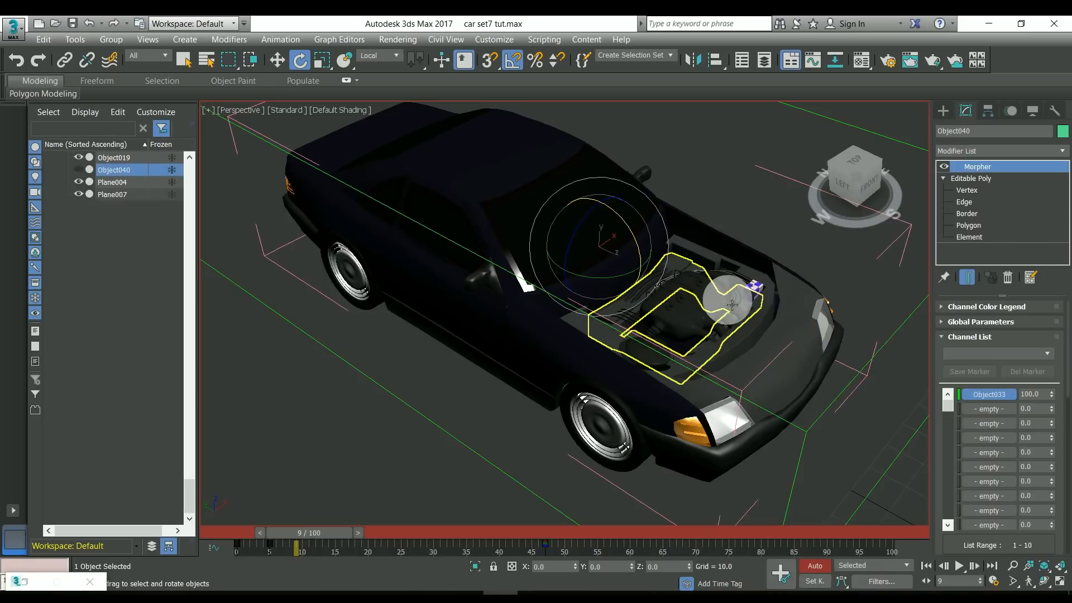
{"action": "left_click", "coordinate": [711, 303]}
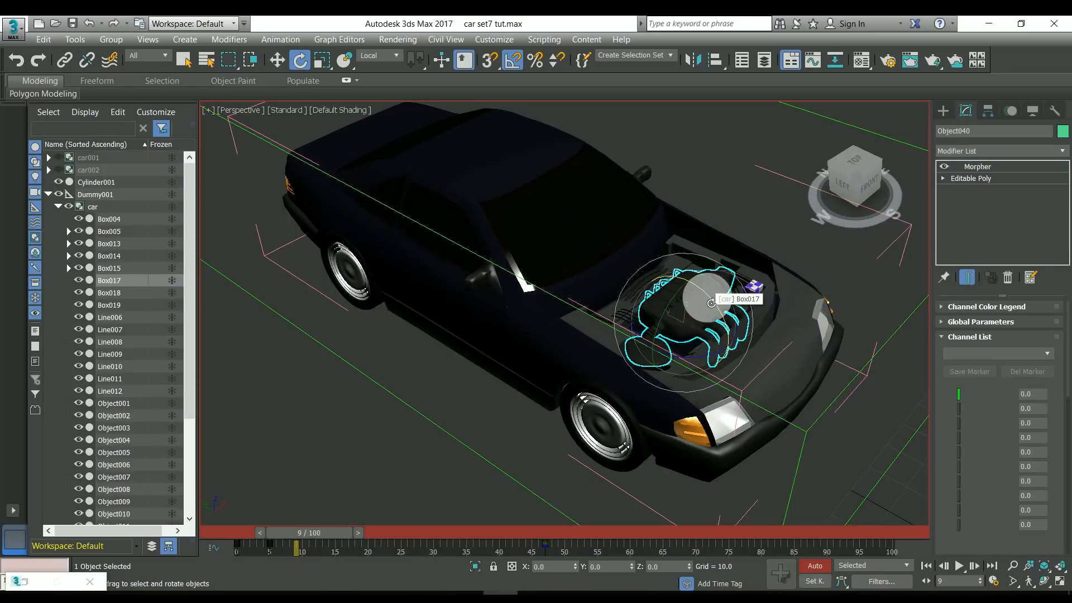
{"action": "left_click_drag", "start_coordinate": [309, 536], "coordinate": [286, 535]}
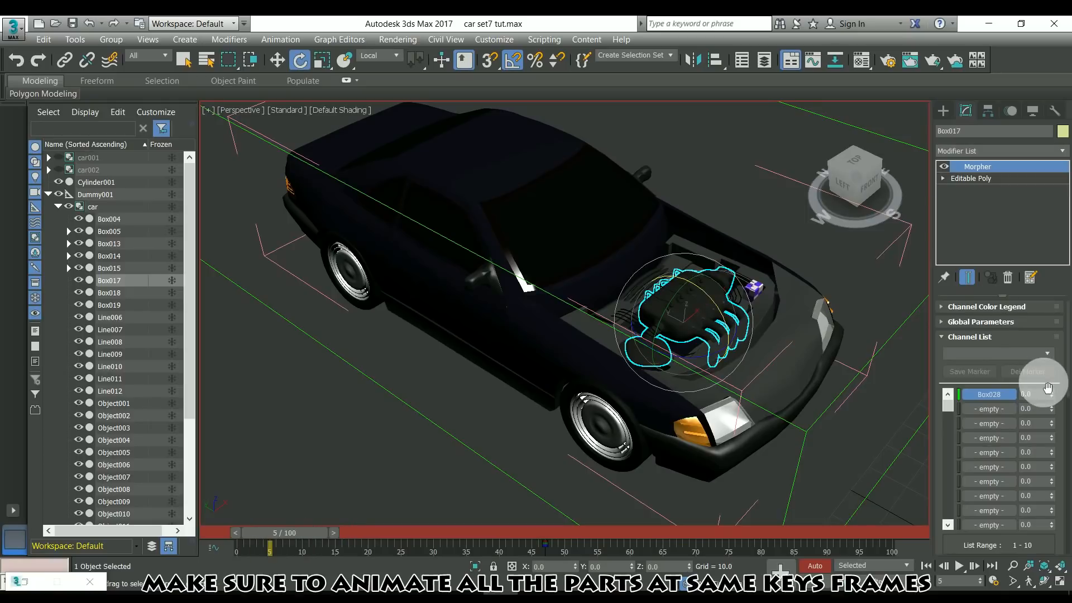
{"action": "left_click_drag", "start_coordinate": [1052, 395], "coordinate": [195, 250]}
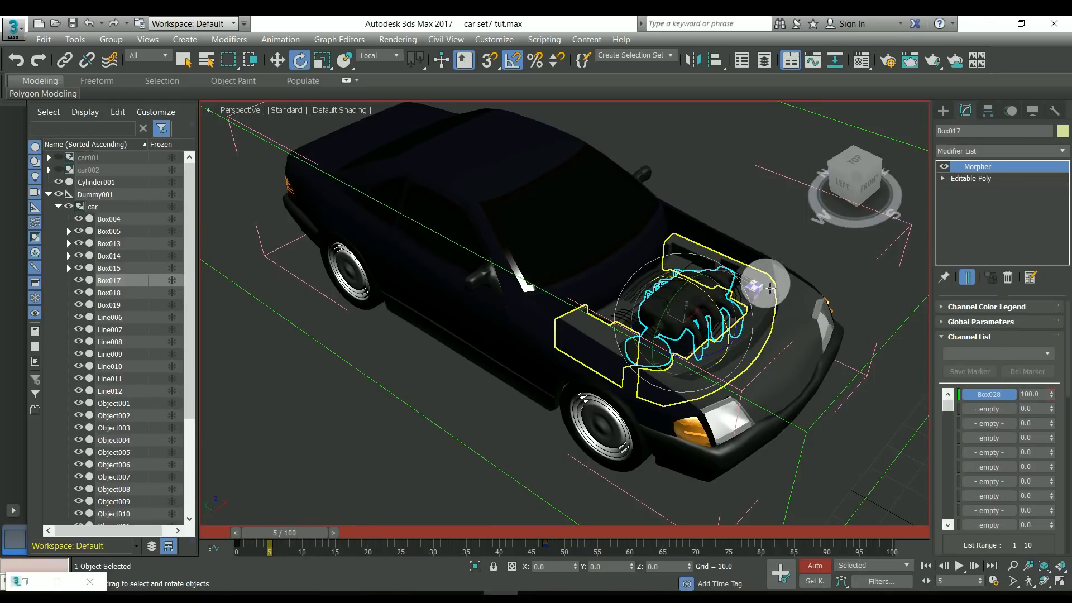
At frame 5, fully raise the Line019 morph channel on engine bay part Line008 and the Box029 channel on Box018.
{"action": "scroll", "coordinate": [769, 284], "scroll_direction": "up", "scroll_amount": 4}
{"action": "left_click", "coordinate": [737, 357]}
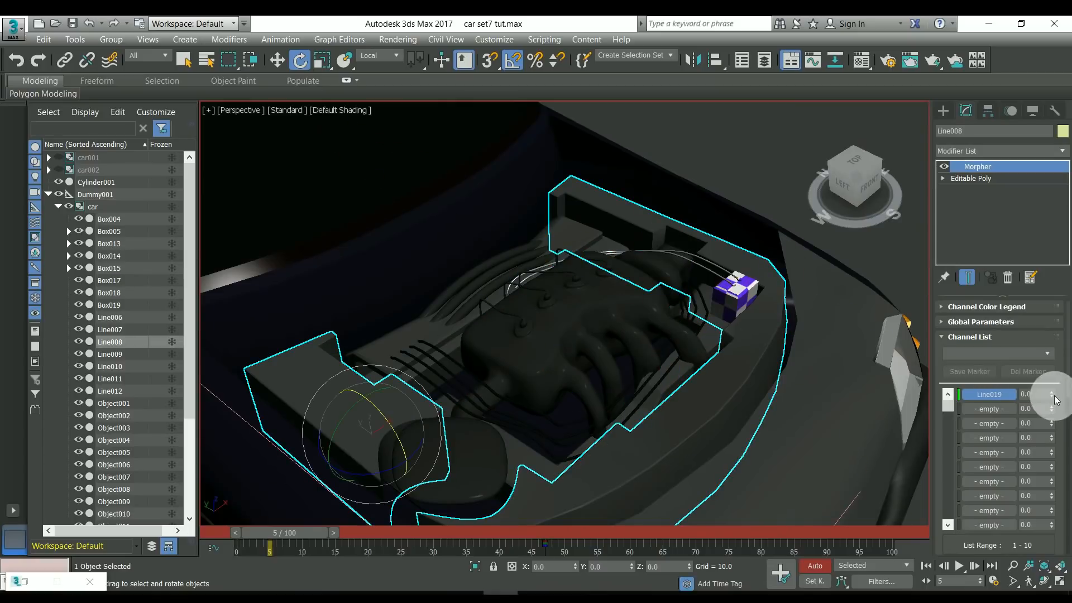
{"action": "left_click_drag", "start_coordinate": [1052, 395], "coordinate": [15, 322]}
{"action": "left_click", "coordinate": [504, 439]}
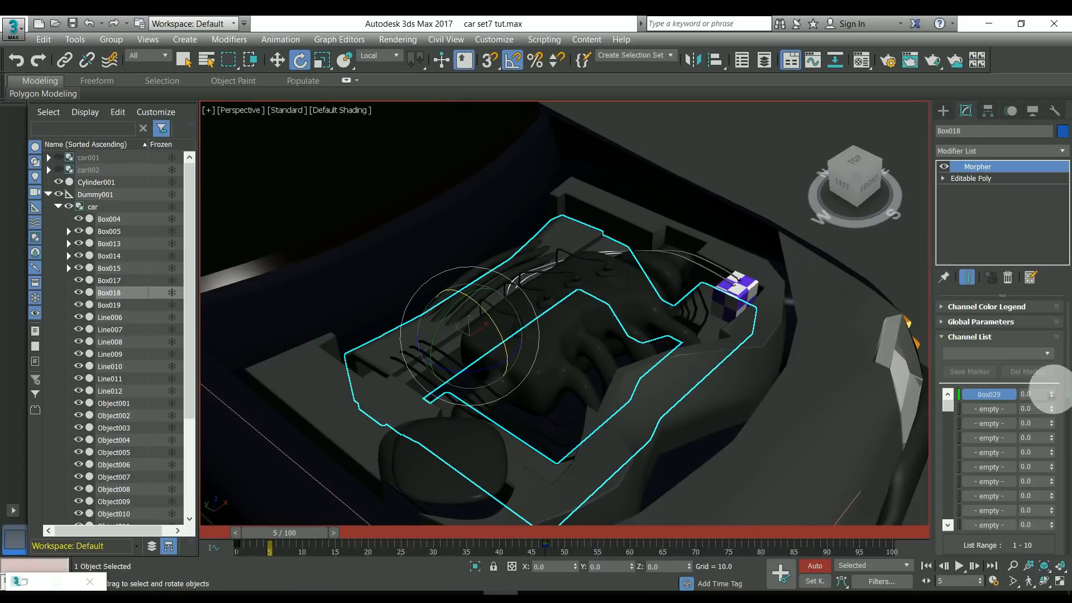
{"action": "left_click_drag", "start_coordinate": [1052, 394], "coordinate": [356, 400]}
At frame 5, fully raise the morph channels Object035 on Object016, Plane009 on Plane007 and Plane008 on Plane004.
{"action": "left_click", "coordinate": [812, 479]}
{"action": "middle_click_drag", "start_coordinate": [806, 467], "coordinate": [814, 424]}
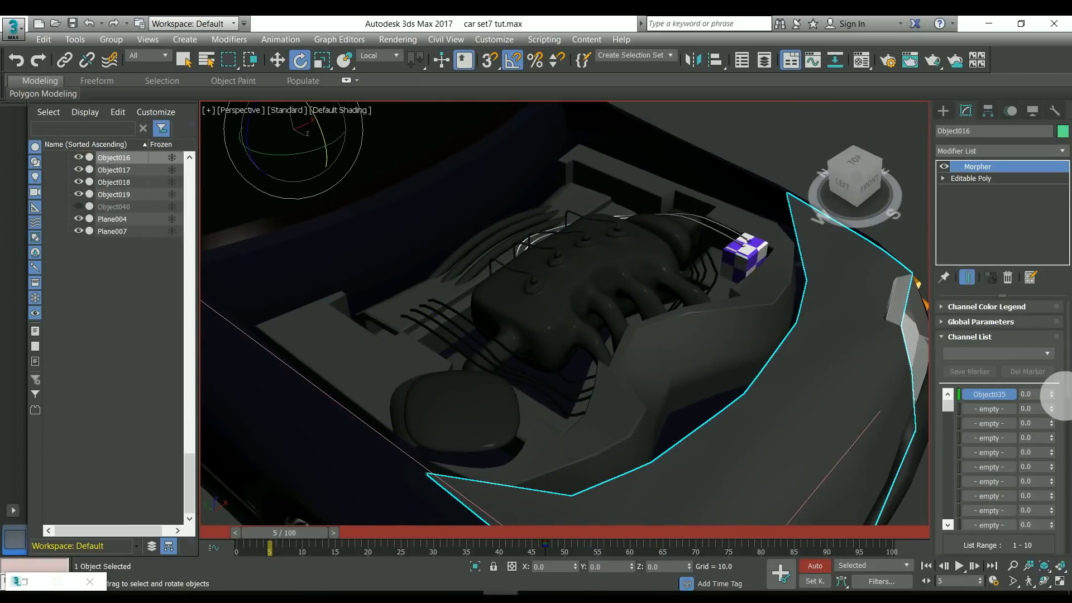
{"action": "left_click_drag", "start_coordinate": [1052, 394], "coordinate": [1070, 212]}
{"action": "middle_click_drag", "start_coordinate": [787, 447], "coordinate": [787, 324]}
{"action": "left_click", "coordinate": [835, 453]}
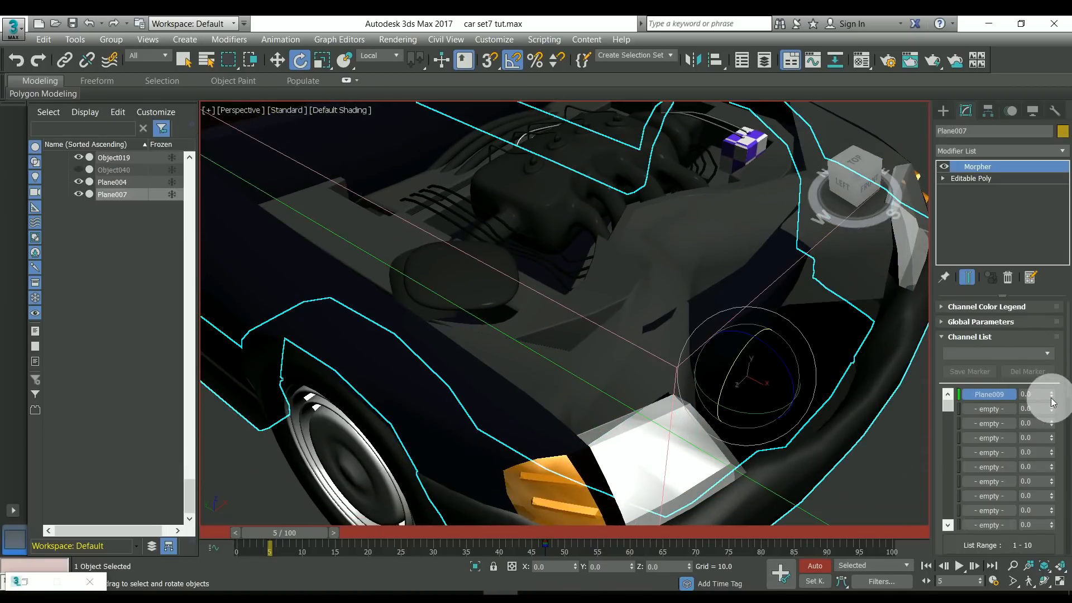
{"action": "left_click_drag", "start_coordinate": [1052, 394], "coordinate": [1050, 265]}
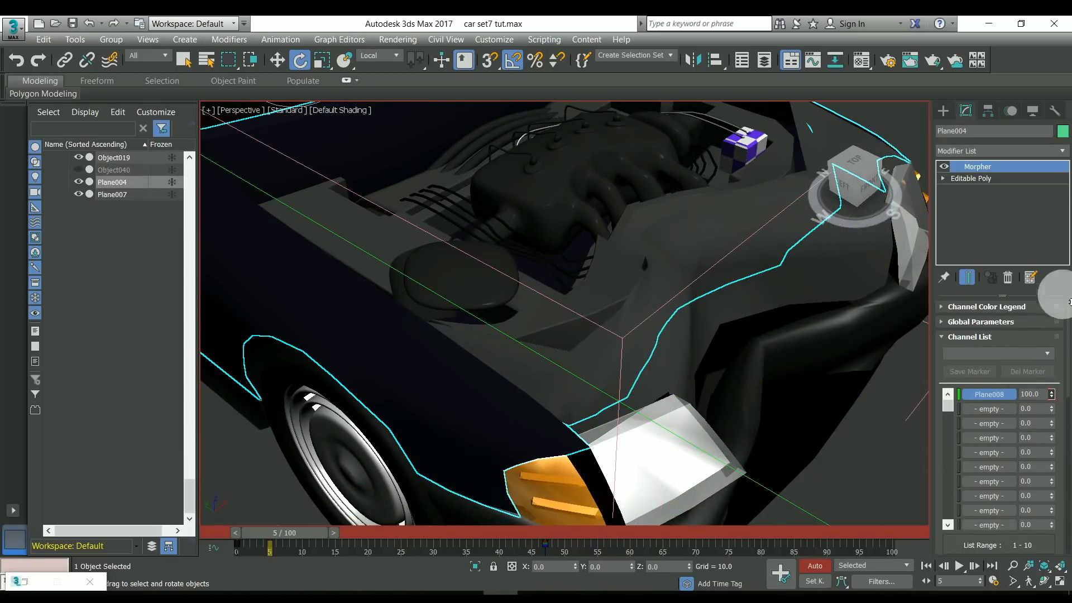
Key Line006's Line017 morph channel at 100 on frame 5 and turn off Auto Key.
{"action": "left_click", "coordinate": [824, 426]}
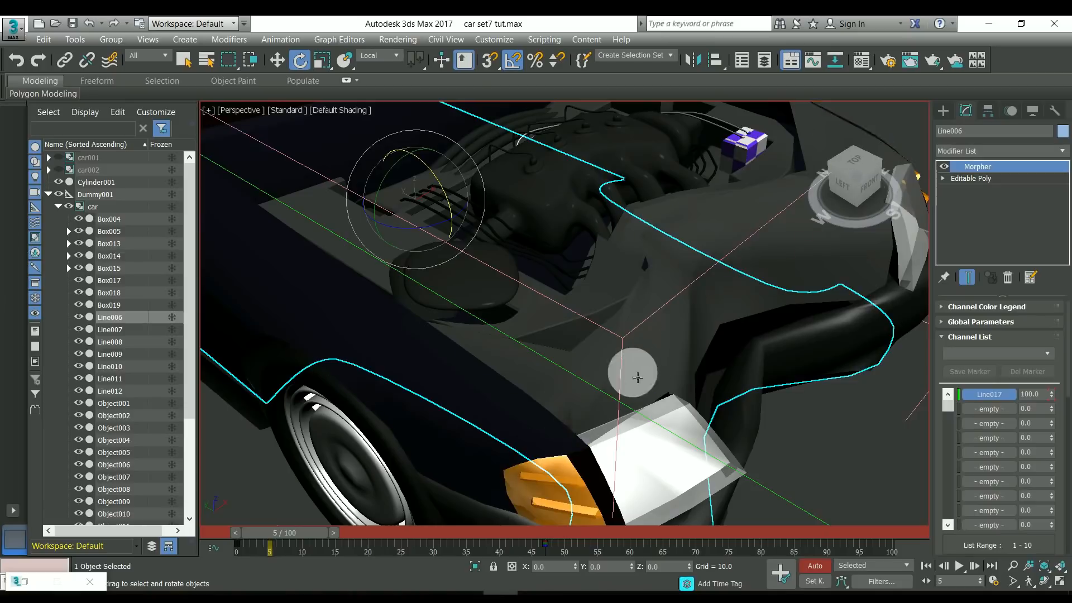
{"action": "mouse_move", "coordinate": [635, 371]}
{"action": "middle_mouse_down"}
{"action": "mouse_move", "coordinate": [667, 382]}
{"action": "mouse_move", "coordinate": [634, 342]}
{"action": "mouse_move", "coordinate": [630, 371]}
{"action": "mouse_move", "coordinate": [637, 359]}
{"action": "mouse_move", "coordinate": [670, 359]}
{"action": "mouse_move", "coordinate": [641, 364]}
{"action": "middle_mouse_up"}
{"action": "key", "text": "z"}
{"action": "key", "text": "e"}
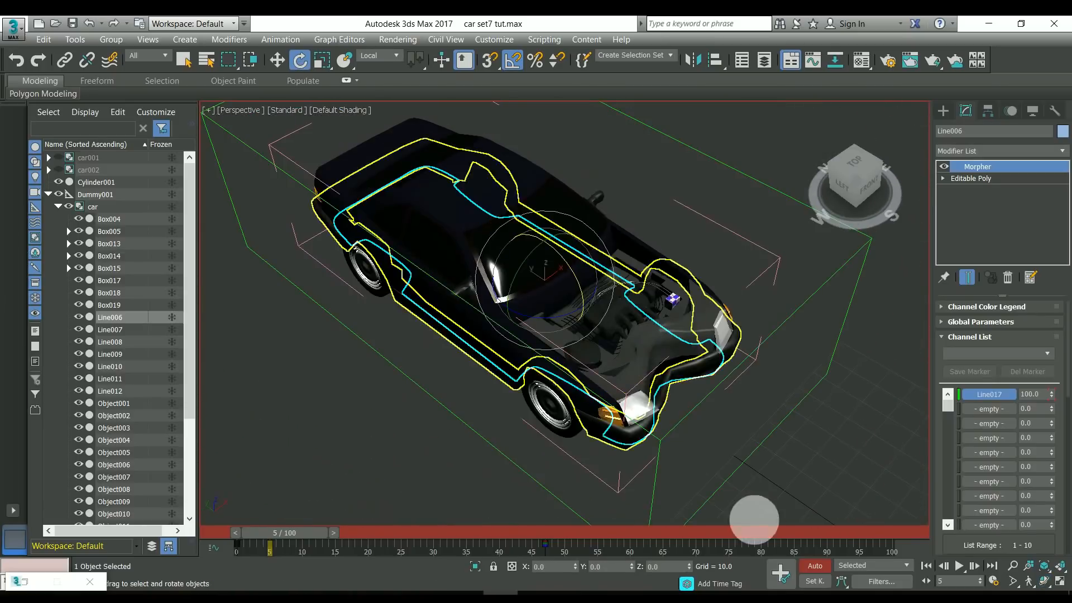
{"action": "left_click", "coordinate": [816, 566]}
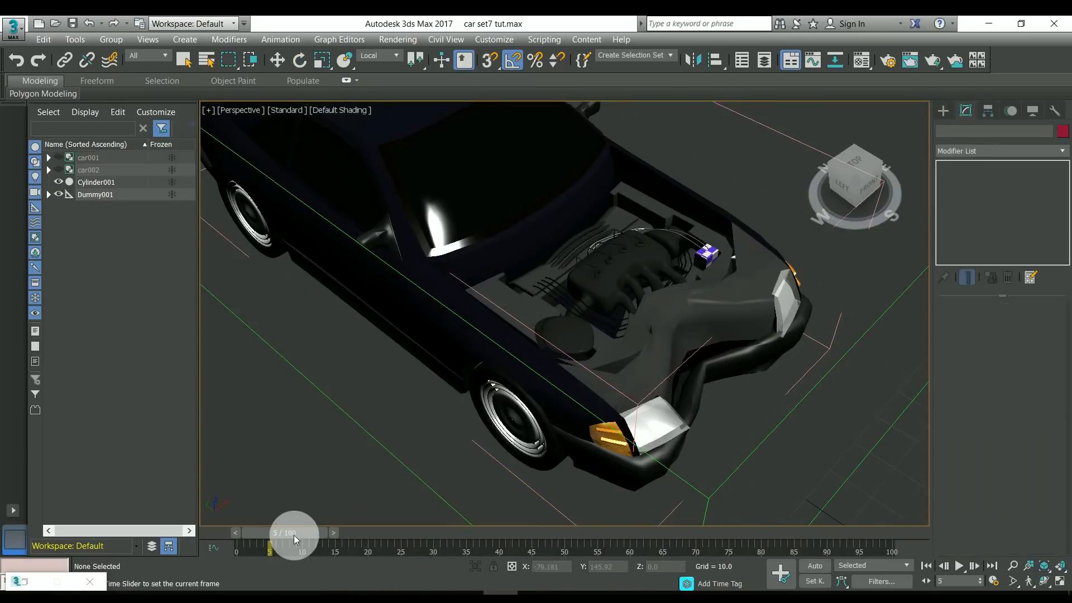
Scrub the timeline around the impact frames to review the front-end deformation.
{"action": "left_click_drag", "start_coordinate": [283, 532], "coordinate": [320, 534]}
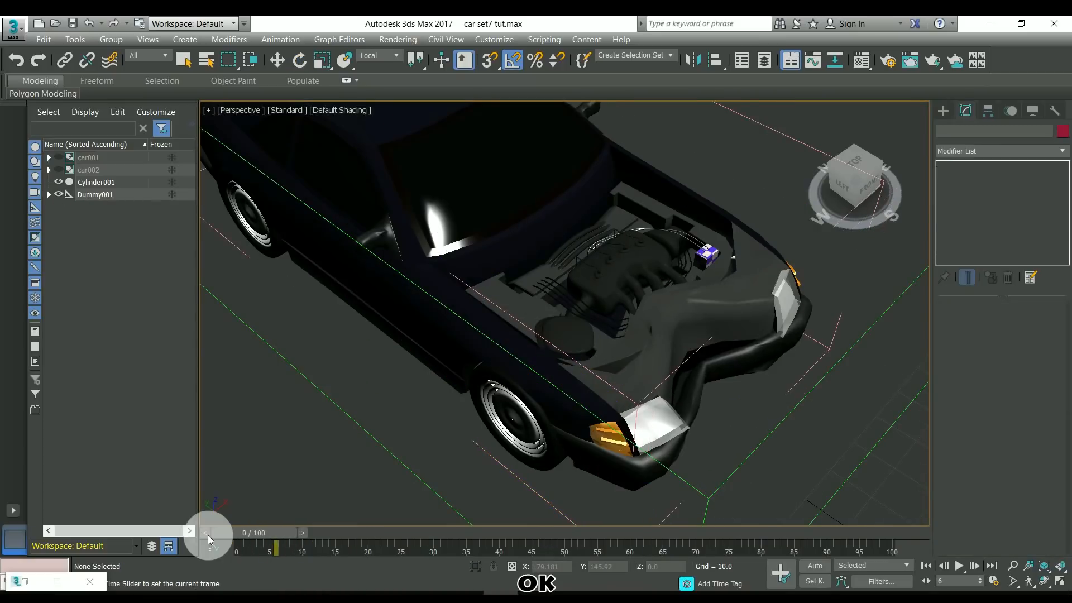
{"action": "left_click_drag", "start_coordinate": [208, 535], "coordinate": [180, 534]}
{"action": "left_click_drag", "start_coordinate": [273, 544], "coordinate": [213, 538]}
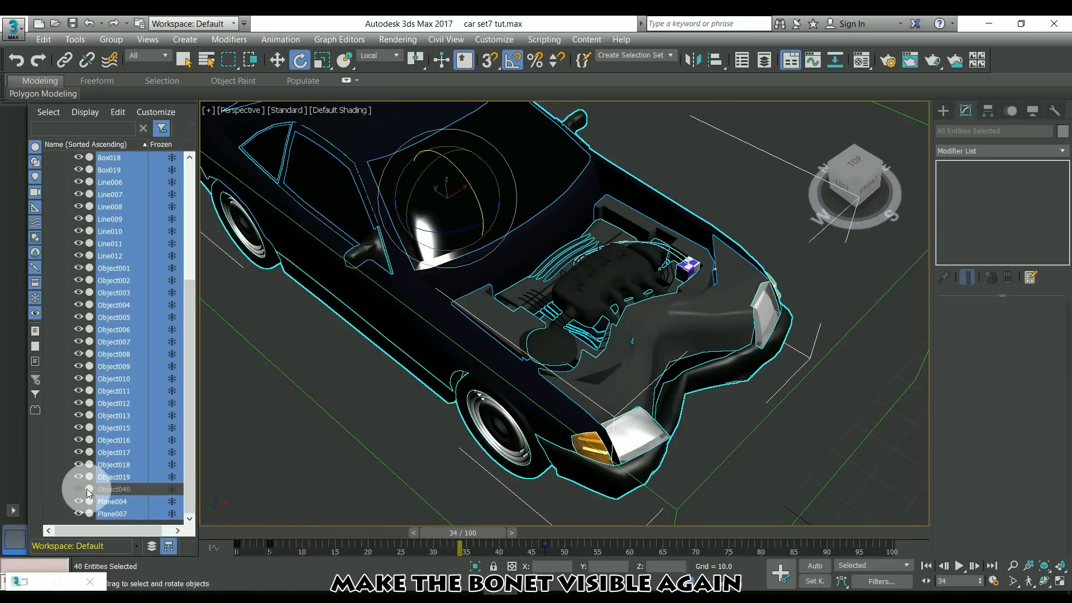
Unhide the hood Object040, add it to the car selection, and return the timeline to frame 0.
{"action": "left_click", "coordinate": [79, 490]}
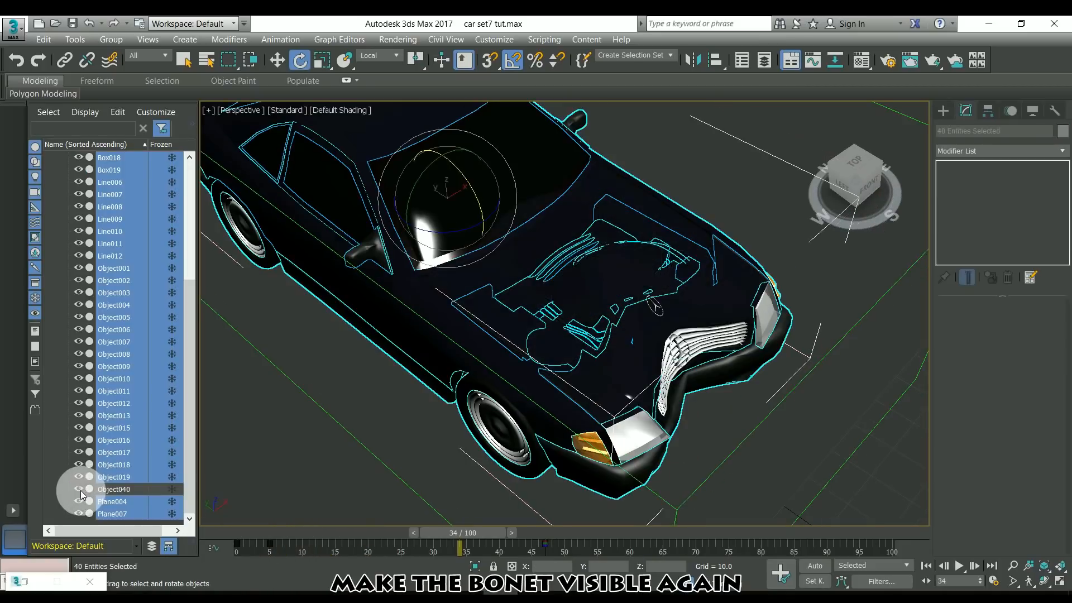
{"action": "left_click", "coordinate": [601, 189], "text": "ctrl"}
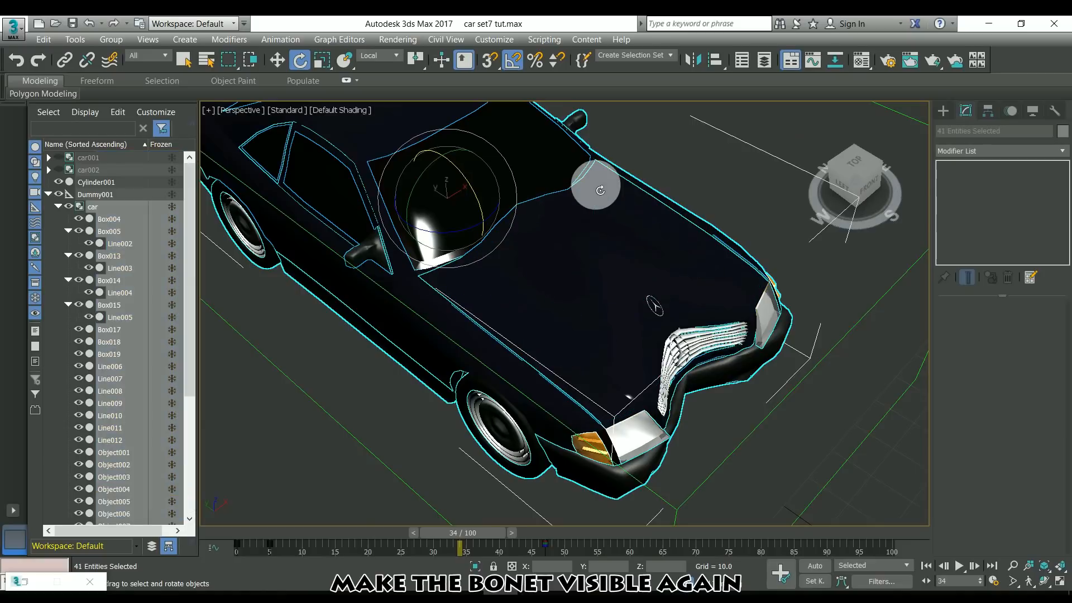
{"action": "scroll", "coordinate": [605, 335], "scroll_direction": "down", "scroll_amount": 5}
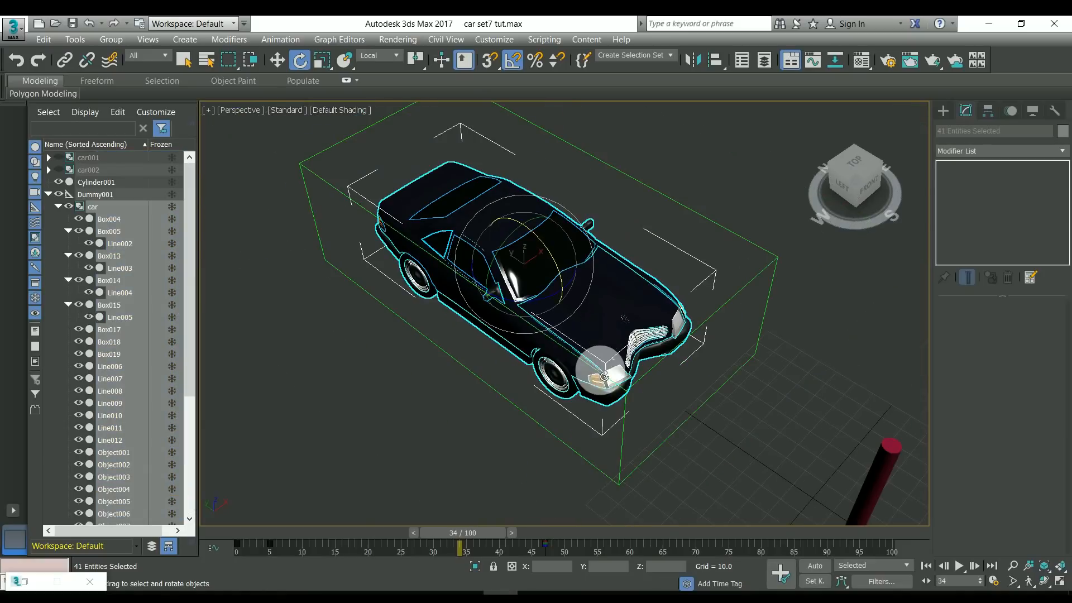
{"action": "left_click_drag", "start_coordinate": [475, 535], "coordinate": [287, 532]}
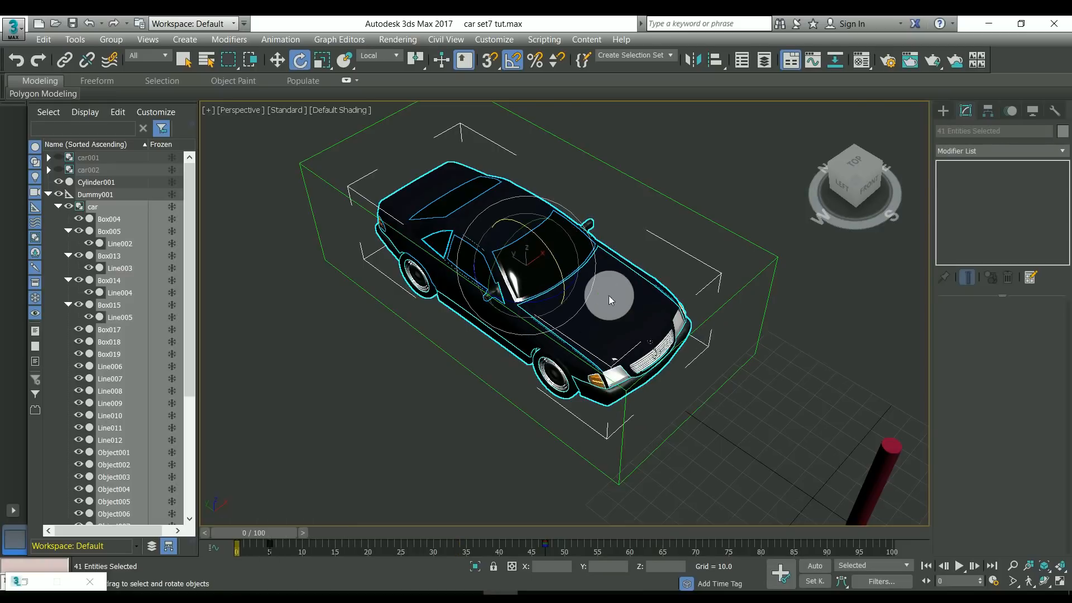
With Auto Key on and only the hood selected, rotate the hood open at frame 10.
{"action": "key", "text": "w"}
{"action": "left_click", "coordinate": [500, 441]}
{"action": "left_click", "coordinate": [615, 326]}
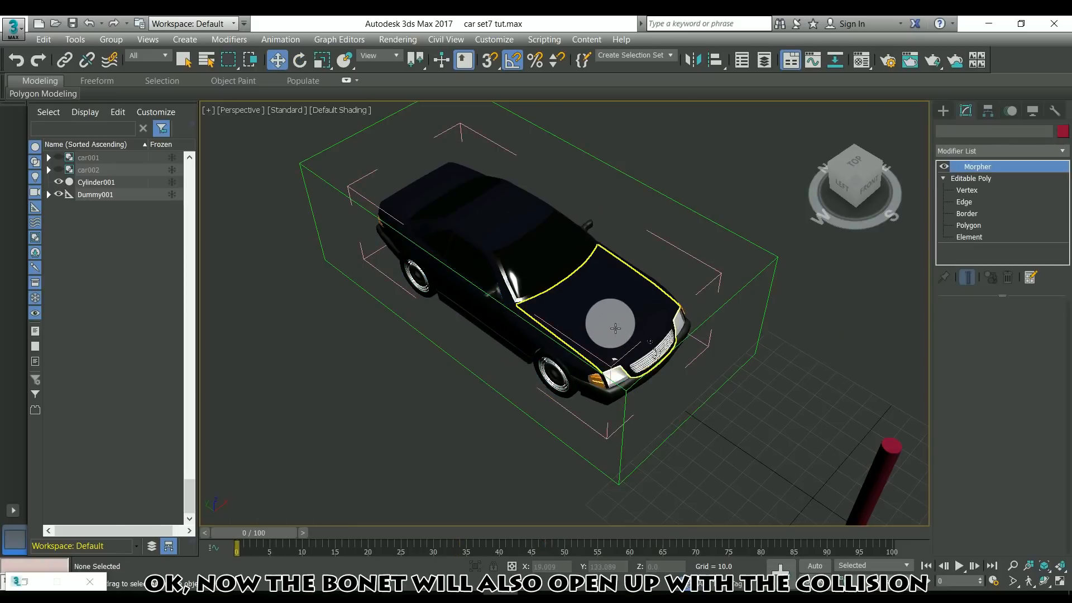
{"action": "left_click", "coordinate": [815, 566]}
{"action": "scroll", "coordinate": [598, 337], "scroll_direction": "up", "scroll_amount": 3}
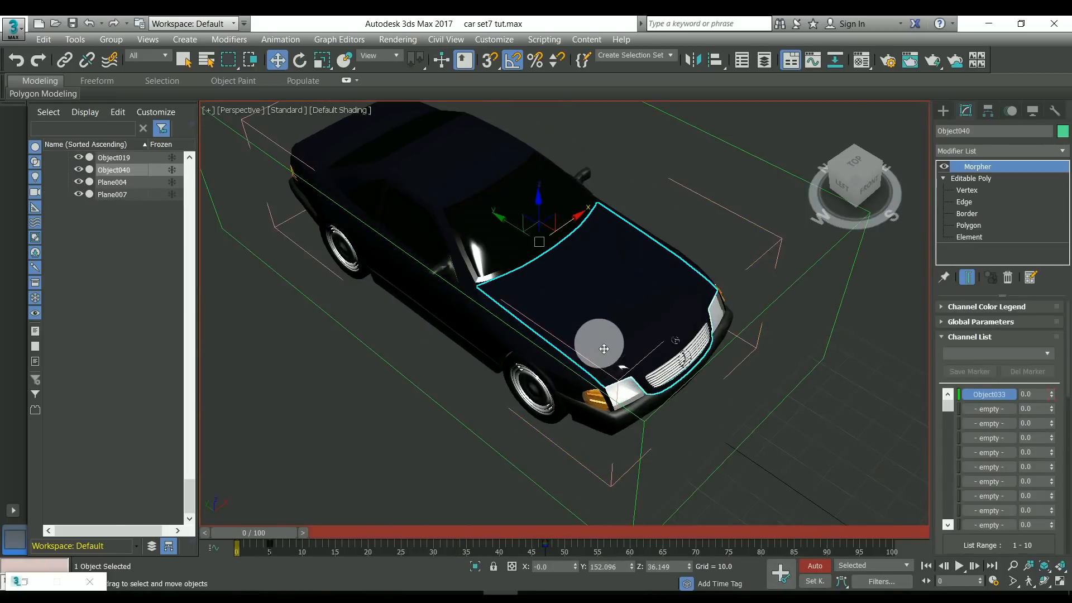
{"action": "left_click_drag", "start_coordinate": [278, 534], "coordinate": [311, 534]}
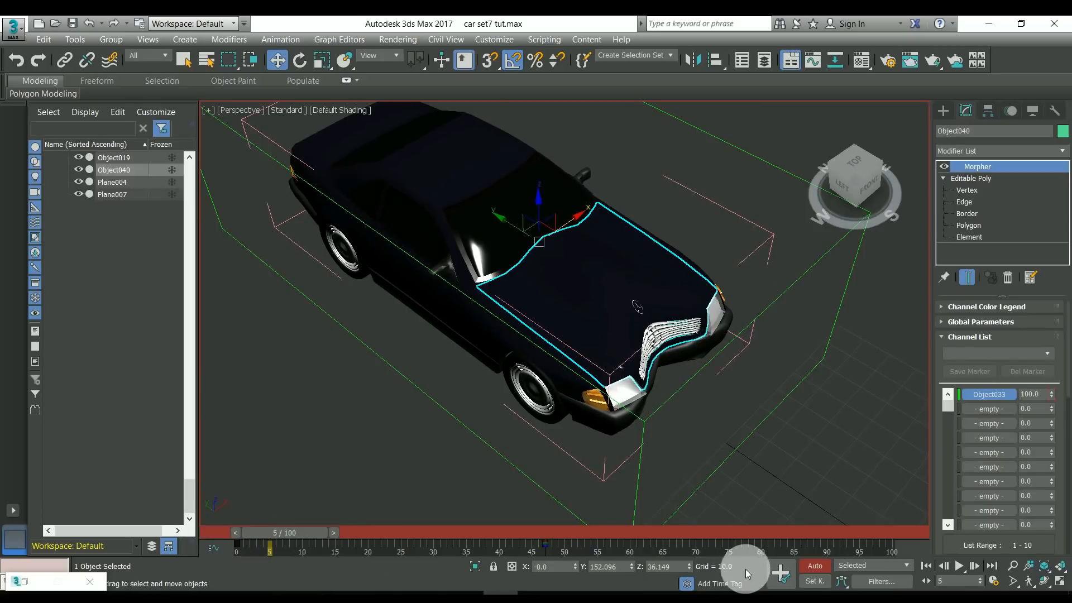
{"action": "left_click_drag", "start_coordinate": [315, 535], "coordinate": [337, 531]}
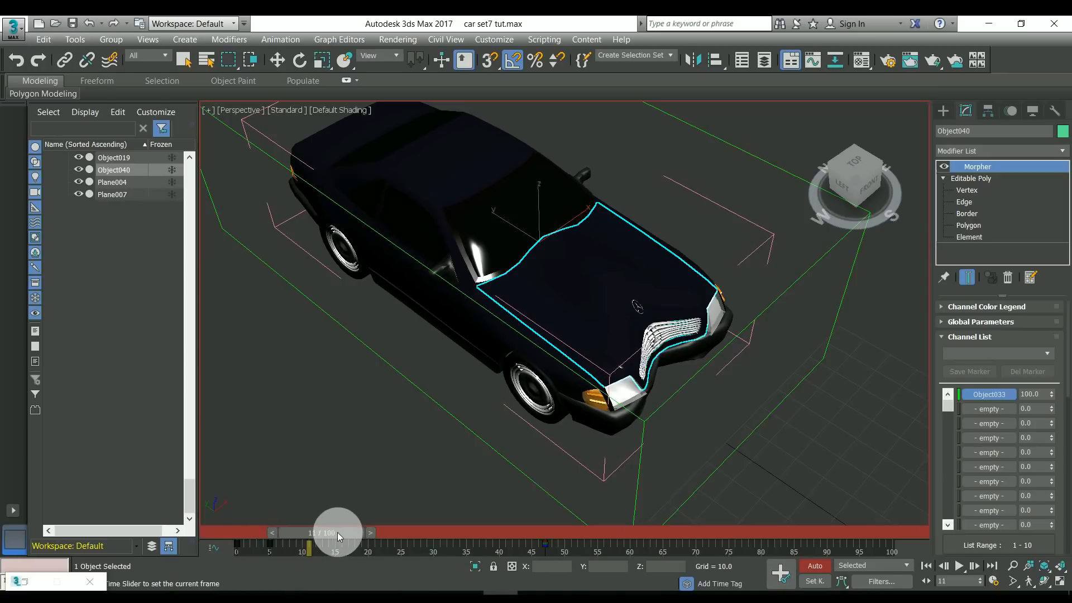
{"action": "left_click", "coordinate": [300, 59]}
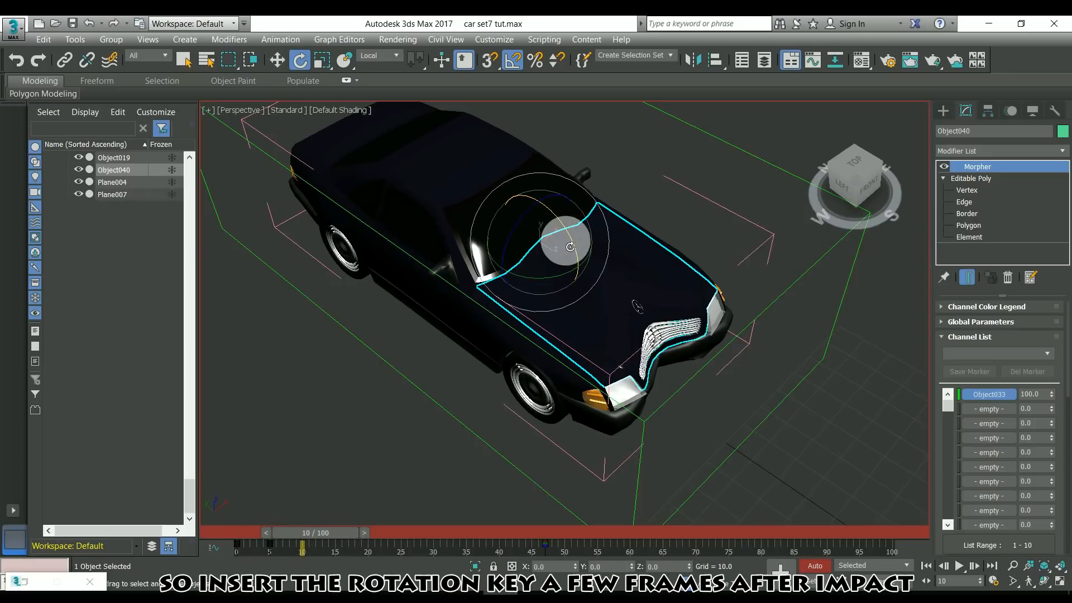
{"action": "left_click_drag", "start_coordinate": [563, 239], "coordinate": [569, 213]}
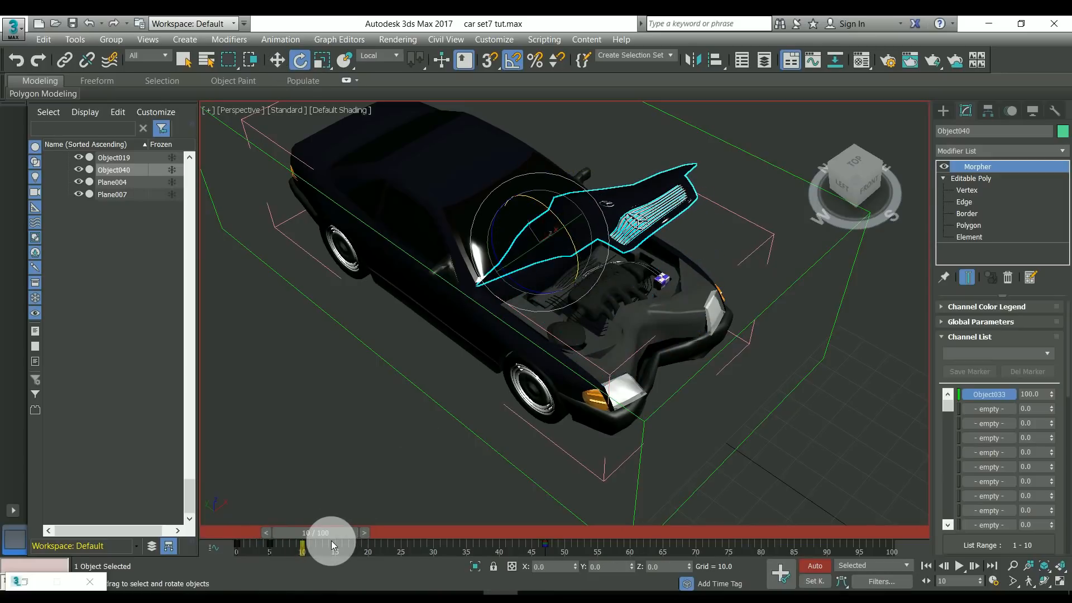
Delete the hood's leftover key near frame 47 and key the hood rotated slightly downward at frame 18.
{"action": "left_click_drag", "start_coordinate": [342, 535], "coordinate": [391, 534]}
{"action": "left_click", "coordinate": [576, 263]}
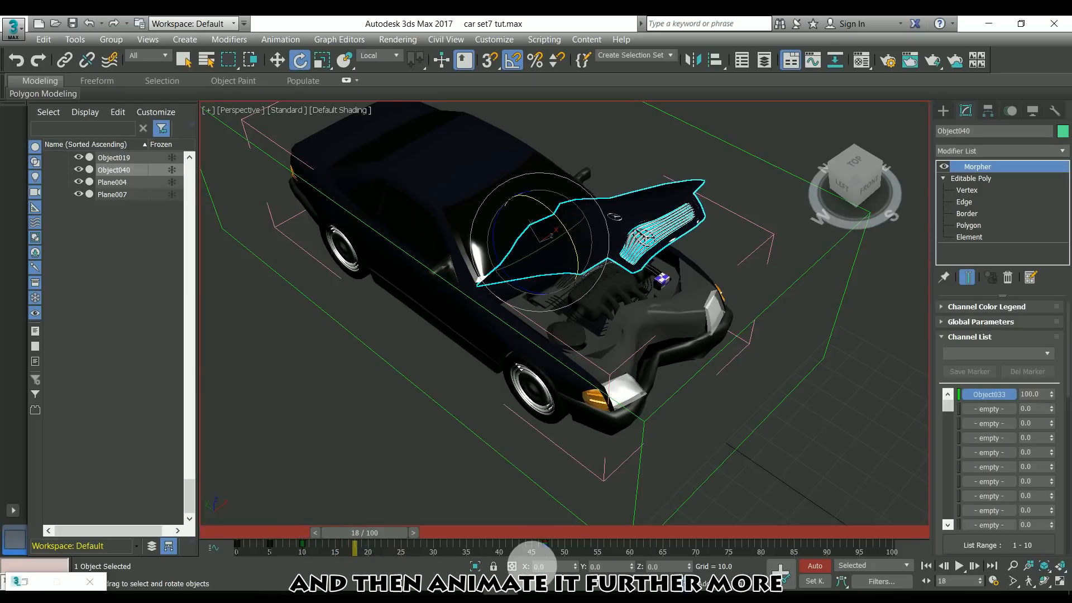
{"action": "left_click_drag", "start_coordinate": [533, 550], "coordinate": [578, 551]}
{"action": "key", "text": "Delete"}
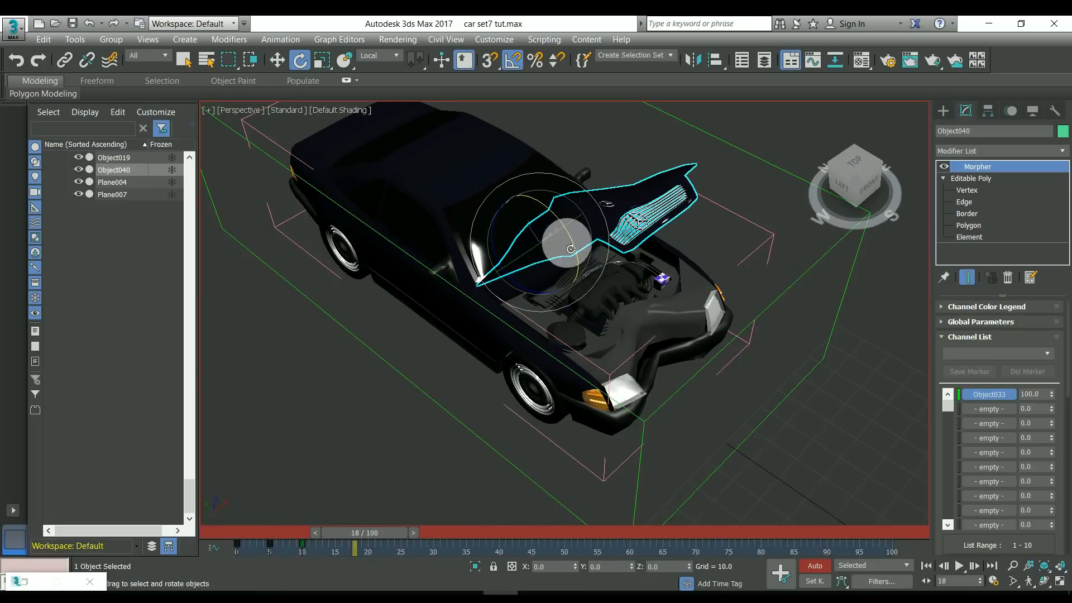
{"action": "left_click_drag", "start_coordinate": [568, 239], "coordinate": [546, 331]}
Key further small up-and-down hood rotations on following frames, up to frame 60, to make it bounce.
{"action": "left_click_drag", "start_coordinate": [364, 533], "coordinate": [631, 543]}
{"action": "left_click_drag", "start_coordinate": [575, 251], "coordinate": [581, 257]}
{"action": "left_click_drag", "start_coordinate": [655, 537], "coordinate": [898, 543]}
{"action": "left_click_drag", "start_coordinate": [584, 267], "coordinate": [574, 249]}
Play back the hood animation from the start of the timeline and turn off Auto Key.
{"action": "left_click_drag", "start_coordinate": [885, 537], "coordinate": [295, 505]}
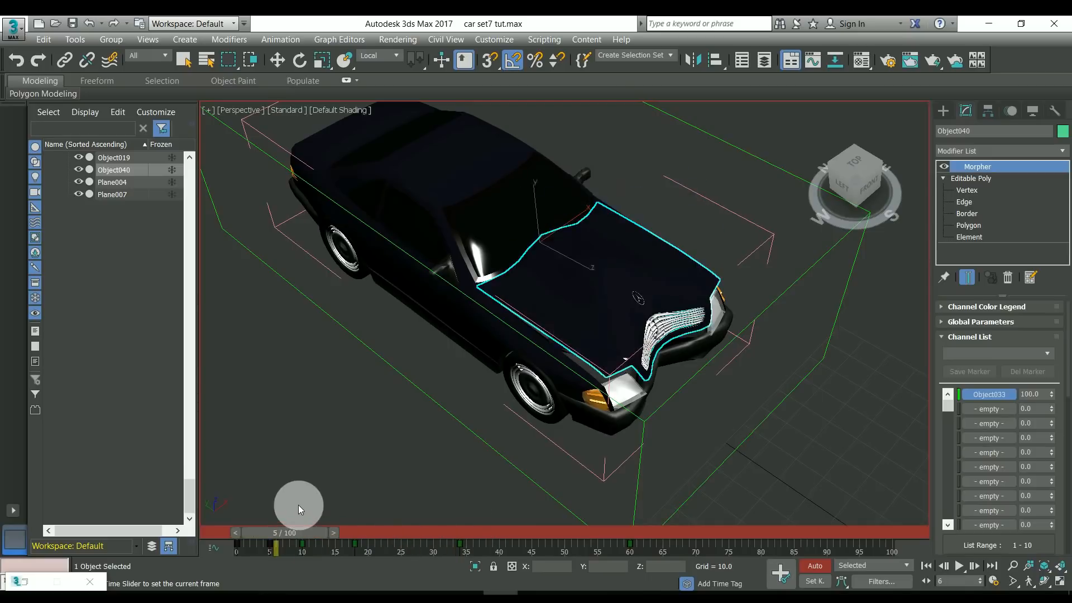
{"action": "key", "text": "e"}
{"action": "left_click", "coordinate": [936, 566]}
{"action": "left_click", "coordinate": [957, 566]}
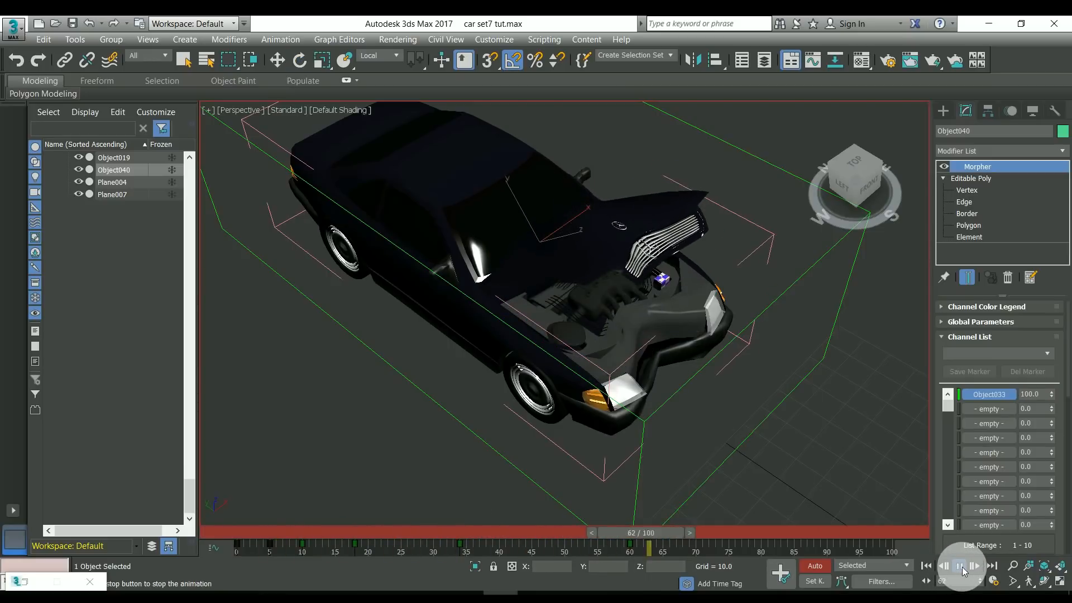
{"action": "left_click", "coordinate": [960, 567]}
{"action": "left_click", "coordinate": [826, 566]}
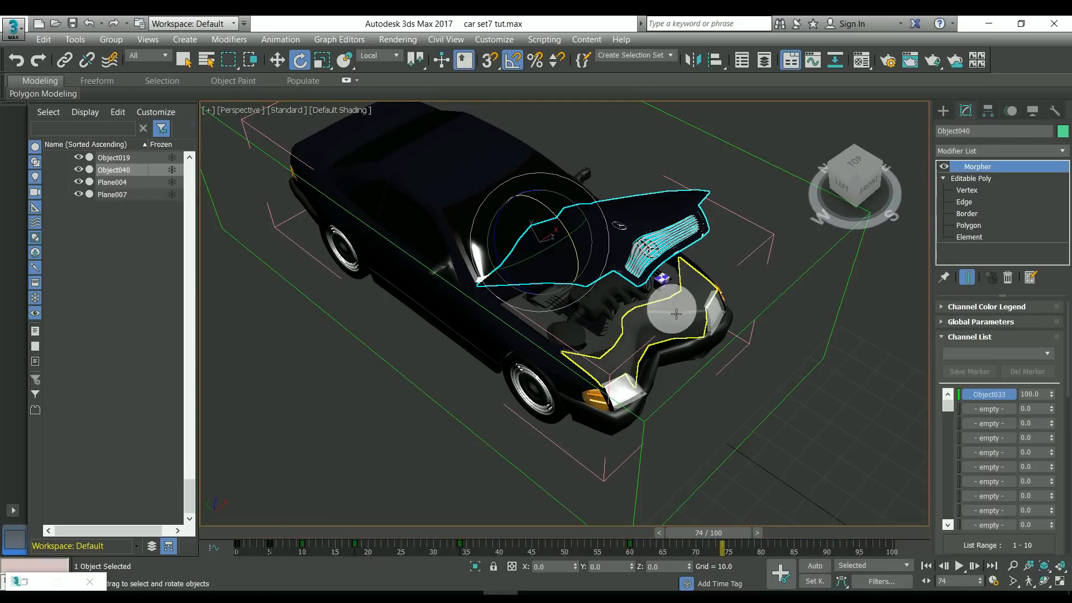
Select the whole car group and shift its keys from frame 5 onward earlier, so the impact key sits at frame 2.
{"action": "double_click", "coordinate": [605, 481]}
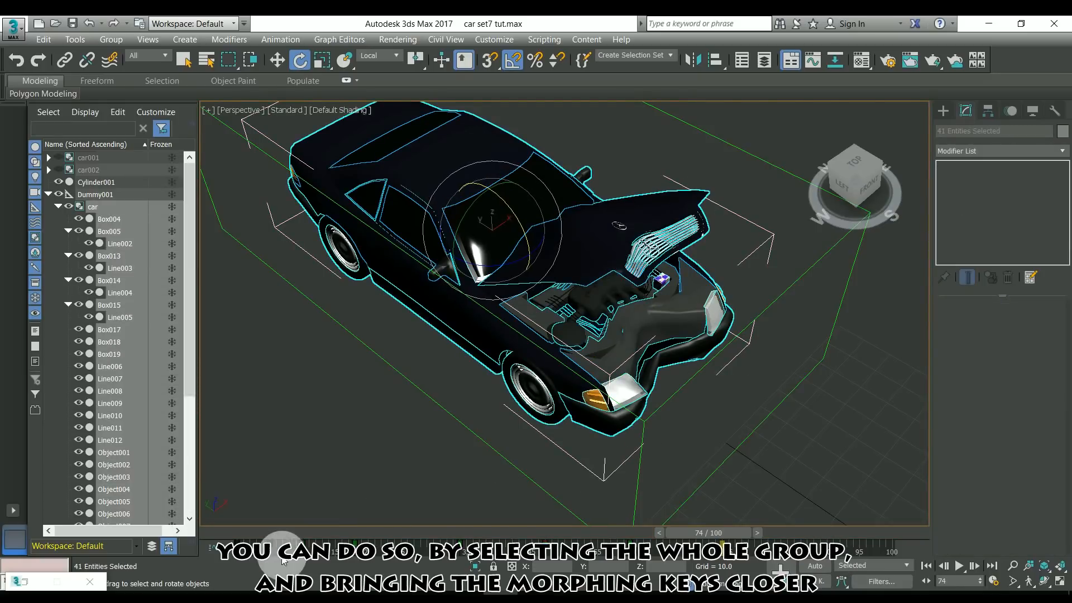
{"action": "left_click_drag", "start_coordinate": [253, 536], "coordinate": [278, 534]}
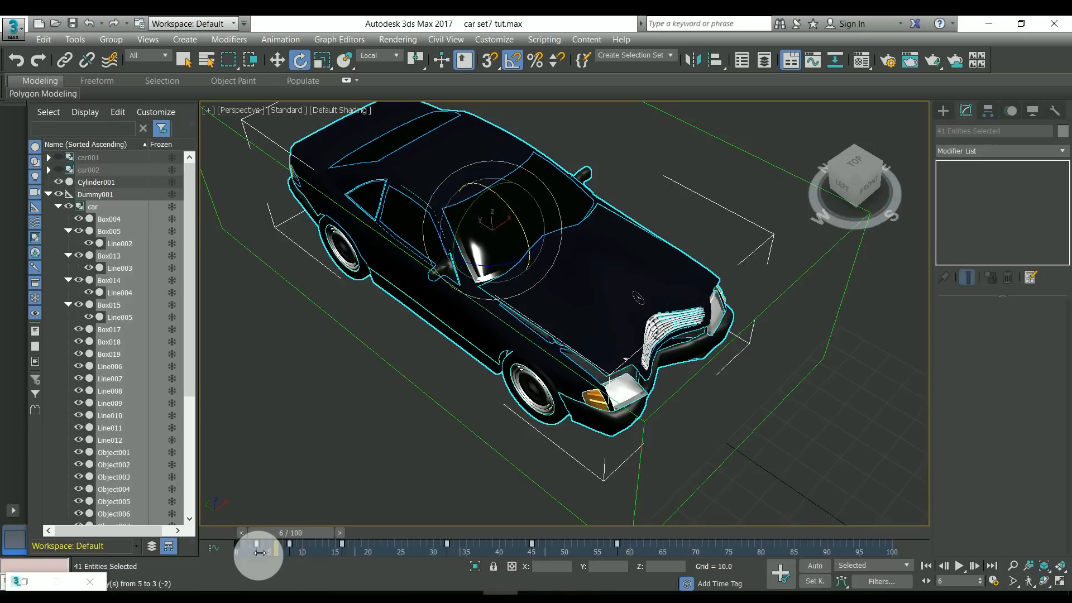
{"action": "left_click_drag", "start_coordinate": [258, 553], "coordinate": [201, 553]}
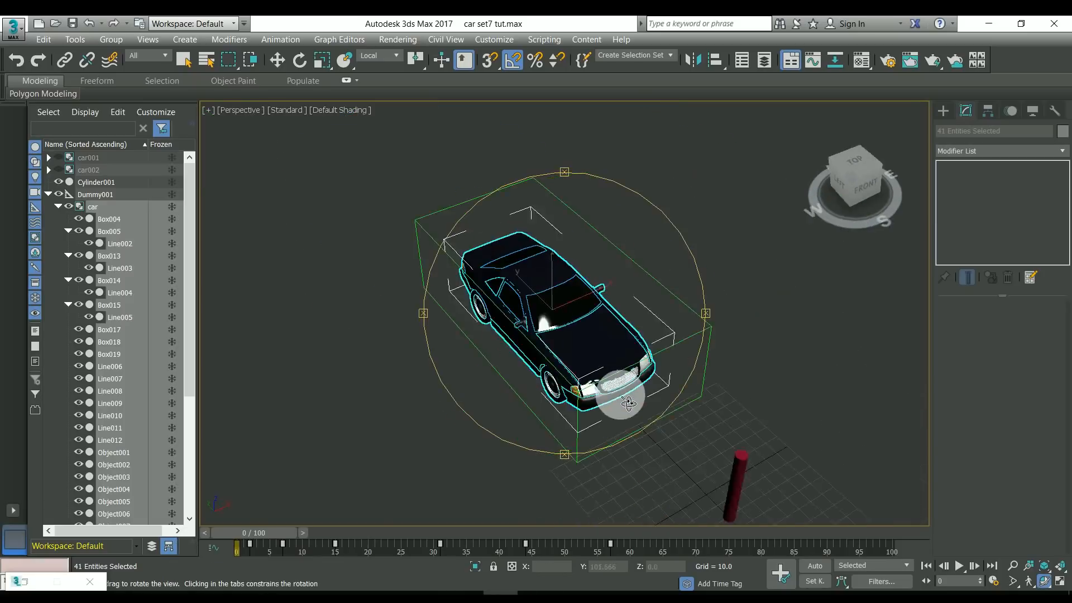
Shift all of the car group's keys forward to start at frame 43 and move the timeline to that frame.
{"action": "mouse_move", "coordinate": [618, 393]}
{"action": "left_mouse_down"}
{"action": "mouse_move", "coordinate": [650, 401]}
{"action": "mouse_move", "coordinate": [627, 383]}
{"action": "left_mouse_up"}
{"action": "key", "text": "e"}
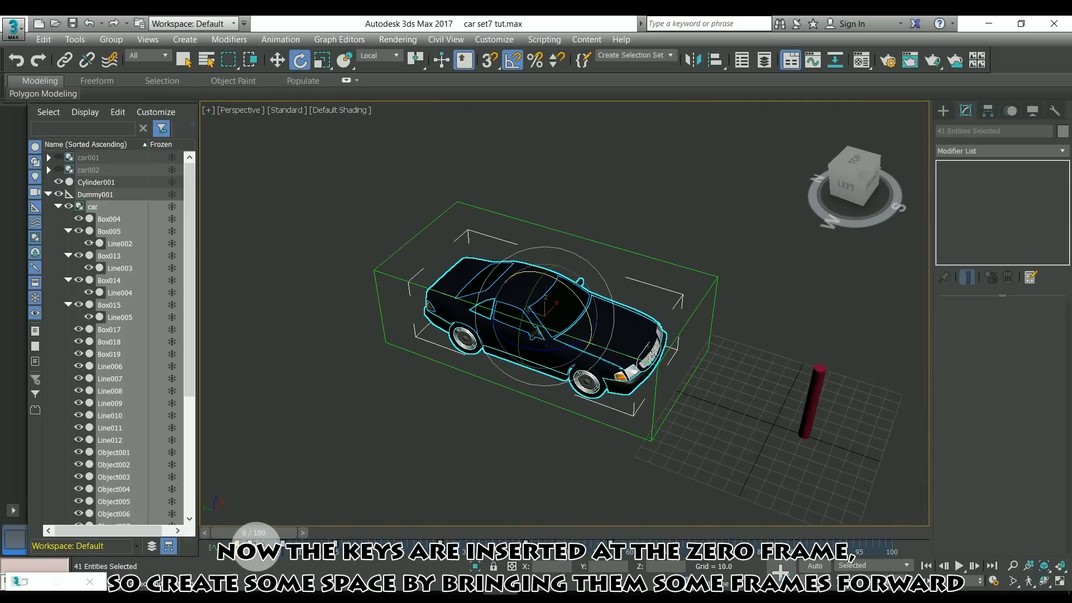
{"action": "left_click_drag", "start_coordinate": [267, 545], "coordinate": [479, 552]}
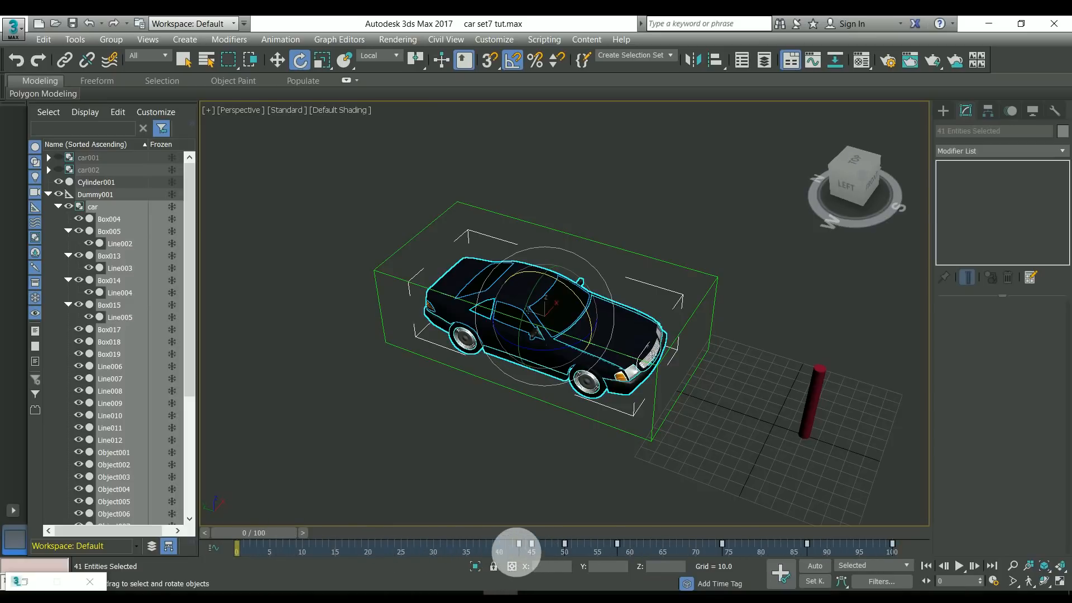
{"action": "left_click_drag", "start_coordinate": [519, 534], "coordinate": [527, 534]}
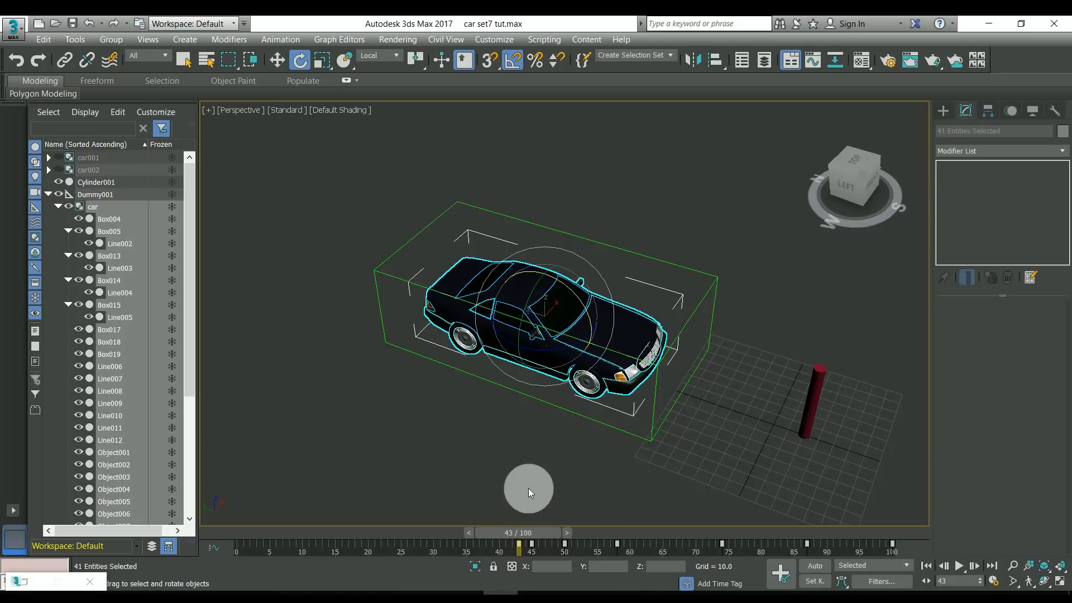
Select the Dummy001 helper enclosing the car with the Move tool and try moving it.
{"action": "right_click", "coordinate": [559, 352]}
{"action": "left_click", "coordinate": [575, 356]}
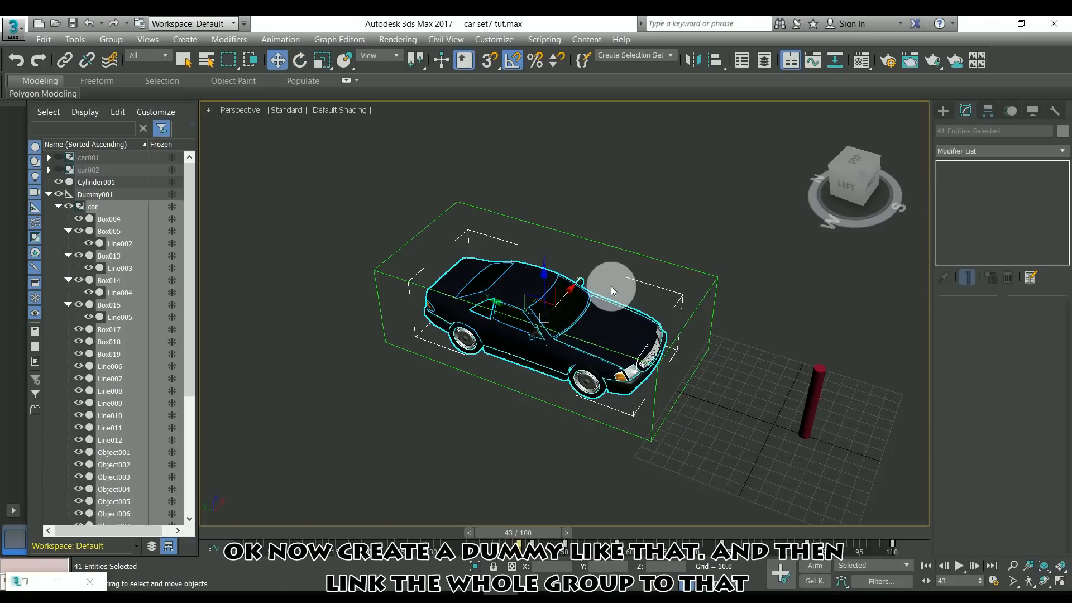
{"action": "scroll", "coordinate": [603, 304], "scroll_direction": "up", "scroll_amount": 3}
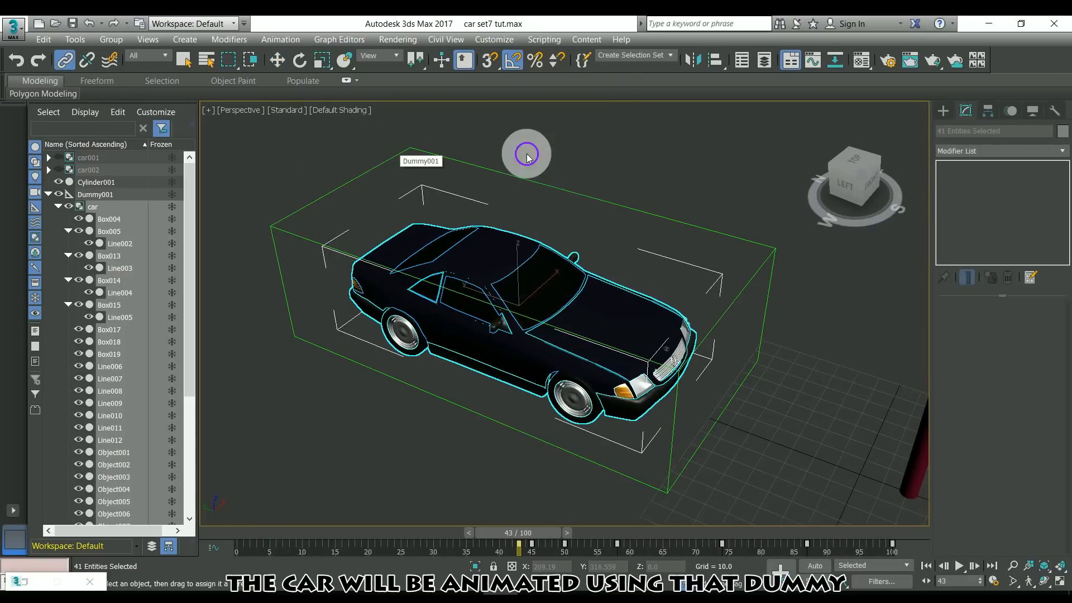
{"action": "left_click", "coordinate": [519, 182]}
{"action": "left_click", "coordinate": [519, 182]}
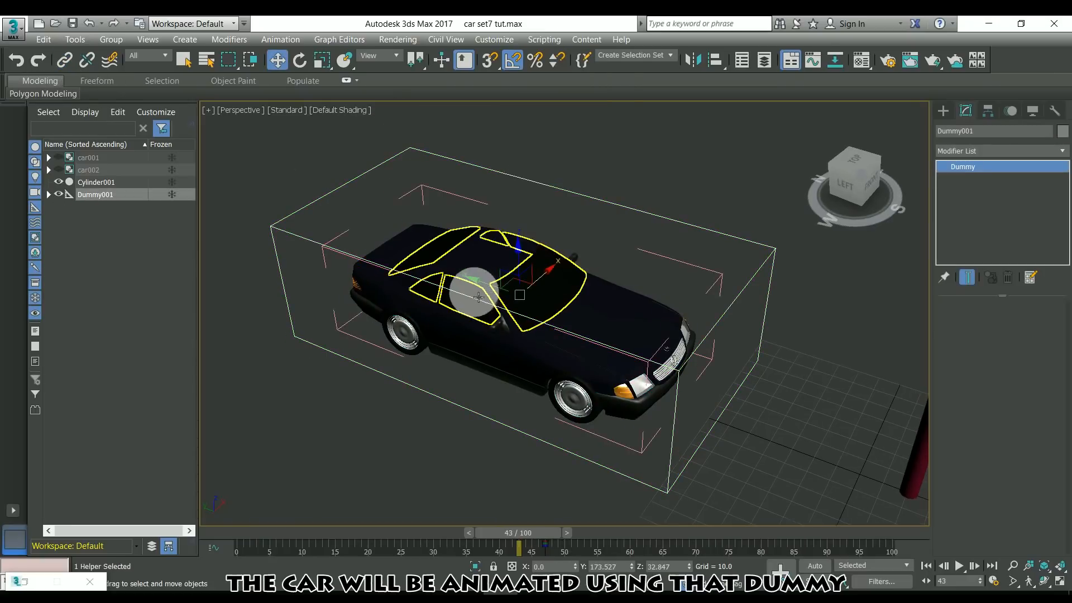
{"action": "left_click_drag", "start_coordinate": [491, 260], "coordinate": [642, 394]}
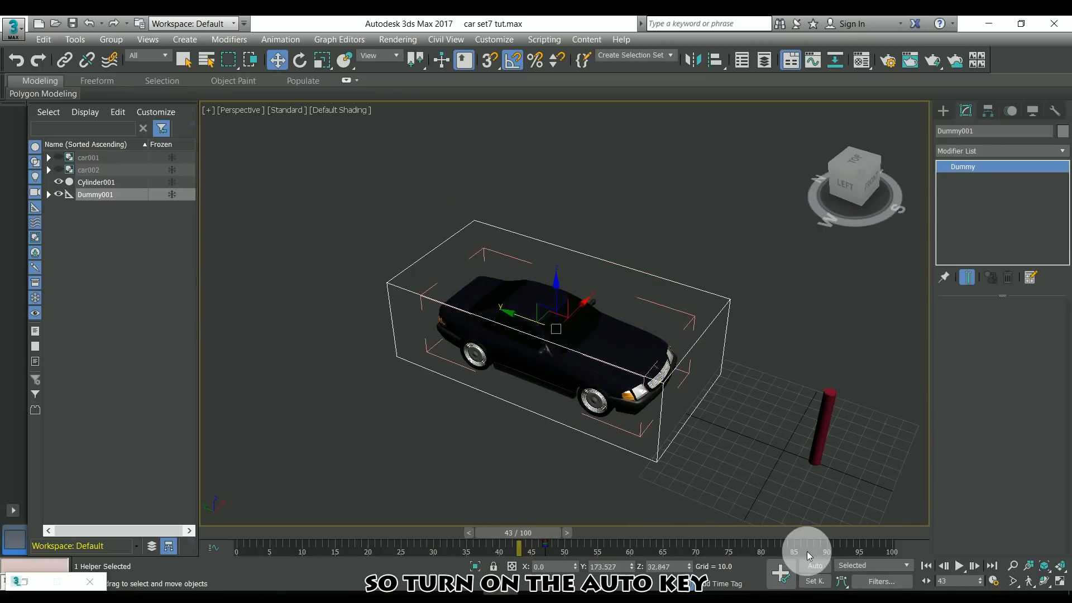
Turn on Auto Key and, at frame 43, move the dummy to Y about 69.8 so the car's front meets the pole.
{"action": "left_click", "coordinate": [814, 567]}
{"action": "mouse_move", "coordinate": [528, 533]}
{"action": "left_mouse_down"}
{"action": "mouse_move", "coordinate": [552, 536]}
{"action": "mouse_move", "coordinate": [527, 539]}
{"action": "mouse_move", "coordinate": [537, 538]}
{"action": "left_mouse_up"}
{"action": "key", "text": "w"}
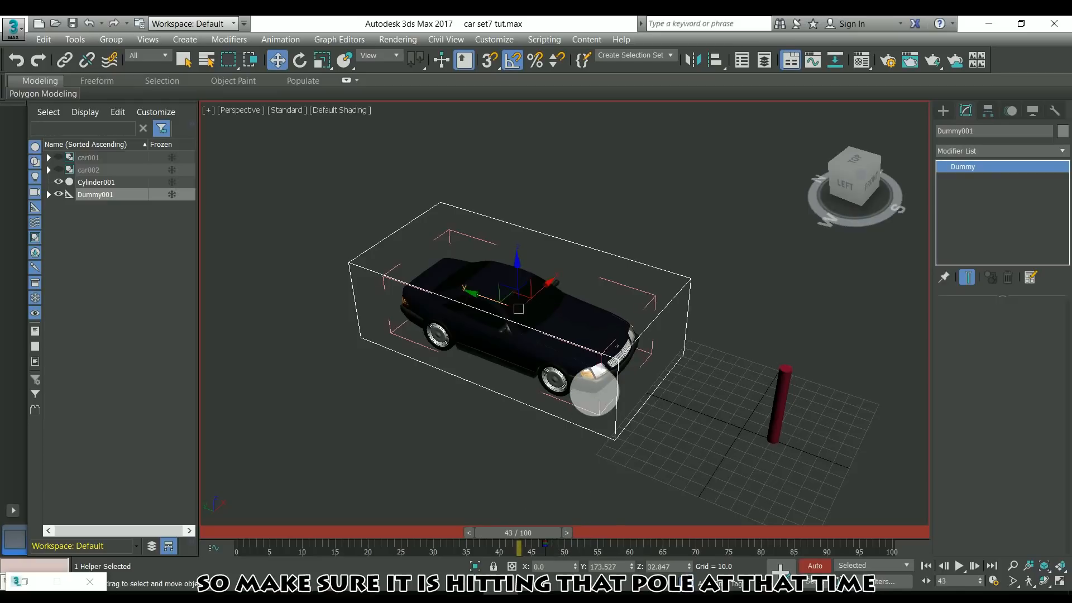
{"action": "middle_click_drag", "start_coordinate": [672, 407], "coordinate": [629, 380]}
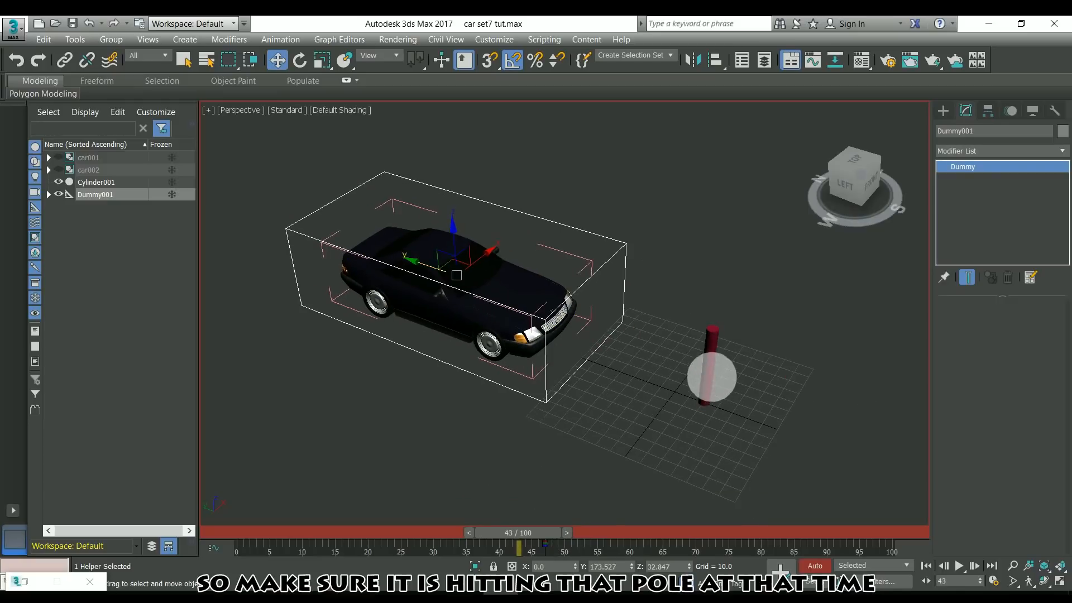
{"action": "key", "text": "t"}
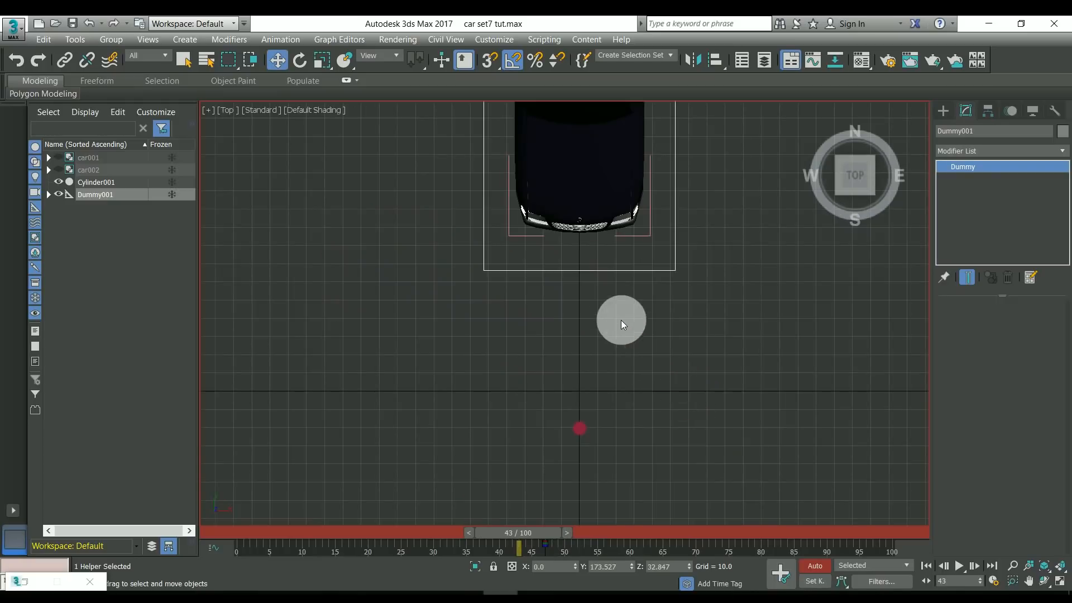
{"action": "scroll", "coordinate": [620, 320], "scroll_direction": "down", "scroll_amount": 5}
{"action": "left_click_drag", "start_coordinate": [585, 180], "coordinate": [598, 341]}
{"action": "scroll", "coordinate": [597, 348], "scroll_direction": "up", "scroll_amount": 4}
{"action": "scroll", "coordinate": [595, 365], "scroll_direction": "up", "scroll_amount": 2}
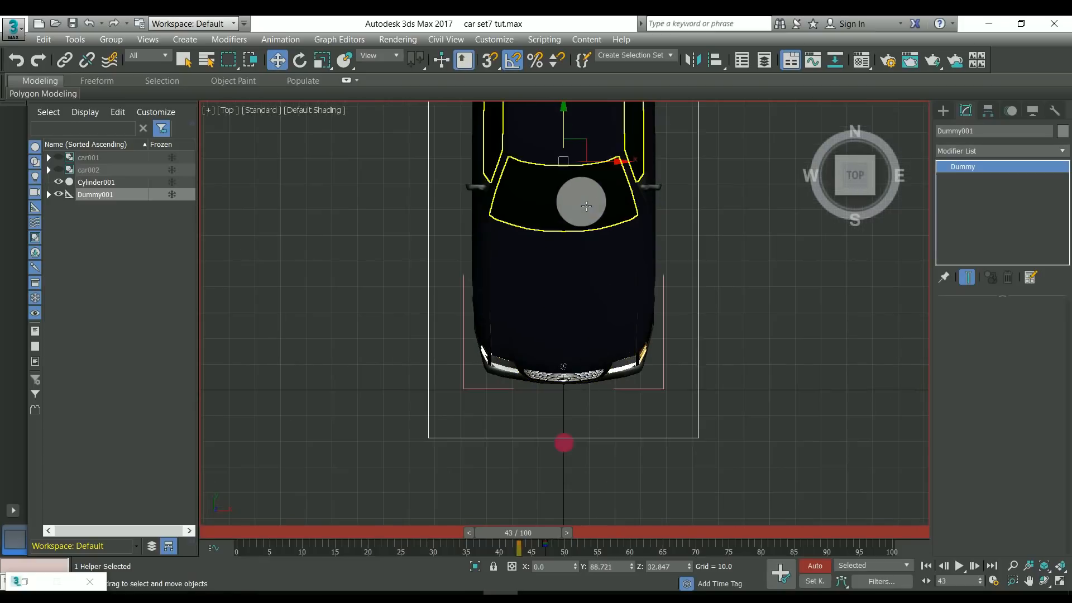
{"action": "left_click_drag", "start_coordinate": [582, 141], "coordinate": [590, 195]}
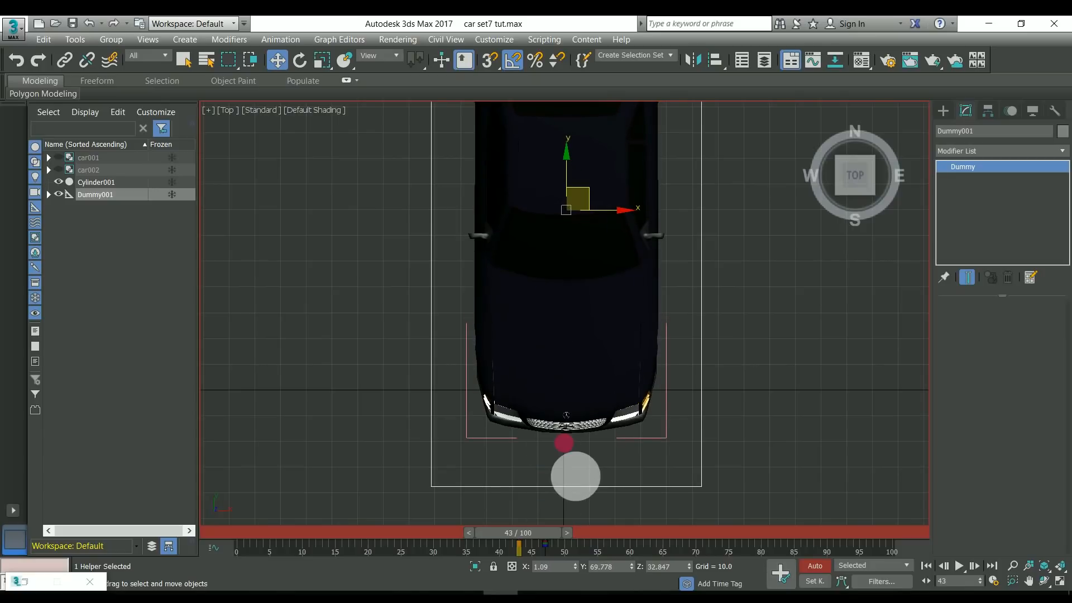
At frame 45, move the dummy forward to Y about 58.4 so the dented front wraps around the pole.
{"action": "scroll", "coordinate": [574, 472], "scroll_direction": "up", "scroll_amount": 2}
{"action": "left_click_drag", "start_coordinate": [549, 532], "coordinate": [568, 542]}
{"action": "key", "text": "w"}
{"action": "key", "text": "Delete"}
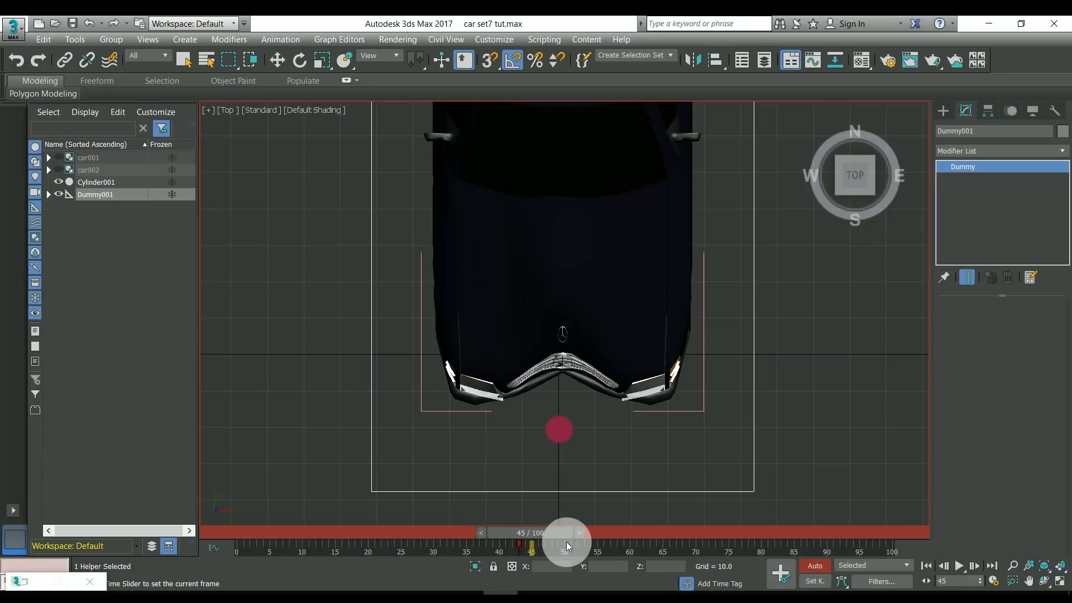
{"action": "key", "text": "w"}
{"action": "scroll", "coordinate": [538, 321], "scroll_direction": "down", "scroll_amount": 2}
{"action": "mouse_move", "coordinate": [558, 266]}
{"action": "left_mouse_down"}
{"action": "mouse_move", "coordinate": [562, 124]}
{"action": "mouse_move", "coordinate": [567, 443]}
{"action": "left_mouse_up"}
{"action": "scroll", "coordinate": [569, 356], "scroll_direction": "up", "scroll_amount": 3}
{"action": "scroll", "coordinate": [567, 443], "scroll_direction": "down", "scroll_amount": 2}
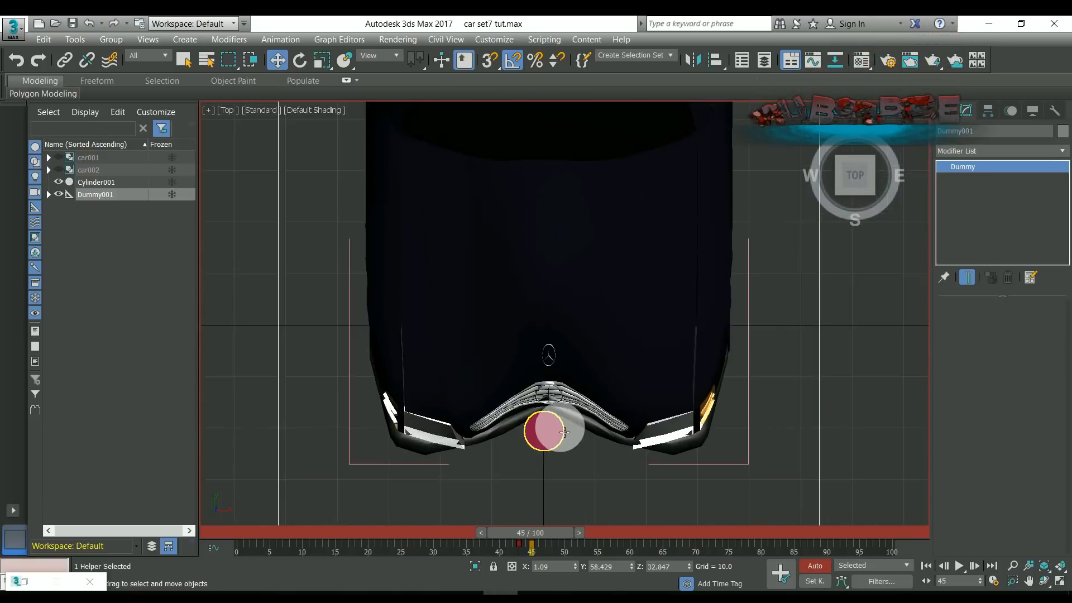
{"action": "left_click_drag", "start_coordinate": [577, 131], "coordinate": [576, 130]}
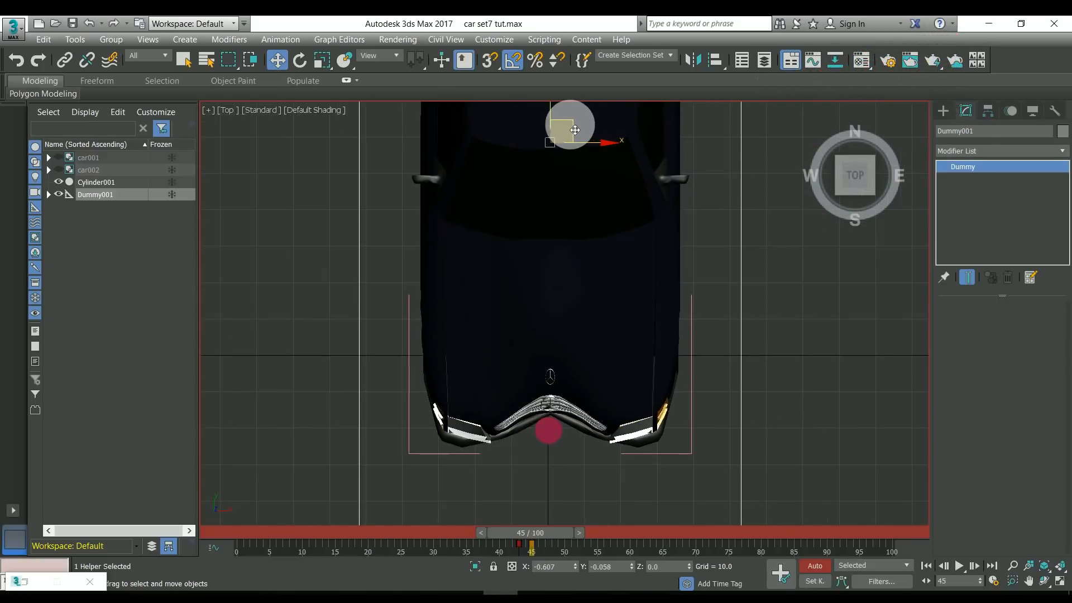
At frame 0, move the dummy far back along Y, away from the pole, to set the car's starting position.
{"action": "left_click_drag", "start_coordinate": [547, 533], "coordinate": [254, 534]}
{"action": "key", "text": "w"}
{"action": "scroll", "coordinate": [491, 518], "scroll_direction": "down", "scroll_amount": 10}
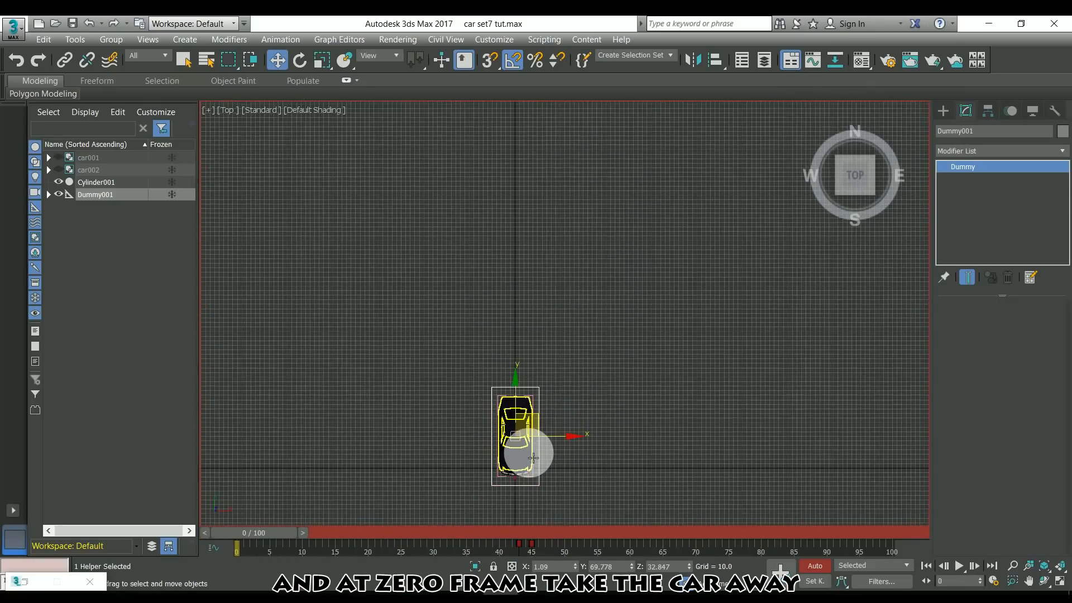
{"action": "left_click_drag", "start_coordinate": [532, 458], "coordinate": [579, 118]}
Scrub through the car's approach and impact around frames 41 to 46, checking its contact with the pole.
{"action": "left_click_drag", "start_coordinate": [284, 532], "coordinate": [482, 547]}
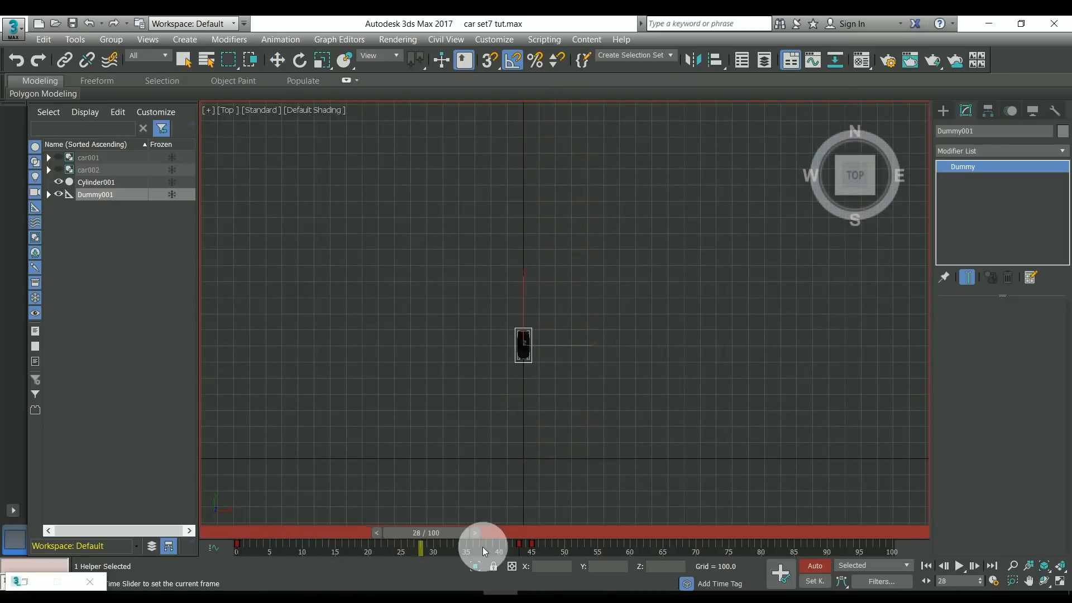
{"action": "left_click_drag", "start_coordinate": [547, 554], "coordinate": [535, 553]}
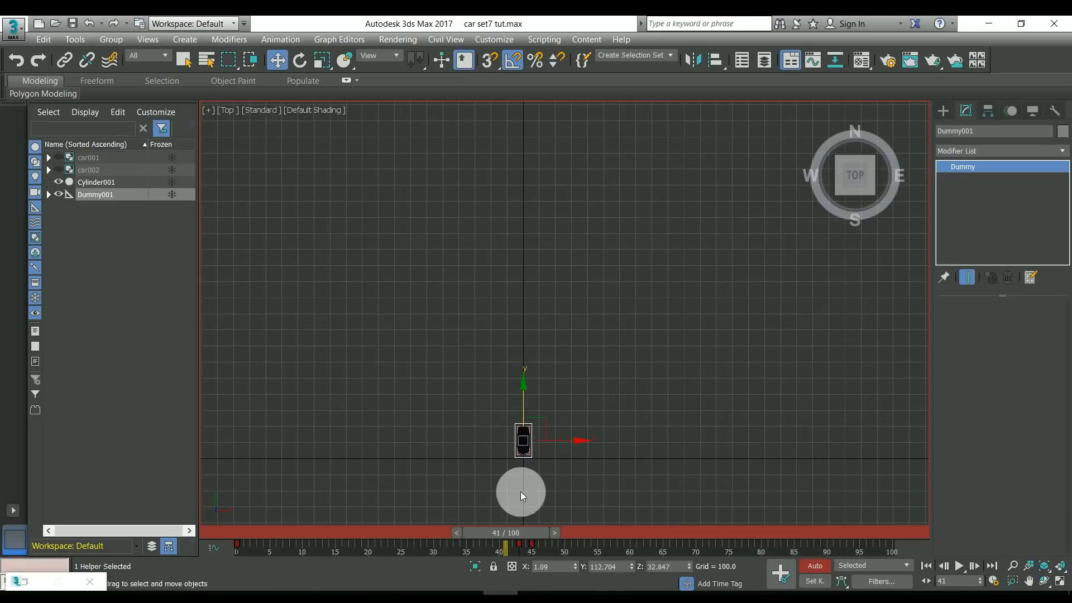
{"action": "scroll", "coordinate": [518, 474], "scroll_direction": "up", "scroll_amount": 9}
{"action": "middle_click_drag", "start_coordinate": [531, 401], "coordinate": [574, 397]}
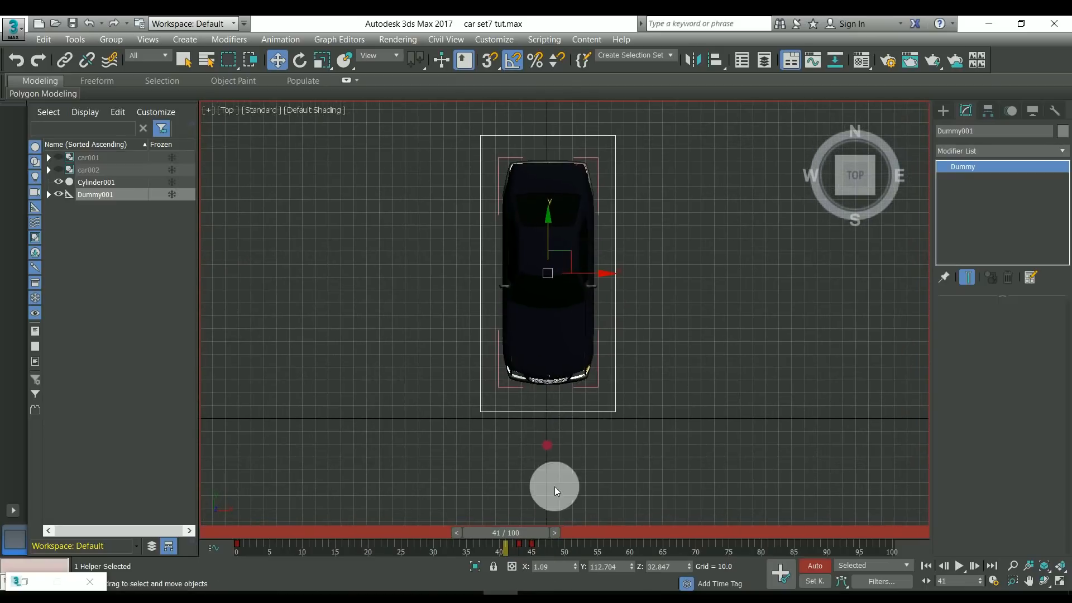
{"action": "mouse_move", "coordinate": [532, 532]}
{"action": "left_mouse_down"}
{"action": "mouse_move", "coordinate": [494, 531]}
{"action": "mouse_move", "coordinate": [588, 549]}
{"action": "mouse_move", "coordinate": [470, 532]}
{"action": "mouse_move", "coordinate": [570, 545]}
{"action": "mouse_move", "coordinate": [538, 545]}
{"action": "left_mouse_up"}
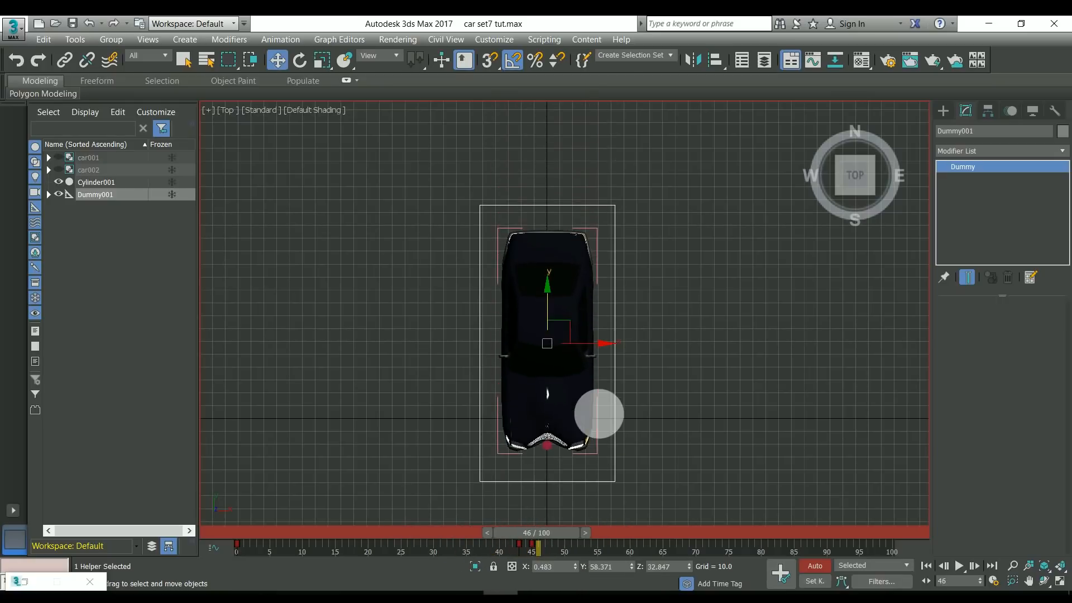
{"action": "key", "text": "ctrl+r"}
{"action": "left_click_drag", "start_coordinate": [571, 397], "coordinate": [531, 537]}
{"action": "key", "text": "ctrl+r"}
At frame 44, move the dummy back to Y about 63.9 so the car's front no longer cuts through the pole.
{"action": "scroll", "coordinate": [668, 365], "scroll_direction": "up", "scroll_amount": 5}
{"action": "left_click_drag", "start_coordinate": [626, 385], "coordinate": [597, 379]}
{"action": "key", "text": "w"}
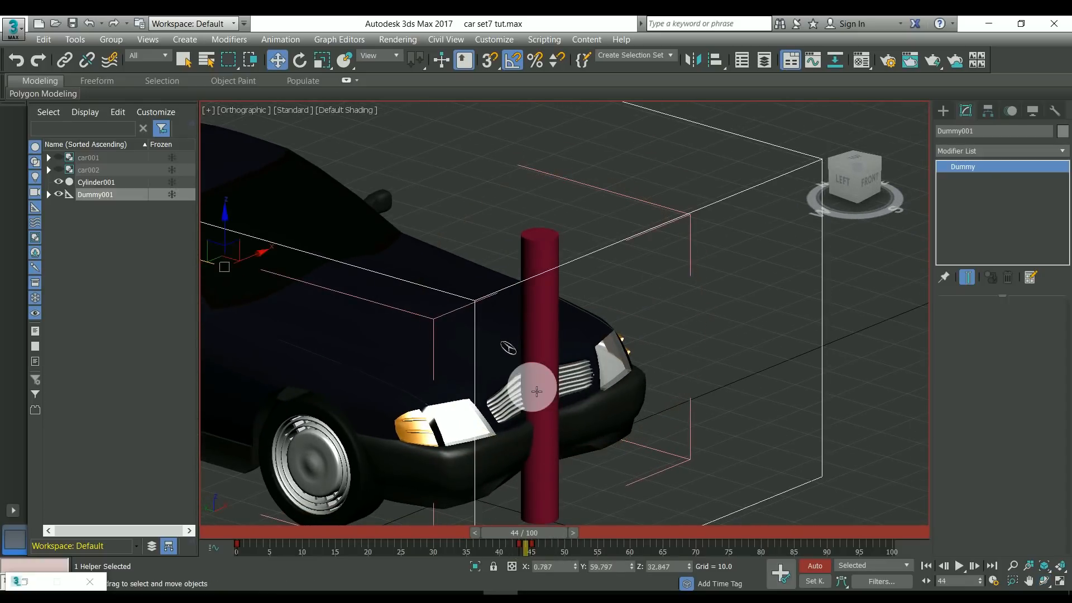
{"action": "middle_click_drag", "start_coordinate": [538, 383], "coordinate": [664, 344]}
{"action": "key", "text": "t"}
{"action": "scroll", "coordinate": [592, 424], "scroll_direction": "up", "scroll_amount": 5}
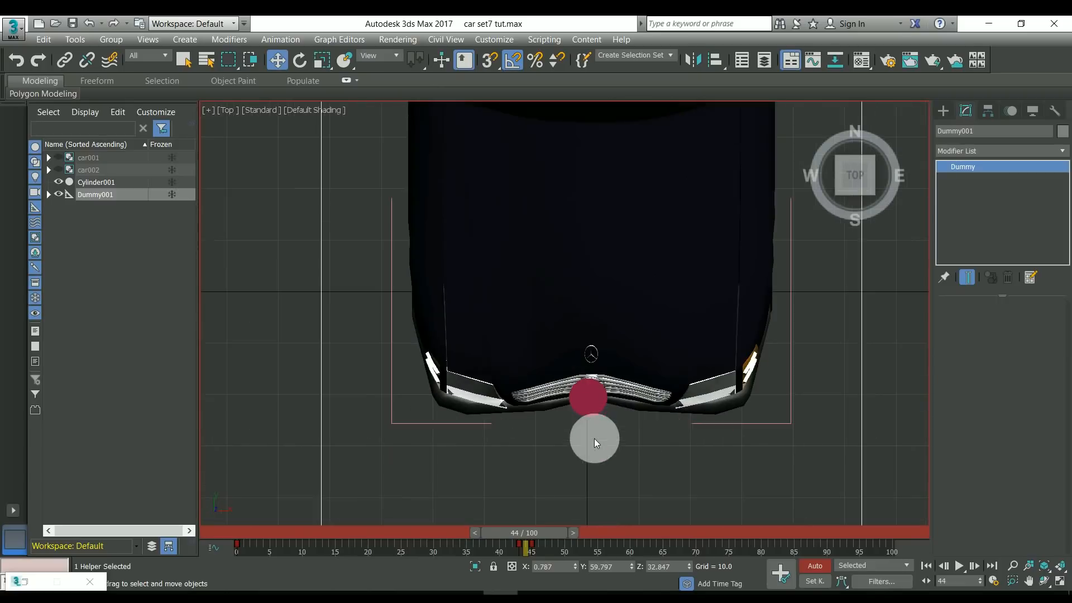
{"action": "left_click_drag", "start_coordinate": [538, 540], "coordinate": [544, 536]}
{"action": "middle_click_drag", "start_coordinate": [667, 427], "coordinate": [651, 497]}
{"action": "scroll", "coordinate": [651, 492], "scroll_direction": "down", "scroll_amount": 2}
{"action": "scroll", "coordinate": [652, 472], "scroll_direction": "down", "scroll_amount": 2}
{"action": "left_click_drag", "start_coordinate": [611, 226], "coordinate": [618, 207]}
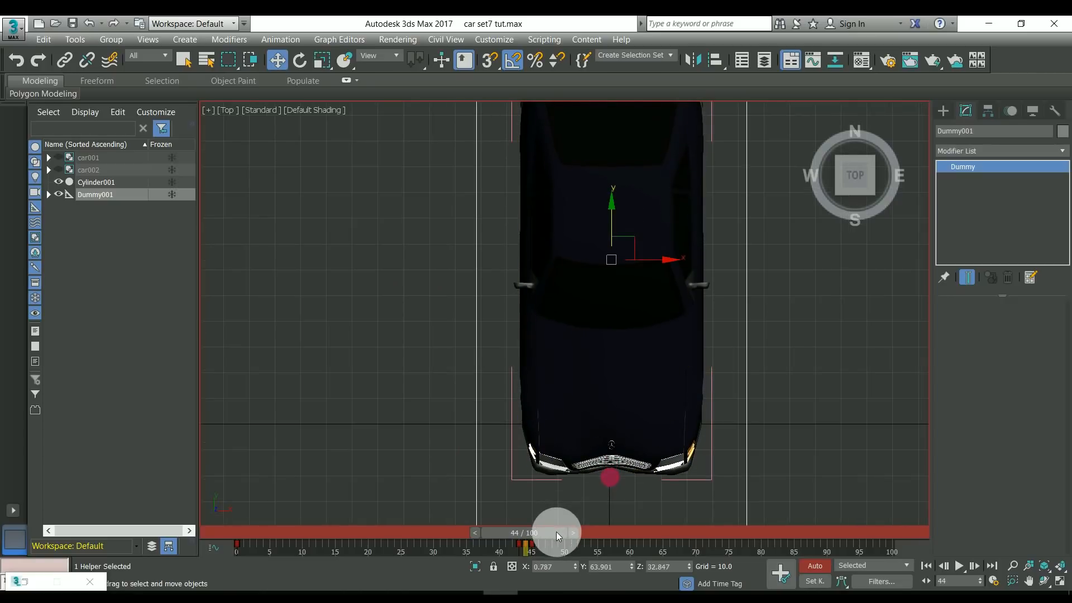
{"action": "mouse_move", "coordinate": [557, 533]}
{"action": "left_mouse_down"}
{"action": "mouse_move", "coordinate": [544, 535]}
{"action": "mouse_move", "coordinate": [597, 539]}
{"action": "mouse_move", "coordinate": [537, 540]}
{"action": "mouse_move", "coordinate": [565, 545]}
{"action": "left_mouse_up"}
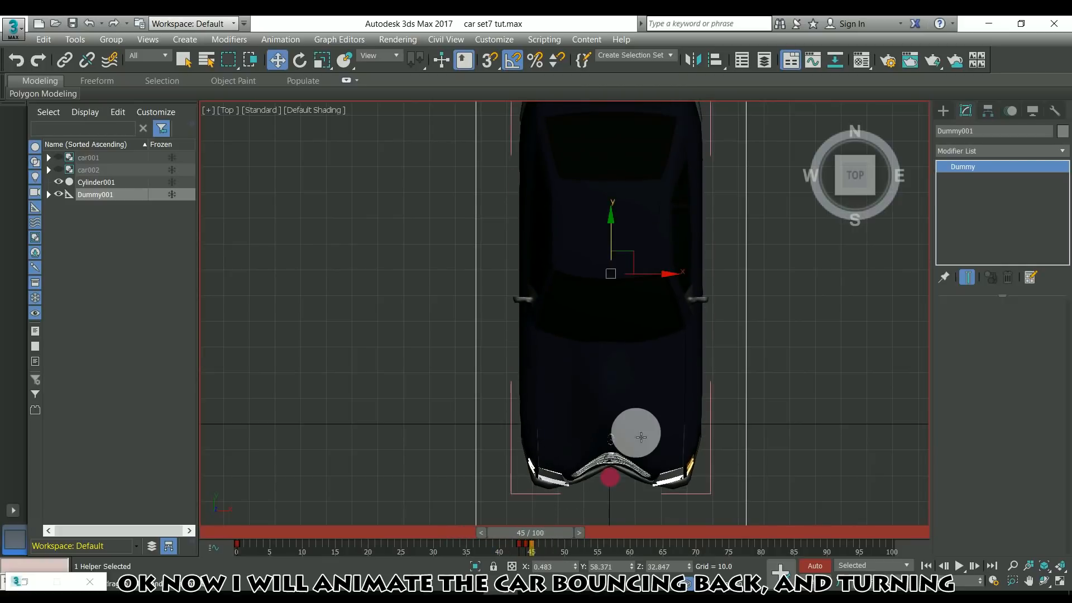
At frame 44, rotate the dummy 10 degrees about X in the Left view so the car's rear lifts.
{"action": "middle_click_drag", "start_coordinate": [634, 431], "coordinate": [670, 355], "text": "alt"}
{"action": "left_click_drag", "start_coordinate": [530, 533], "coordinate": [162, 519]}
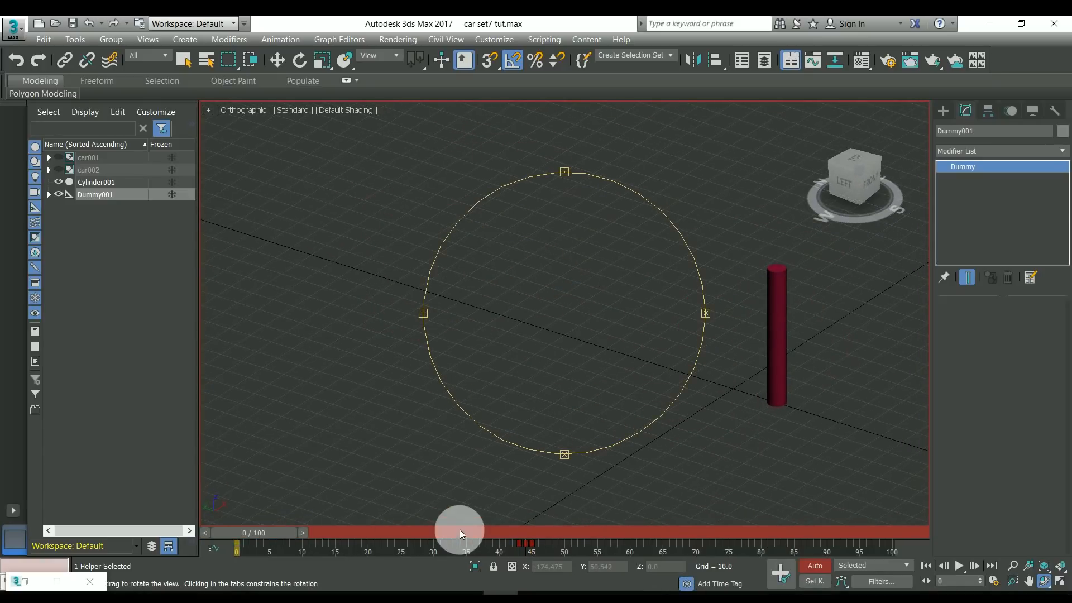
{"action": "left_click_drag", "start_coordinate": [460, 533], "coordinate": [525, 540]}
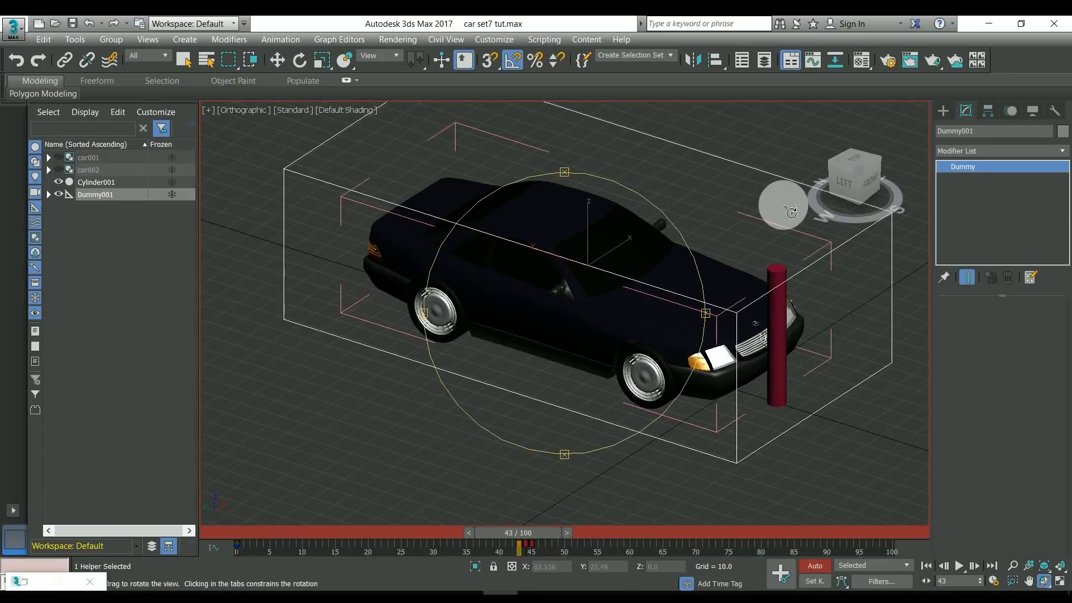
{"action": "left_click", "coordinate": [844, 182]}
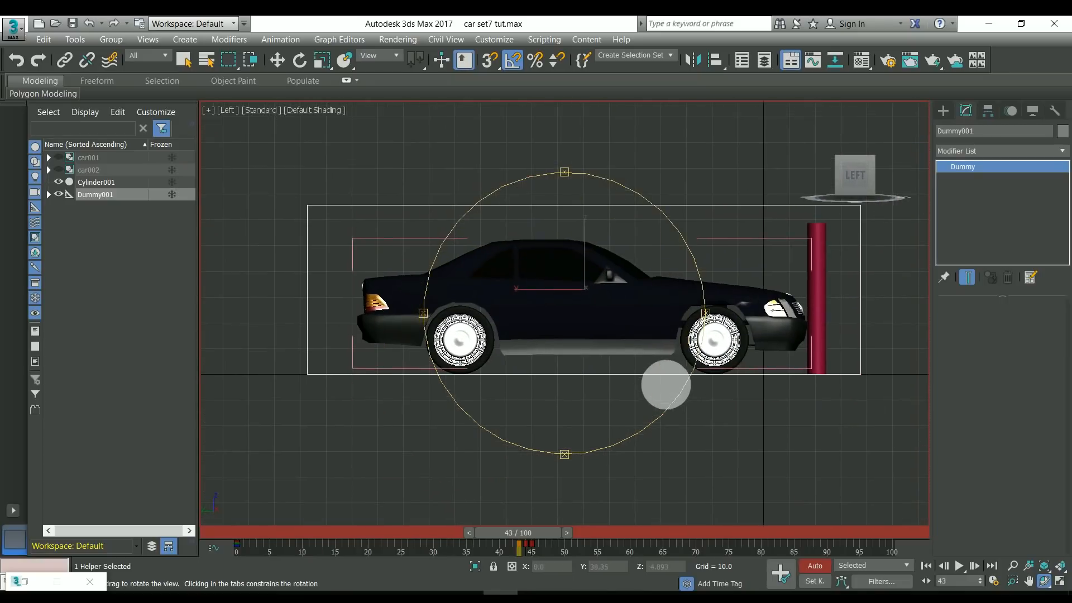
{"action": "left_click", "coordinate": [568, 534]}
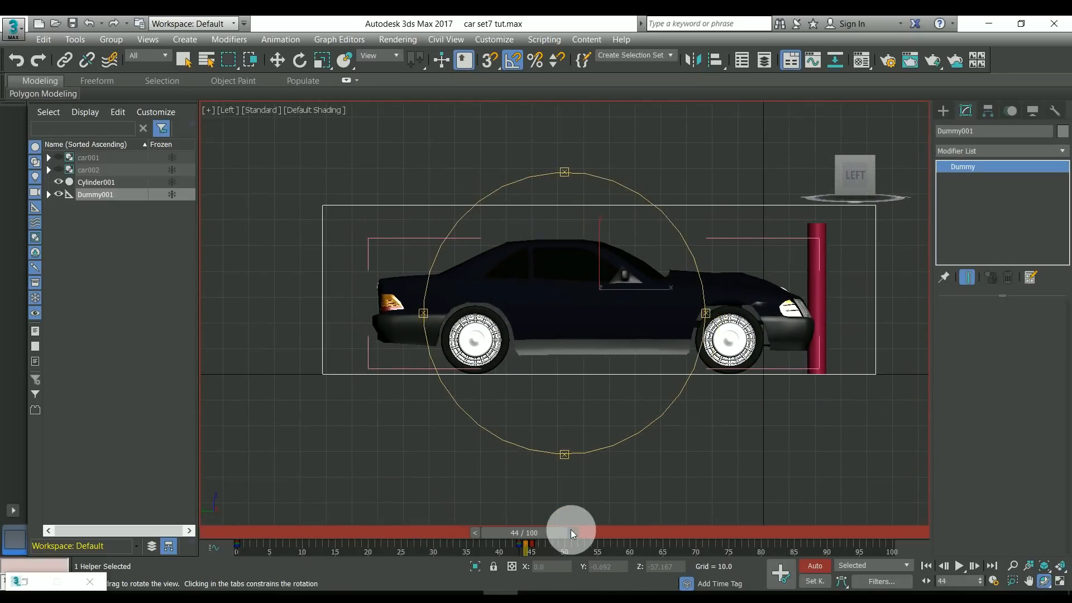
{"action": "left_click", "coordinate": [300, 60]}
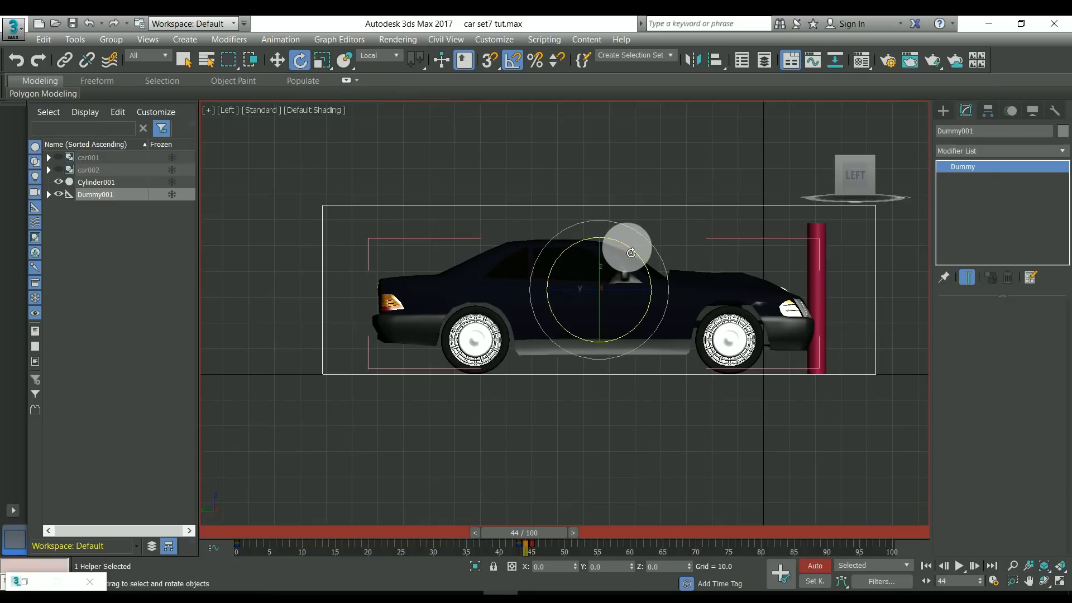
{"action": "left_click_drag", "start_coordinate": [631, 252], "coordinate": [639, 253]}
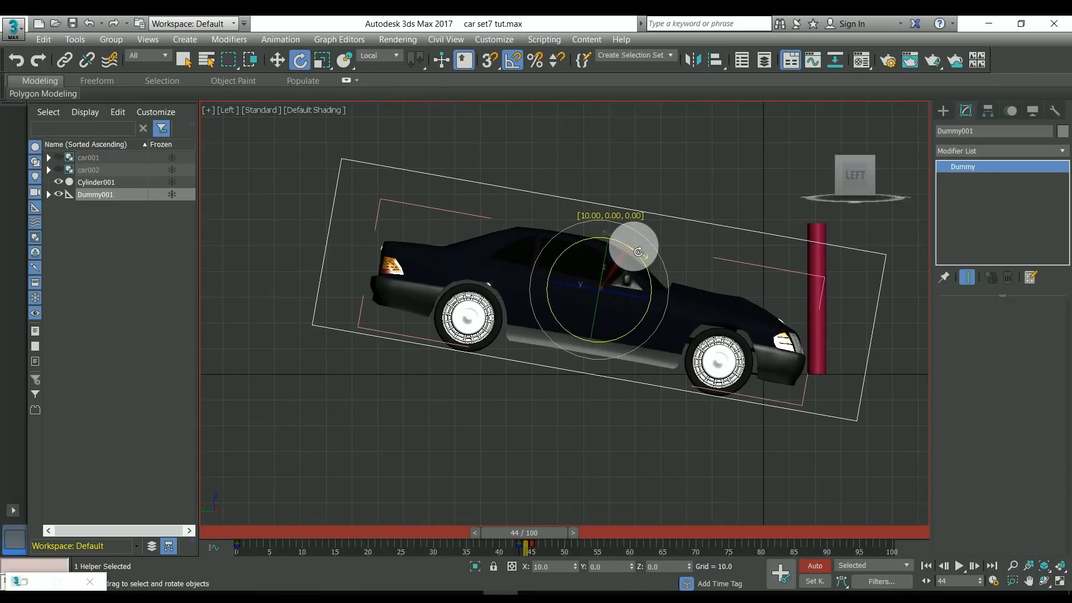
Move the tilted dummy to Y about 60.2 and Z 41.3, and check the contact with the pole from other angles.
{"action": "right_click", "coordinate": [636, 280]}
{"action": "left_click", "coordinate": [651, 282]}
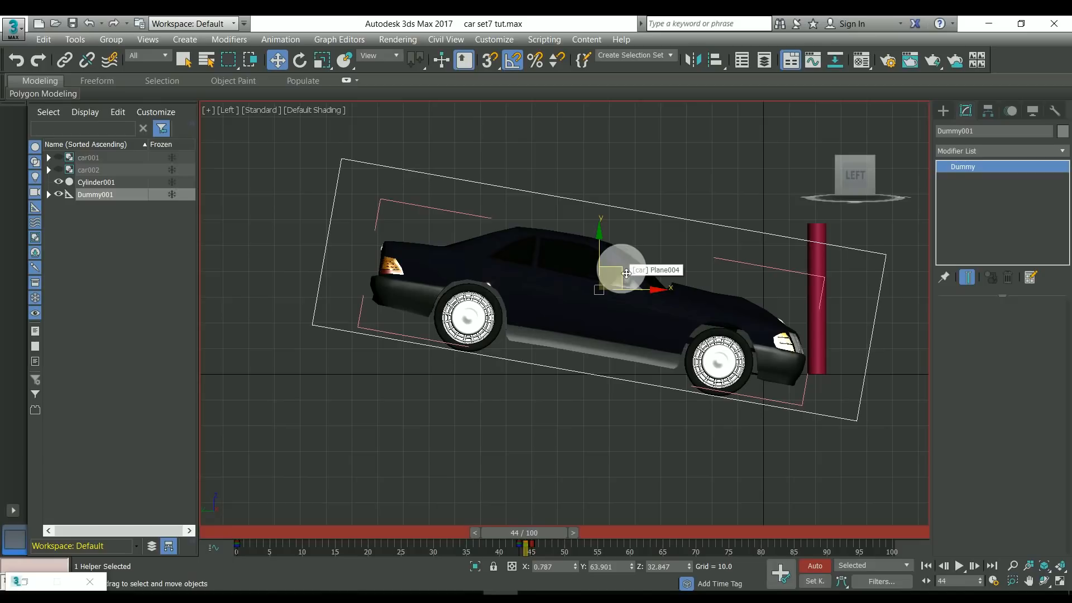
{"action": "left_click_drag", "start_coordinate": [626, 273], "coordinate": [636, 250]}
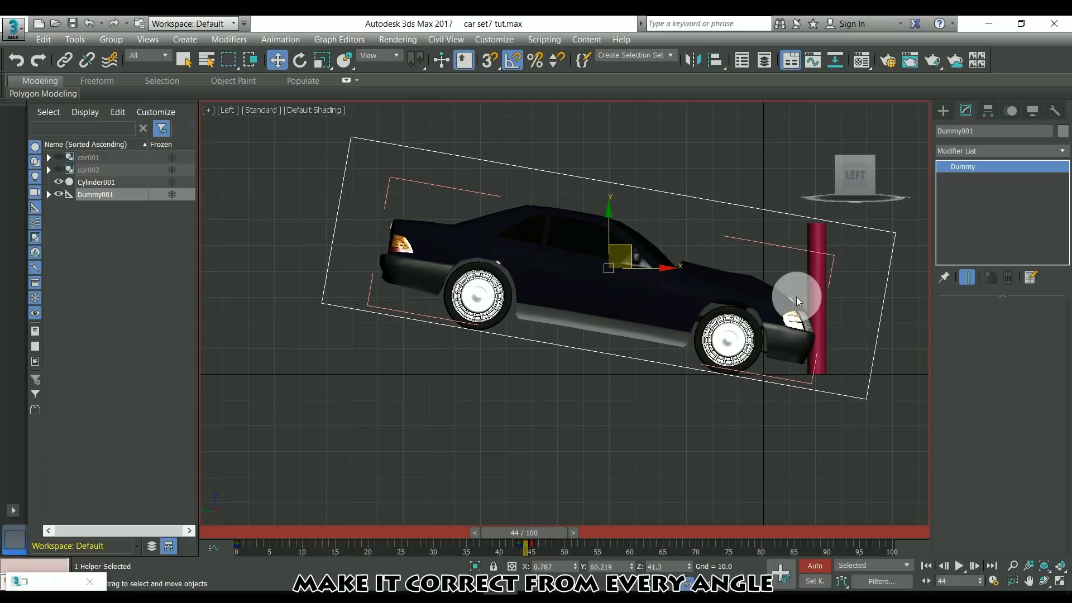
{"action": "key", "text": "t"}
{"action": "scroll", "coordinate": [559, 435], "scroll_direction": "up", "scroll_amount": 5}
{"action": "key", "text": "ctrl+r"}
{"action": "left_click_drag", "start_coordinate": [589, 441], "coordinate": [701, 363]}
{"action": "scroll", "coordinate": [718, 330], "scroll_direction": "down", "scroll_amount": 5}
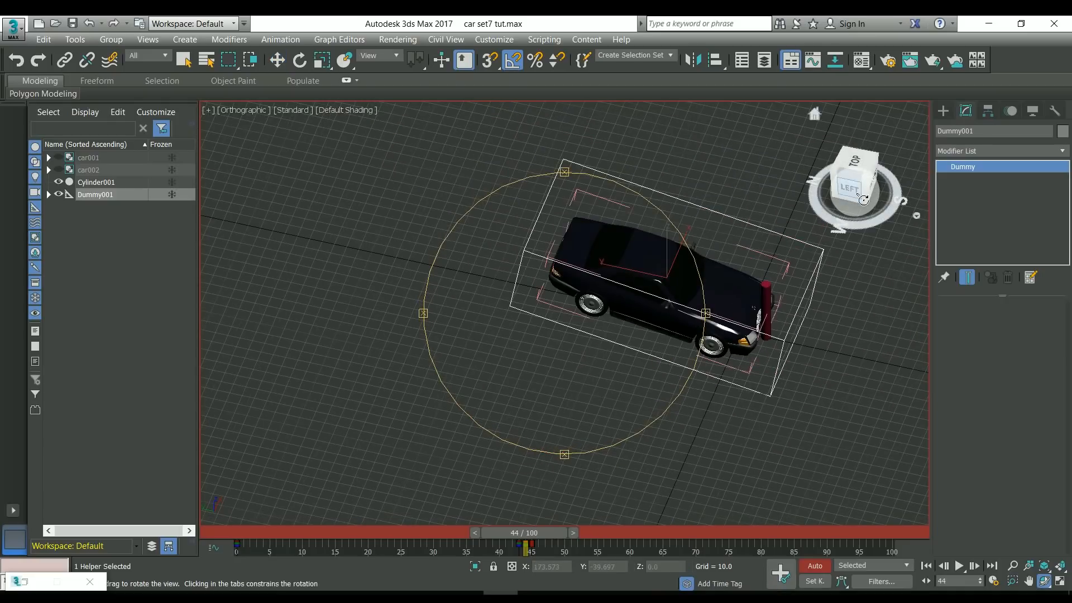
At frame 50, rotate the dummy another 20 degrees about X in the Left view to pitch the car nose-down.
{"action": "left_click", "coordinate": [862, 200]}
{"action": "left_click", "coordinate": [578, 533]}
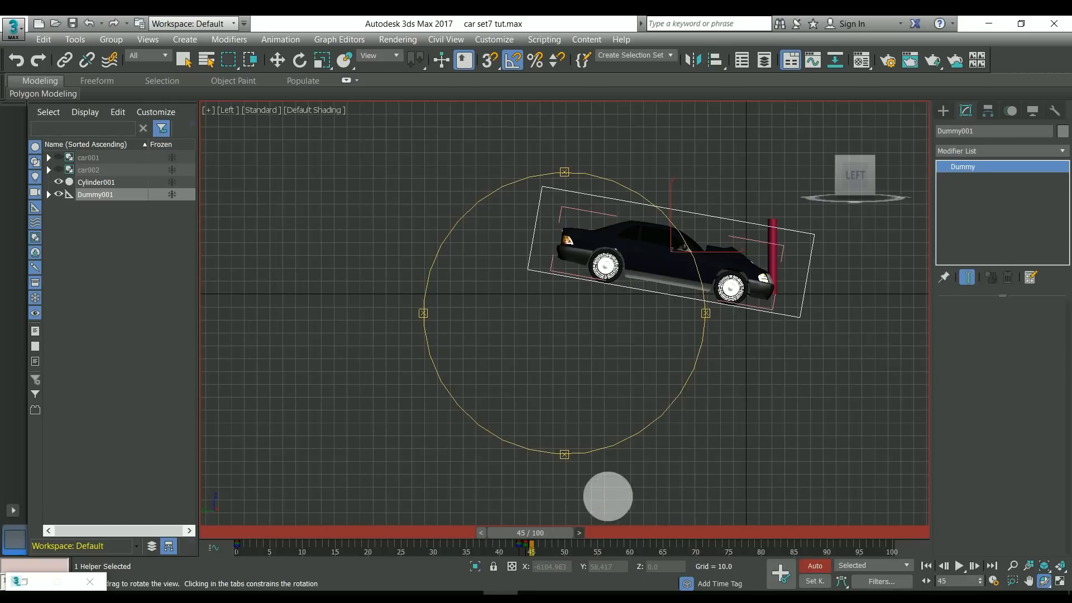
{"action": "scroll", "coordinate": [770, 280], "scroll_direction": "up", "scroll_amount": 5}
{"action": "key", "text": "w"}
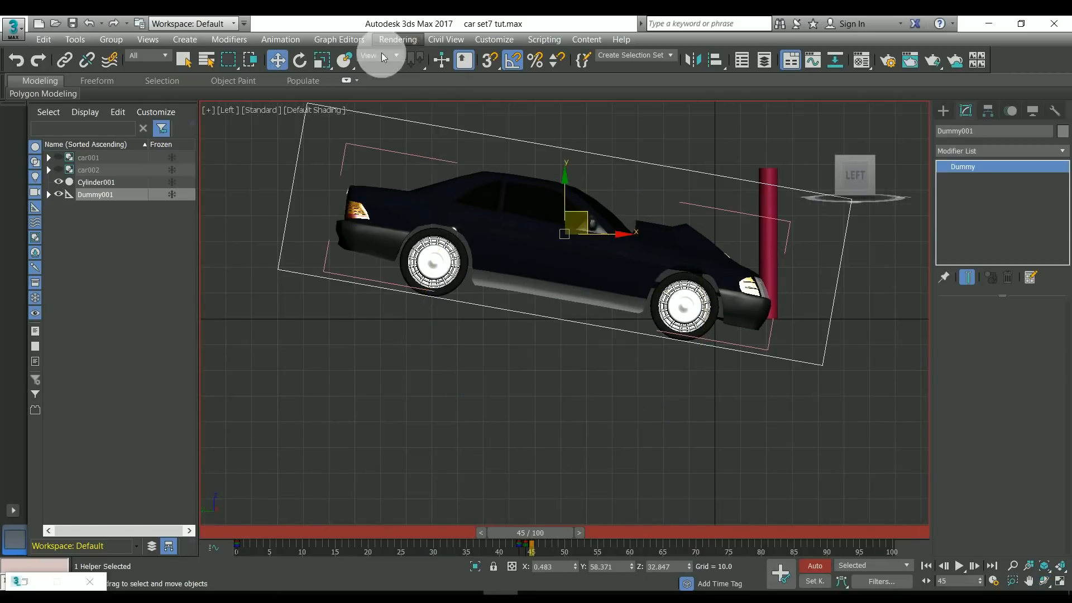
{"action": "left_click", "coordinate": [300, 60]}
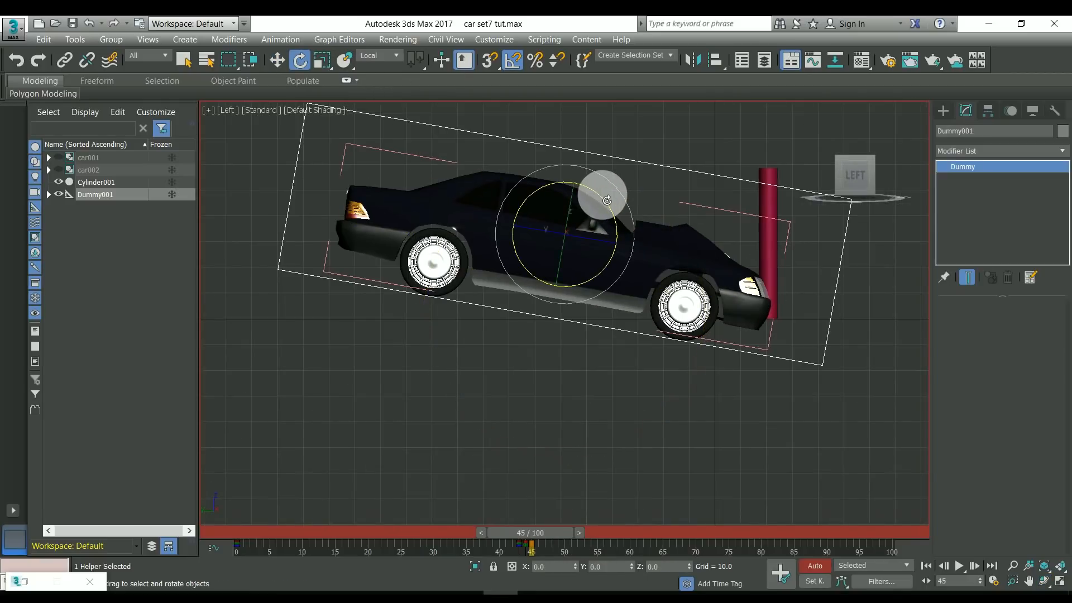
{"action": "left_click_drag", "start_coordinate": [550, 537], "coordinate": [588, 537]}
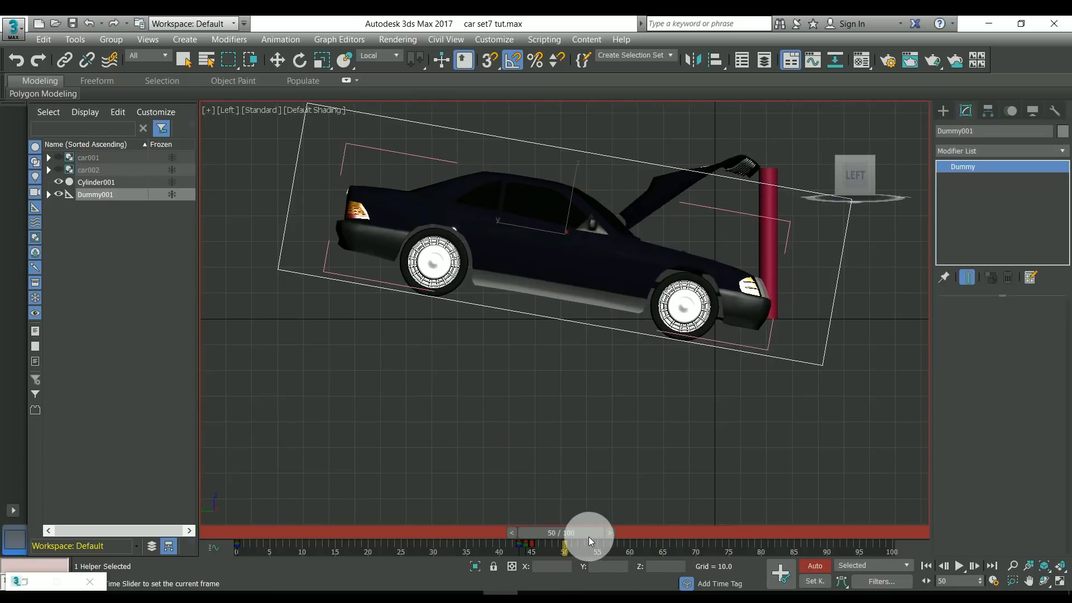
{"action": "left_click_drag", "start_coordinate": [608, 203], "coordinate": [606, 212]}
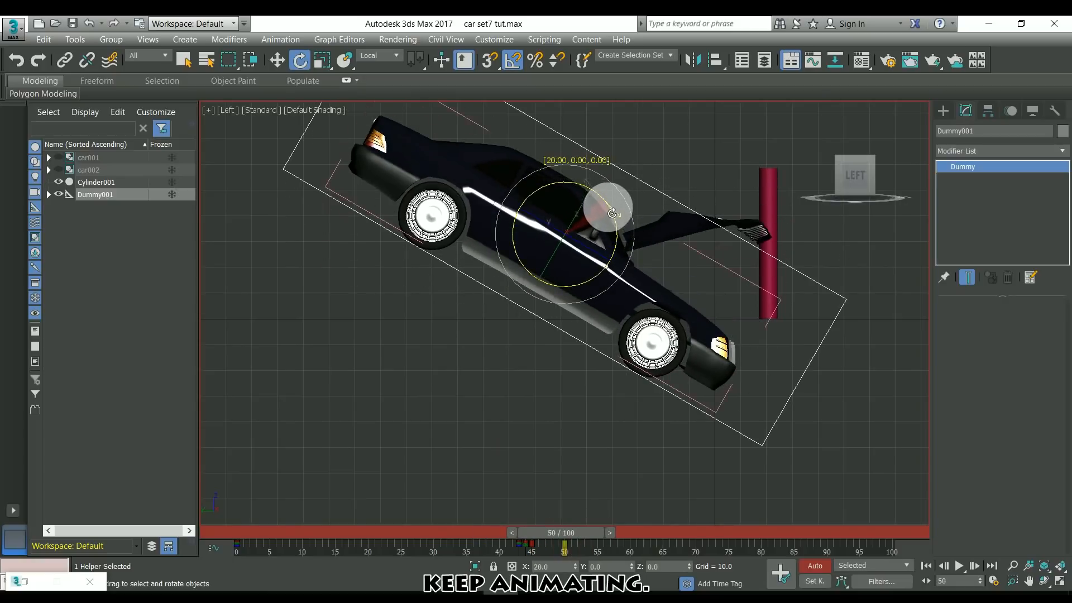
At frame 50, move the dummy up and back from the pole, then scrub to frame 47 to review the bounce.
{"action": "right_click", "coordinate": [598, 260]}
{"action": "left_click", "coordinate": [603, 268]}
{"action": "left_click", "coordinate": [566, 548]}
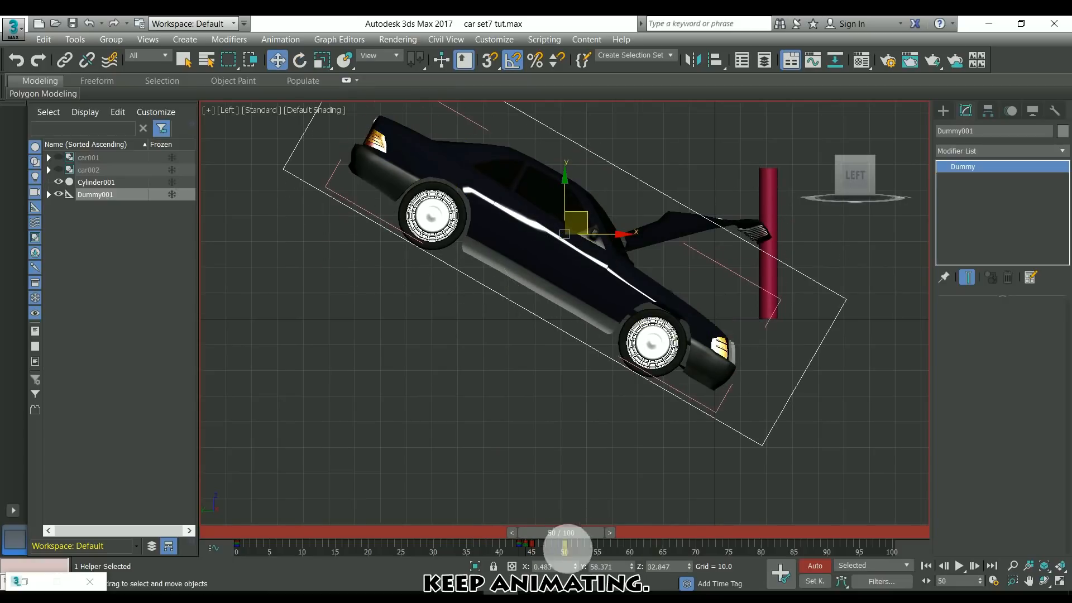
{"action": "left_click_drag", "start_coordinate": [579, 535], "coordinate": [544, 538]}
{"action": "left_click_drag", "start_coordinate": [555, 538], "coordinate": [587, 536]}
{"action": "key", "text": "w"}
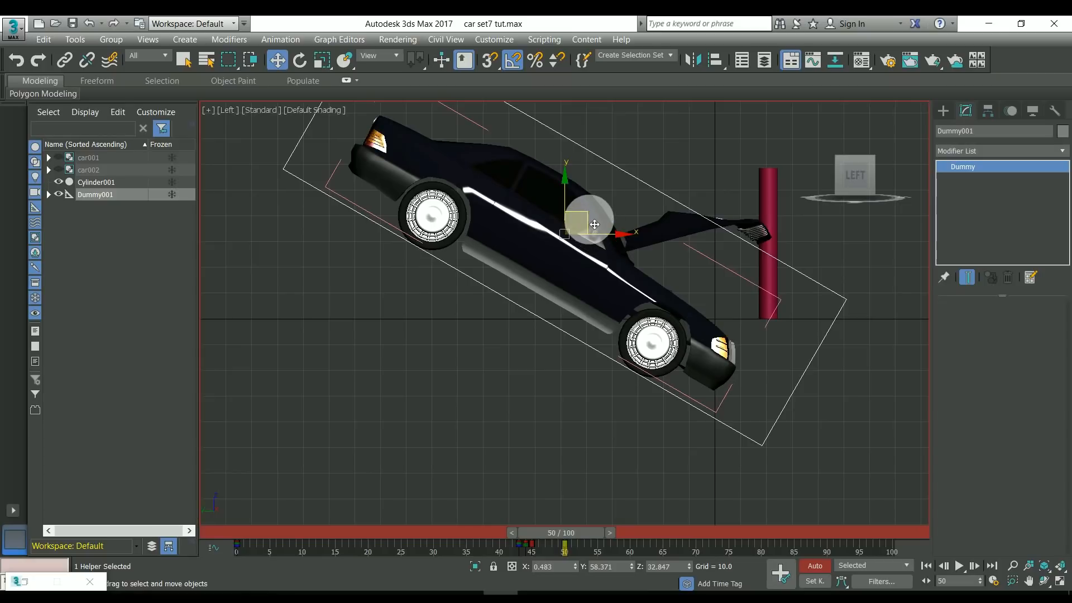
{"action": "left_click_drag", "start_coordinate": [595, 224], "coordinate": [543, 103]}
{"action": "left_click_drag", "start_coordinate": [587, 541], "coordinate": [566, 535]}
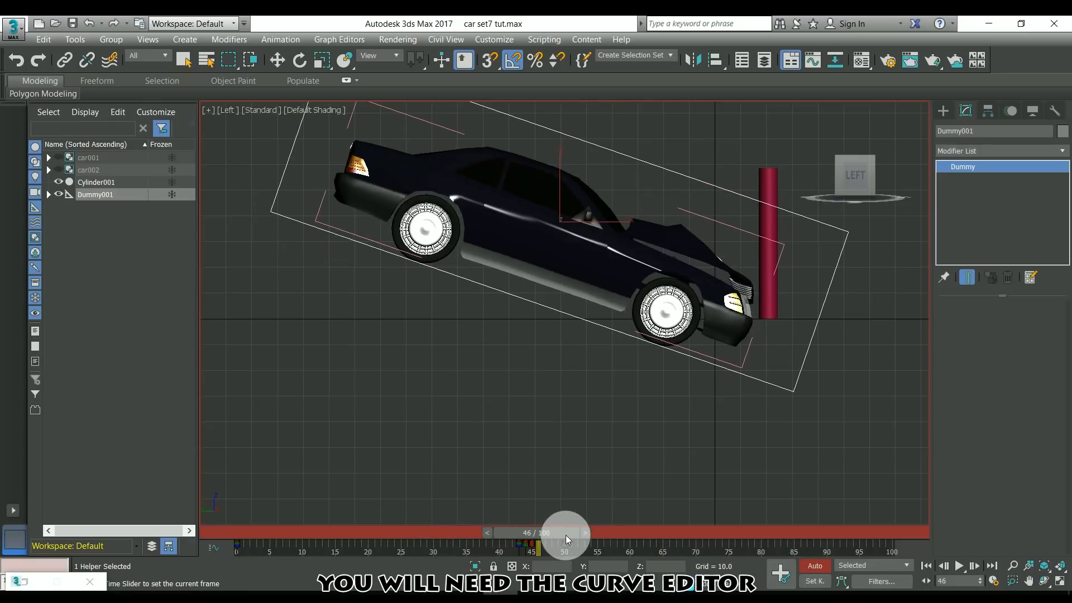
{"action": "key", "text": "w"}
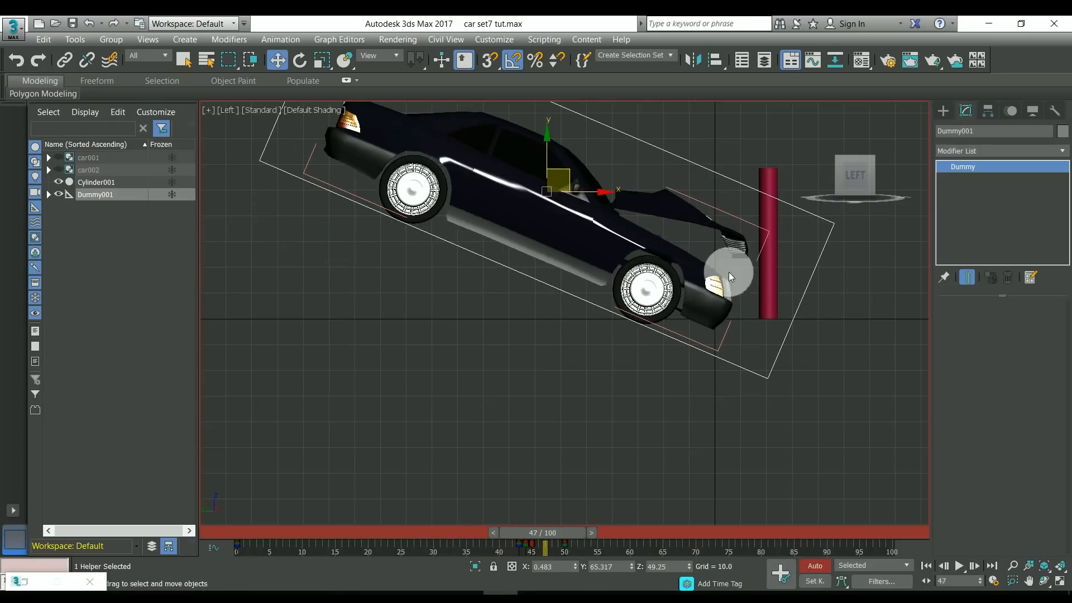
Isolate the dummy's X Rotation curve in the Curve Editor and delete its key at frame 44.
{"action": "left_click", "coordinate": [215, 549]}
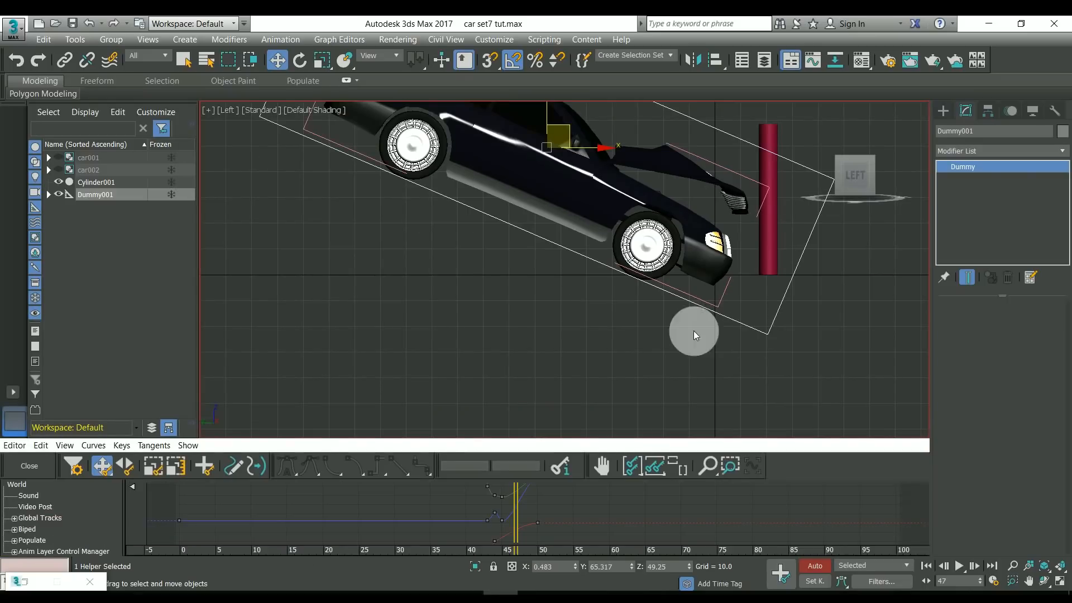
{"action": "left_click_drag", "start_coordinate": [118, 517], "coordinate": [149, 265]}
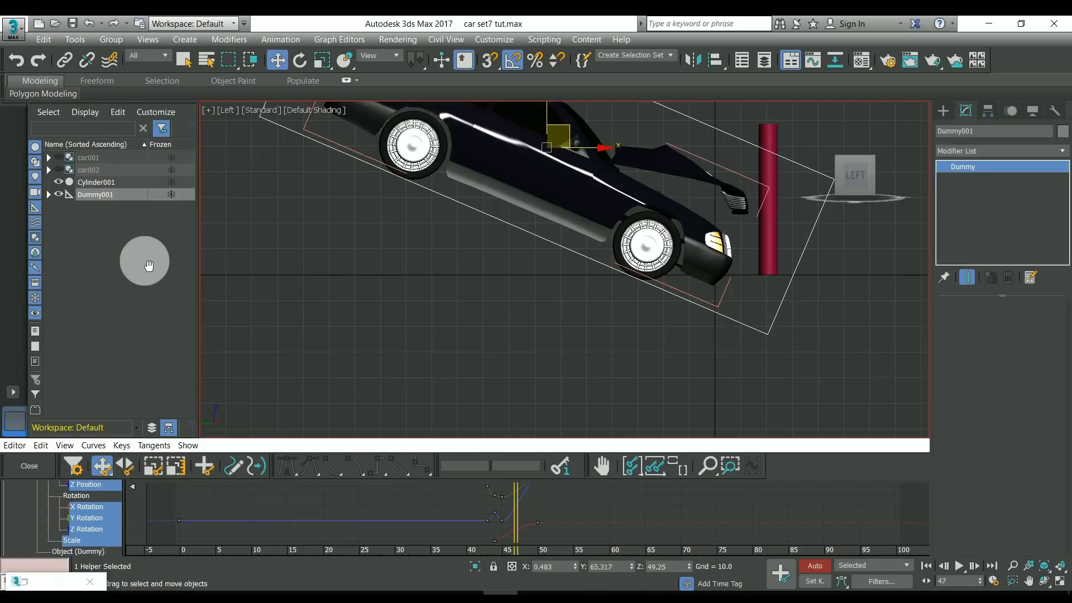
{"action": "left_click", "coordinate": [680, 472]}
{"action": "middle_click_drag", "start_coordinate": [535, 518], "coordinate": [548, 520]}
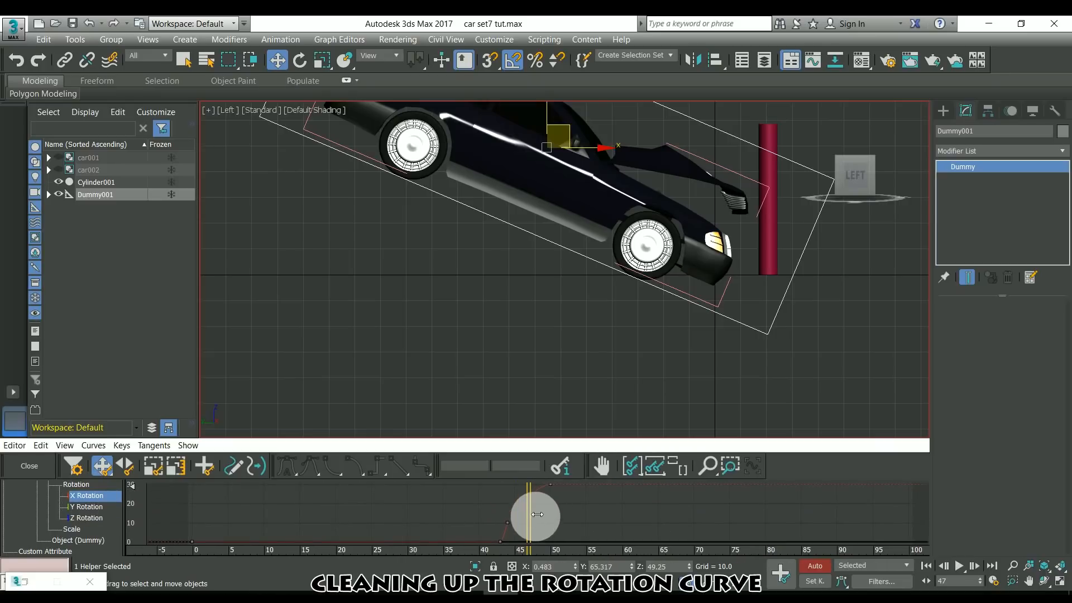
{"action": "mouse_move", "coordinate": [537, 514]}
{"action": "left_mouse_down"}
{"action": "mouse_move", "coordinate": [491, 517]}
{"action": "mouse_move", "coordinate": [555, 514]}
{"action": "mouse_move", "coordinate": [486, 529]}
{"action": "mouse_move", "coordinate": [527, 527]}
{"action": "left_mouse_up"}
{"action": "key", "text": "Delete"}
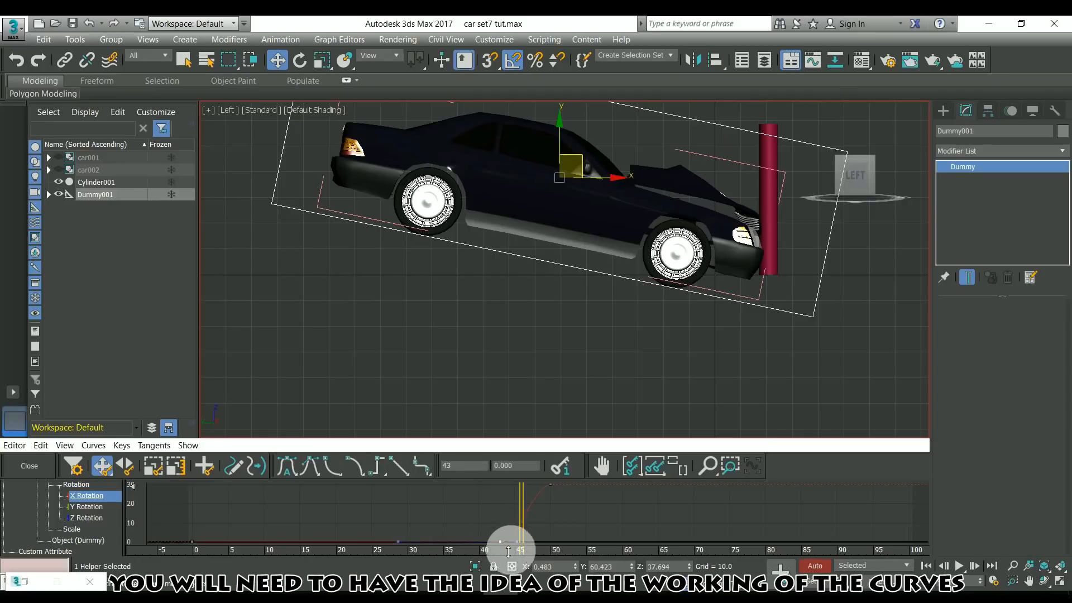
Set the X Rotation key at frame 43 to fast tangents, check the impact frames, and close the Curve Editor.
{"action": "left_click", "coordinate": [339, 471]}
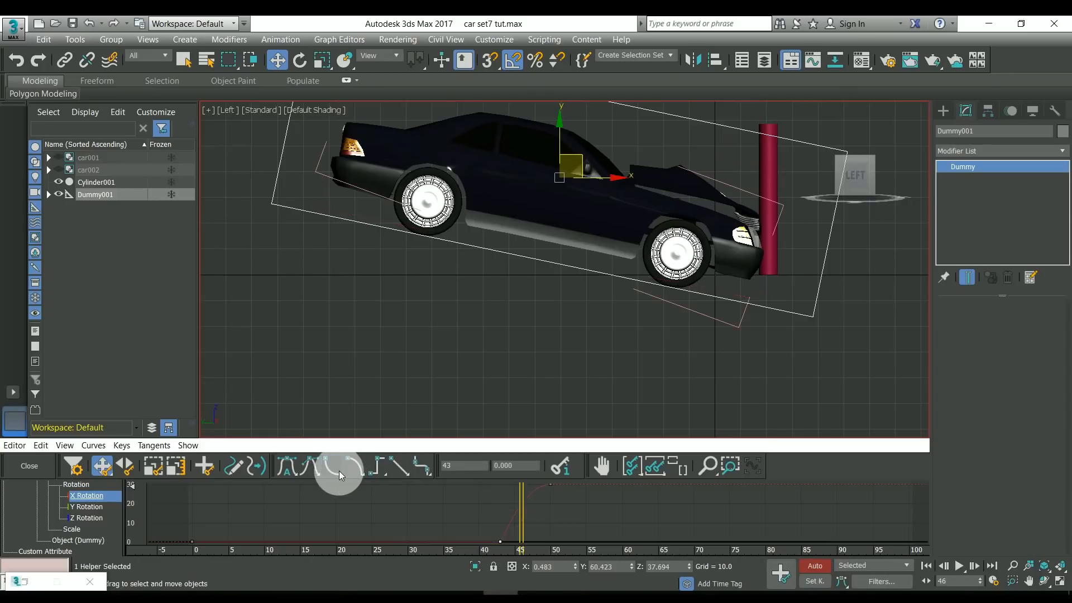
{"action": "mouse_move", "coordinate": [529, 515]}
{"action": "left_mouse_down"}
{"action": "mouse_move", "coordinate": [479, 519]}
{"action": "mouse_move", "coordinate": [555, 510]}
{"action": "mouse_move", "coordinate": [511, 523]}
{"action": "left_mouse_up"}
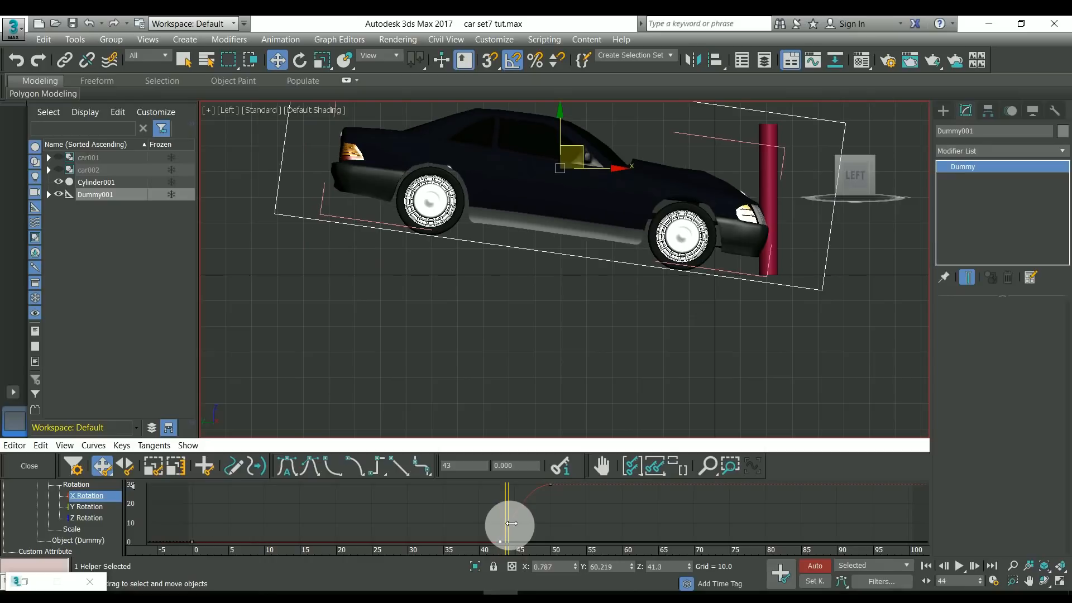
{"action": "left_click", "coordinate": [42, 467]}
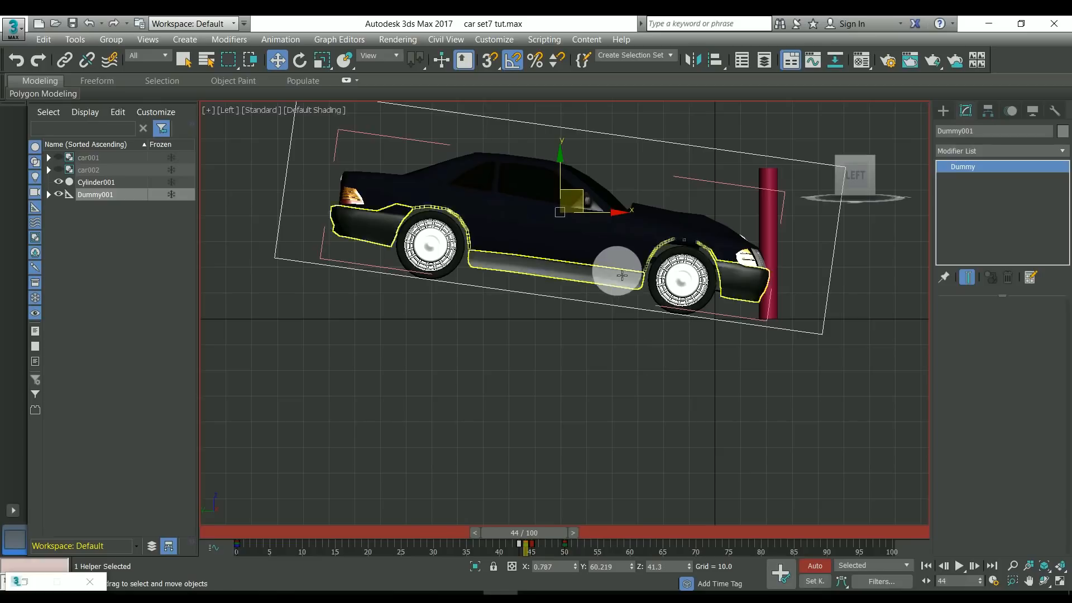
At frame 45, move the dummy to about Y 52.7 and Z 52.1 against the pole, checking the contact from above.
{"action": "middle_click_drag", "start_coordinate": [613, 283], "coordinate": [623, 304]}
{"action": "left_click_drag", "start_coordinate": [550, 533], "coordinate": [557, 532]}
{"action": "key", "text": "w"}
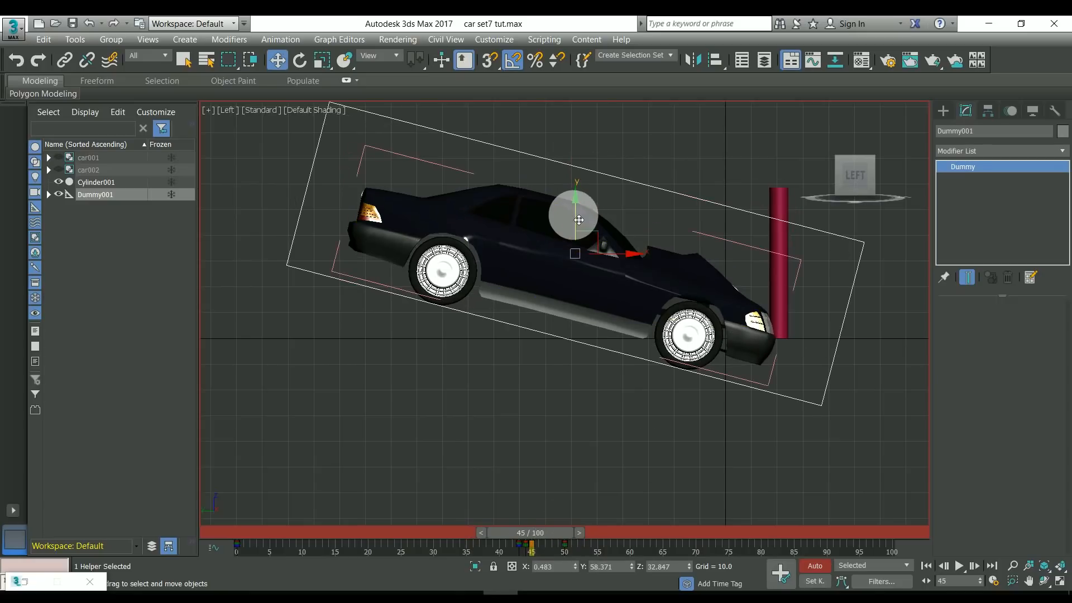
{"action": "left_click_drag", "start_coordinate": [579, 220], "coordinate": [591, 179]}
{"action": "left_click", "coordinate": [855, 148]}
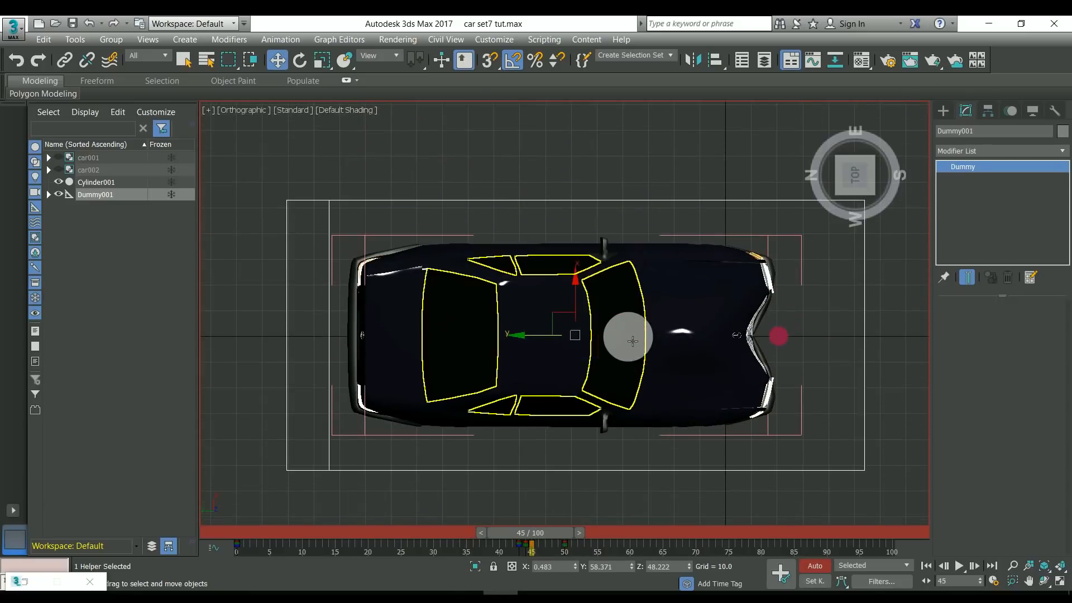
{"action": "left_click", "coordinate": [862, 210]}
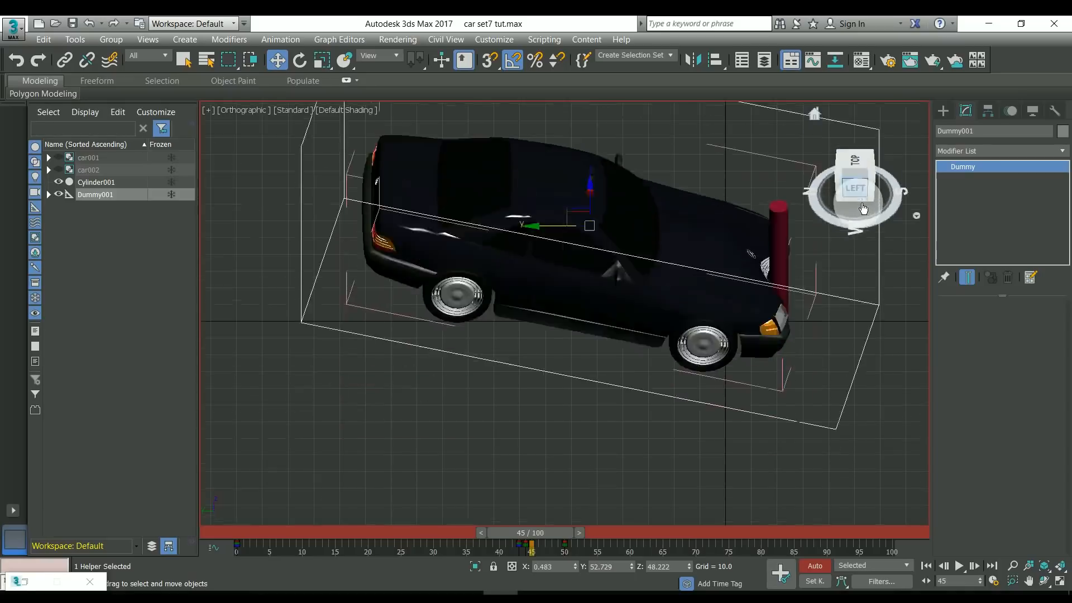
{"action": "left_click_drag", "start_coordinate": [591, 179], "coordinate": [591, 169]}
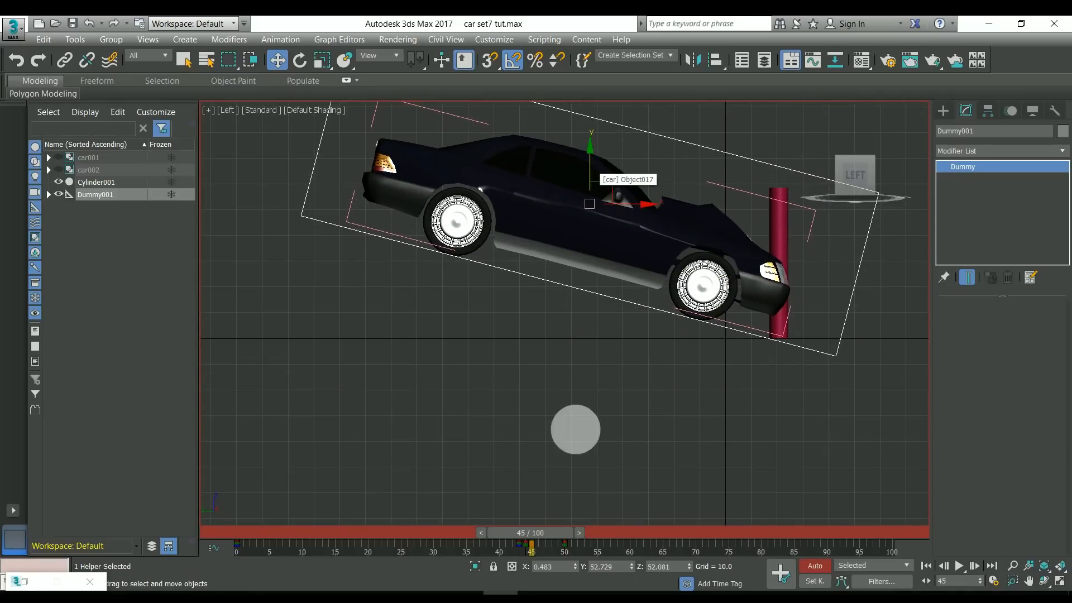
At frame 55, rotate the dummy nose-up to -15 degrees about X and move it to about Y 127.5 and Z 44.7.
{"action": "left_click_drag", "start_coordinate": [555, 529], "coordinate": [625, 544]}
{"action": "key", "text": "w"}
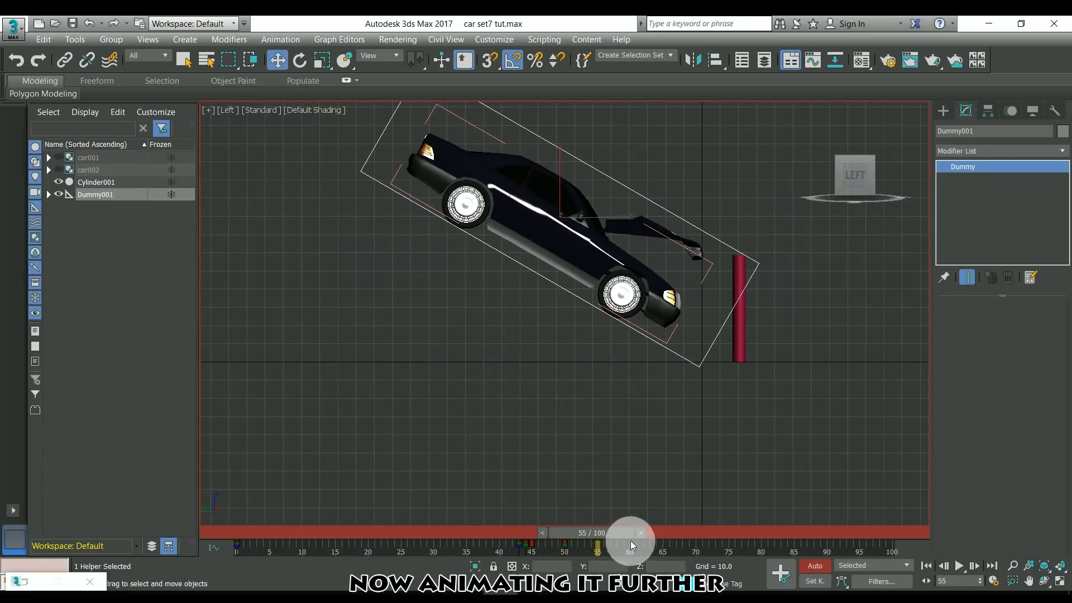
{"action": "left_click_drag", "start_coordinate": [580, 277], "coordinate": [603, 257]}
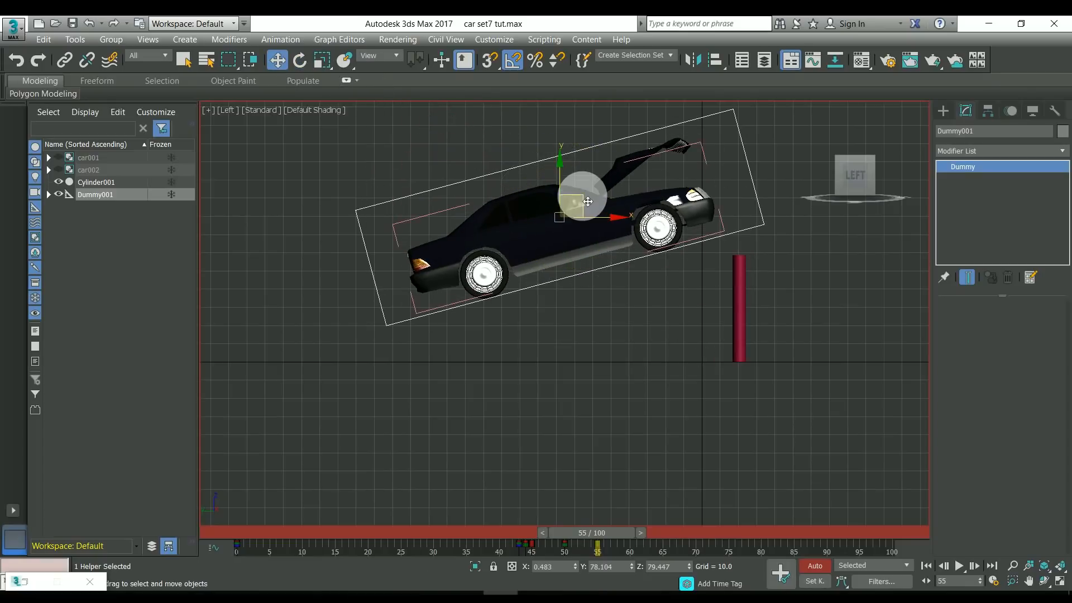
{"action": "left_click_drag", "start_coordinate": [588, 202], "coordinate": [497, 264]}
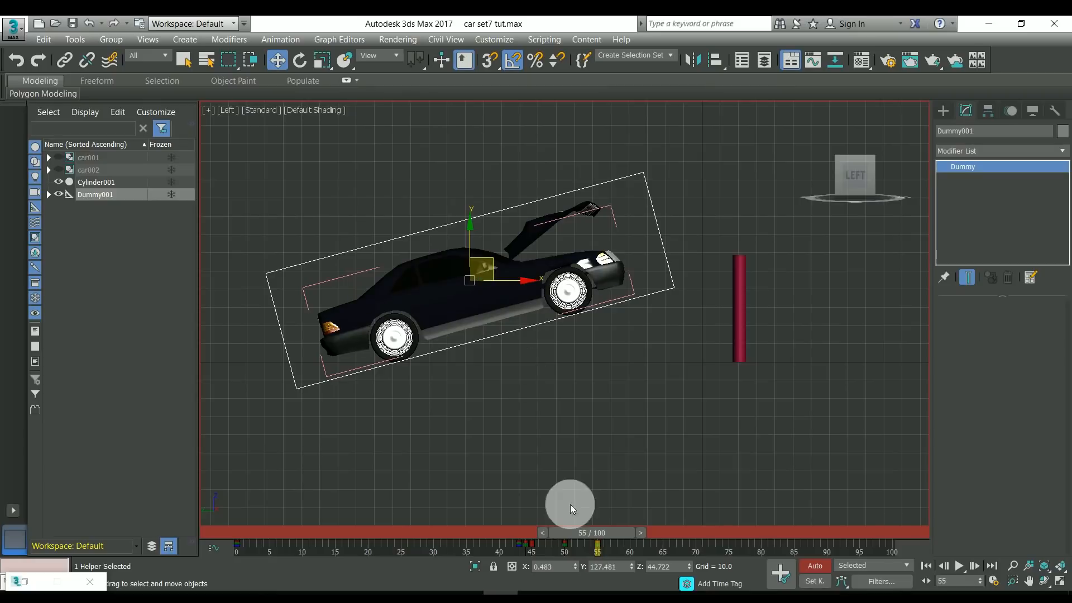
At frame 58, rotate the dummy level and move it to about Z 32.5 so all wheels rest on the ground.
{"action": "left_click_drag", "start_coordinate": [570, 533], "coordinate": [601, 546]}
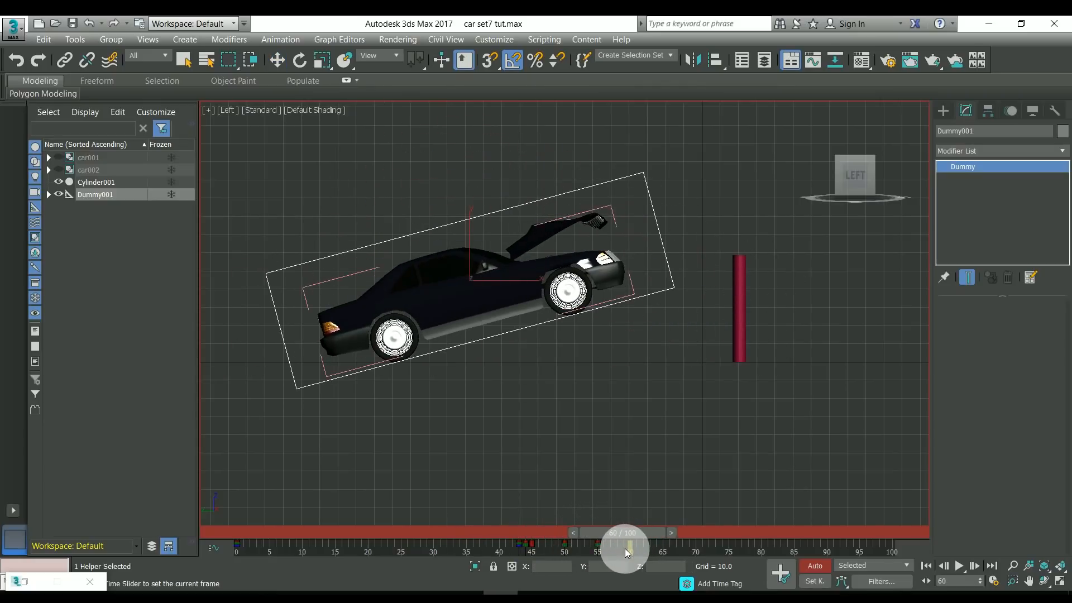
{"action": "left_click", "coordinate": [300, 59]}
{"action": "scroll", "coordinate": [403, 351], "scroll_direction": "up", "scroll_amount": 3}
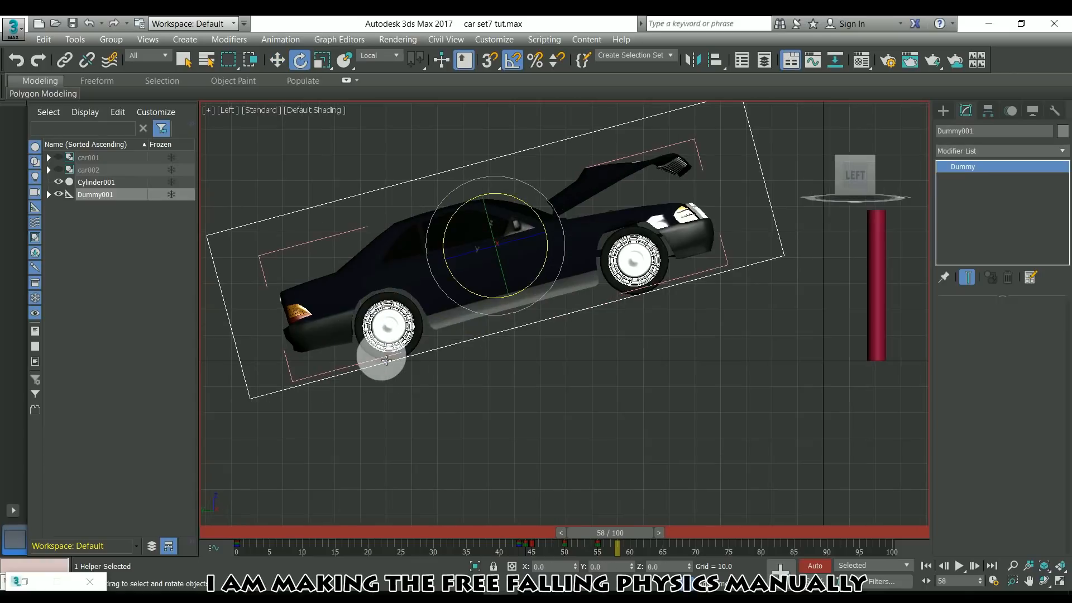
{"action": "left_click_drag", "start_coordinate": [530, 211], "coordinate": [522, 268]}
{"action": "left_click", "coordinate": [299, 60]}
{"action": "left_click_drag", "start_coordinate": [517, 335], "coordinate": [521, 331]}
{"action": "right_click", "coordinate": [519, 331]}
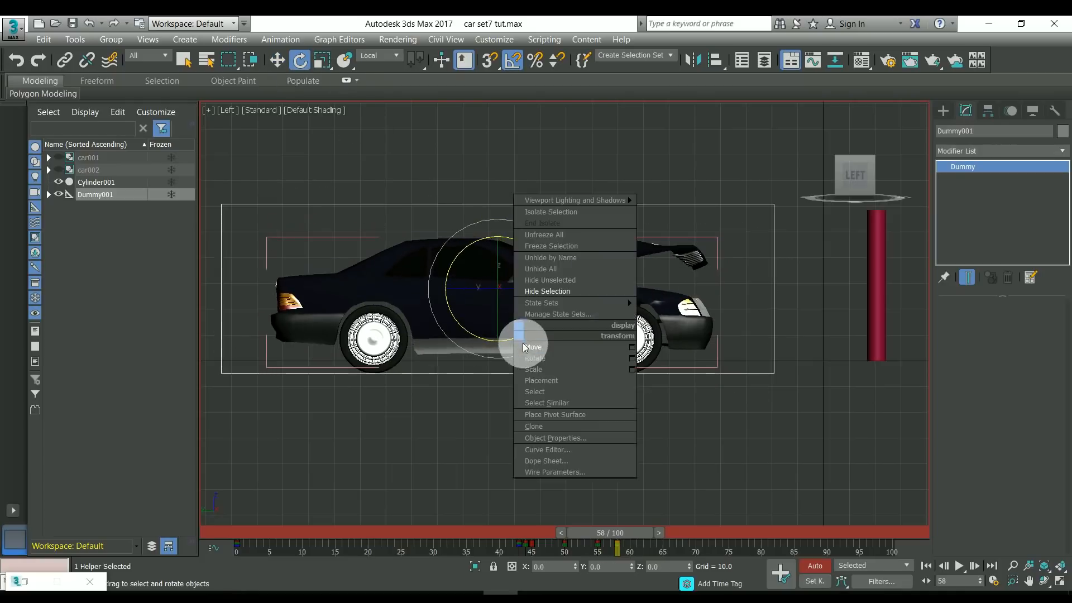
{"action": "left_click", "coordinate": [523, 345]}
{"action": "left_click_drag", "start_coordinate": [515, 270], "coordinate": [512, 257]}
Rock the car by rotating the dummy slightly nose-down at frame 63 and slightly nose-up at frame 69.
{"action": "mouse_move", "coordinate": [629, 534]}
{"action": "left_mouse_down"}
{"action": "mouse_move", "coordinate": [607, 528]}
{"action": "mouse_move", "coordinate": [673, 540]}
{"action": "mouse_move", "coordinate": [609, 544]}
{"action": "mouse_move", "coordinate": [671, 544]}
{"action": "mouse_move", "coordinate": [626, 543]}
{"action": "mouse_move", "coordinate": [648, 542]}
{"action": "left_mouse_up"}
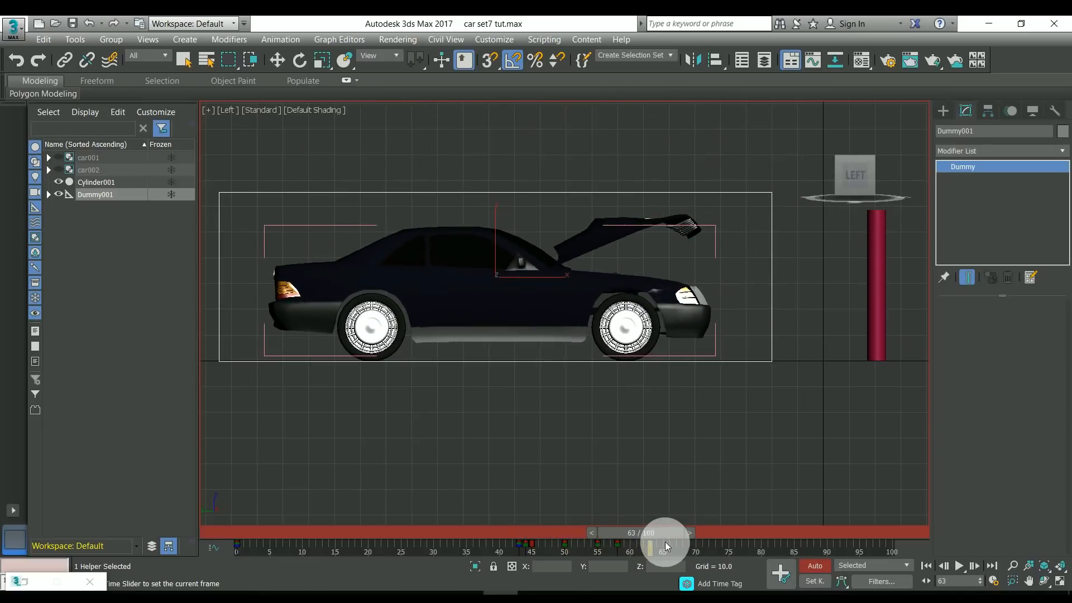
{"action": "left_click", "coordinate": [300, 60]}
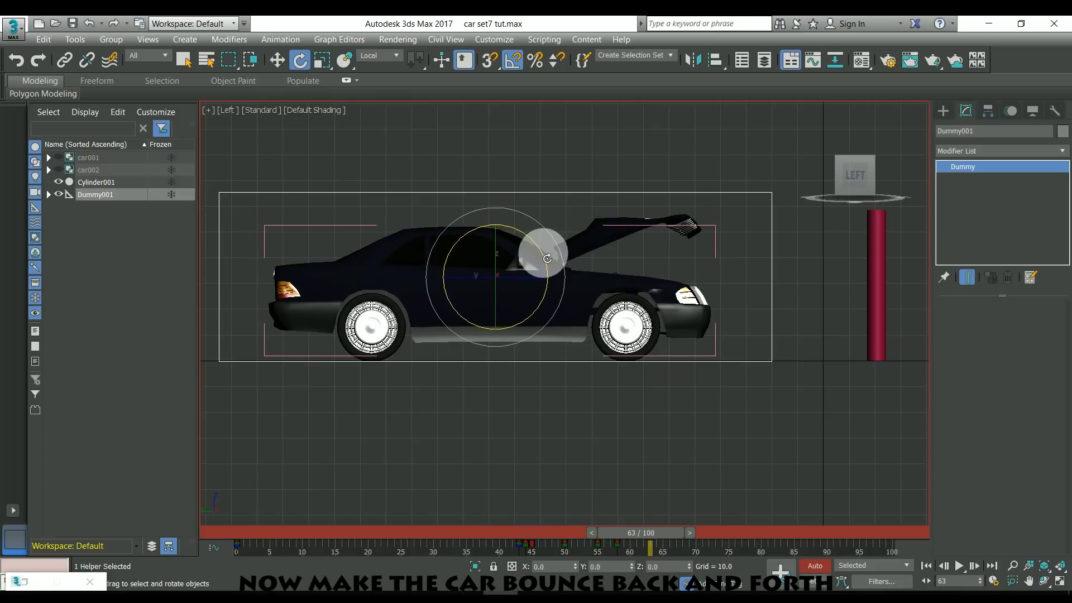
{"action": "left_click_drag", "start_coordinate": [548, 258], "coordinate": [615, 431]}
{"action": "left_click_drag", "start_coordinate": [651, 535], "coordinate": [679, 536]}
{"action": "left_click_drag", "start_coordinate": [489, 311], "coordinate": [528, 328]}
At frame 84, rotate the dummy 5 degrees about X to level the car, and turn off Auto Key at frame 100.
{"action": "left_click_drag", "start_coordinate": [678, 534], "coordinate": [760, 534]}
{"action": "key", "text": "e"}
{"action": "left_click_drag", "start_coordinate": [551, 307], "coordinate": [541, 312]}
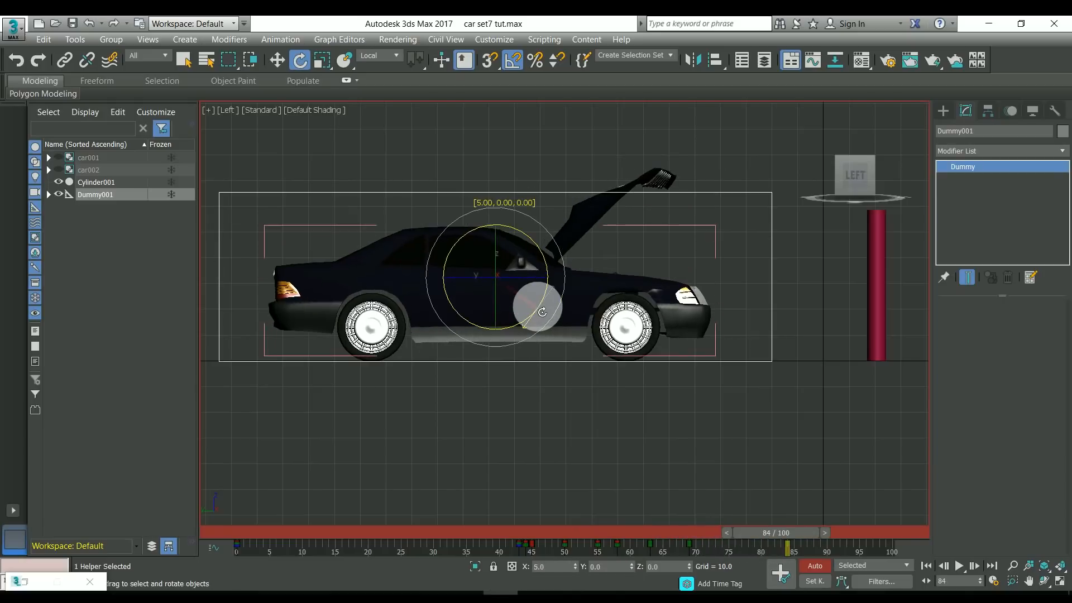
{"action": "left_click_drag", "start_coordinate": [808, 535], "coordinate": [894, 553]}
{"action": "left_click", "coordinate": [815, 566]}
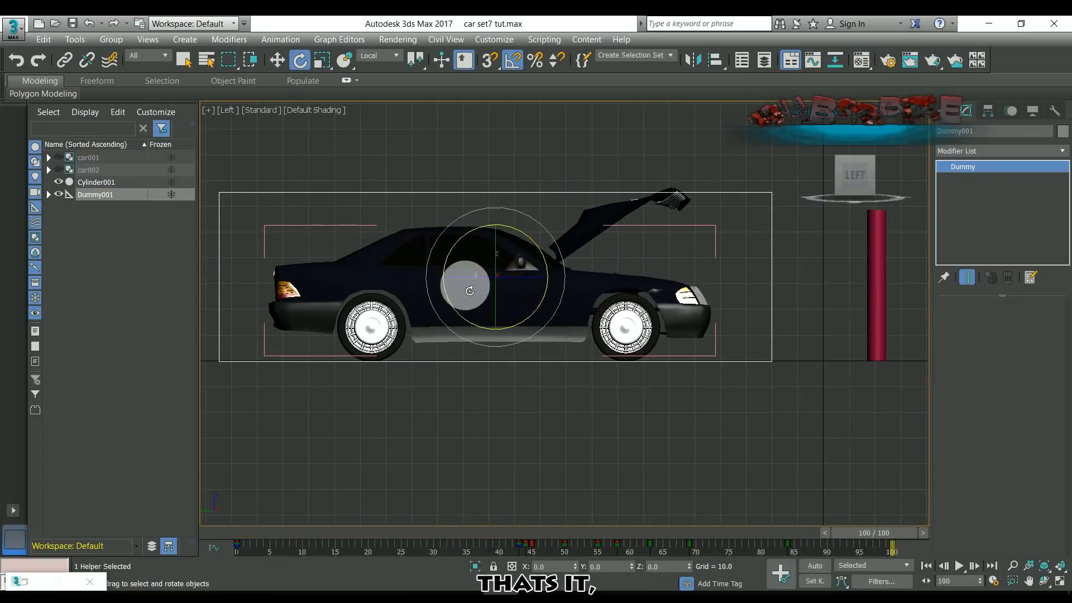
Clean up the dummy's X Rotation curve with smooth tangents on the frame 50 key, and check the motion through frame 55.
{"action": "right_click", "coordinate": [508, 290]}
{"action": "left_click", "coordinate": [595, 298]}
{"action": "middle_click_drag", "start_coordinate": [363, 489], "coordinate": [404, 517]}
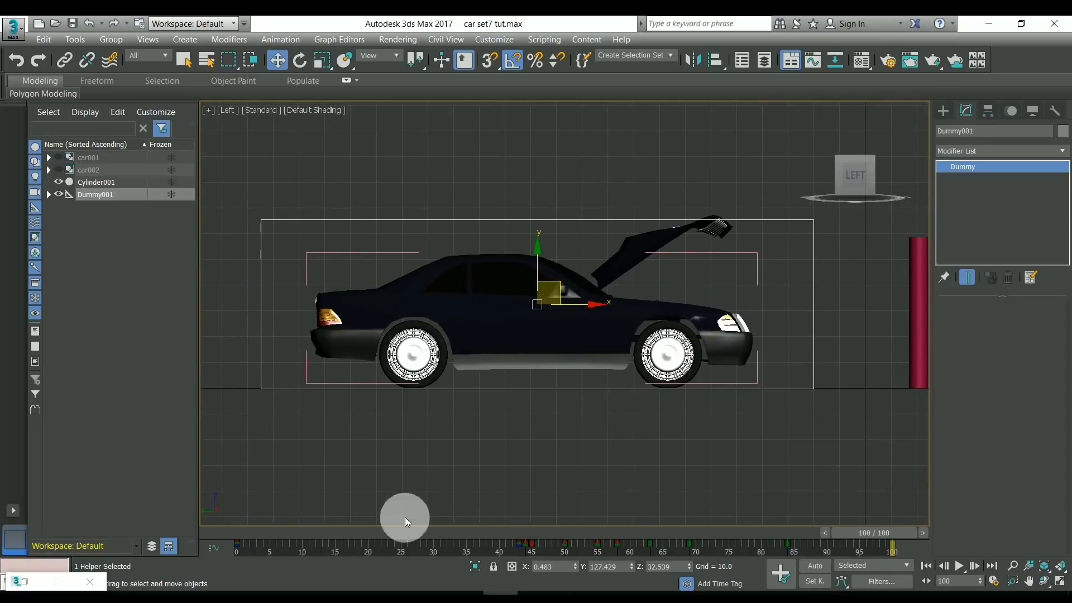
{"action": "left_click", "coordinate": [213, 548]}
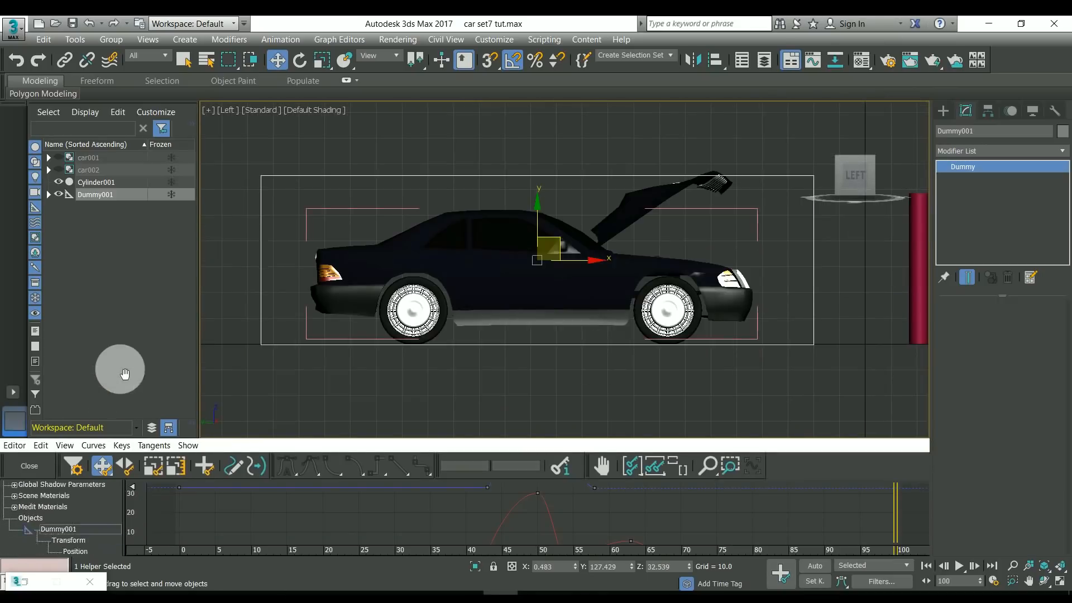
{"action": "left_click_drag", "start_coordinate": [120, 369], "coordinate": [125, 266]}
{"action": "left_click", "coordinate": [89, 496]}
{"action": "left_click", "coordinate": [655, 466]}
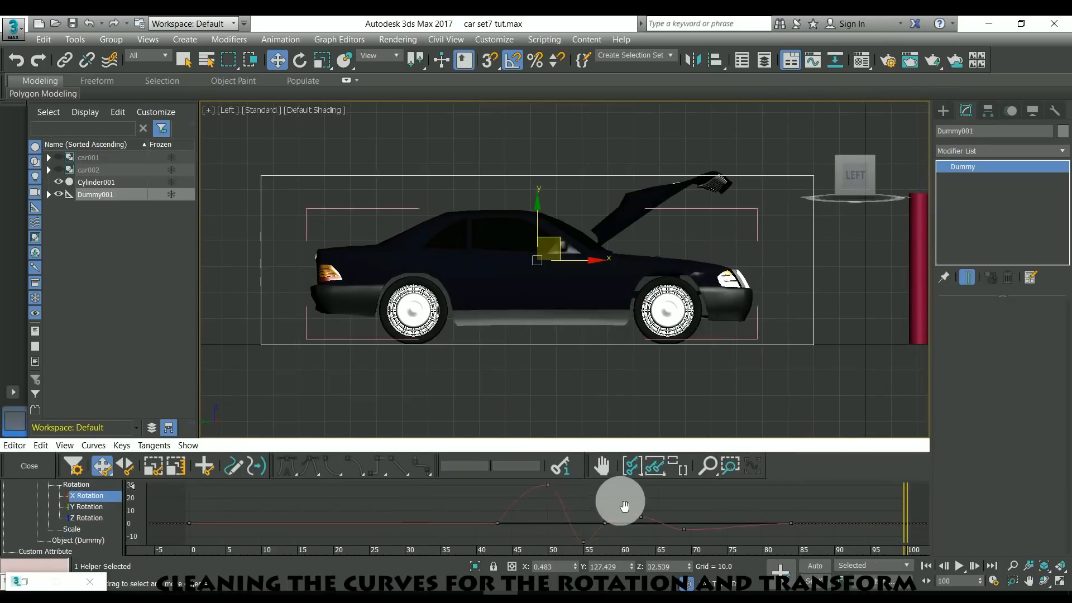
{"action": "left_click_drag", "start_coordinate": [918, 499], "coordinate": [538, 478]}
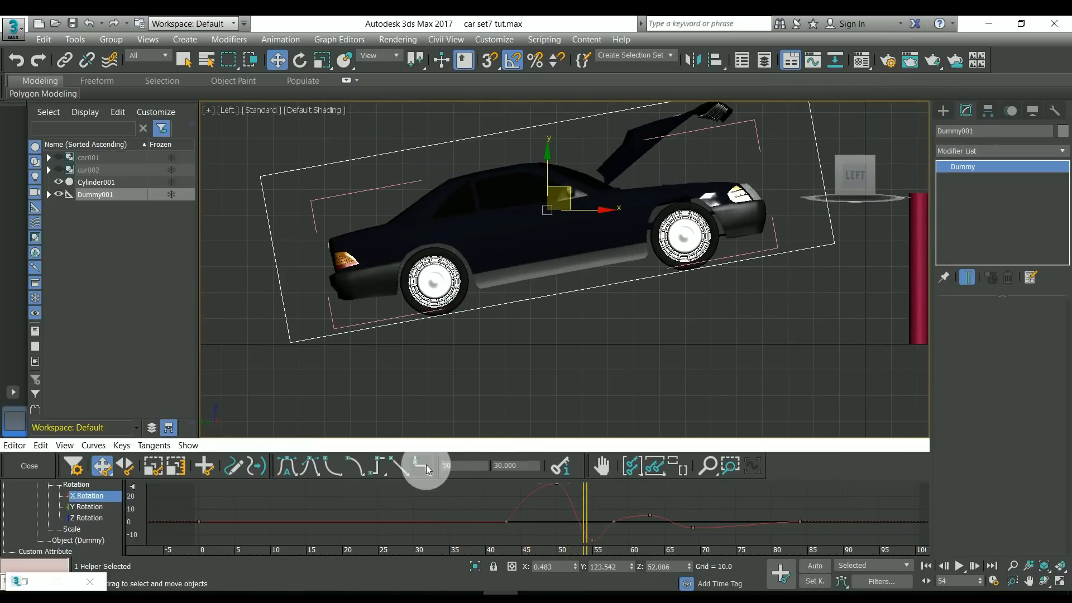
{"action": "left_click", "coordinate": [427, 466]}
{"action": "left_click_drag", "start_coordinate": [577, 516], "coordinate": [603, 531]}
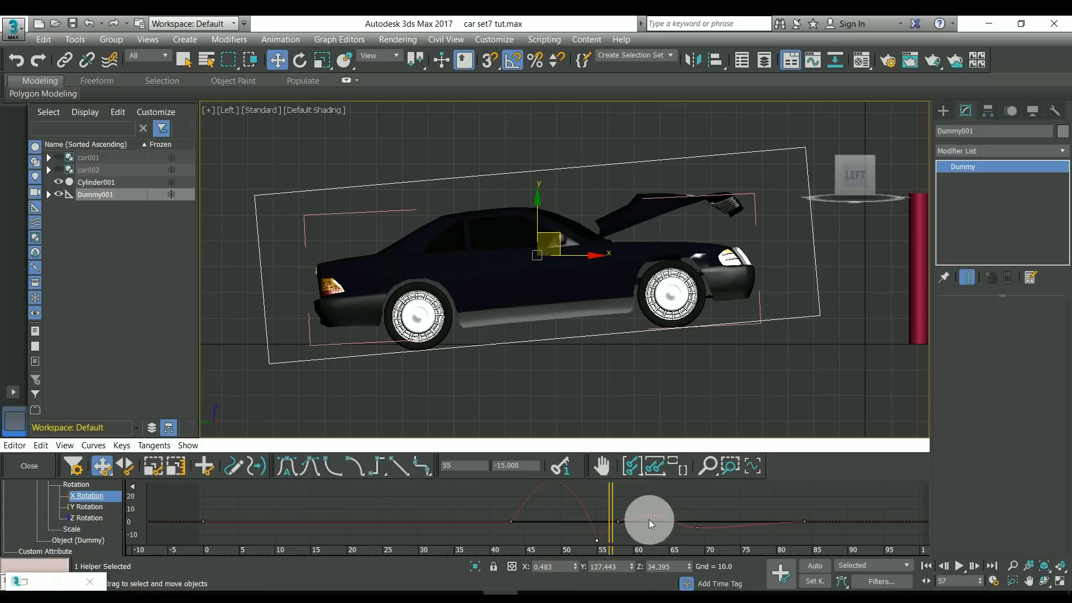
{"action": "left_click_drag", "start_coordinate": [646, 514], "coordinate": [601, 498]}
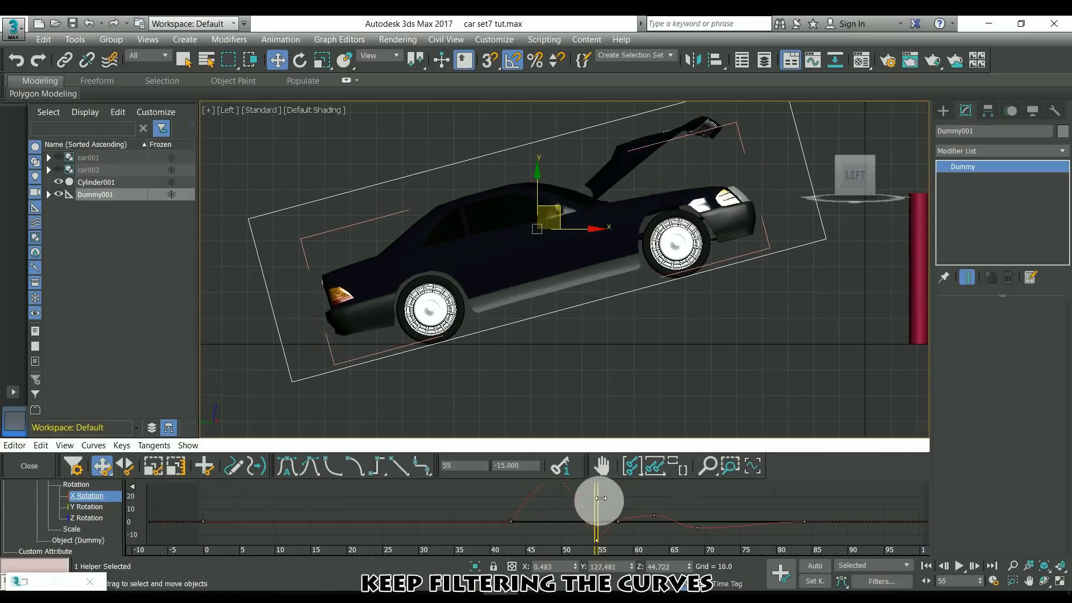
With Auto Key on at frame 55, lower the dummy slightly, review through frame 100, and turn Auto Key off.
{"action": "left_click", "coordinate": [809, 566]}
{"action": "left_click_drag", "start_coordinate": [538, 200], "coordinate": [540, 207]}
{"action": "left_click_drag", "start_coordinate": [599, 509], "coordinate": [920, 510]}
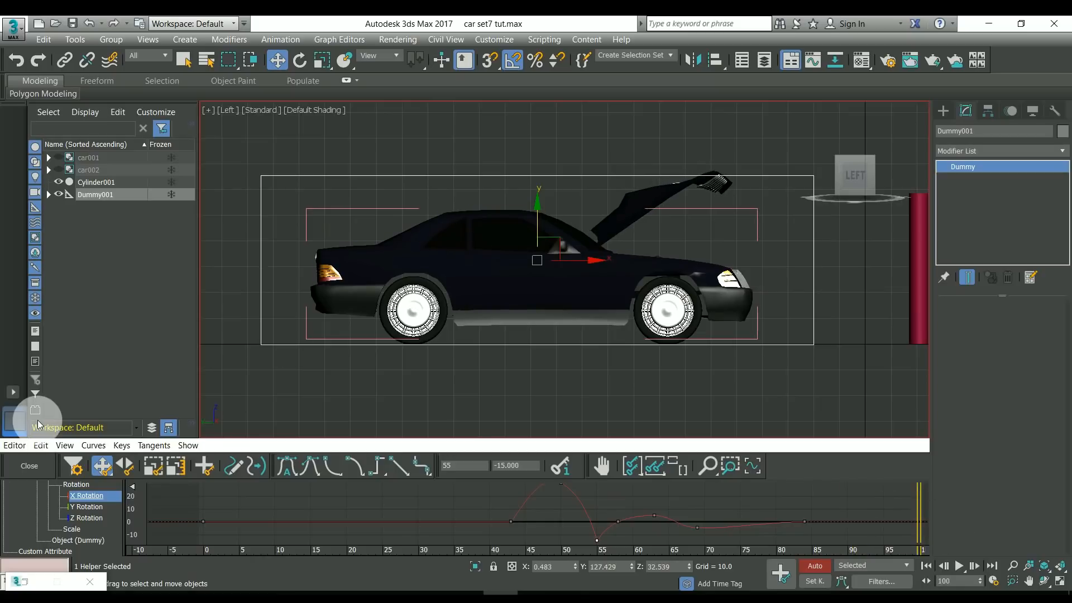
{"action": "left_click", "coordinate": [36, 468]}
{"action": "left_click", "coordinate": [816, 566]}
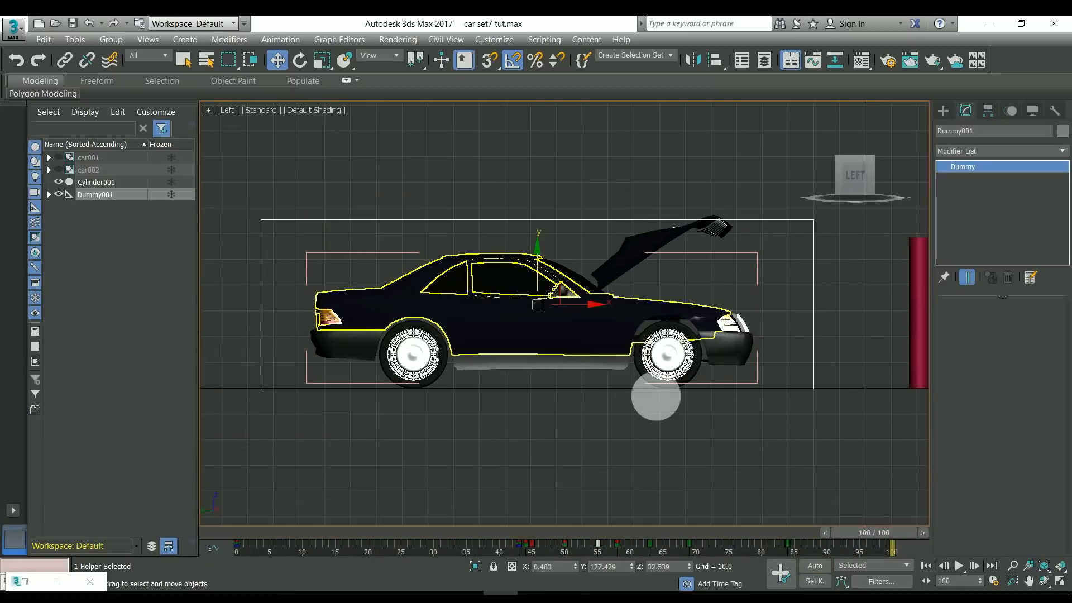
Make the dummy's pre-collision motion linear by giving its Y Position keys from frame 0 to frame 43 linear tangents.
{"action": "left_click", "coordinate": [217, 546]}
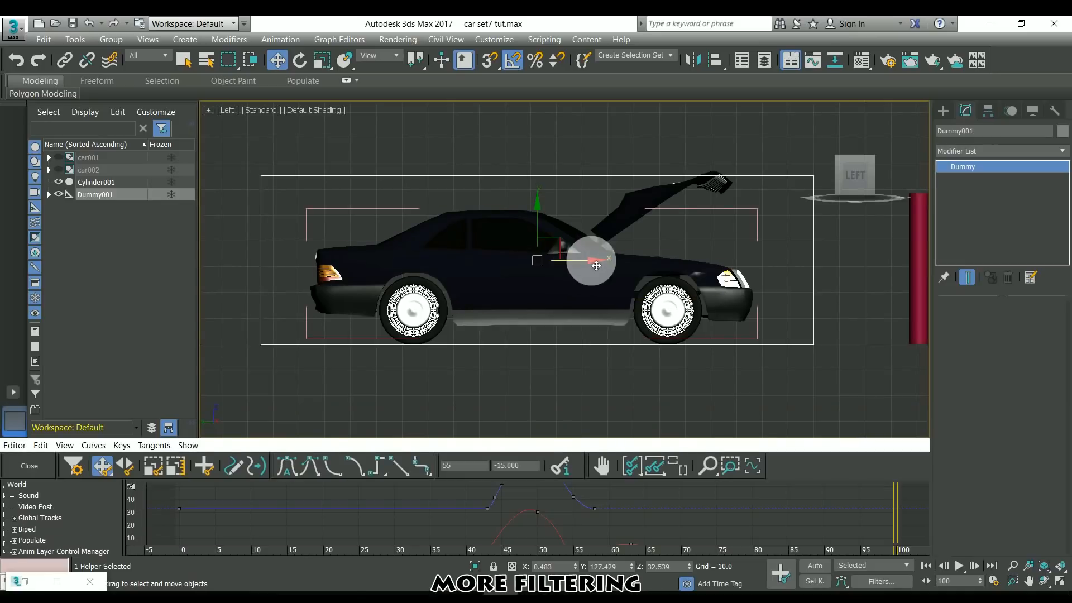
{"action": "left_click_drag", "start_coordinate": [111, 519], "coordinate": [109, 380]}
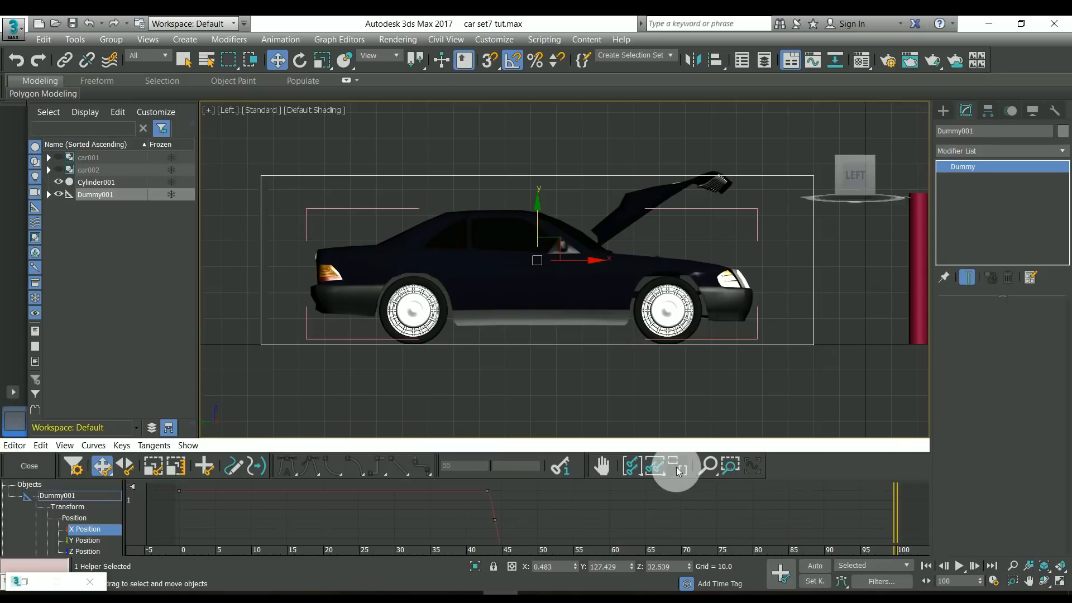
{"action": "middle_click_drag", "start_coordinate": [517, 513], "coordinate": [541, 510]}
{"action": "left_click_drag", "start_coordinate": [927, 509], "coordinate": [539, 512]}
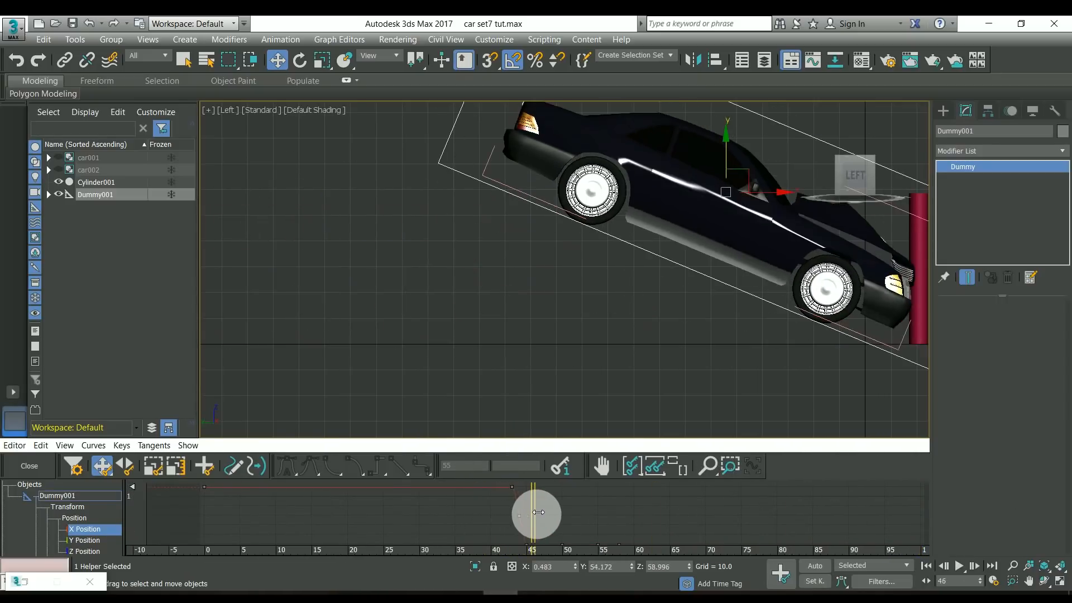
{"action": "middle_click_drag", "start_coordinate": [530, 513], "coordinate": [546, 478]}
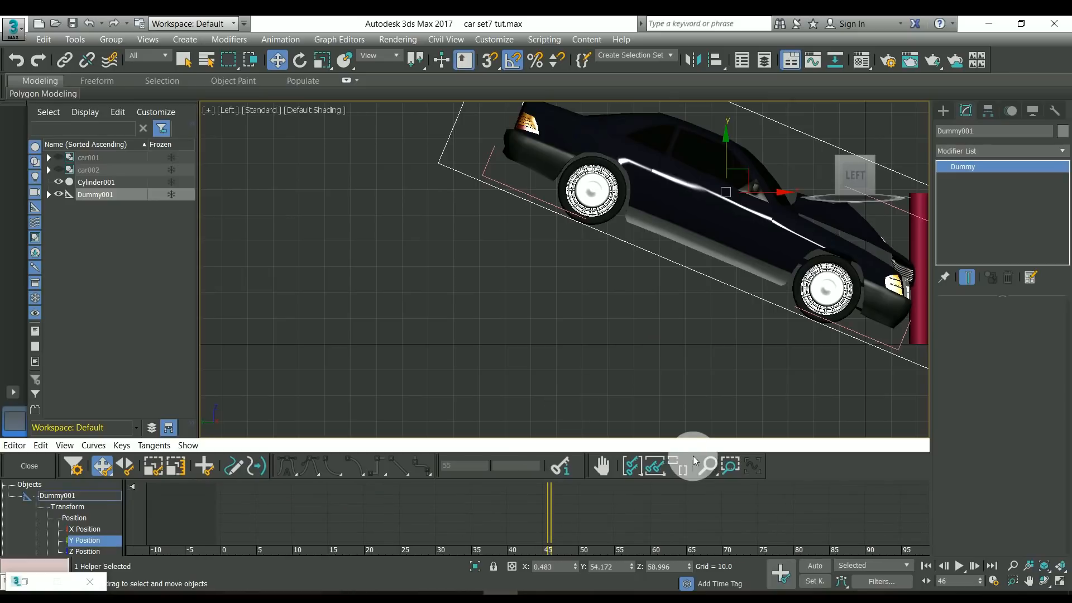
{"action": "middle_click_drag", "start_coordinate": [525, 519], "coordinate": [575, 511]}
{"action": "left_click_drag", "start_coordinate": [237, 504], "coordinate": [183, 434]}
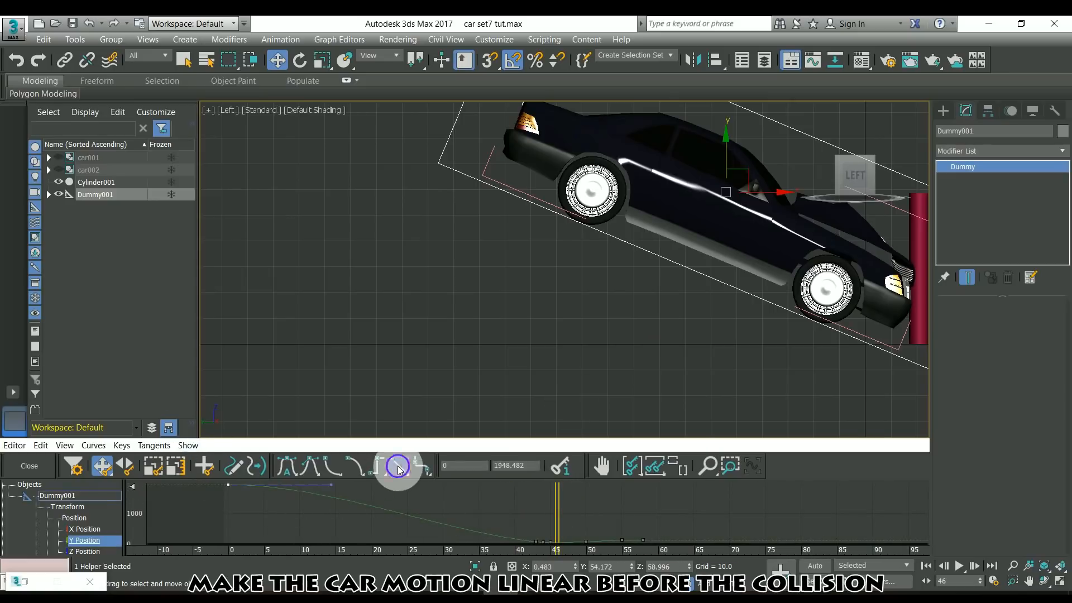
{"action": "left_click", "coordinate": [399, 467]}
{"action": "middle_click_drag", "start_coordinate": [535, 515], "coordinate": [541, 504]}
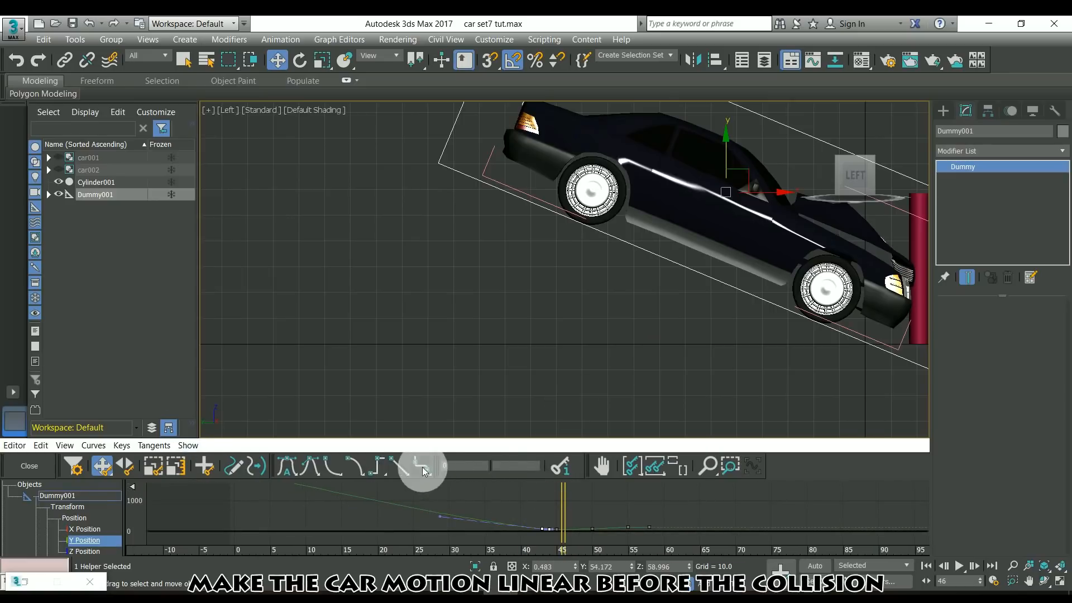
{"action": "left_click_drag", "start_coordinate": [581, 498], "coordinate": [577, 519]}
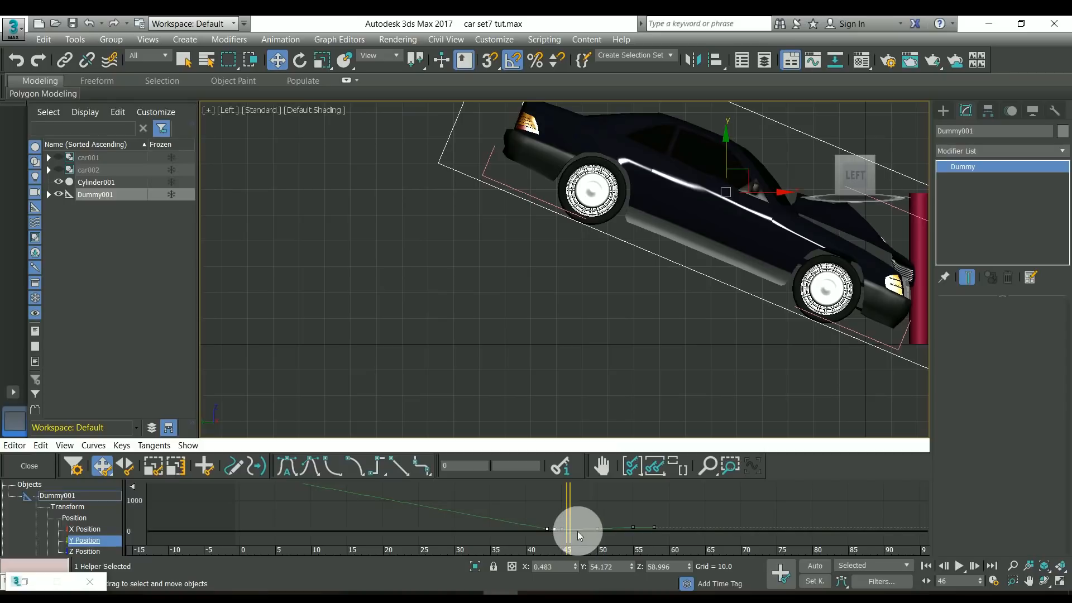
Adjust the tangent types of the frame 45 key on the Y Position curve and check the motion through frame 53.
{"action": "middle_click_drag", "start_coordinate": [581, 522], "coordinate": [551, 512]}
{"action": "left_click", "coordinate": [682, 473]}
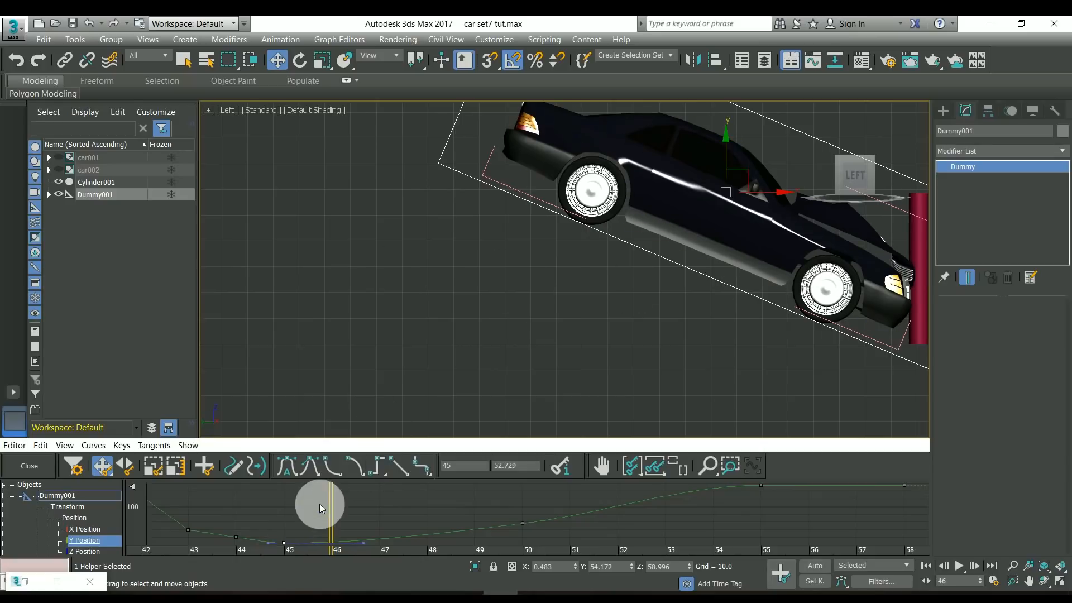
{"action": "right_click", "coordinate": [284, 543]}
{"action": "left_click_drag", "start_coordinate": [320, 491], "coordinate": [323, 417]}
{"action": "left_click", "coordinate": [338, 401]}
{"action": "left_click_drag", "start_coordinate": [331, 517], "coordinate": [665, 514]}
Delete the Y Position key at frame 50, then refine the frame 45 key's tangent types and check the rebound through frame 52.
{"action": "left_click_drag", "start_coordinate": [519, 511], "coordinate": [542, 534]}
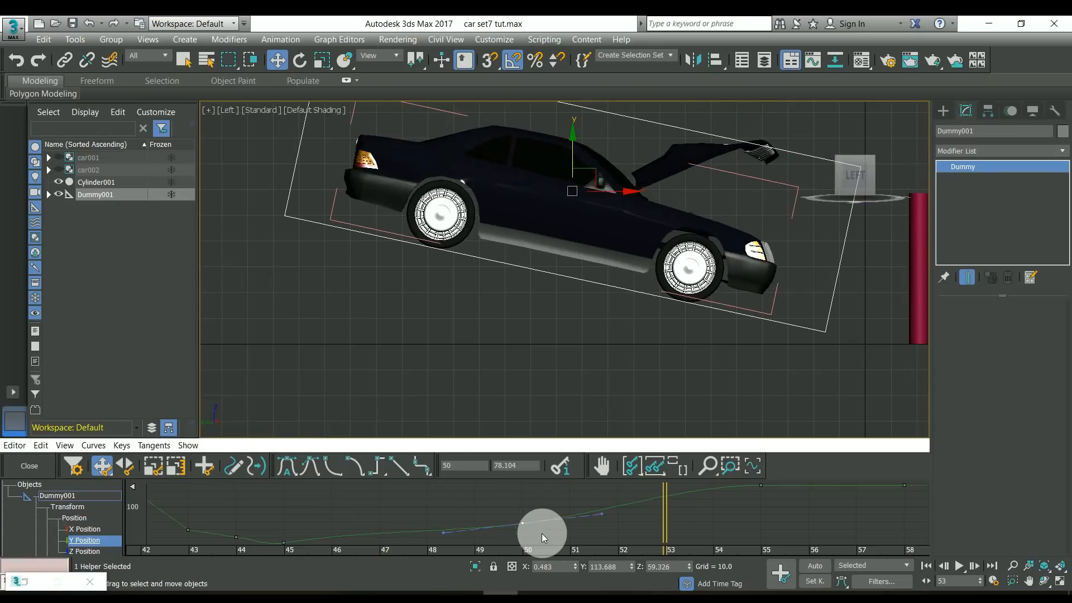
{"action": "left_click_drag", "start_coordinate": [665, 511], "coordinate": [236, 524]}
{"action": "left_click_drag", "start_coordinate": [277, 534], "coordinate": [294, 549]}
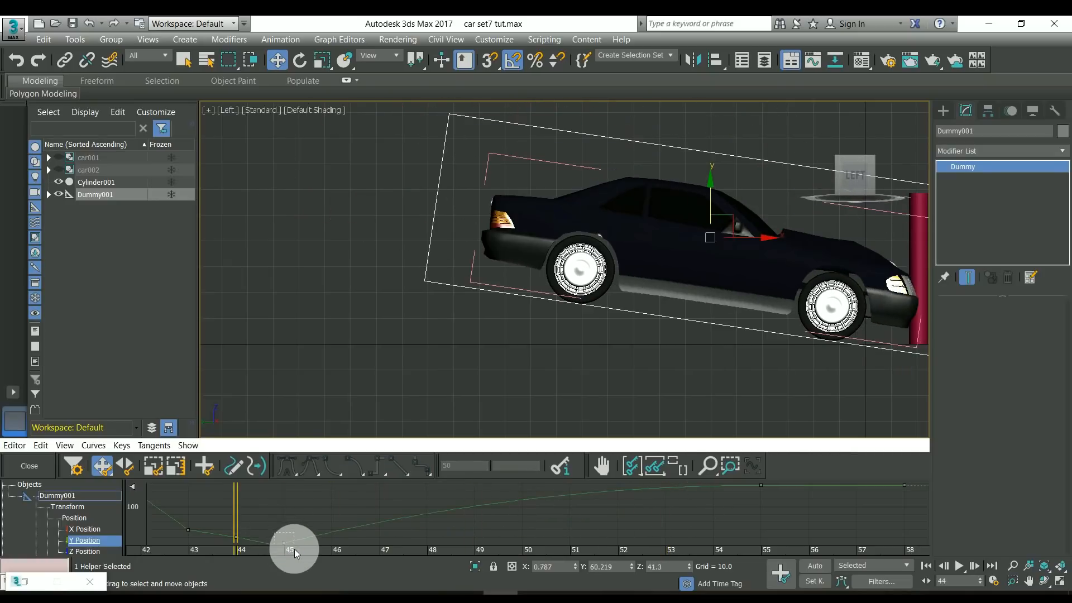
{"action": "right_click", "coordinate": [284, 542]}
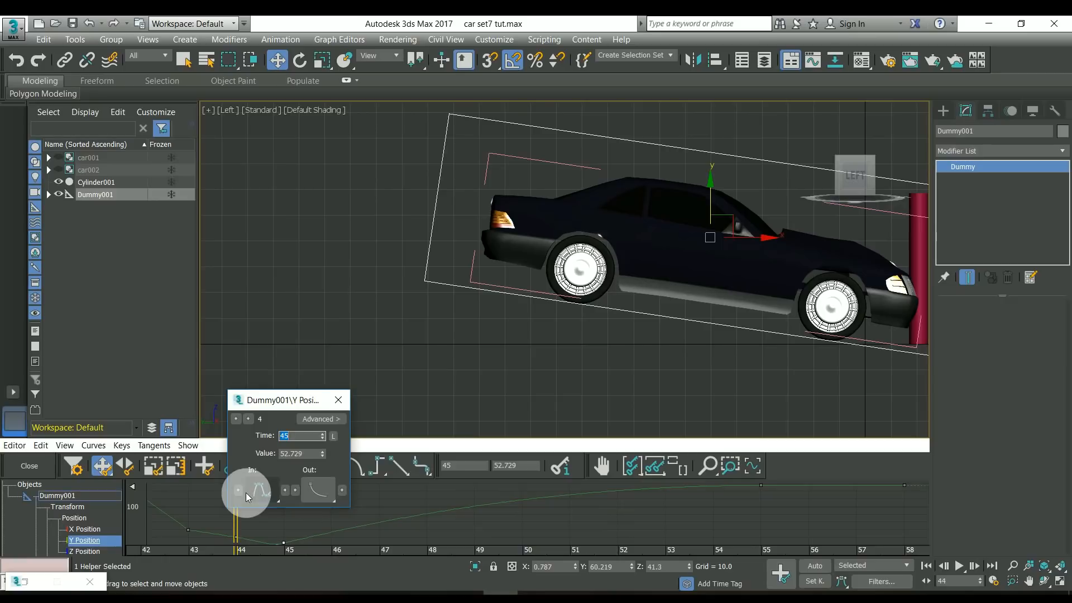
{"action": "left_click_drag", "start_coordinate": [246, 492], "coordinate": [263, 379]}
{"action": "left_click", "coordinate": [339, 400]}
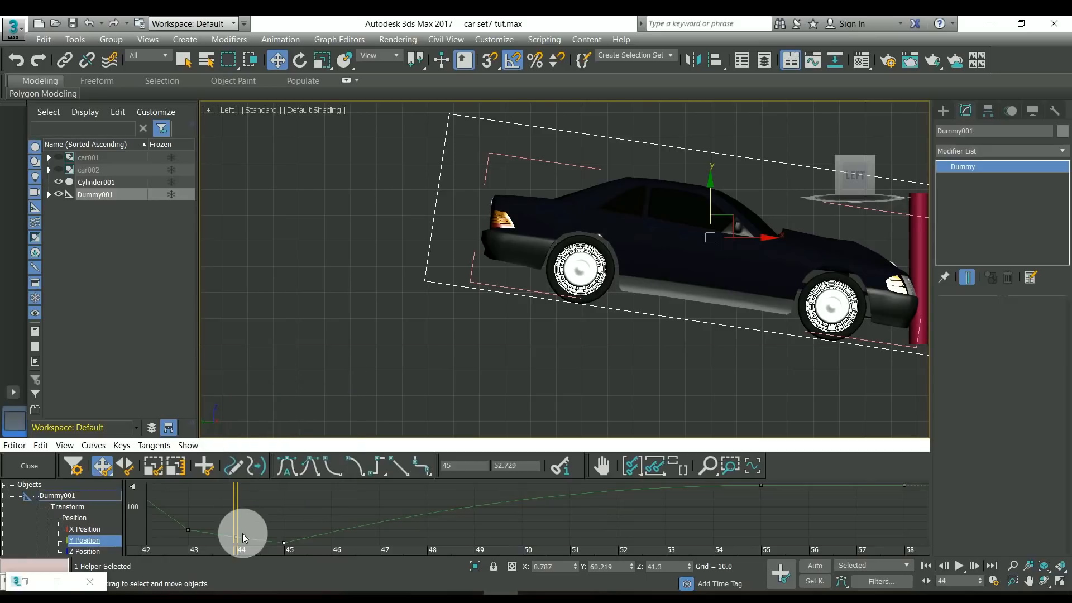
{"action": "left_click_drag", "start_coordinate": [243, 537], "coordinate": [625, 528]}
{"action": "middle_click_drag", "start_coordinate": [677, 514], "coordinate": [670, 514]}
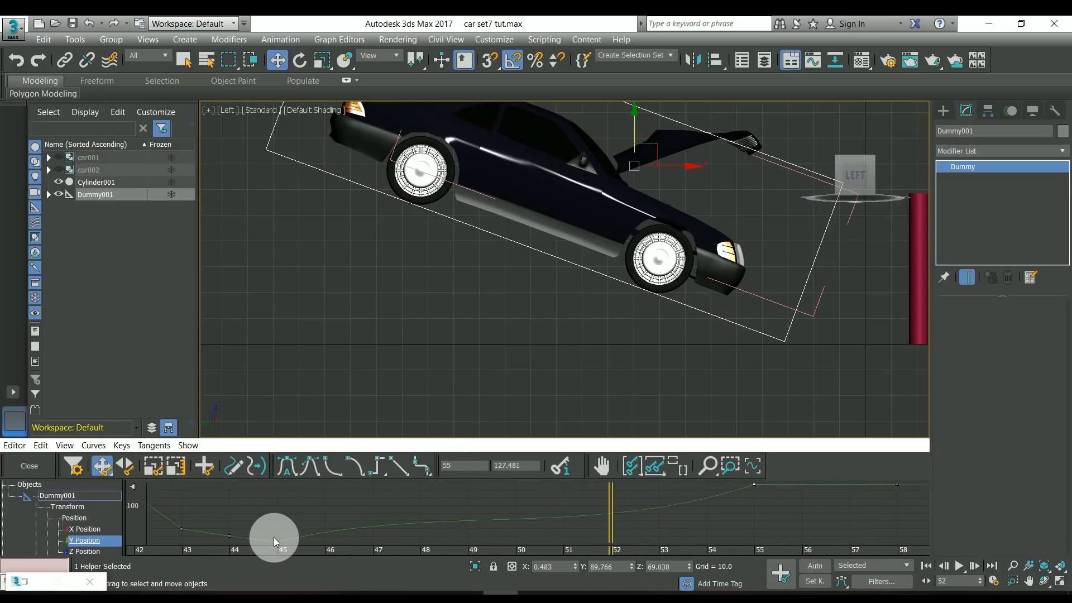
Set the frame 45 key of the Y Position curve to linear tangents and close the curve editor.
{"action": "left_click", "coordinate": [285, 548]}
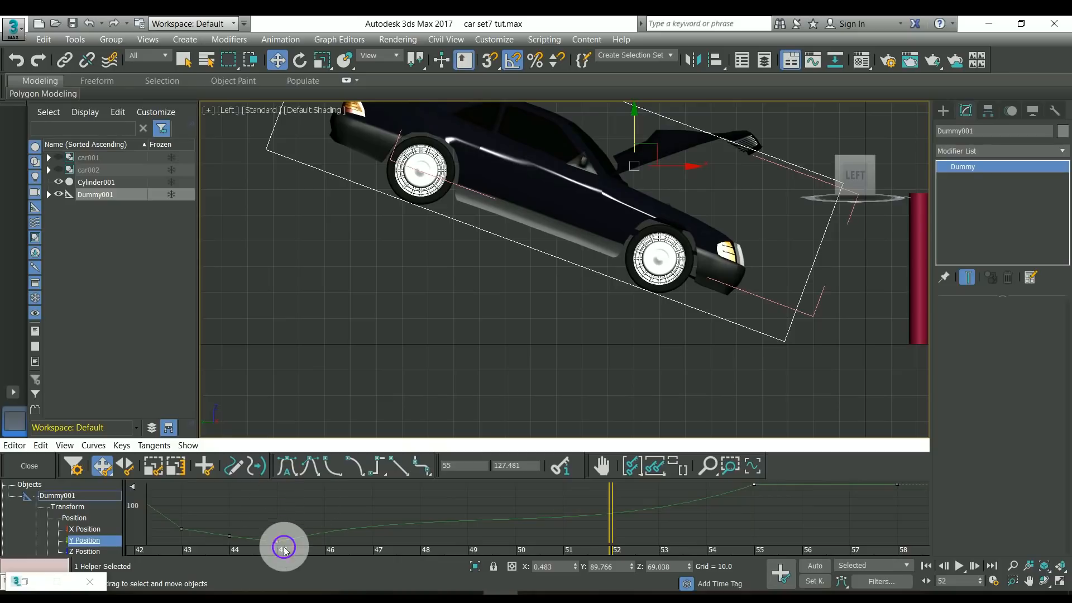
{"action": "left_click", "coordinate": [400, 468]}
{"action": "middle_click_drag", "start_coordinate": [720, 493], "coordinate": [694, 502]}
{"action": "left_click", "coordinate": [708, 467]}
{"action": "left_click_drag", "start_coordinate": [693, 497], "coordinate": [667, 521]}
{"action": "left_click", "coordinate": [25, 466]}
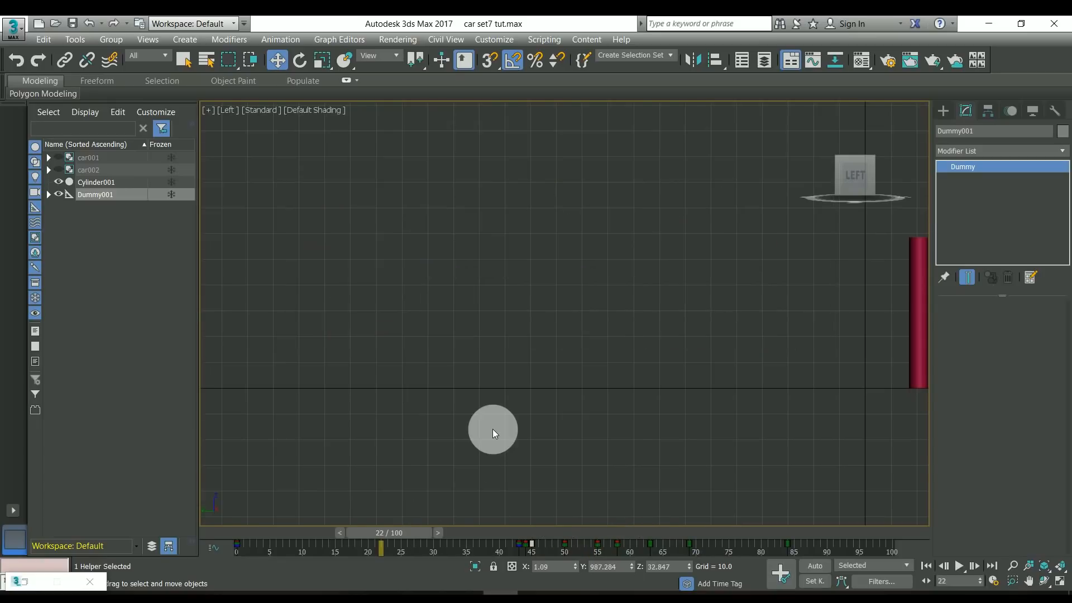
Play back the crash animation to check the approach, impact and rebound of the car.
{"action": "scroll", "coordinate": [492, 429], "scroll_direction": "down", "scroll_amount": 2}
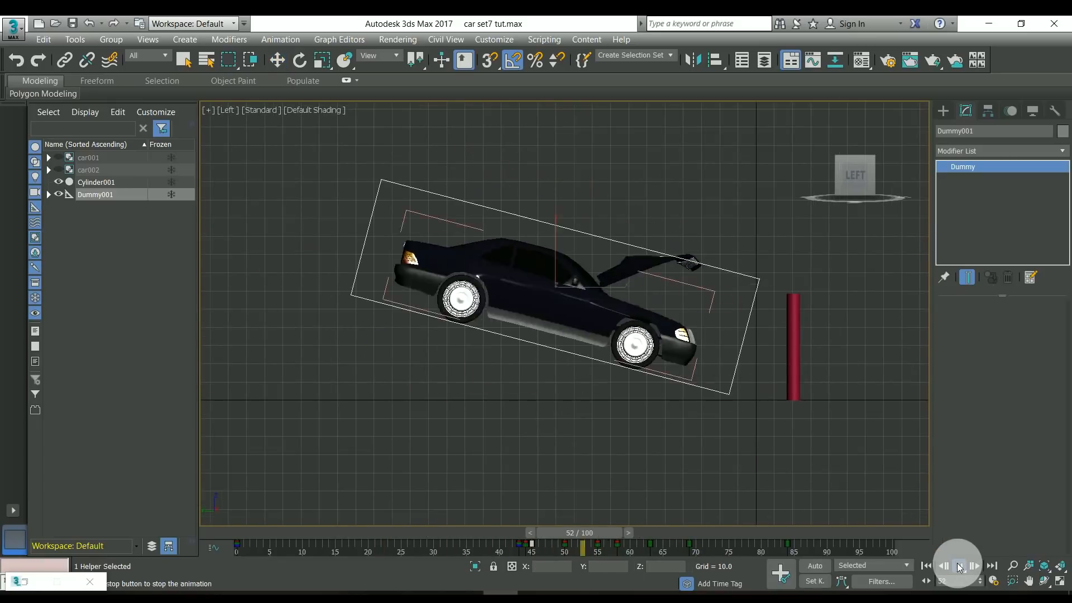
{"action": "left_click", "coordinate": [959, 567]}
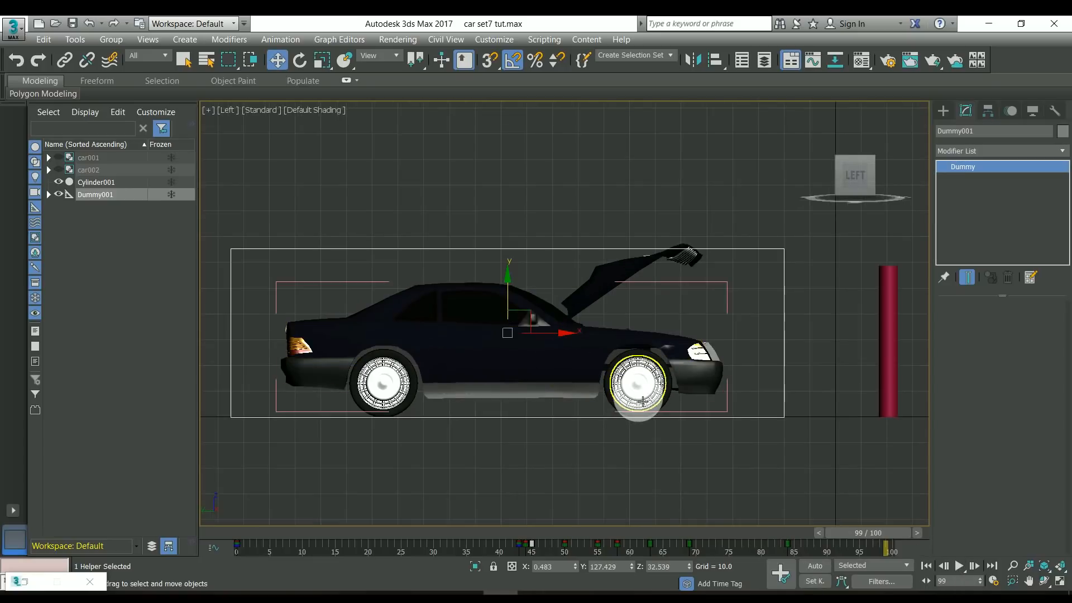
{"action": "scroll", "coordinate": [609, 380], "scroll_direction": "up", "scroll_amount": 4}
{"action": "scroll", "coordinate": [667, 394], "scroll_direction": "down", "scroll_amount": 4}
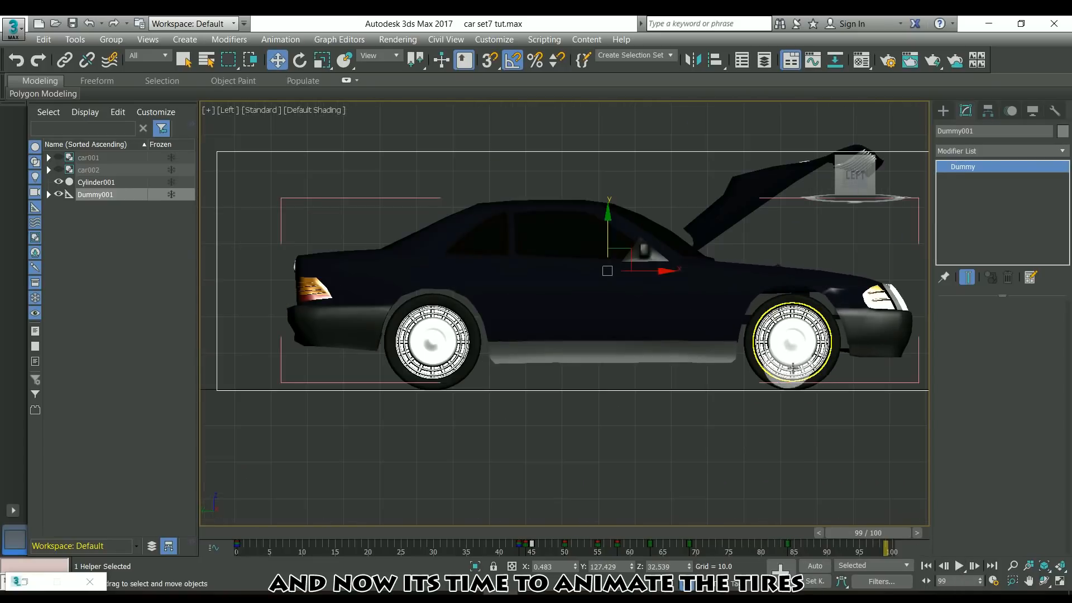
Select the car's front wheel and set the reference coordinate system to Local.
{"action": "left_click", "coordinate": [796, 365]}
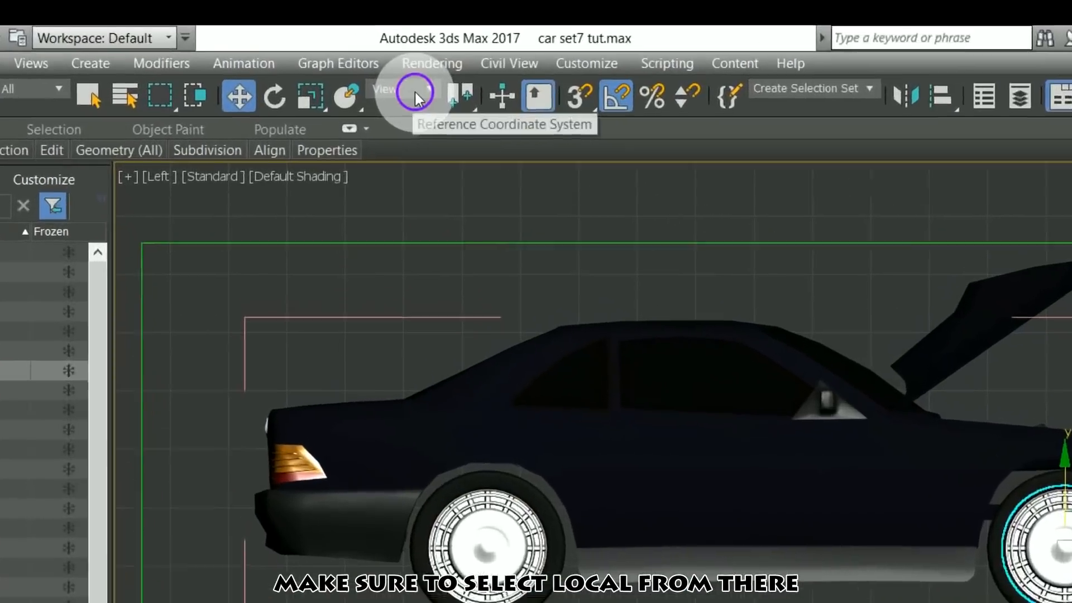
{"action": "left_click", "coordinate": [385, 56]}
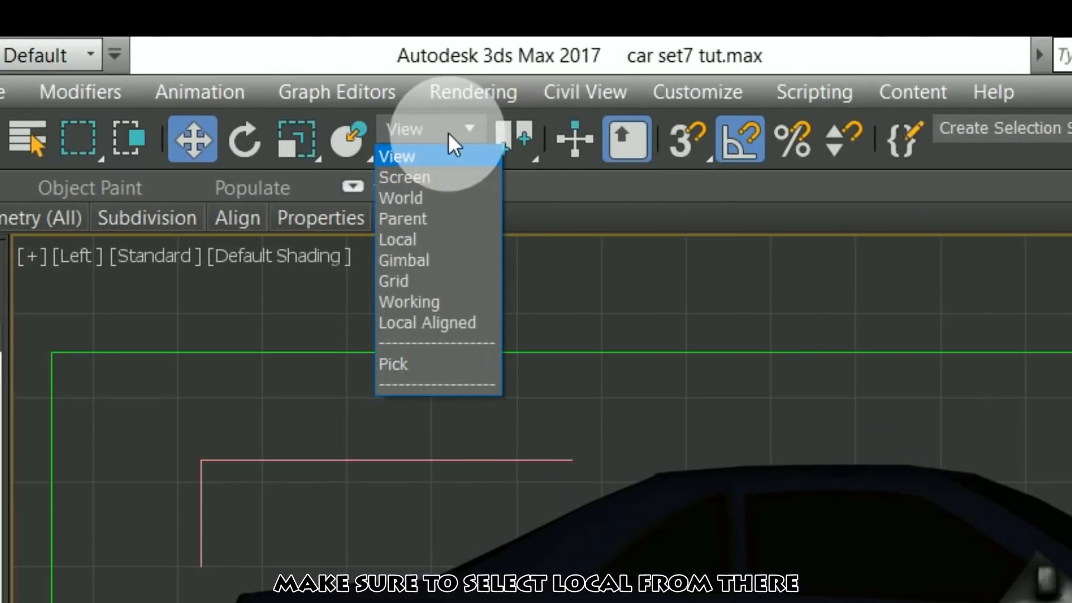
{"action": "left_click", "coordinate": [400, 241]}
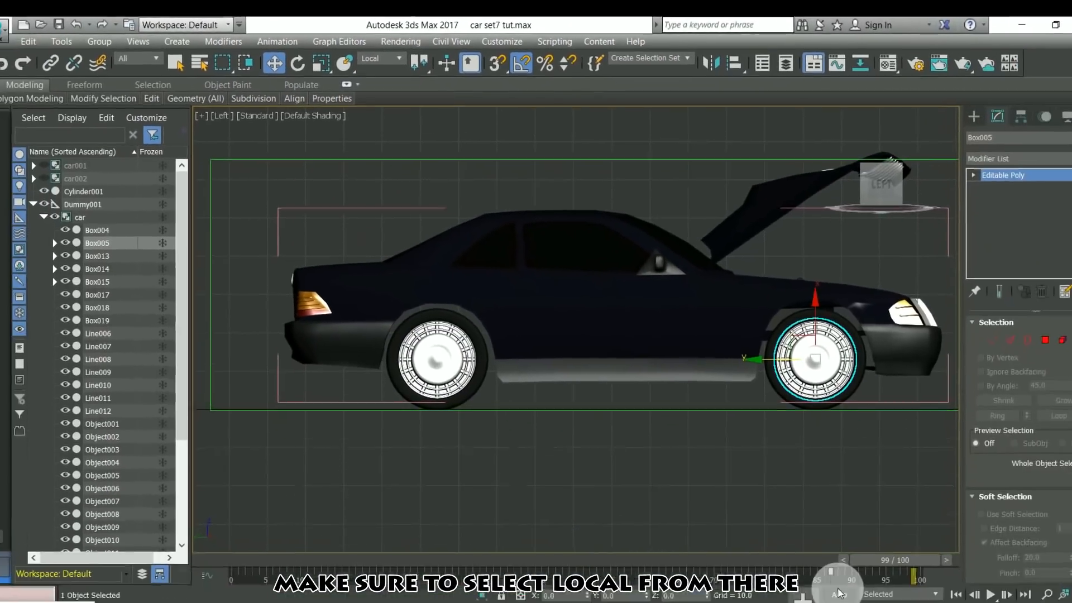
Turn on Auto Key and create a key for all the wheels and tires at frame 43, just before the collision.
{"action": "left_click", "coordinate": [838, 590]}
{"action": "left_click_drag", "start_coordinate": [441, 565], "coordinate": [549, 566]}
{"action": "scroll", "coordinate": [579, 447], "scroll_direction": "down", "scroll_amount": 2}
{"action": "middle_click_drag", "start_coordinate": [593, 450], "coordinate": [440, 442]}
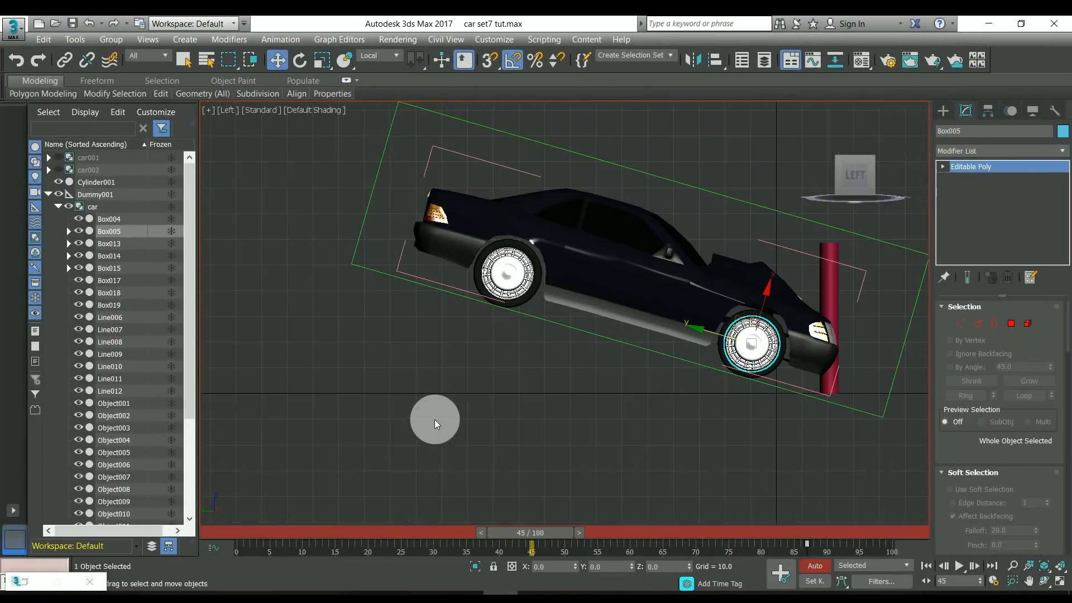
{"action": "middle_click_drag", "start_coordinate": [603, 503], "coordinate": [579, 498]}
{"action": "left_click_drag", "start_coordinate": [554, 534], "coordinate": [546, 532]}
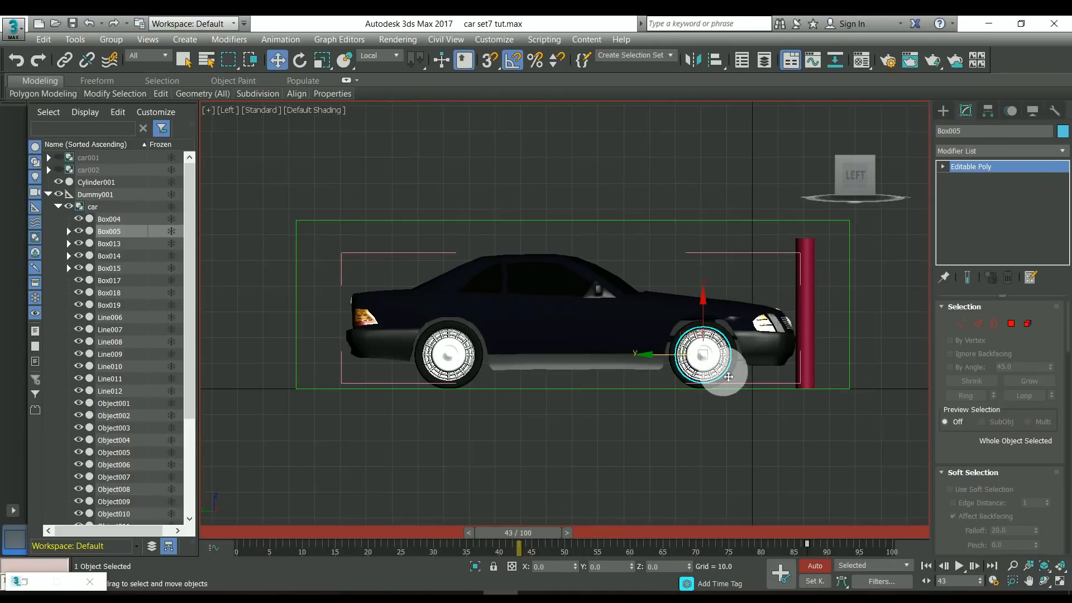
{"action": "left_click_drag", "start_coordinate": [730, 380], "coordinate": [579, 386]}
{"action": "left_click", "coordinate": [457, 366], "text": "ctrl"}
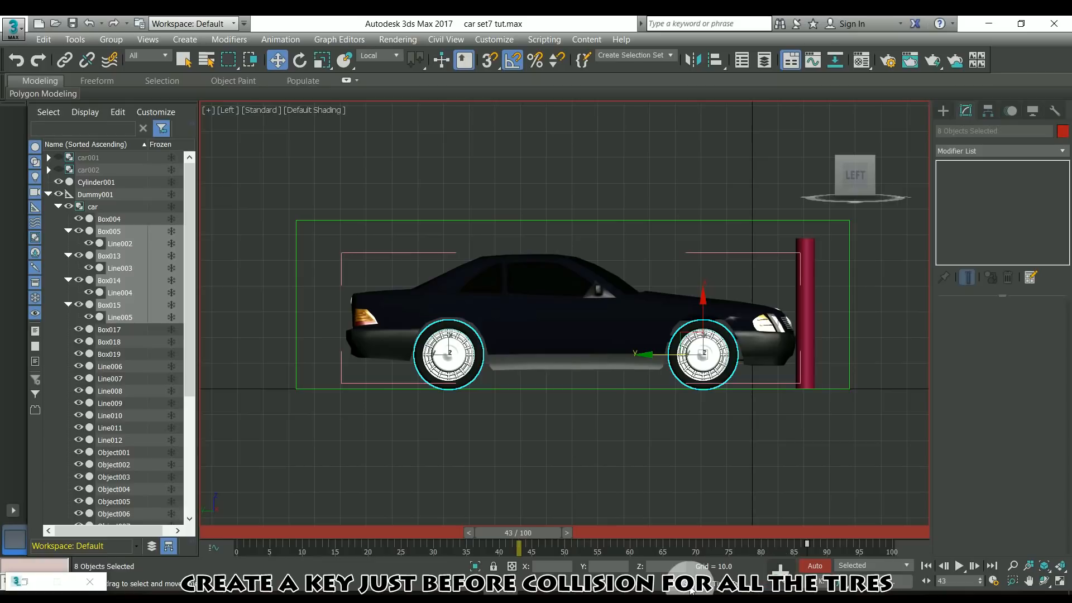
Lower the front wheels and tires slightly toward the ground at frames 44 and 45.
{"action": "left_click", "coordinate": [571, 532]}
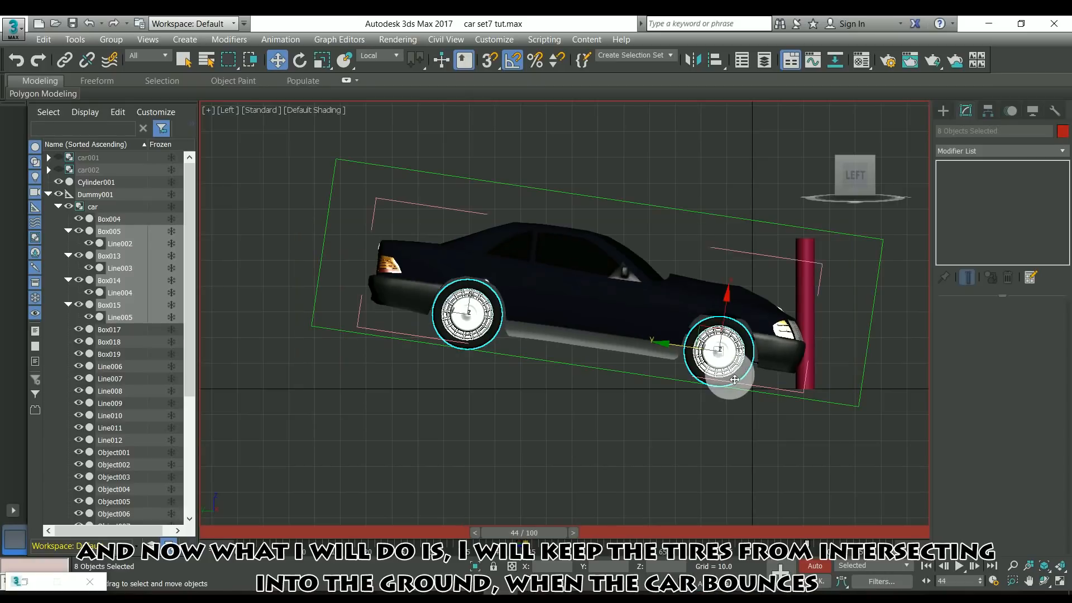
{"action": "scroll", "coordinate": [735, 380], "scroll_direction": "up", "scroll_amount": 4}
{"action": "left_click", "coordinate": [622, 359]}
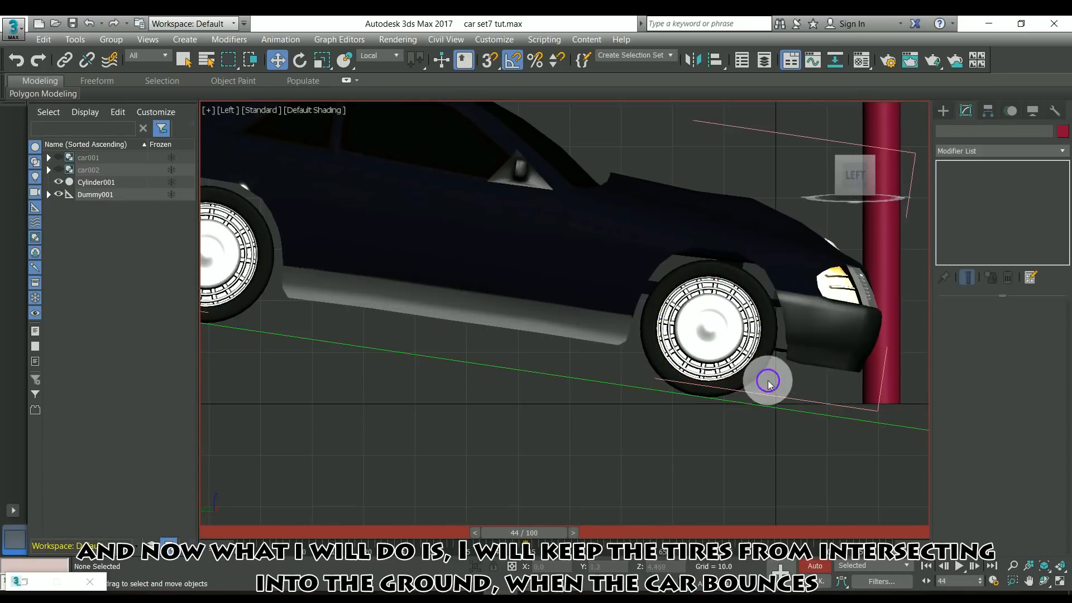
{"action": "left_click", "coordinate": [743, 374]}
{"action": "left_click_drag", "start_coordinate": [718, 297], "coordinate": [715, 303]}
{"action": "scroll", "coordinate": [715, 410], "scroll_direction": "up", "scroll_amount": 6}
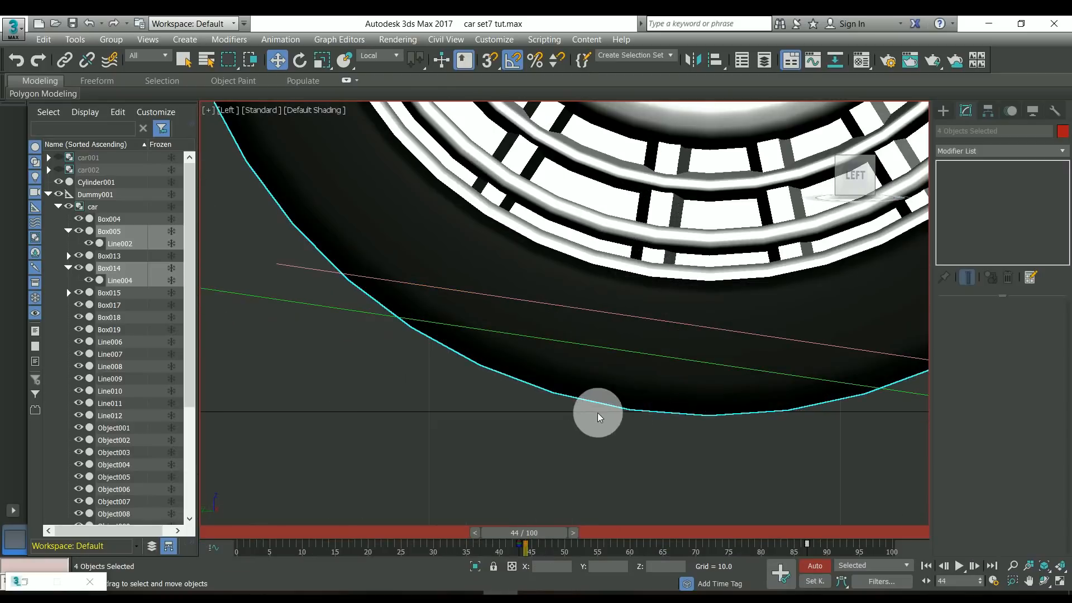
{"action": "scroll", "coordinate": [754, 425], "scroll_direction": "down", "scroll_amount": 6}
{"action": "left_click_drag", "start_coordinate": [561, 533], "coordinate": [568, 537]}
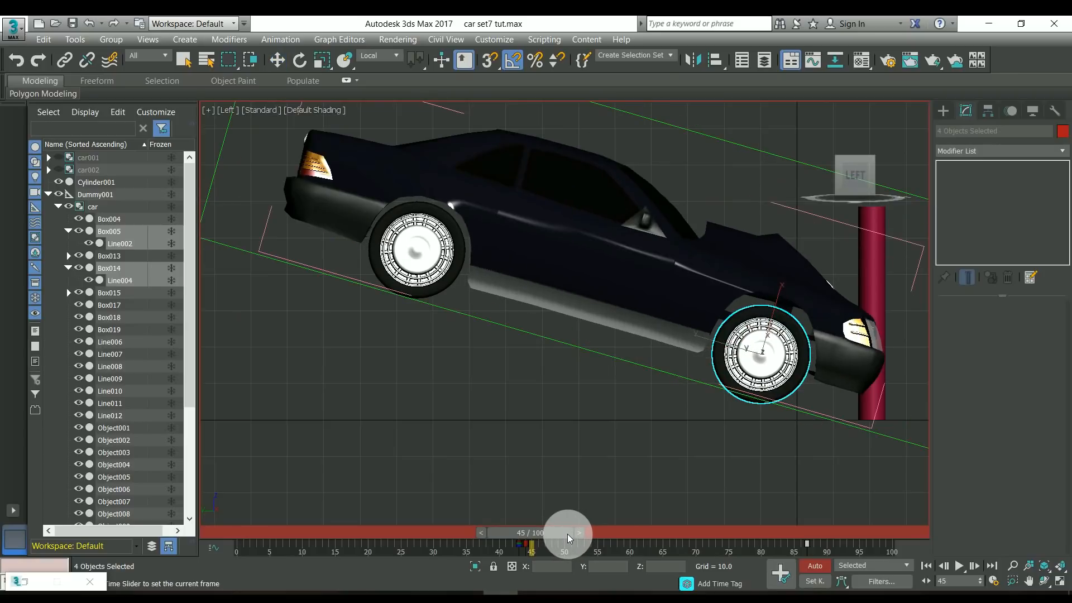
{"action": "key", "text": "w"}
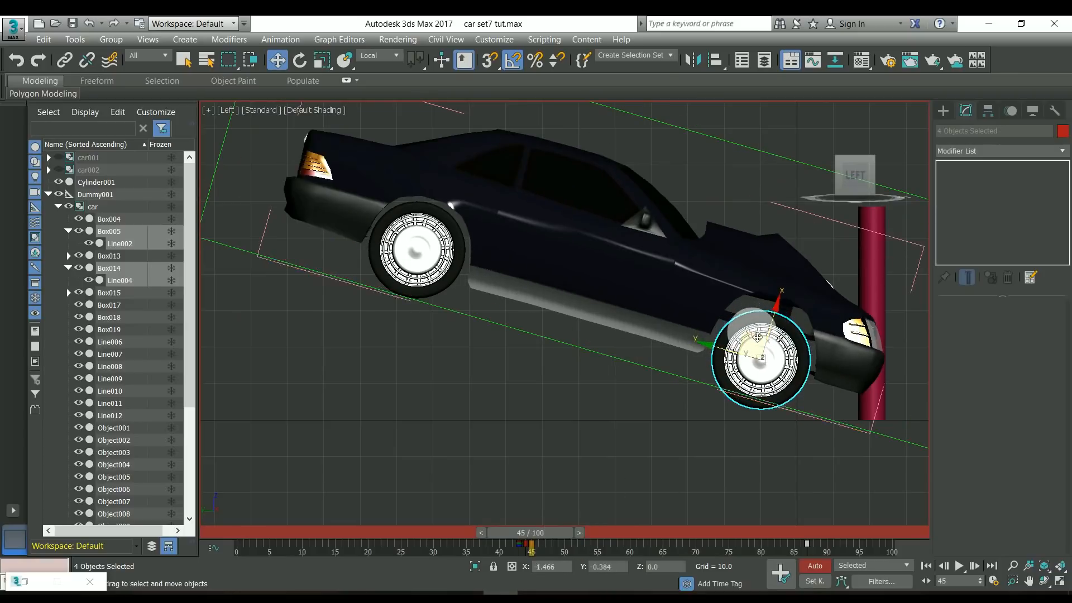
At frame 61, raise the front wheels and tires along their local X axis so they stop intersecting the ground.
{"action": "left_click_drag", "start_coordinate": [545, 532], "coordinate": [664, 544]}
{"action": "key", "text": "w"}
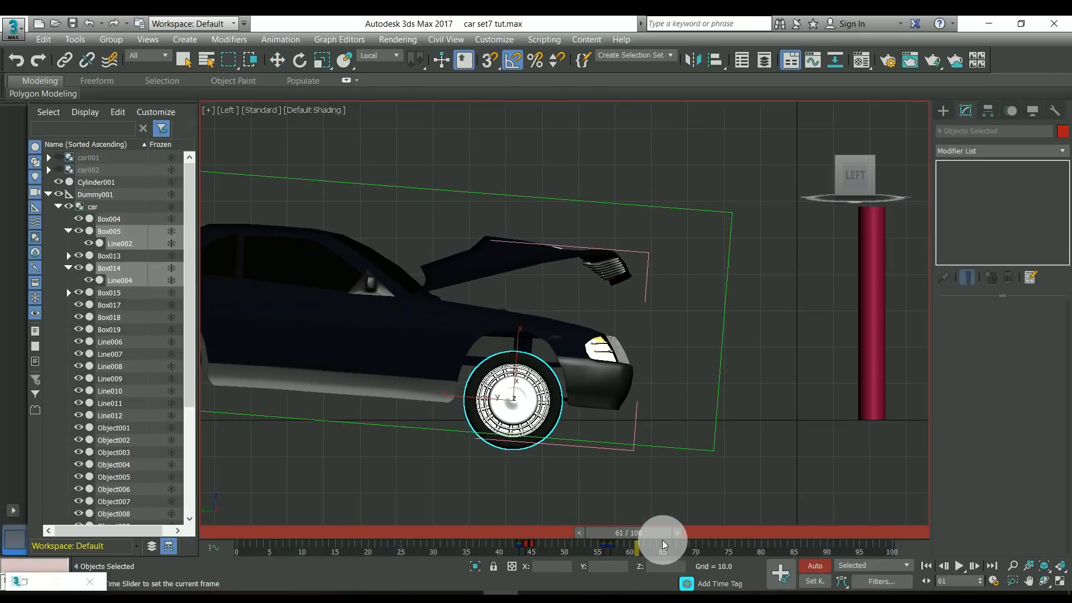
{"action": "scroll", "coordinate": [525, 459], "scroll_direction": "up", "scroll_amount": 2}
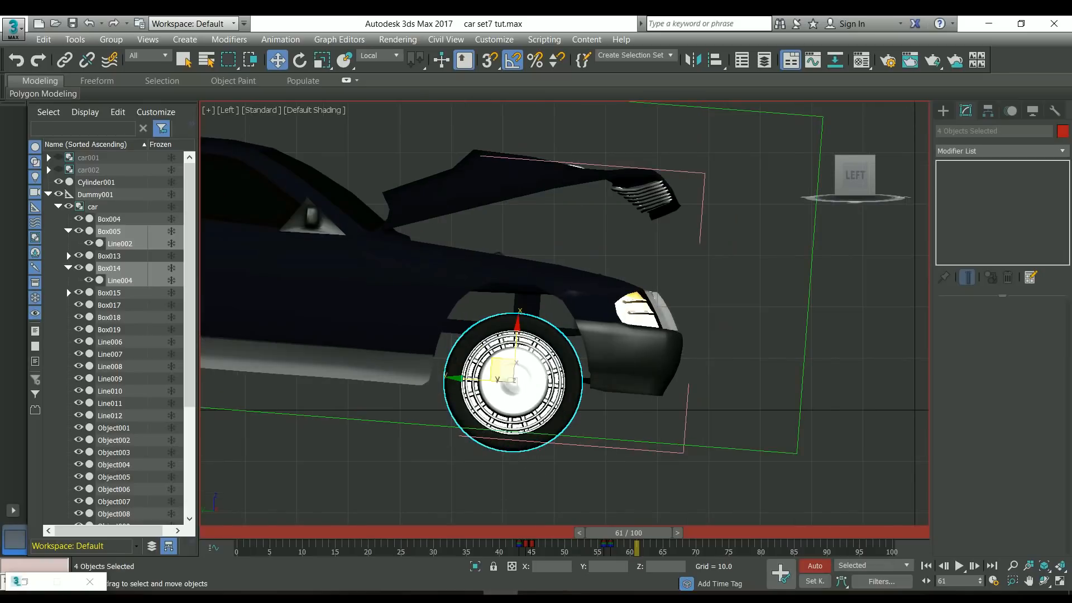
{"action": "middle_click_drag", "start_coordinate": [471, 416], "coordinate": [511, 391]}
{"action": "left_click_drag", "start_coordinate": [530, 333], "coordinate": [532, 291]}
Inspect the front wheels from an angle, reselect only Box005 and Box014, and return to the Left view.
{"action": "middle_click_drag", "start_coordinate": [541, 329], "coordinate": [375, 447], "text": "alt"}
{"action": "left_click", "coordinate": [438, 390]}
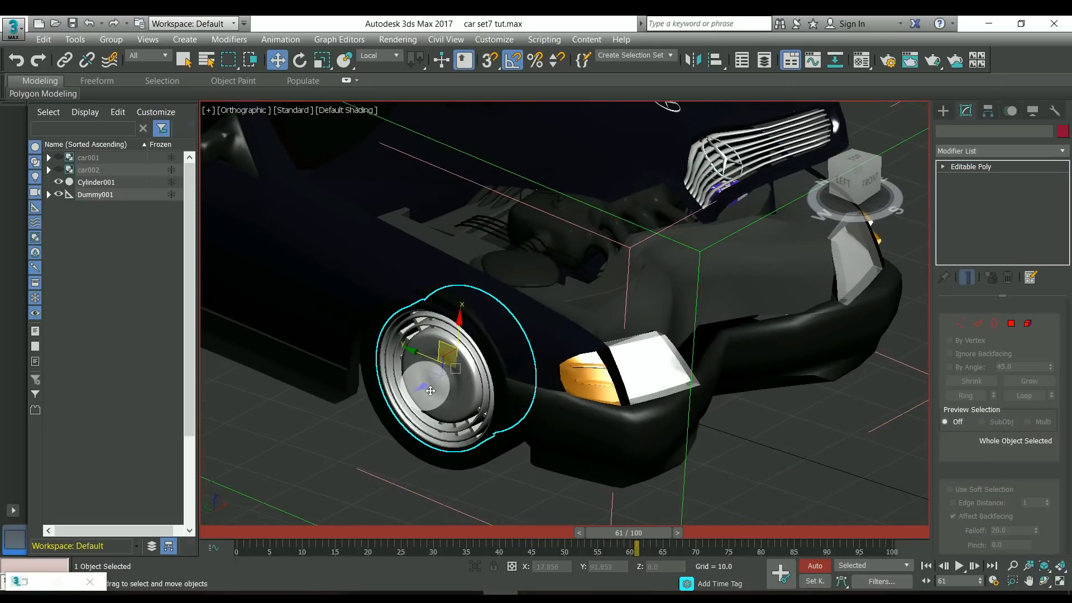
{"action": "middle_click_drag", "start_coordinate": [438, 389], "coordinate": [765, 462], "text": "alt"}
{"action": "left_click_drag", "start_coordinate": [770, 472], "coordinate": [774, 479]}
{"action": "key", "text": "ctrl+r"}
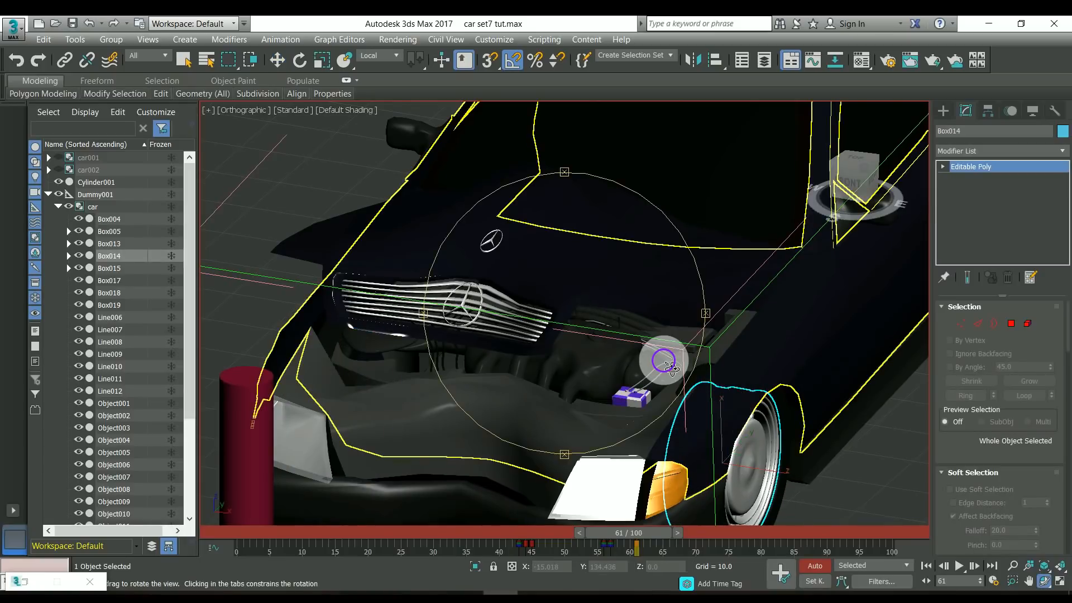
{"action": "key", "text": "l"}
{"action": "key", "text": "w"}
{"action": "left_click_drag", "start_coordinate": [417, 446], "coordinate": [330, 422]}
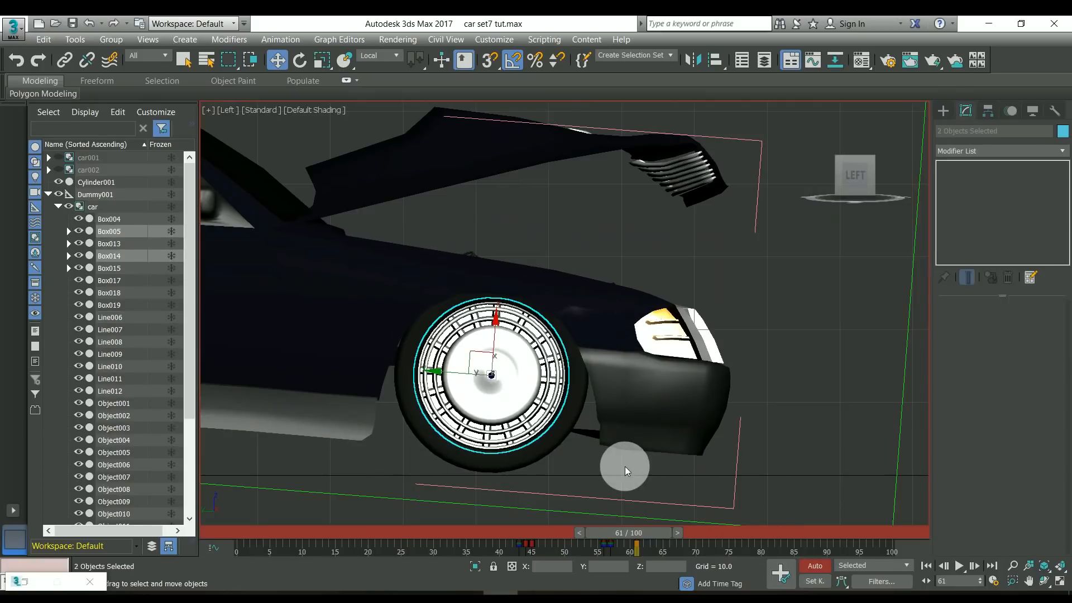
Lower the front wheels onto the ground at frame 69 and check their motion through frame 100.
{"action": "scroll", "coordinate": [625, 469], "scroll_direction": "down", "scroll_amount": 2}
{"action": "left_click_drag", "start_coordinate": [622, 545], "coordinate": [689, 539]}
{"action": "key", "text": "w"}
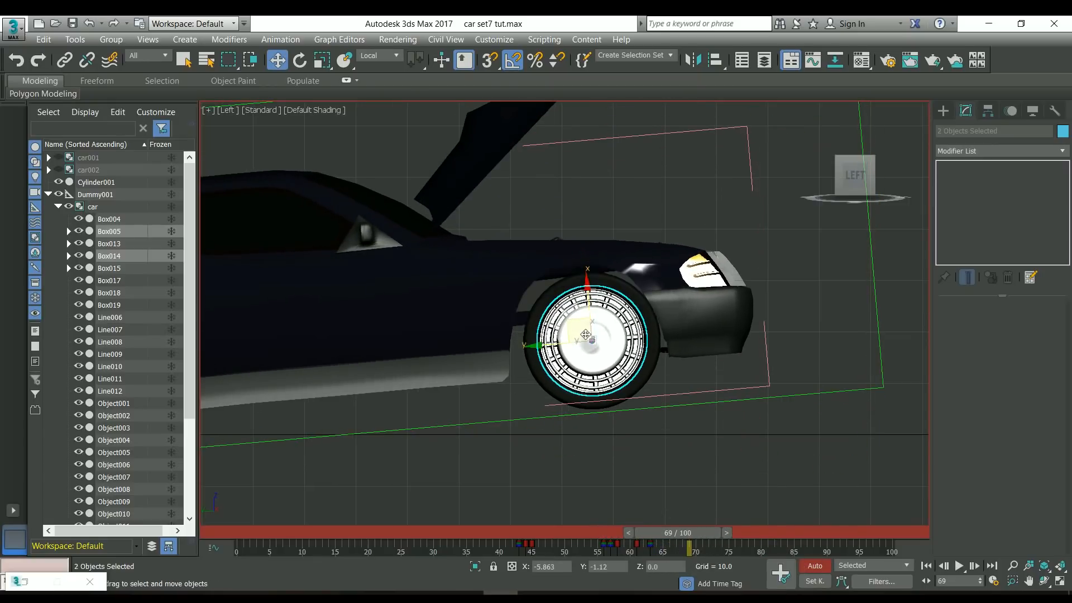
{"action": "left_click_drag", "start_coordinate": [586, 335], "coordinate": [581, 348]}
{"action": "left_click_drag", "start_coordinate": [696, 539], "coordinate": [888, 533]}
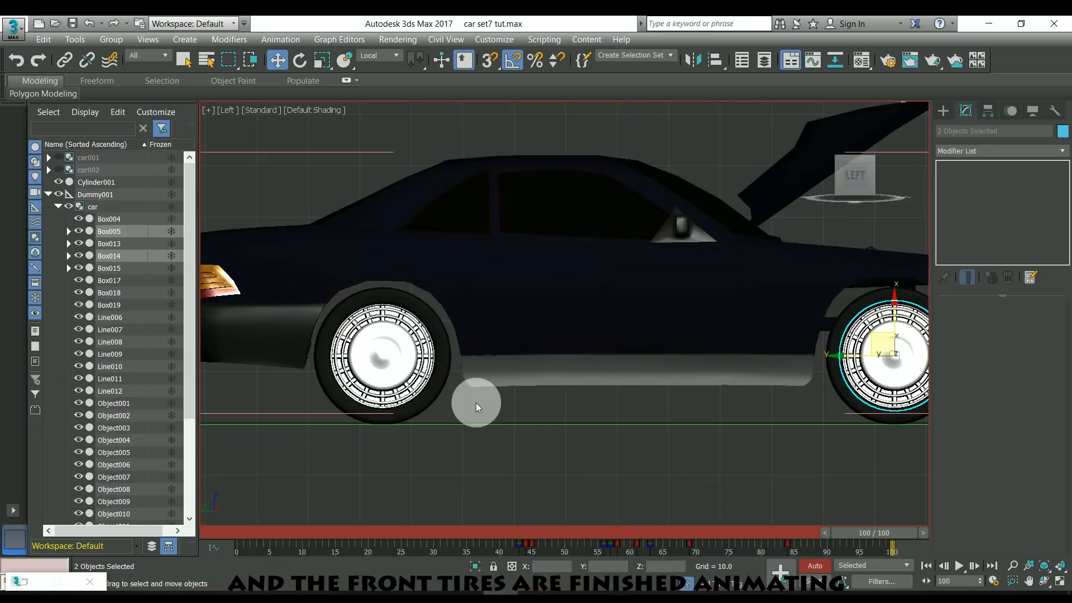
Select the rear wheels and tires and lower them along their local X axis at frame 45.
{"action": "left_click", "coordinate": [671, 554]}
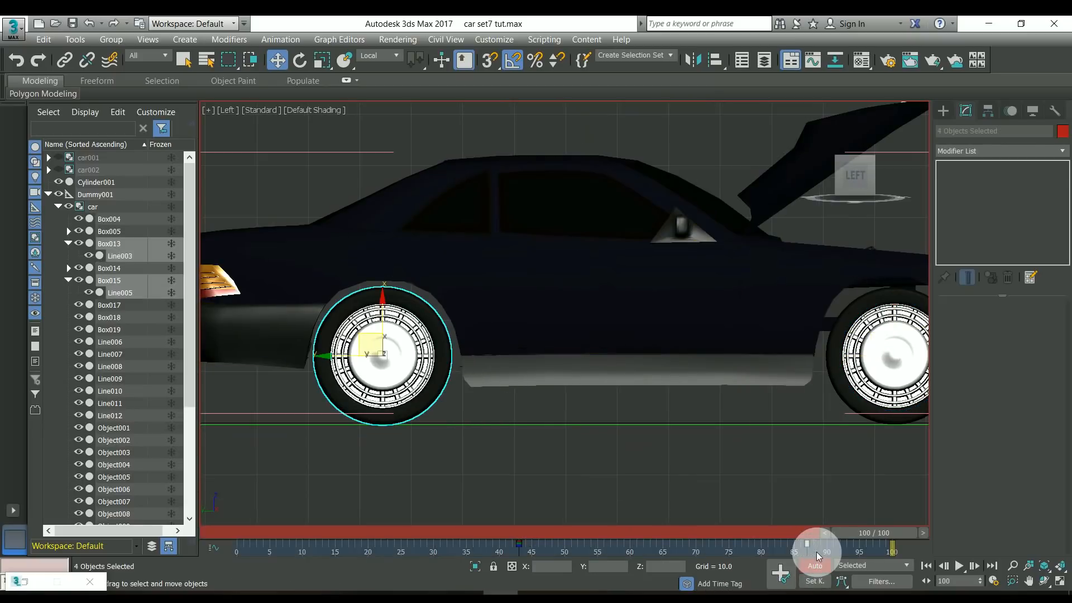
{"action": "left_click_drag", "start_coordinate": [874, 532], "coordinate": [528, 534]}
{"action": "scroll", "coordinate": [497, 457], "scroll_direction": "down", "scroll_amount": 2}
{"action": "middle_click_drag", "start_coordinate": [497, 457], "coordinate": [353, 408]}
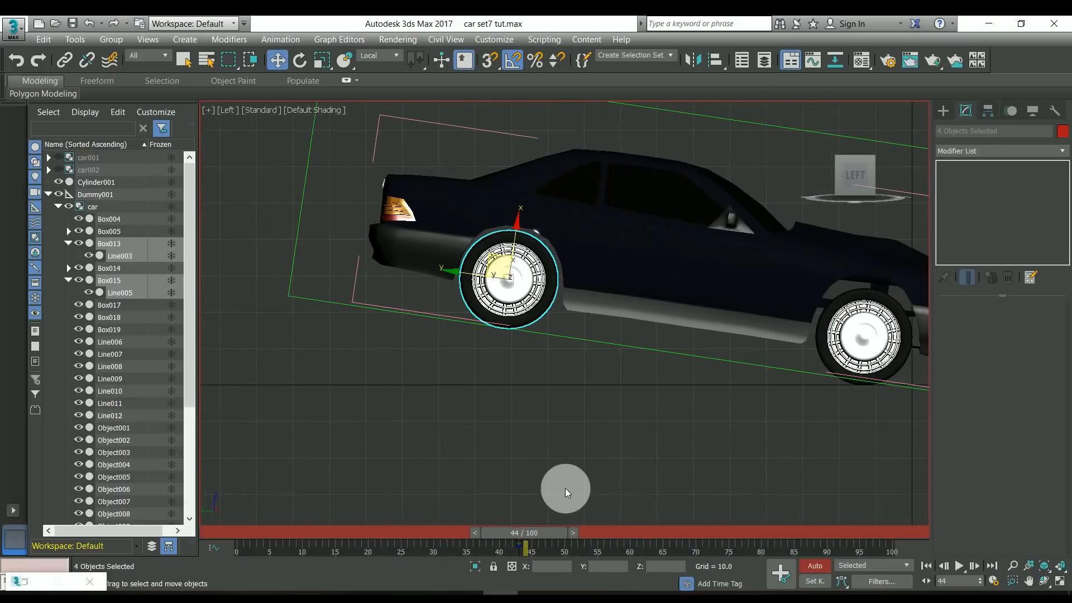
{"action": "middle_click_drag", "start_coordinate": [565, 488], "coordinate": [514, 515]}
{"action": "mouse_move", "coordinate": [524, 533]}
{"action": "left_mouse_down"}
{"action": "mouse_move", "coordinate": [504, 530]}
{"action": "mouse_move", "coordinate": [534, 532]}
{"action": "left_mouse_up"}
{"action": "key", "text": "w"}
{"action": "left_click_drag", "start_coordinate": [508, 219], "coordinate": [507, 235]}
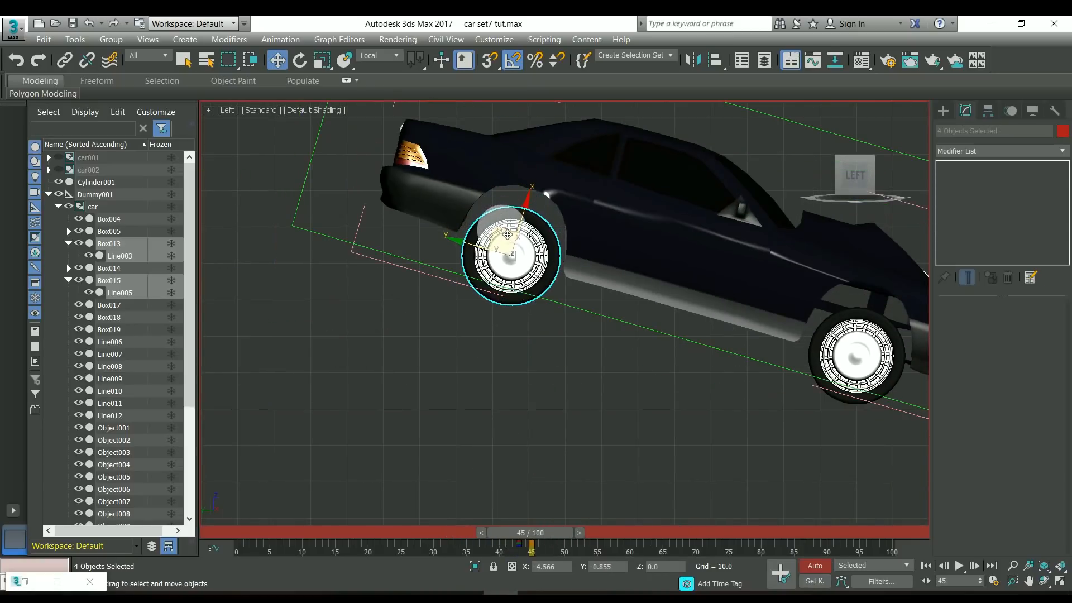
Raise the rear wheels and tires at frame 55 so they stop intersecting the ground.
{"action": "left_click_drag", "start_coordinate": [558, 531], "coordinate": [617, 533]}
{"action": "left_click", "coordinate": [544, 533]}
{"action": "middle_click_drag", "start_coordinate": [492, 449], "coordinate": [571, 450]}
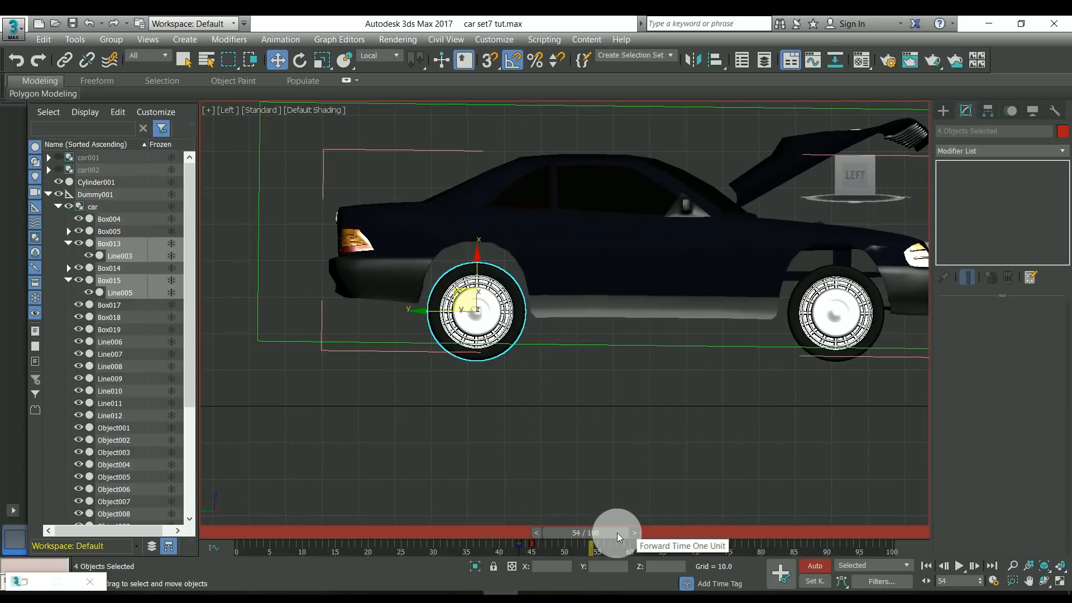
{"action": "left_click_drag", "start_coordinate": [617, 537], "coordinate": [623, 534]}
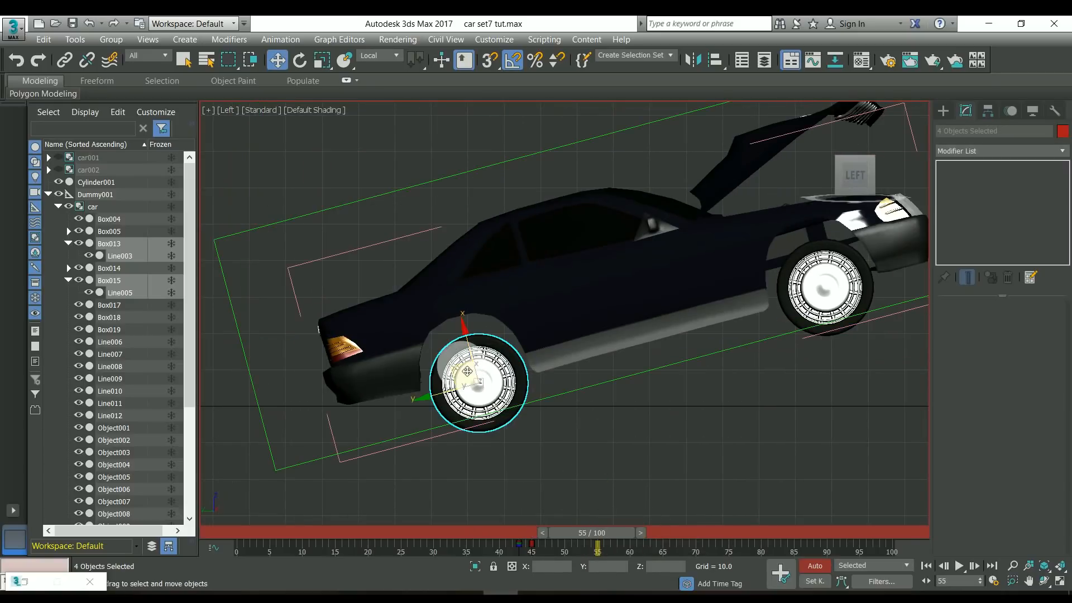
{"action": "left_click_drag", "start_coordinate": [468, 371], "coordinate": [464, 347]}
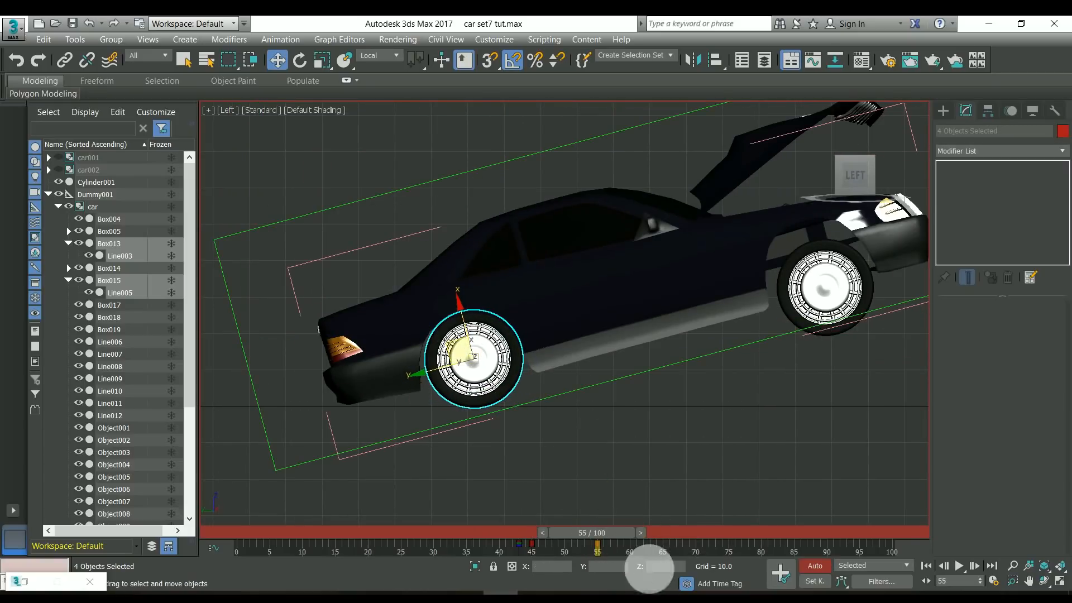
Lower the rear wheels out of their arches at frame 52 and adjust their height to the ground at frame 60.
{"action": "mouse_move", "coordinate": [600, 533]}
{"action": "left_mouse_down"}
{"action": "mouse_move", "coordinate": [575, 528]}
{"action": "mouse_move", "coordinate": [602, 530]}
{"action": "left_mouse_up"}
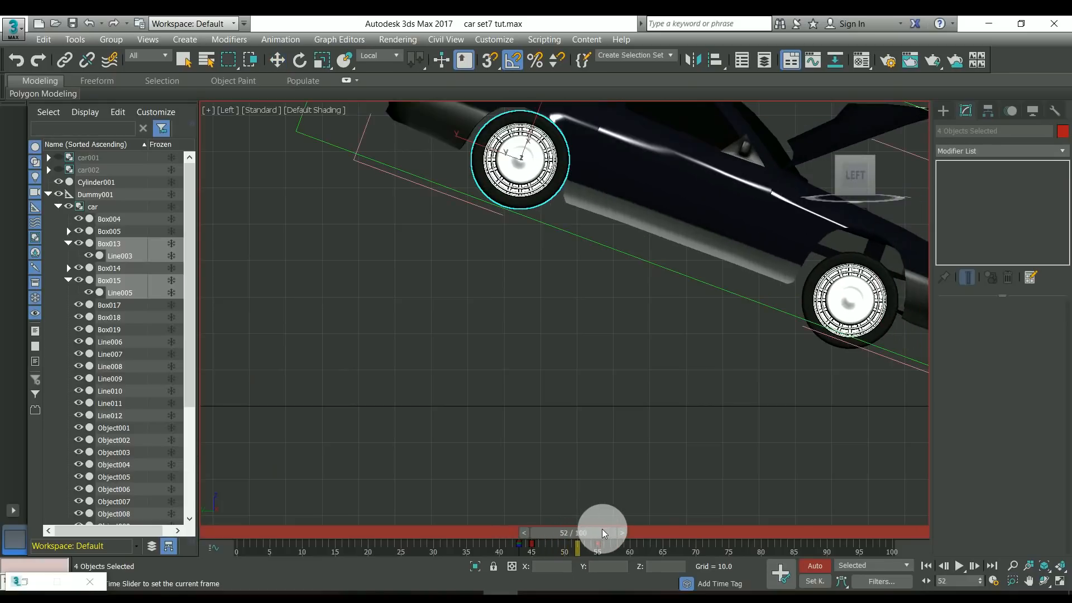
{"action": "middle_click_drag", "start_coordinate": [529, 229], "coordinate": [549, 263]}
{"action": "left_click_drag", "start_coordinate": [536, 182], "coordinate": [524, 197]}
{"action": "left_click_drag", "start_coordinate": [566, 530], "coordinate": [624, 534]}
{"action": "key", "text": "w"}
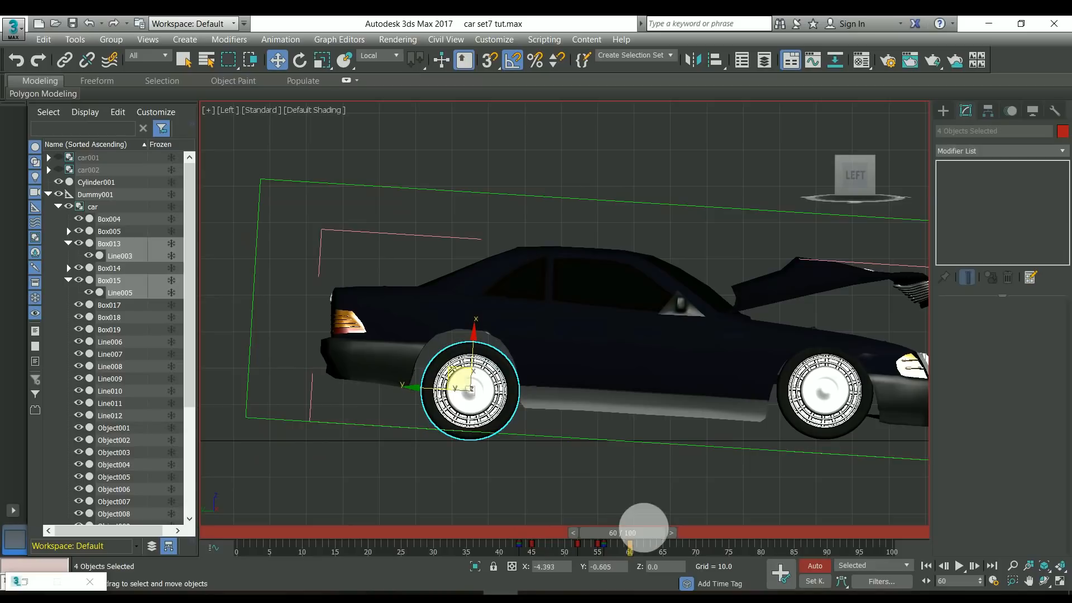
Adjust the rear wheels' height to the ground at frames 64, 70 and 84.
{"action": "left_click_drag", "start_coordinate": [652, 534], "coordinate": [685, 544]}
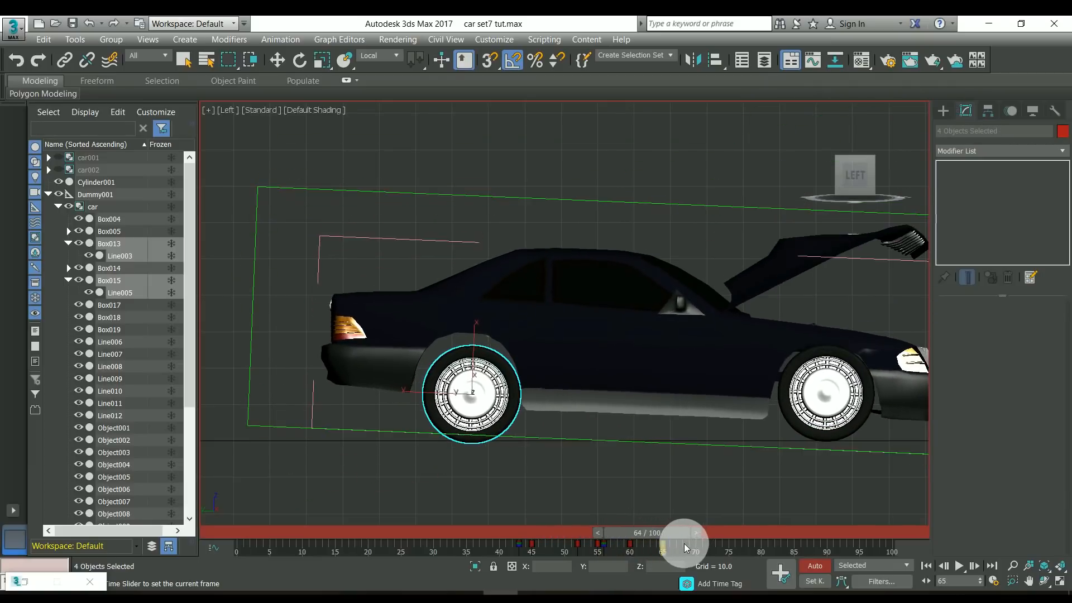
{"action": "key", "text": "w"}
{"action": "left_click_drag", "start_coordinate": [615, 530], "coordinate": [799, 542]}
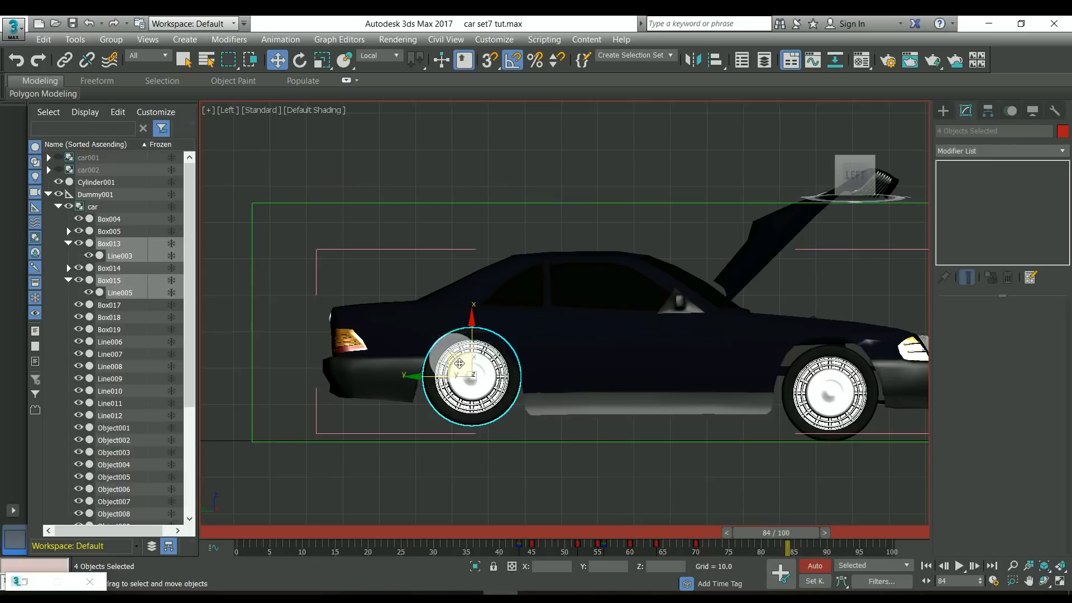
Turn off Auto Key, deselect the wheels, and play back the crash animation to review the tire motion.
{"action": "left_click_drag", "start_coordinate": [796, 532], "coordinate": [530, 444]}
{"action": "middle_click_drag", "start_coordinate": [531, 444], "coordinate": [505, 403]}
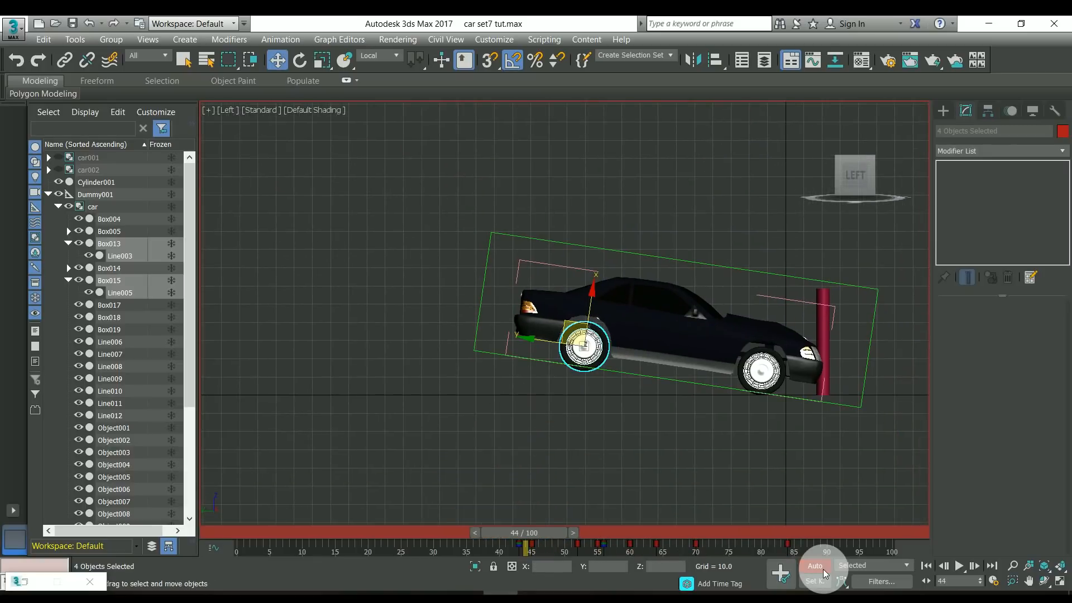
{"action": "left_click", "coordinate": [960, 566]}
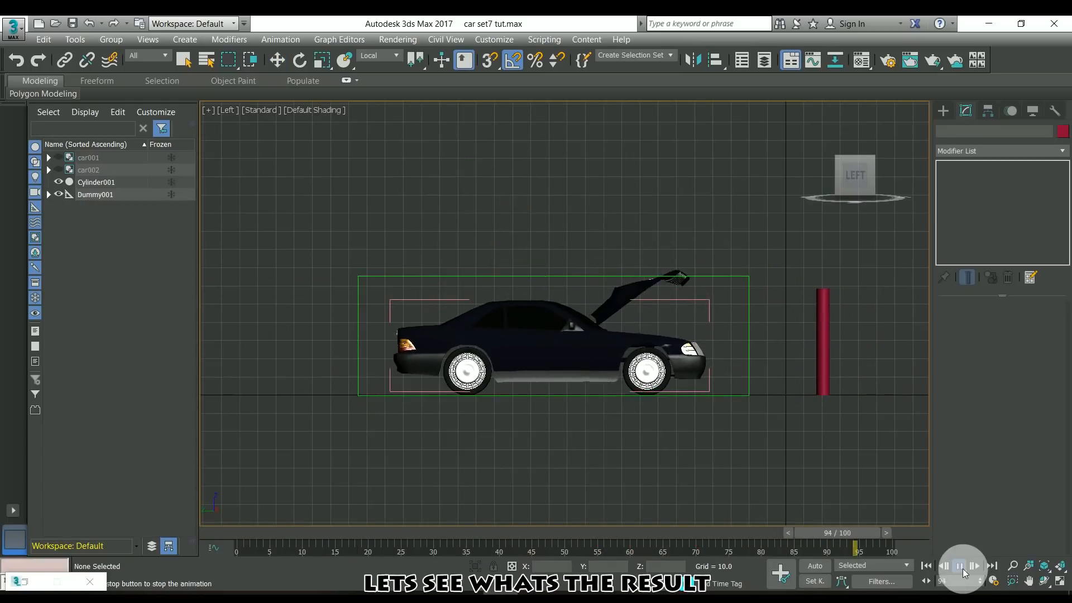
{"action": "left_click", "coordinate": [960, 568]}
{"action": "left_click_drag", "start_coordinate": [359, 535], "coordinate": [741, 543]}
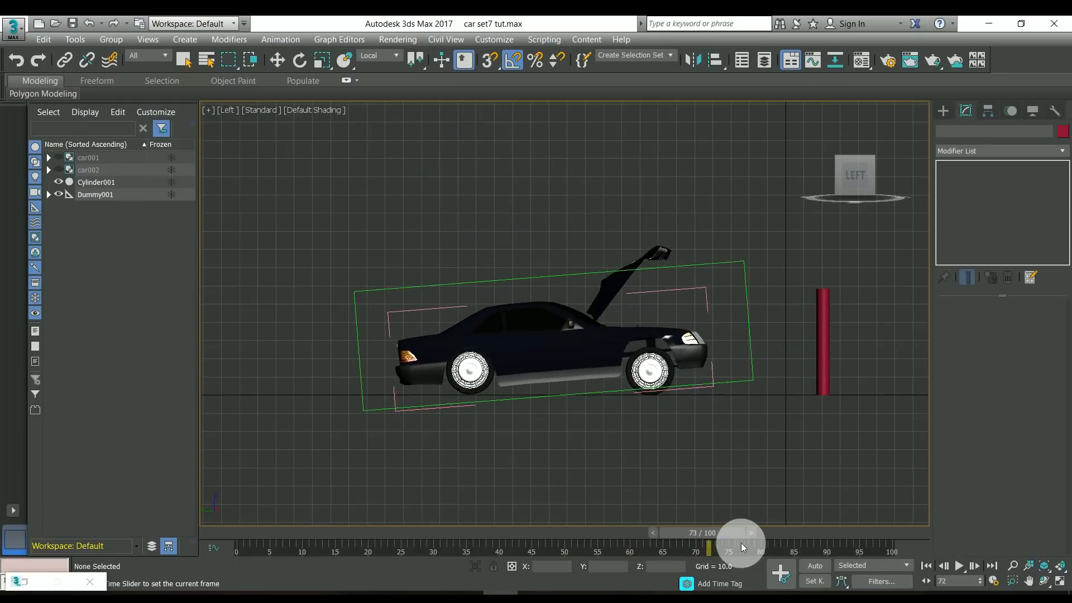
Set the time display to MM:SS:TICKS and scrub through the animation.
{"action": "left_click", "coordinate": [995, 582]}
{"action": "left_click", "coordinate": [517, 480]}
{"action": "left_click_drag", "start_coordinate": [416, 534], "coordinate": [672, 554]}
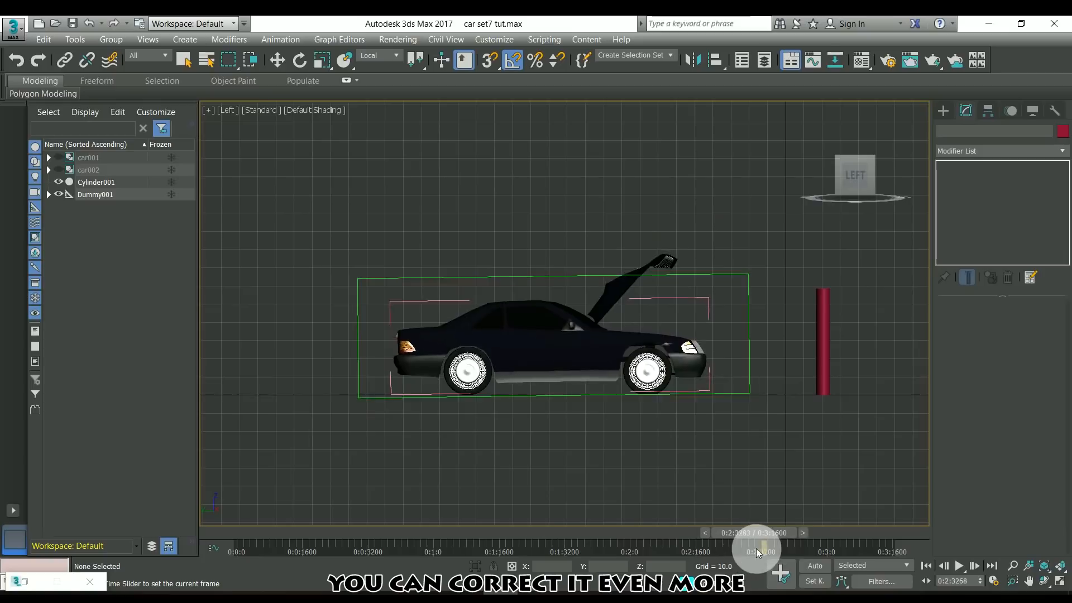
Select the car body Plane007 in an angled view, turn on Auto Key, and set the time display to Frames.
{"action": "middle_click_drag", "start_coordinate": [503, 335], "coordinate": [617, 330], "text": "alt"}
{"action": "left_click", "coordinate": [617, 324]}
{"action": "scroll", "coordinate": [603, 321], "scroll_direction": "up", "scroll_amount": 2}
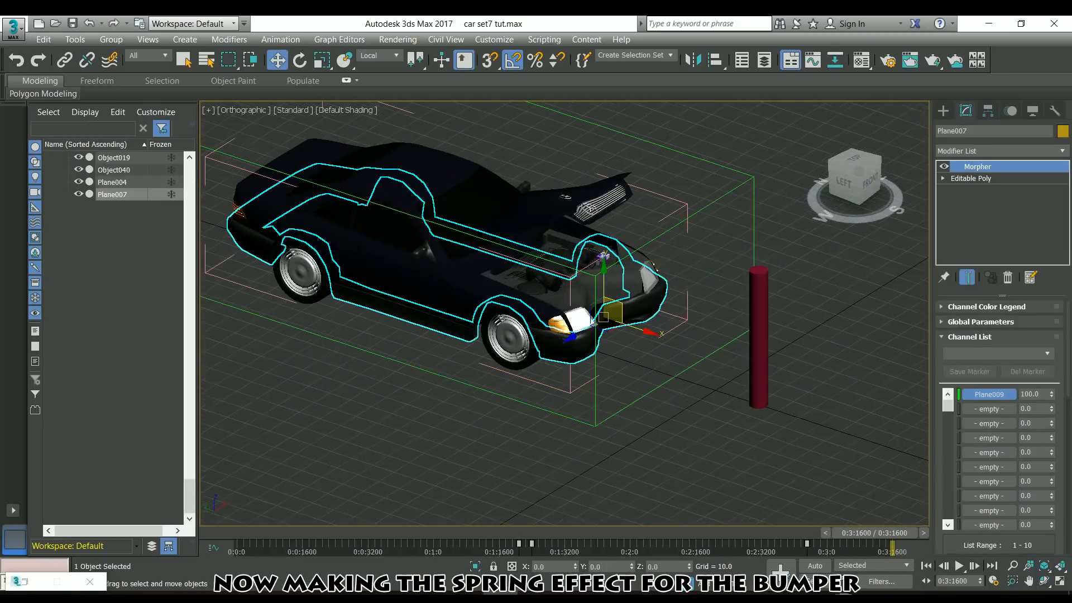
{"action": "left_click", "coordinate": [817, 565]}
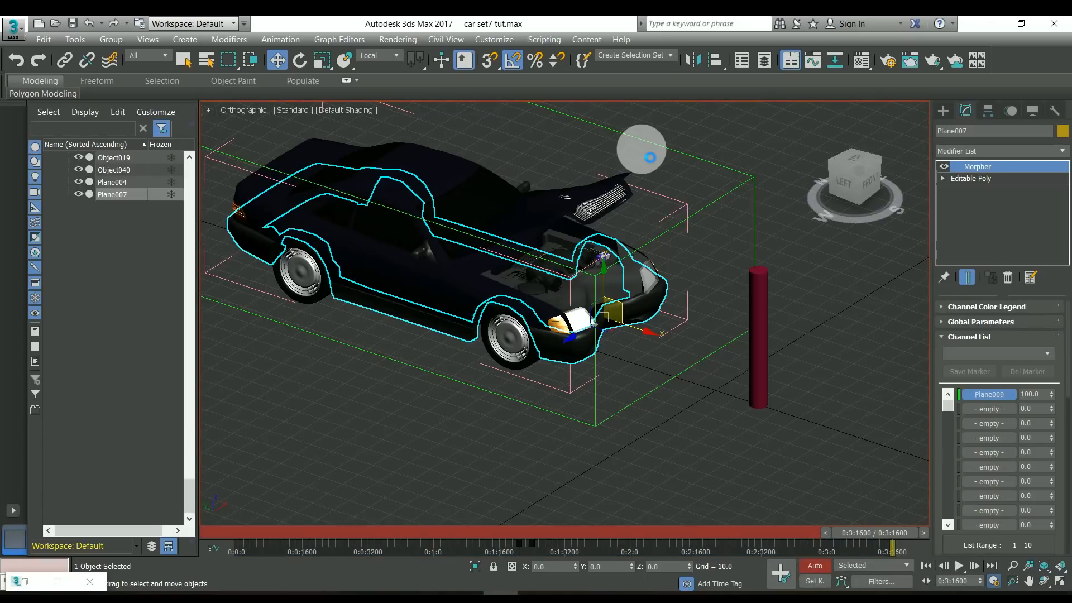
{"action": "left_click", "coordinate": [535, 473]}
Key the body's Plane009 morph channel at 59 on frame 49 and check the deformation from frame 44 onward.
{"action": "mouse_move", "coordinate": [529, 532]}
{"action": "left_mouse_down"}
{"action": "mouse_move", "coordinate": [503, 533]}
{"action": "mouse_move", "coordinate": [517, 532]}
{"action": "left_mouse_up"}
{"action": "left_click_drag", "start_coordinate": [544, 537], "coordinate": [562, 540]}
{"action": "key", "text": "w"}
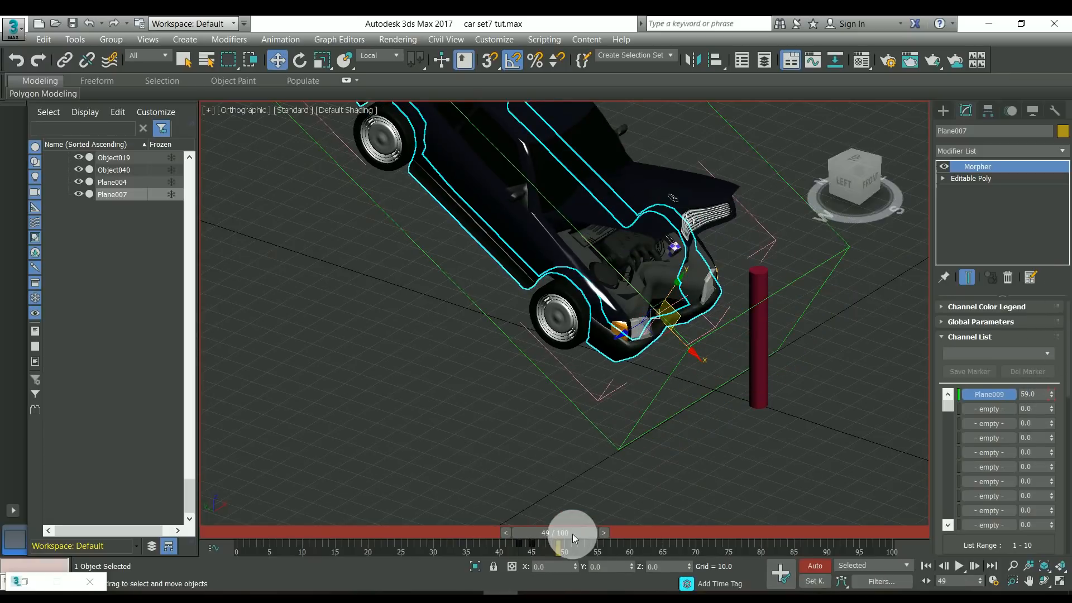
{"action": "left_click_drag", "start_coordinate": [573, 537], "coordinate": [545, 533]}
{"action": "scroll", "coordinate": [742, 383], "scroll_direction": "up", "scroll_amount": 5}
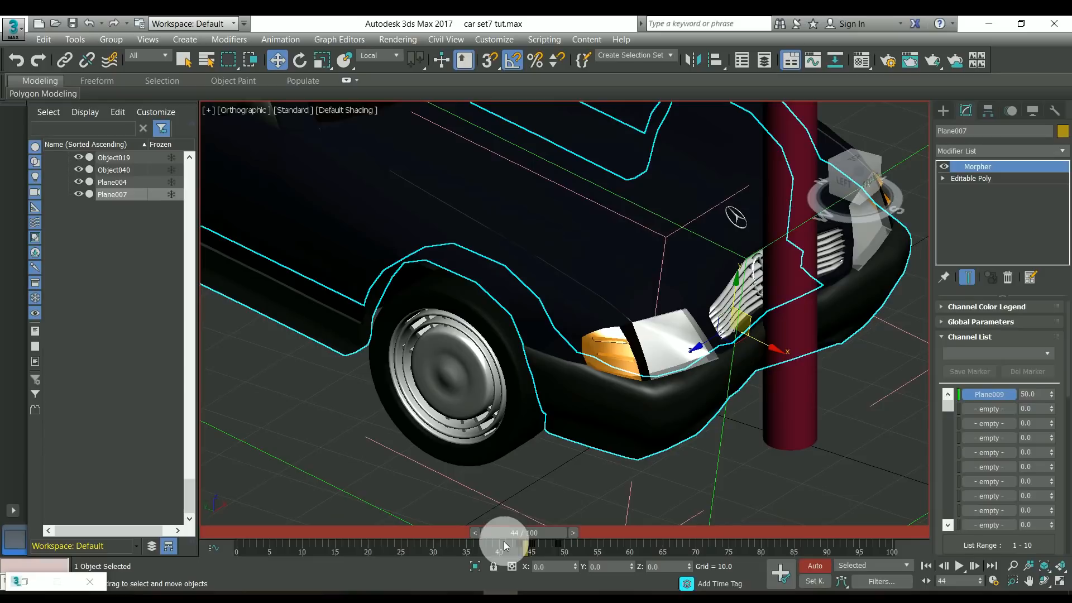
{"action": "left_click_drag", "start_coordinate": [541, 535], "coordinate": [566, 540]}
{"action": "scroll", "coordinate": [605, 465], "scroll_direction": "down", "scroll_amount": 4}
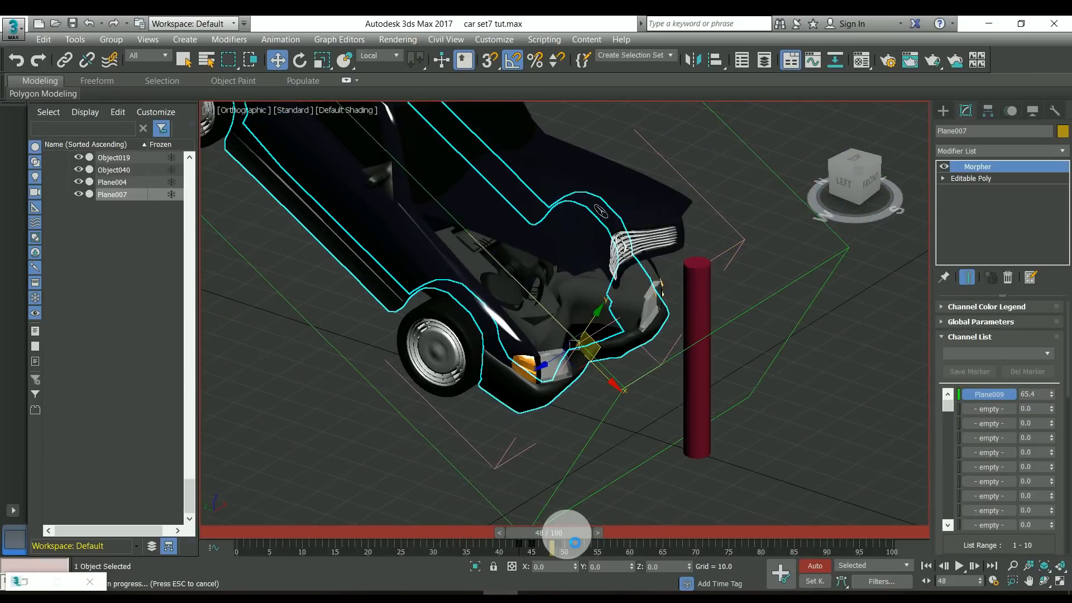
Key the Plane009 morph channel at 100 on frame 55.
{"action": "left_click_drag", "start_coordinate": [571, 540], "coordinate": [603, 537]}
{"action": "key", "text": "w"}
{"action": "left_click_drag", "start_coordinate": [1051, 394], "coordinate": [1063, 375]}
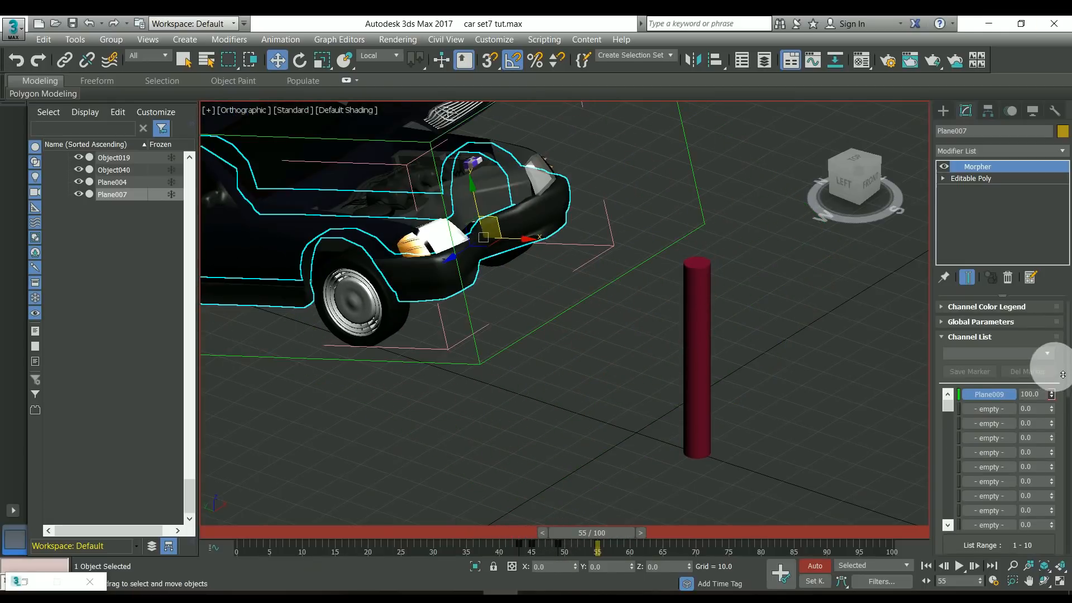
Key the Plane009 morph channel at 68 on frame 68.
{"action": "left_click_drag", "start_coordinate": [598, 527], "coordinate": [689, 530]}
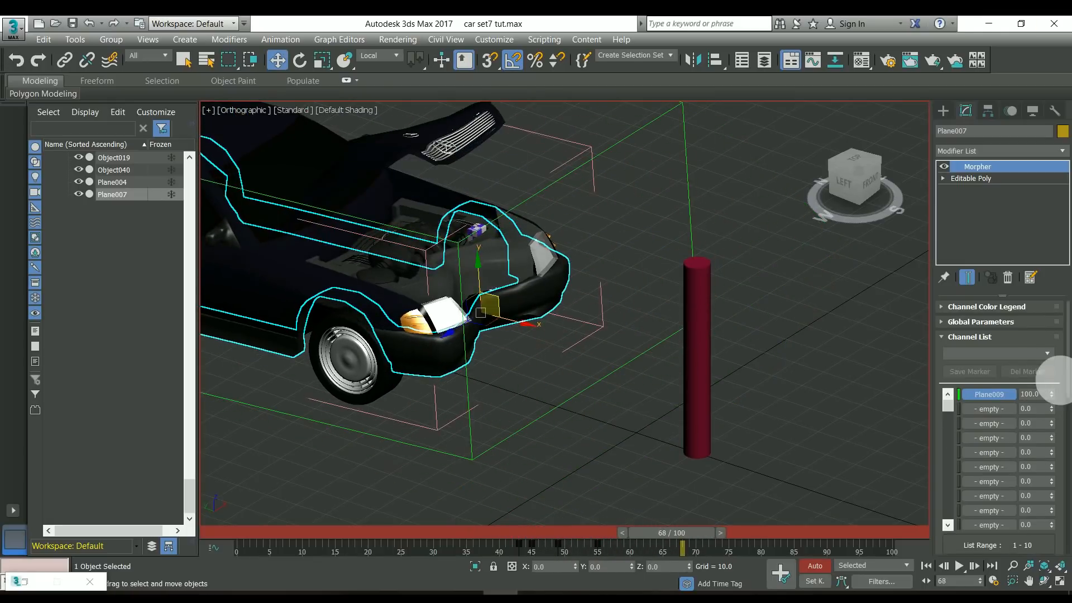
{"action": "left_click_drag", "start_coordinate": [1059, 414], "coordinate": [1059, 421]}
{"action": "scroll", "coordinate": [838, 463], "scroll_direction": "down", "scroll_amount": 3}
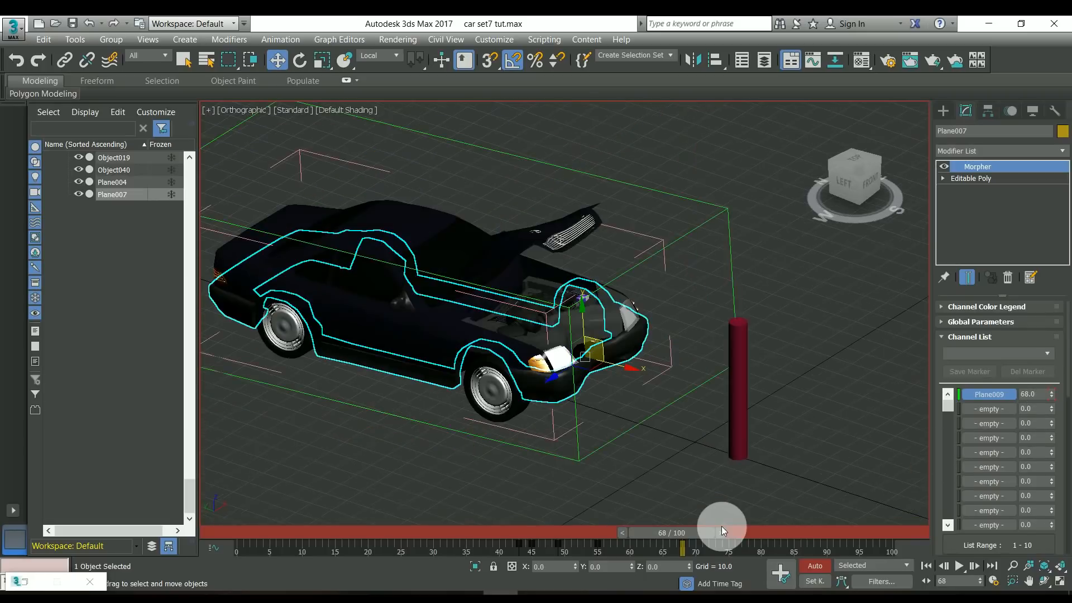
Switch the time display to MM:SS:TICKS and scrub through the bumper's spring motion in the Perspective view.
{"action": "left_click_drag", "start_coordinate": [704, 532], "coordinate": [632, 541]}
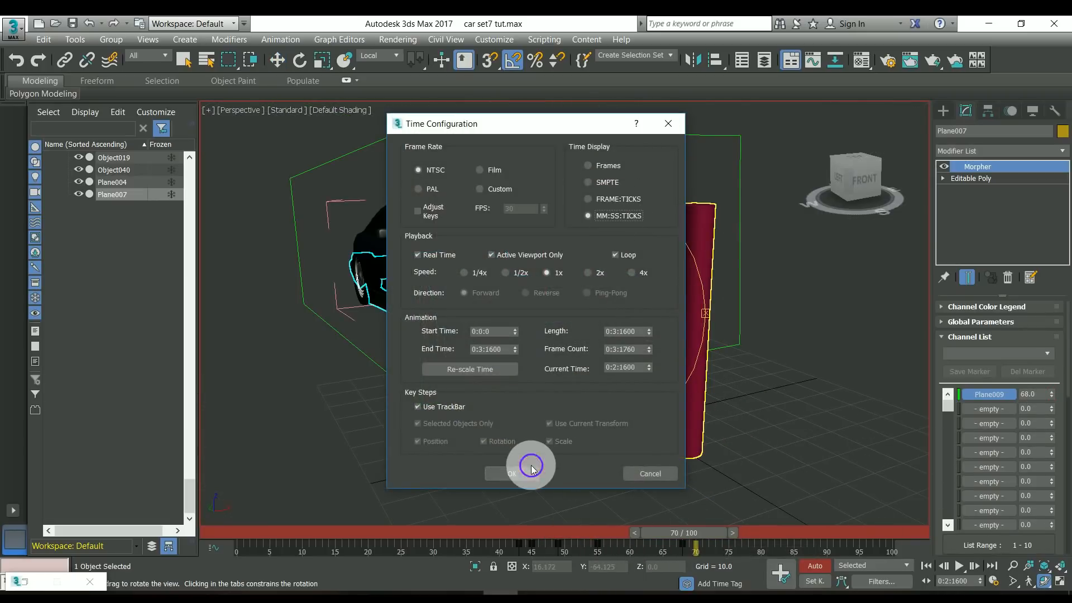
{"action": "left_click", "coordinate": [530, 469]}
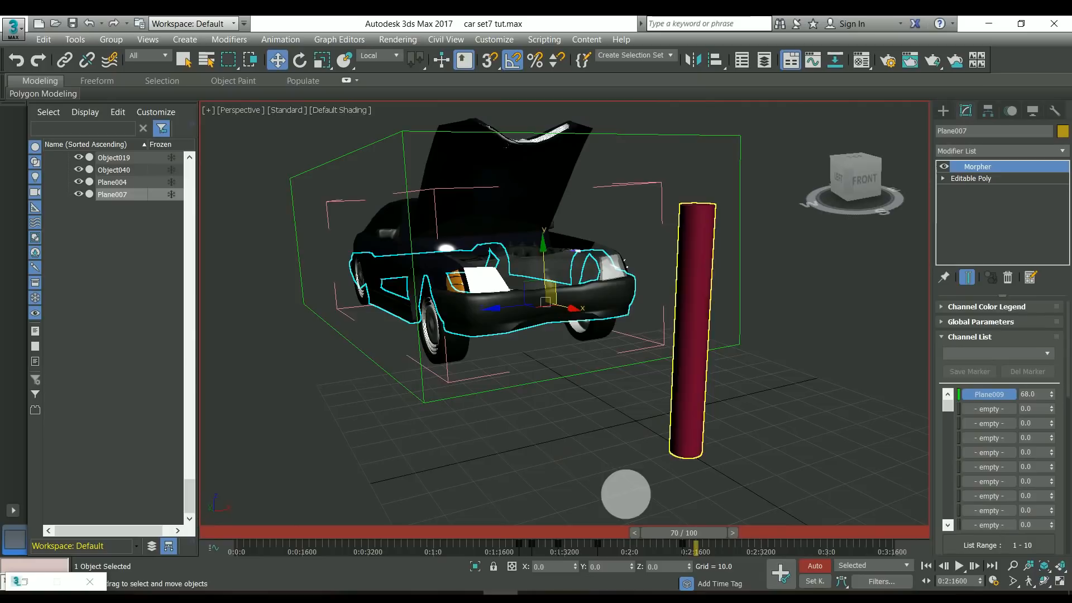
{"action": "left_click_drag", "start_coordinate": [518, 530], "coordinate": [893, 536]}
Turn off Auto Key and return the time display to Frames.
{"action": "key", "text": "w"}
{"action": "left_click", "coordinate": [814, 567]}
{"action": "left_click", "coordinate": [993, 581]}
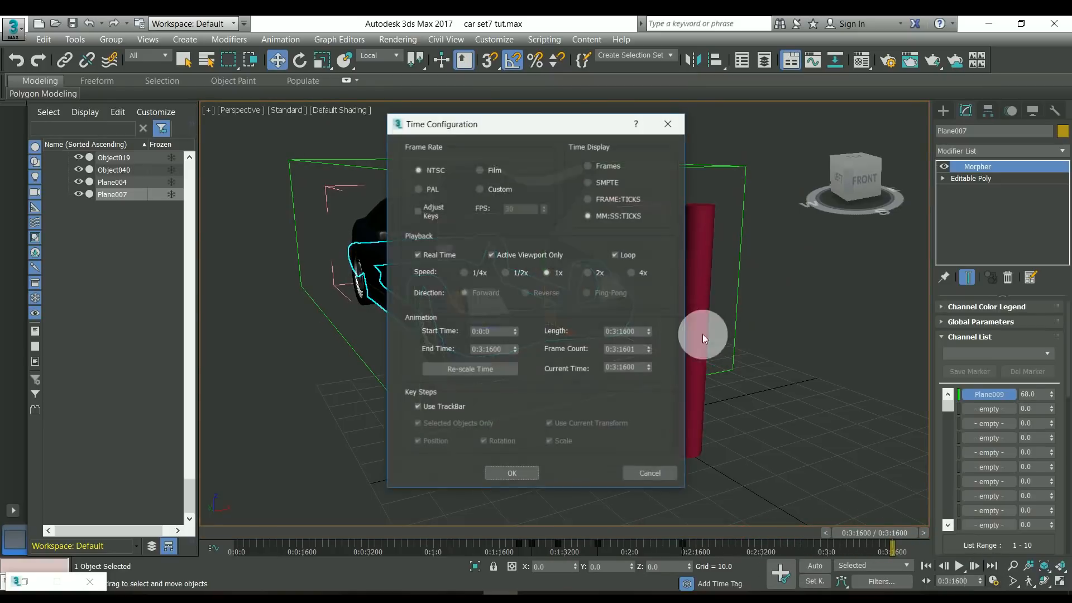
{"action": "left_click", "coordinate": [511, 474]}
Select both front headlights, Object001 and Object008, and go to the collision at frame 44.
{"action": "left_click", "coordinate": [943, 111]}
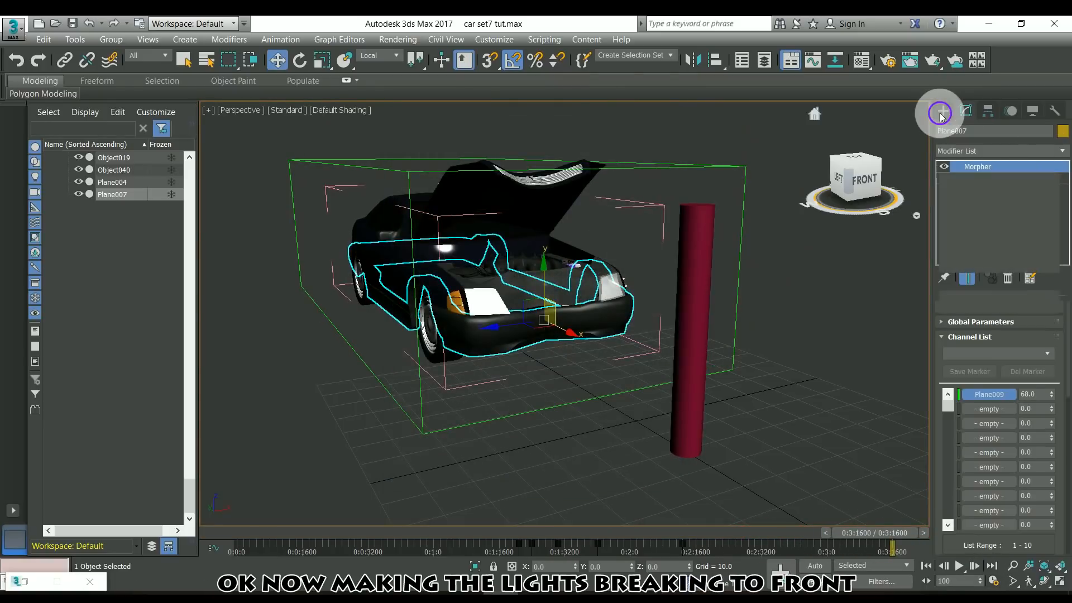
{"action": "left_click", "coordinate": [611, 296]}
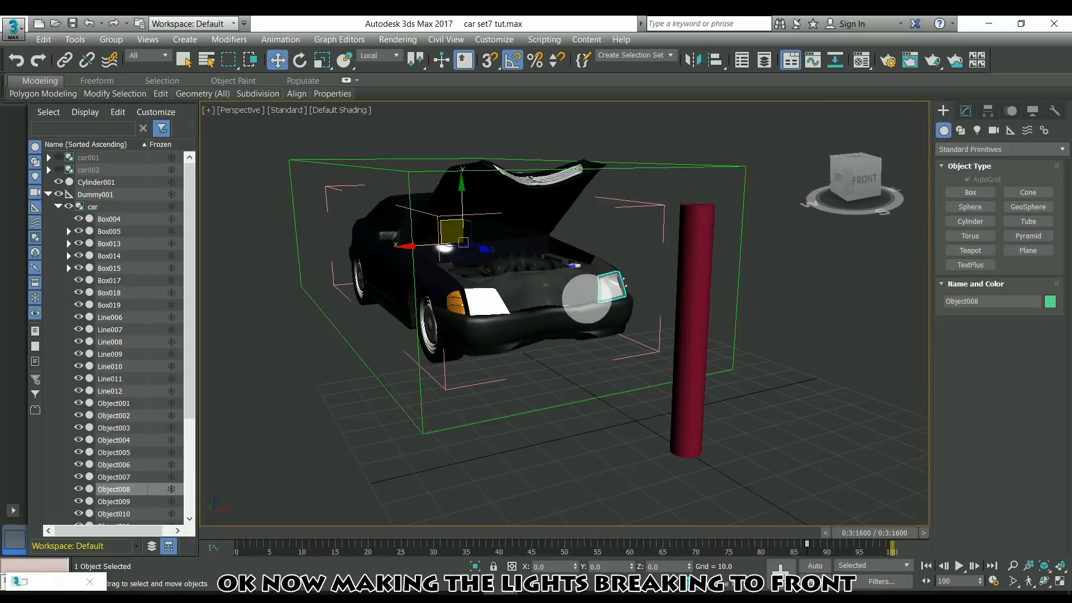
{"action": "left_click", "coordinate": [494, 307], "text": "ctrl"}
{"action": "middle_click_drag", "start_coordinate": [617, 368], "coordinate": [637, 357], "text": "alt"}
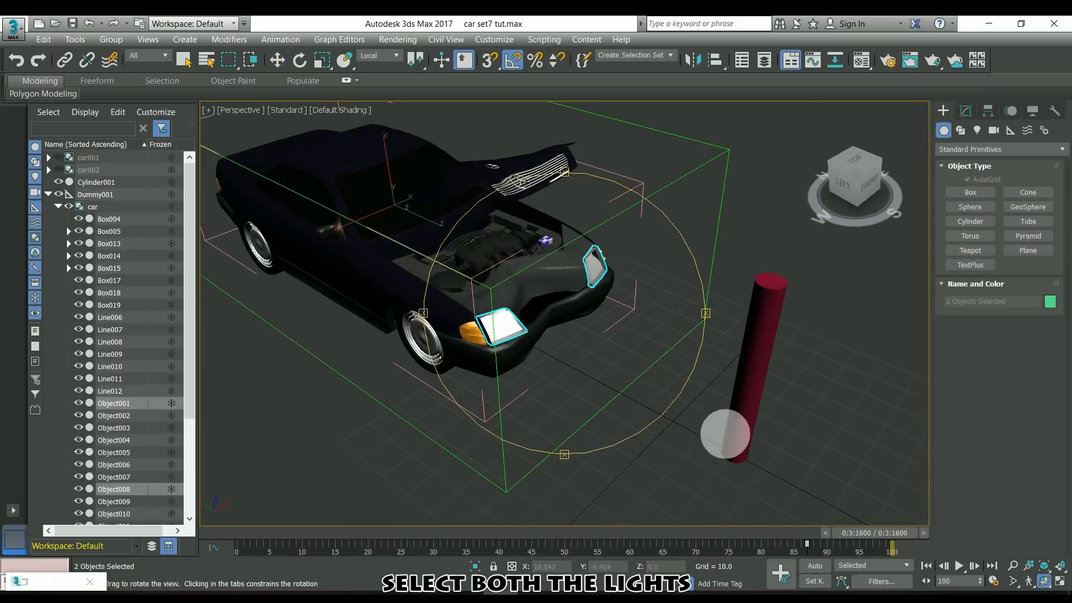
{"action": "left_click_drag", "start_coordinate": [675, 532], "coordinate": [528, 537]}
{"action": "middle_click_drag", "start_coordinate": [666, 439], "coordinate": [615, 382]}
{"action": "scroll", "coordinate": [670, 378], "scroll_direction": "up", "scroll_amount": 3}
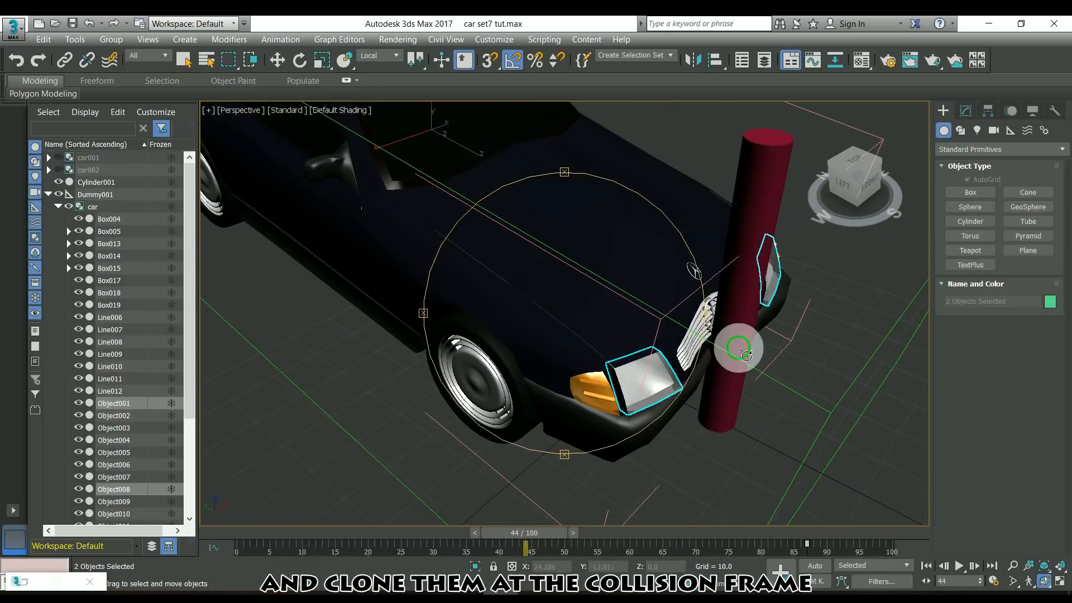
{"action": "key", "text": "w"}
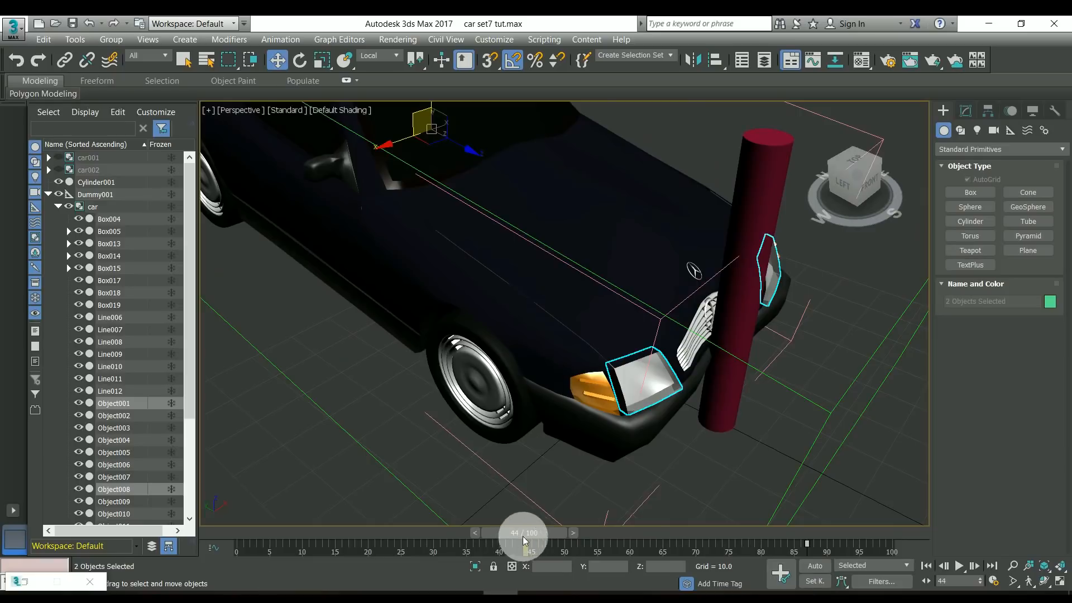
Clone both headlights as copies and unlink the copies from the car group.
{"action": "right_click", "coordinate": [657, 494]}
{"action": "left_click", "coordinate": [692, 471]}
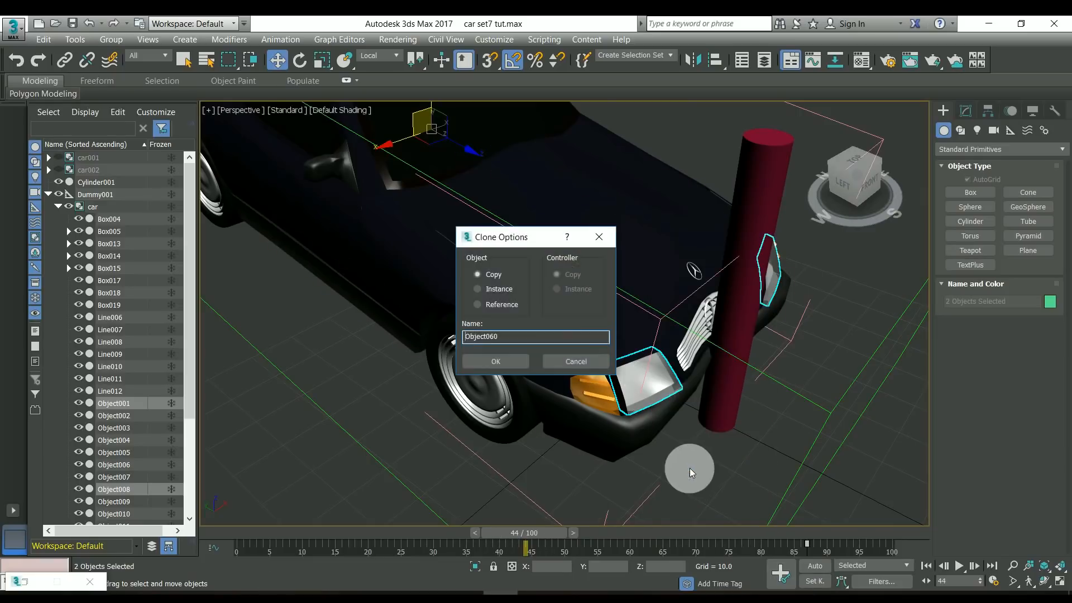
{"action": "left_click", "coordinate": [499, 362]}
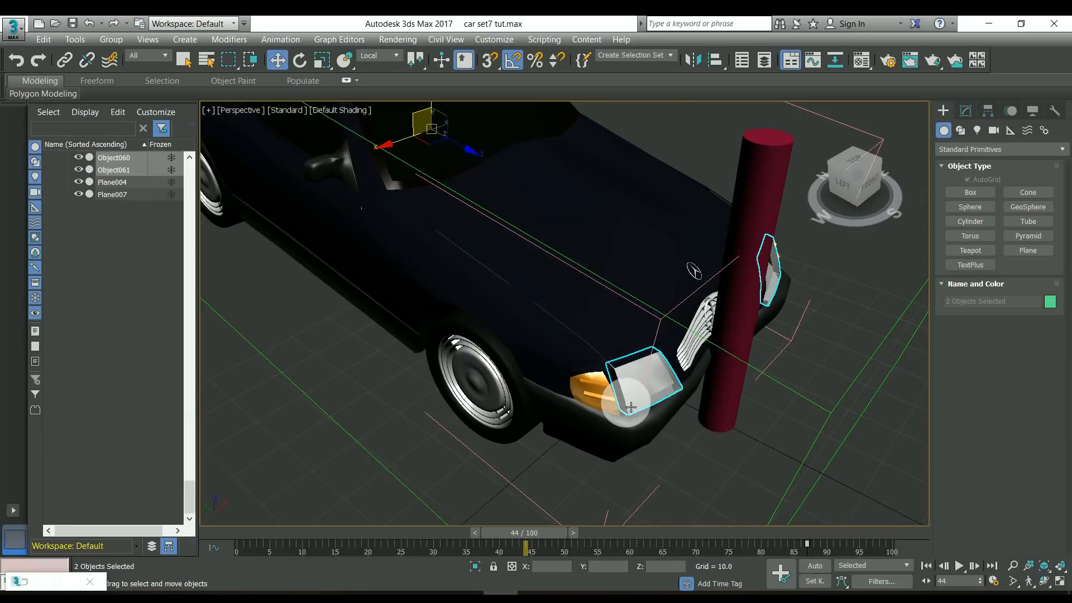
{"action": "left_click", "coordinate": [91, 63]}
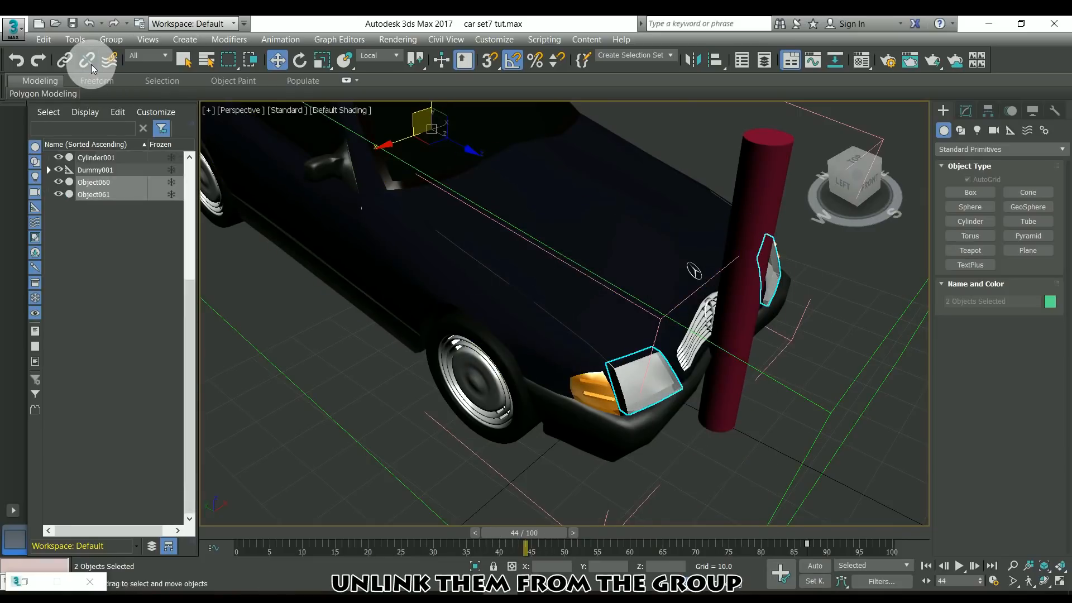
Go to frame 41 and, in the Top view, create a box about 111 wide and 9 long between the car and the headlight copies.
{"action": "left_click", "coordinate": [815, 565]}
{"action": "mouse_move", "coordinate": [560, 533]}
{"action": "left_mouse_down"}
{"action": "mouse_move", "coordinate": [548, 535]}
{"action": "mouse_move", "coordinate": [582, 538]}
{"action": "mouse_move", "coordinate": [498, 535]}
{"action": "mouse_move", "coordinate": [572, 539]}
{"action": "mouse_move", "coordinate": [541, 538]}
{"action": "left_mouse_up"}
{"action": "key", "text": "w"}
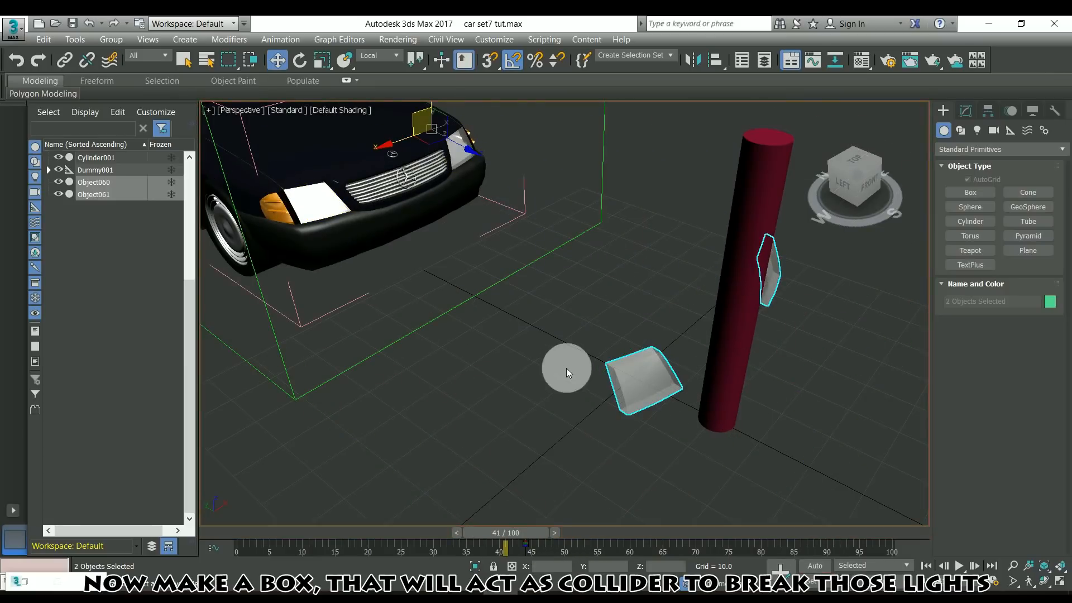
{"action": "scroll", "coordinate": [567, 368], "scroll_direction": "down", "scroll_amount": 4}
{"action": "left_click", "coordinate": [983, 192]}
{"action": "key", "text": "t"}
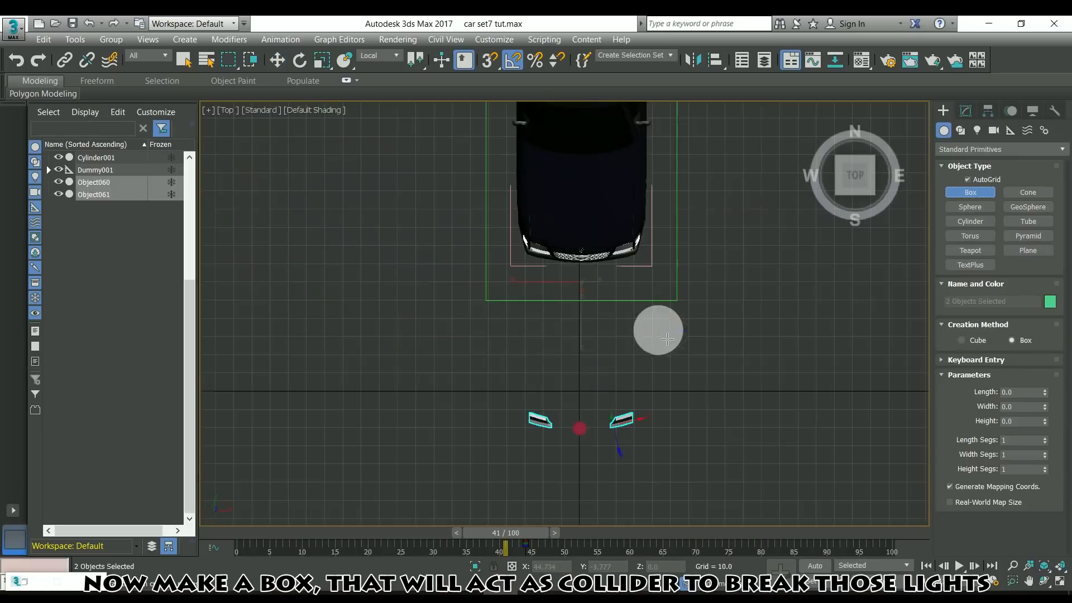
{"action": "left_click_drag", "start_coordinate": [478, 389], "coordinate": [680, 406]}
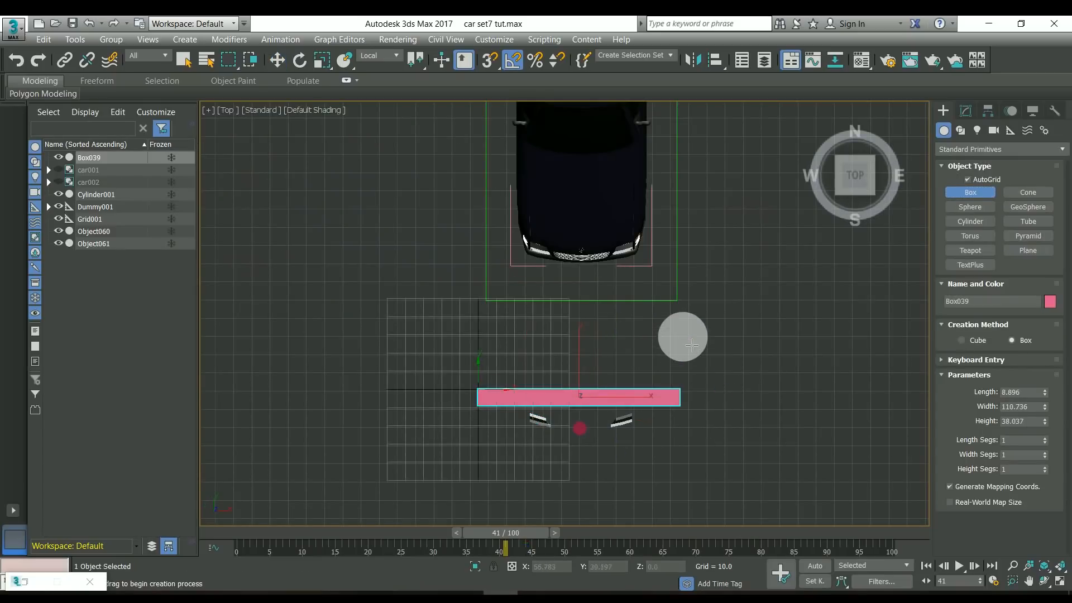
{"action": "left_click", "coordinate": [698, 319]}
Turn on Auto Key and look at the new box from the Left view.
{"action": "key", "text": "ctrl+r"}
{"action": "left_click_drag", "start_coordinate": [668, 355], "coordinate": [610, 395]}
{"action": "key", "text": "w"}
{"action": "left_click", "coordinate": [815, 566]}
{"action": "left_click", "coordinate": [846, 179]}
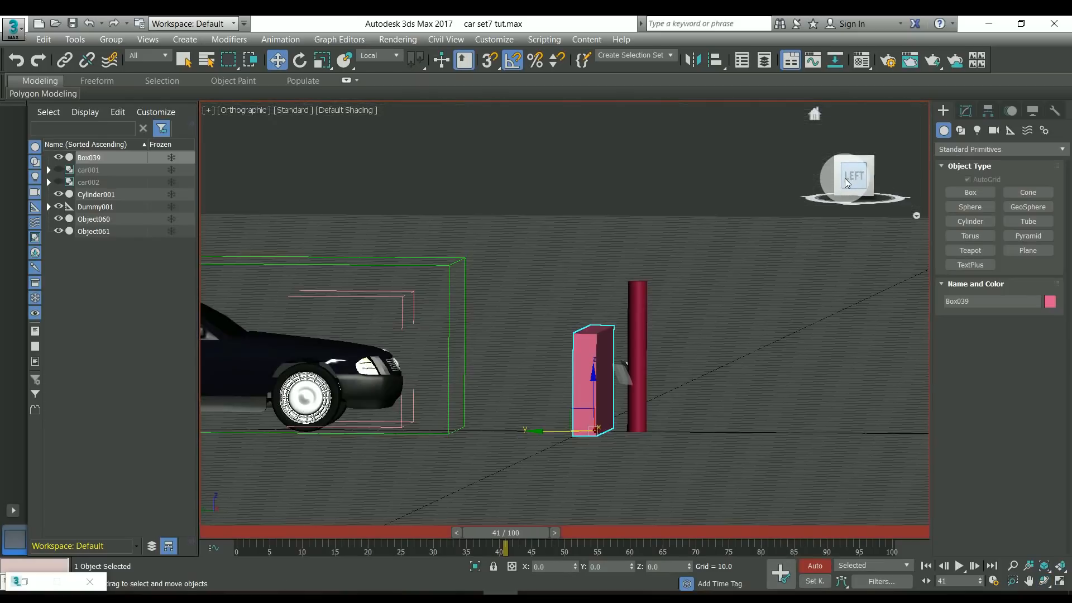
Switch the object category to RayFire and open the RayFire floater.
{"action": "left_click", "coordinate": [968, 151]}
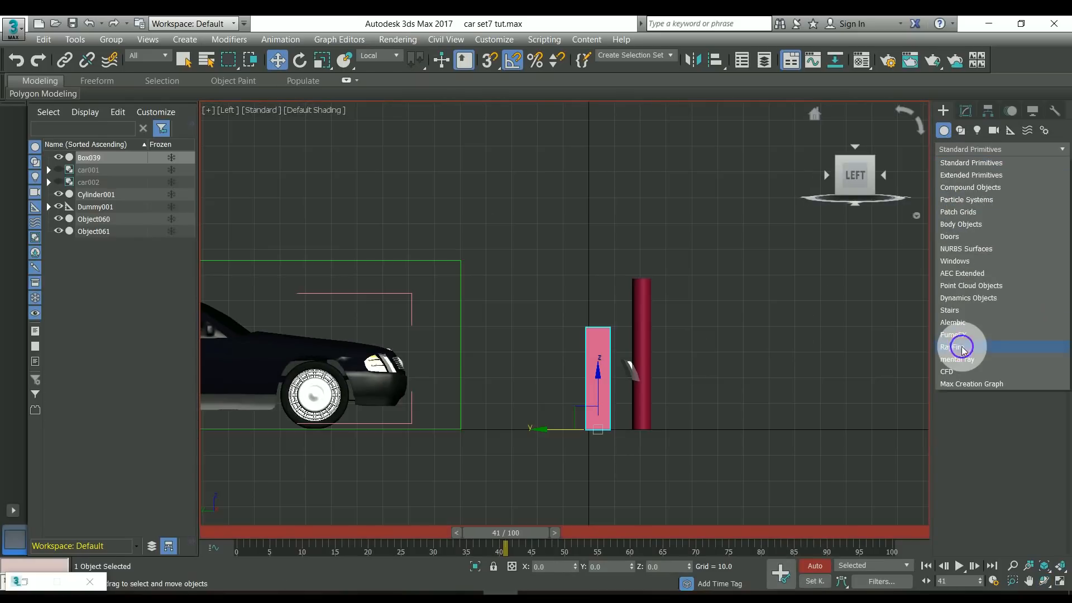
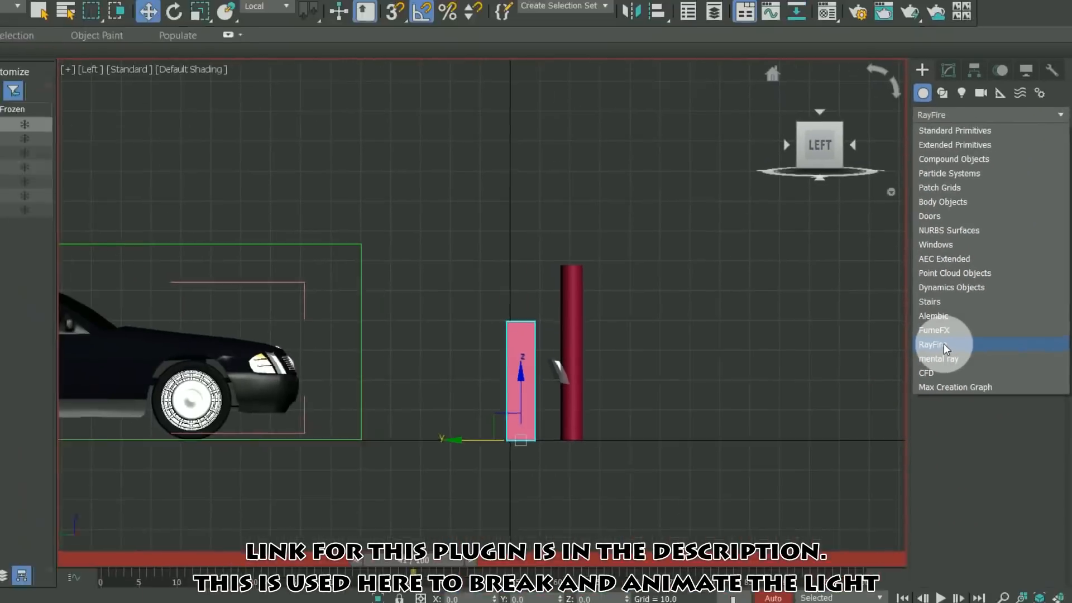
{"action": "left_click", "coordinate": [599, 294]}
{"action": "left_click", "coordinate": [975, 207]}
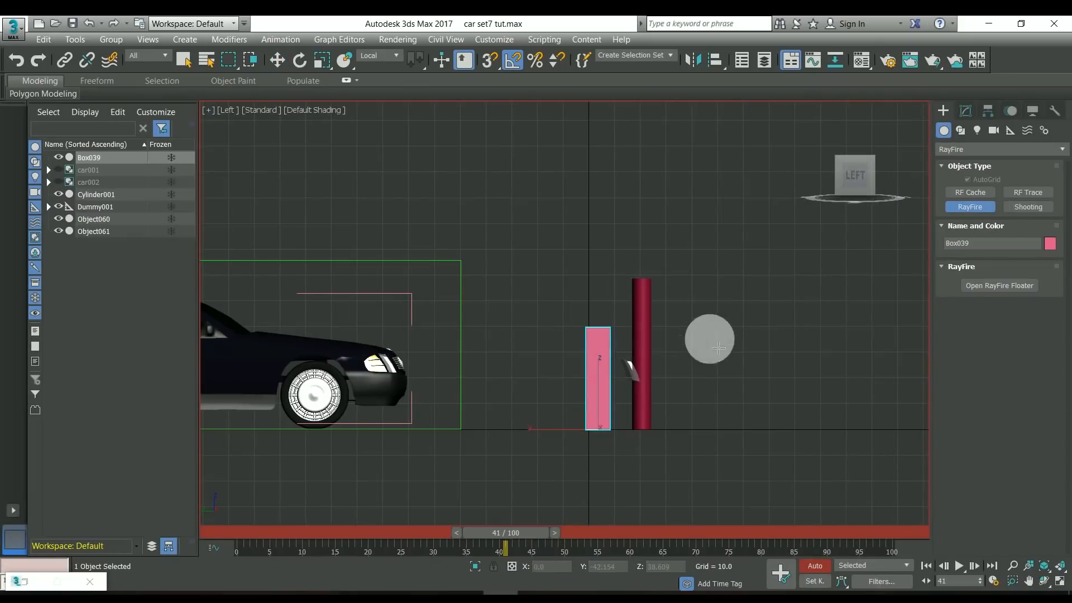
{"action": "key", "text": "w"}
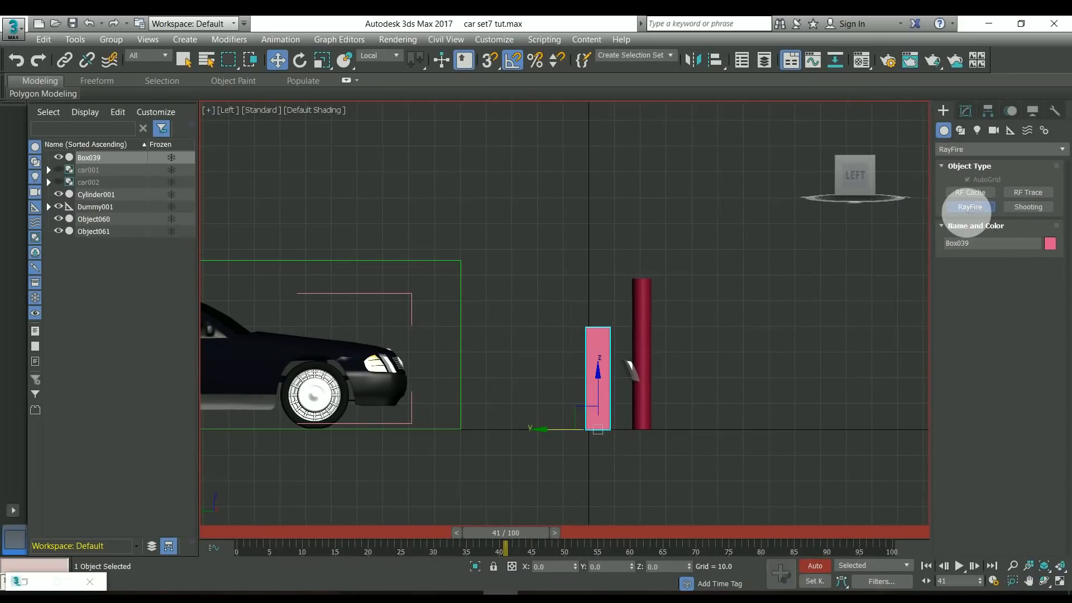
{"action": "left_click", "coordinate": [25, 583]}
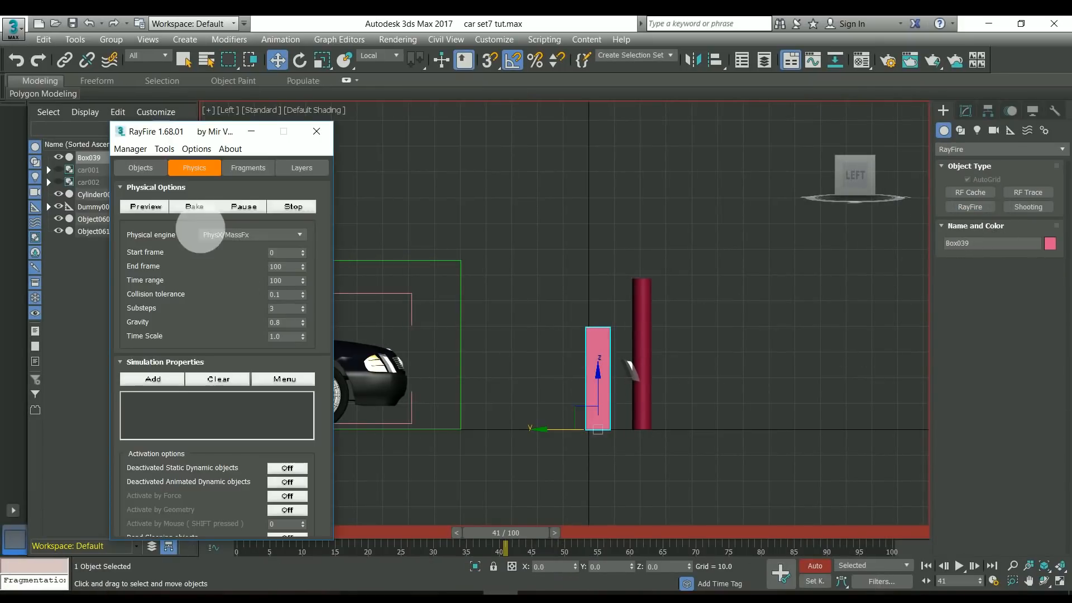
Add the box to RayFire's Static & Kinematic Objects and both headlight copies to its Dynamic / Impact Objects.
{"action": "left_click", "coordinate": [140, 169]}
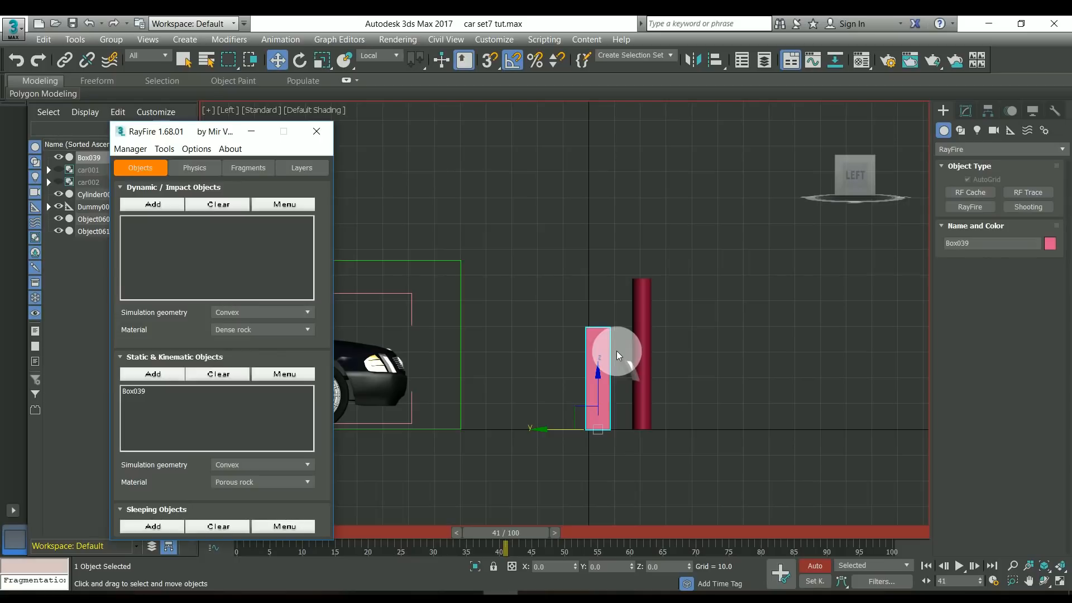
{"action": "left_click", "coordinate": [625, 371]}
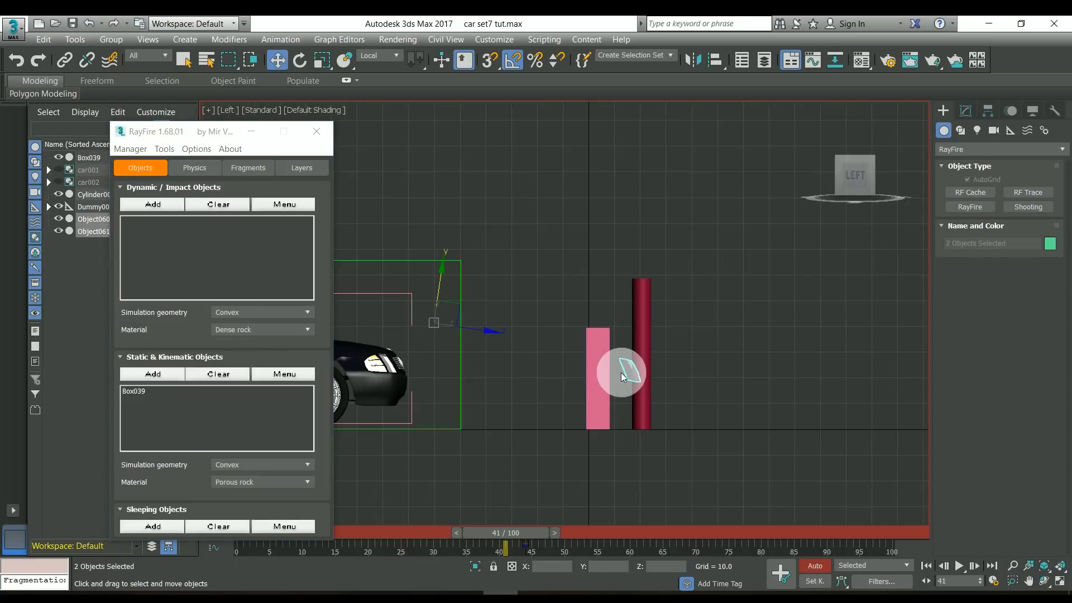
{"action": "left_click", "coordinate": [153, 203]}
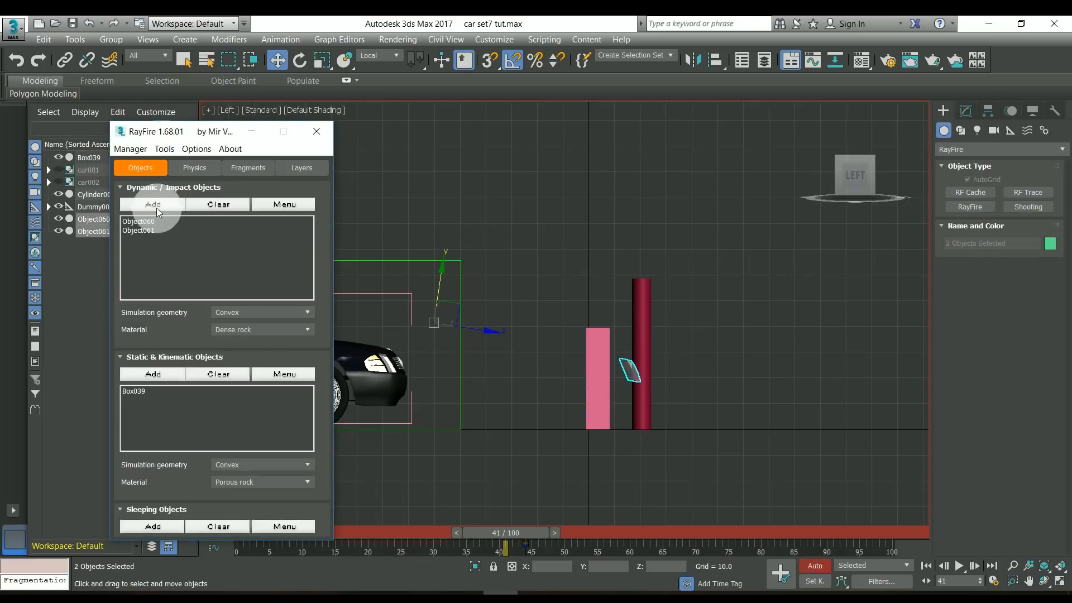
Fragment both headlight copies with Voronoi - Uniform at 150 iterations and return to RayFire's object lists.
{"action": "left_click", "coordinate": [250, 169]}
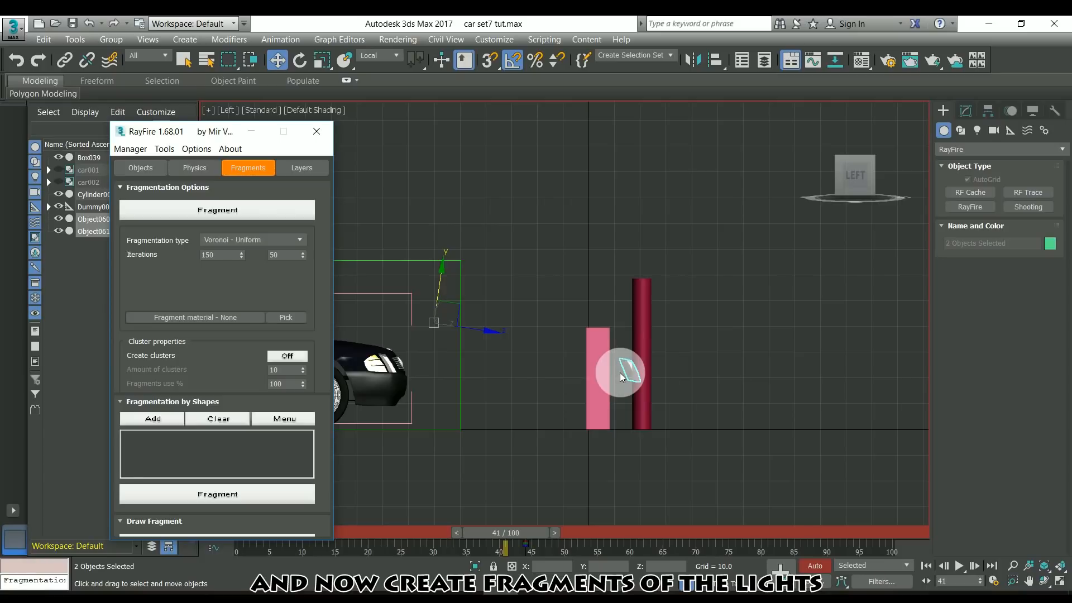
{"action": "scroll", "coordinate": [621, 377], "scroll_direction": "up", "scroll_amount": 5}
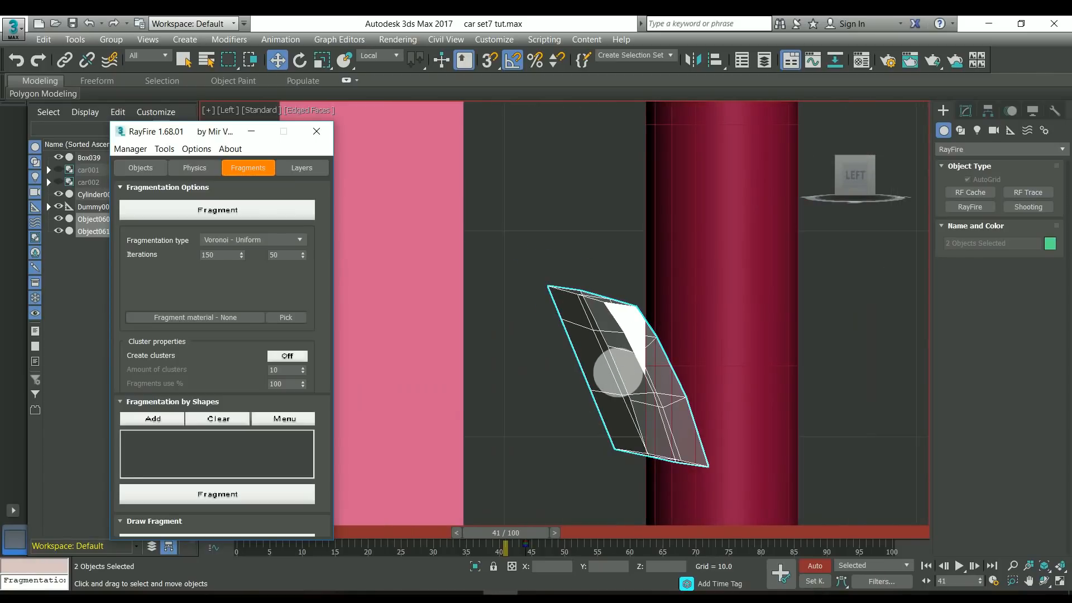
{"action": "key", "text": "ctrl+r"}
{"action": "left_click_drag", "start_coordinate": [556, 378], "coordinate": [579, 387]}
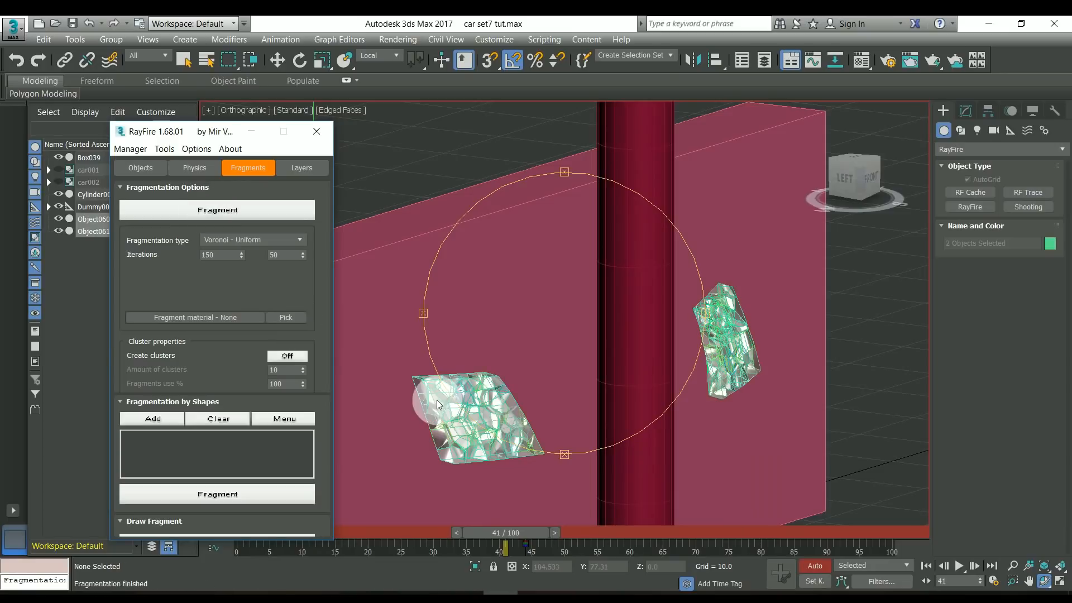
{"action": "key", "text": "w"}
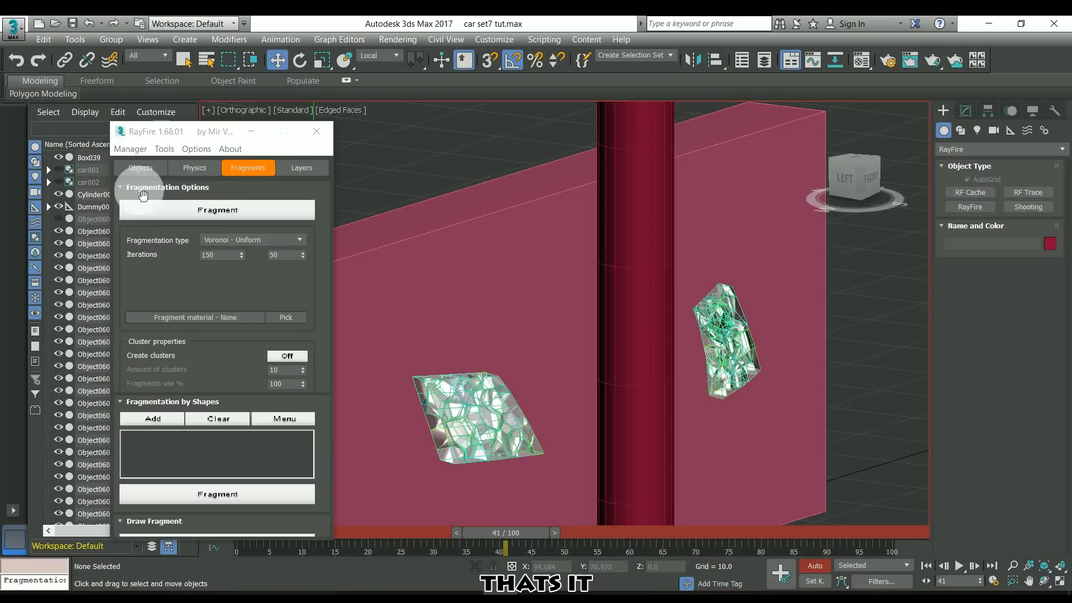
{"action": "left_click", "coordinate": [140, 168]}
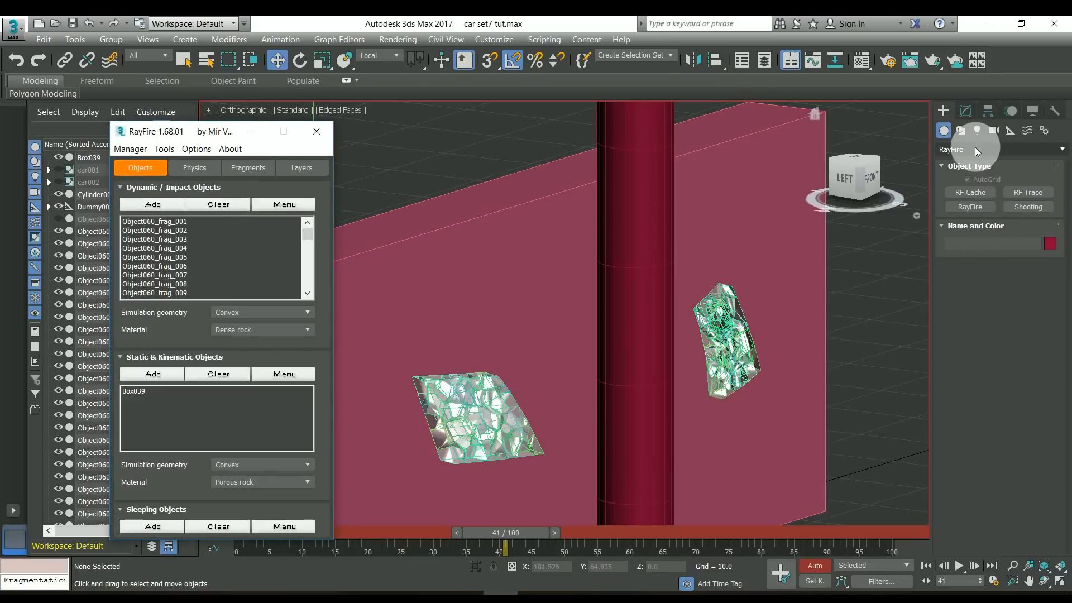
Select the collider box, return to the Left view and go to the collision at frame 44.
{"action": "scroll", "coordinate": [601, 375], "scroll_direction": "down", "scroll_amount": 2}
{"action": "middle_click_drag", "start_coordinate": [706, 361], "coordinate": [715, 355]}
{"action": "scroll", "coordinate": [695, 350], "scroll_direction": "down", "scroll_amount": 2}
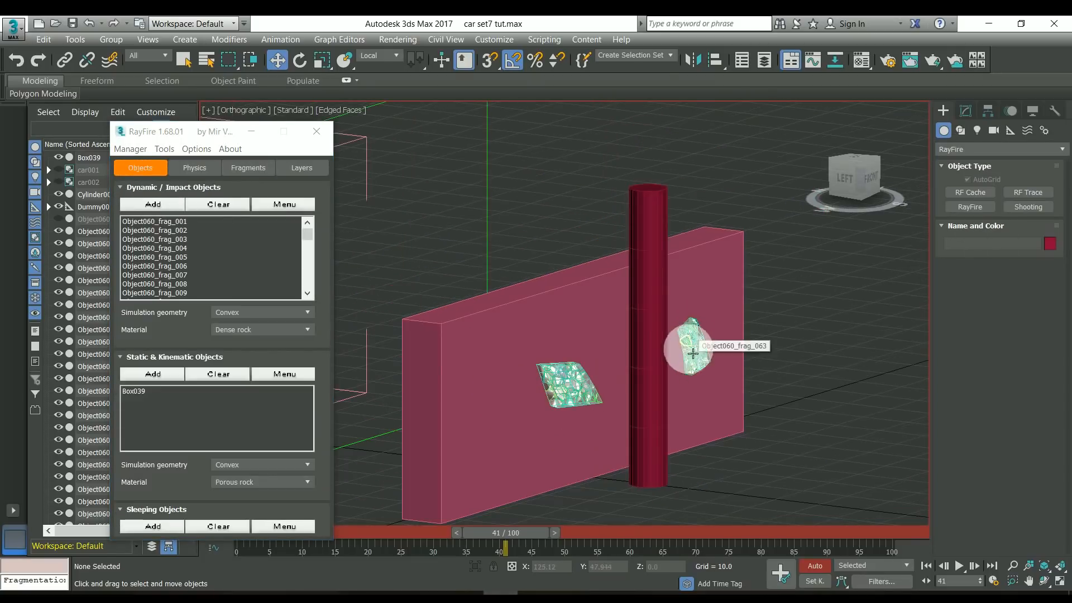
{"action": "left_click", "coordinate": [539, 346]}
{"action": "left_click", "coordinate": [860, 180]}
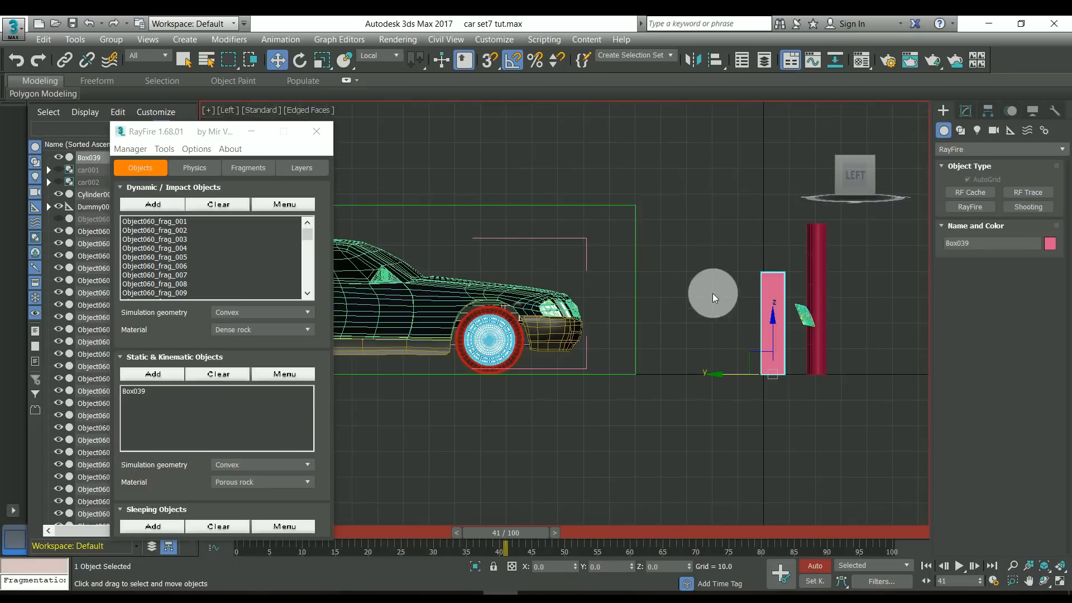
{"action": "scroll", "coordinate": [709, 301], "scroll_direction": "up", "scroll_amount": 2}
{"action": "left_click_drag", "start_coordinate": [506, 532], "coordinate": [526, 535]}
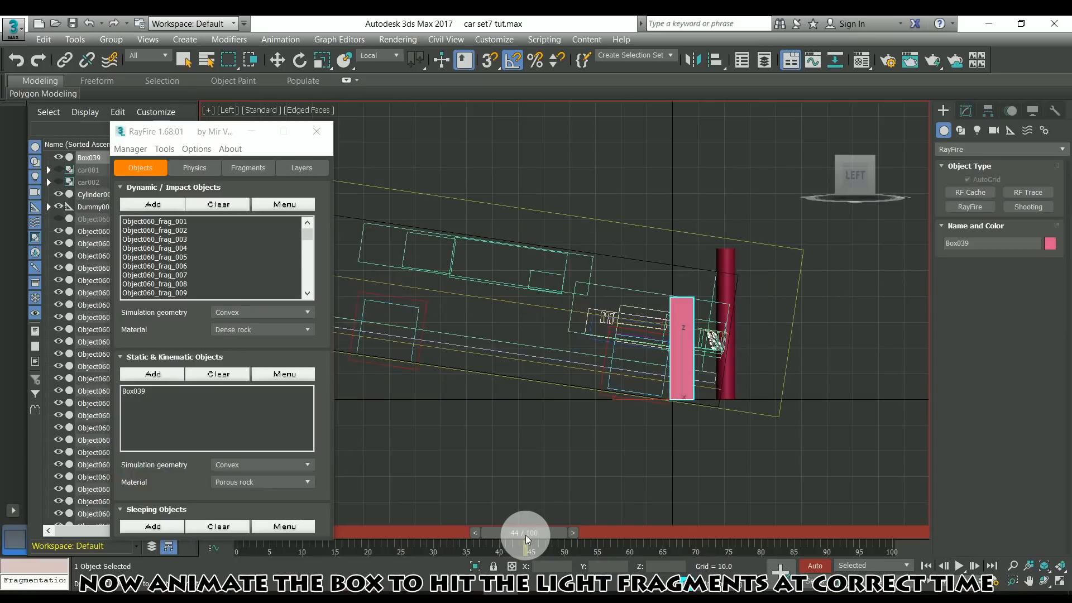
{"action": "key", "text": "w"}
{"action": "scroll", "coordinate": [652, 343], "scroll_direction": "up", "scroll_amount": 4}
{"action": "scroll", "coordinate": [651, 343], "scroll_direction": "up", "scroll_amount": 2}
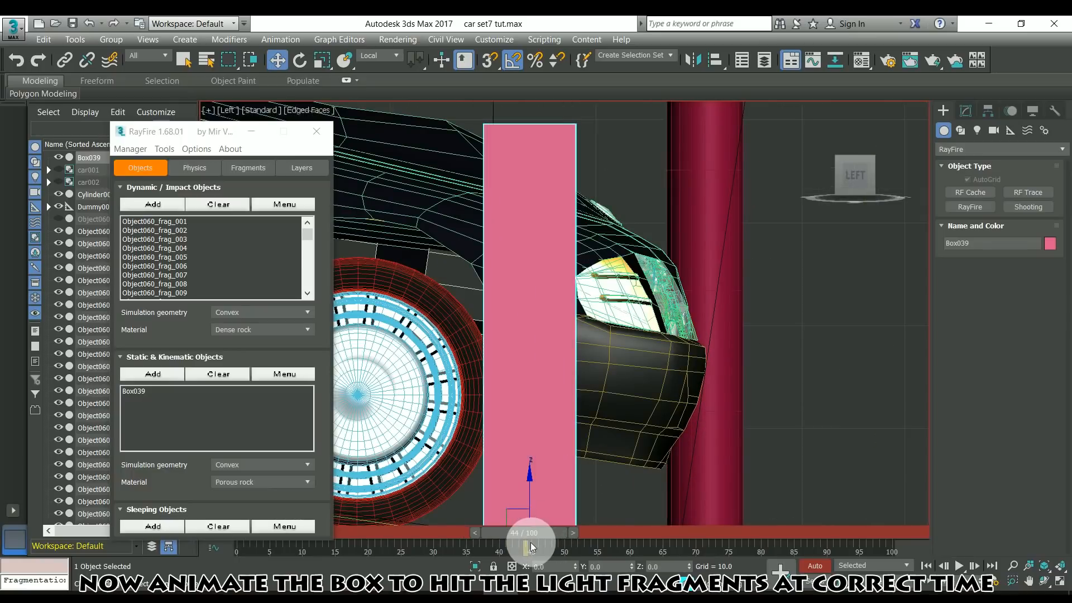
Set the RayFire simulation's start frame to 43 and move the floater clear of the car.
{"action": "left_click", "coordinate": [202, 176]}
{"action": "left_click", "coordinate": [260, 253]}
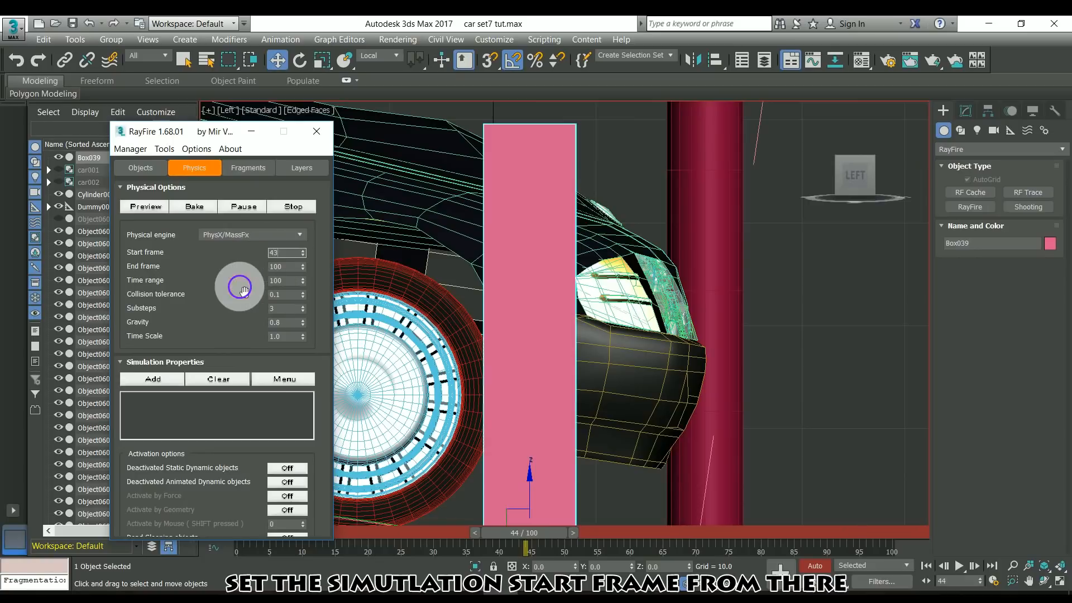
{"action": "middle_click_drag", "start_coordinate": [577, 437], "coordinate": [589, 397]}
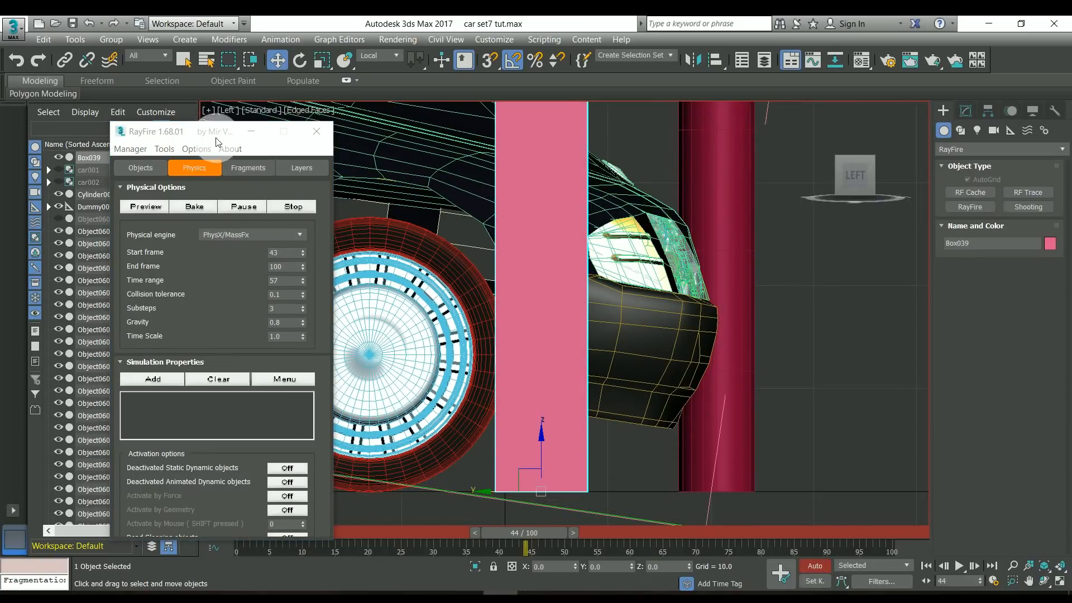
{"action": "left_click_drag", "start_coordinate": [184, 132], "coordinate": [149, 107]}
Key the box past the pole at frame 46 and back on the car side of the headlight fragments at frame 42.
{"action": "left_click_drag", "start_coordinate": [547, 534], "coordinate": [556, 533]}
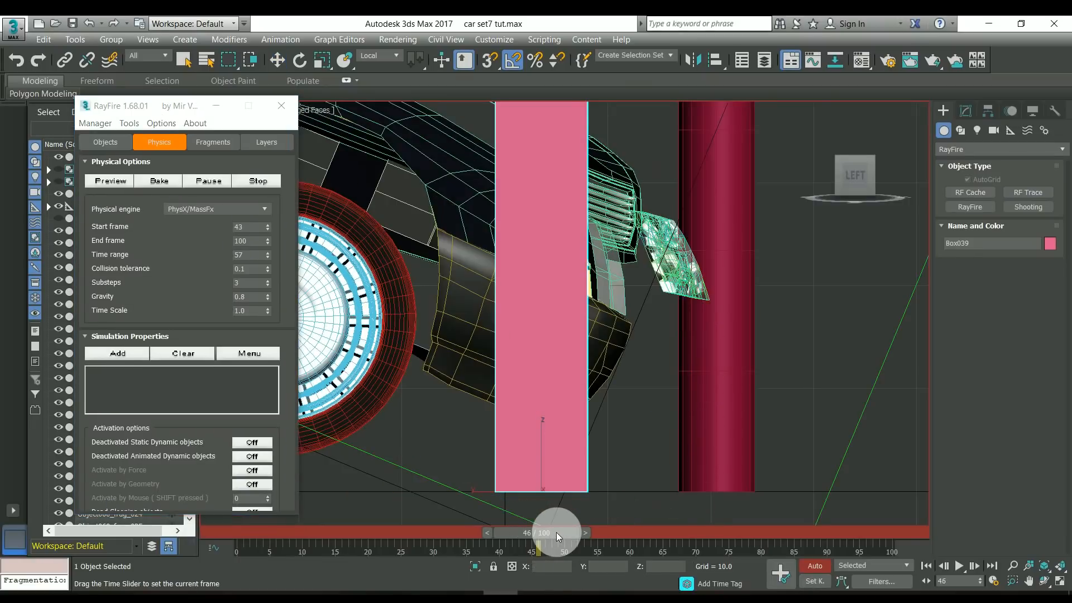
{"action": "key", "text": "w"}
{"action": "left_click_drag", "start_coordinate": [507, 496], "coordinate": [758, 492]}
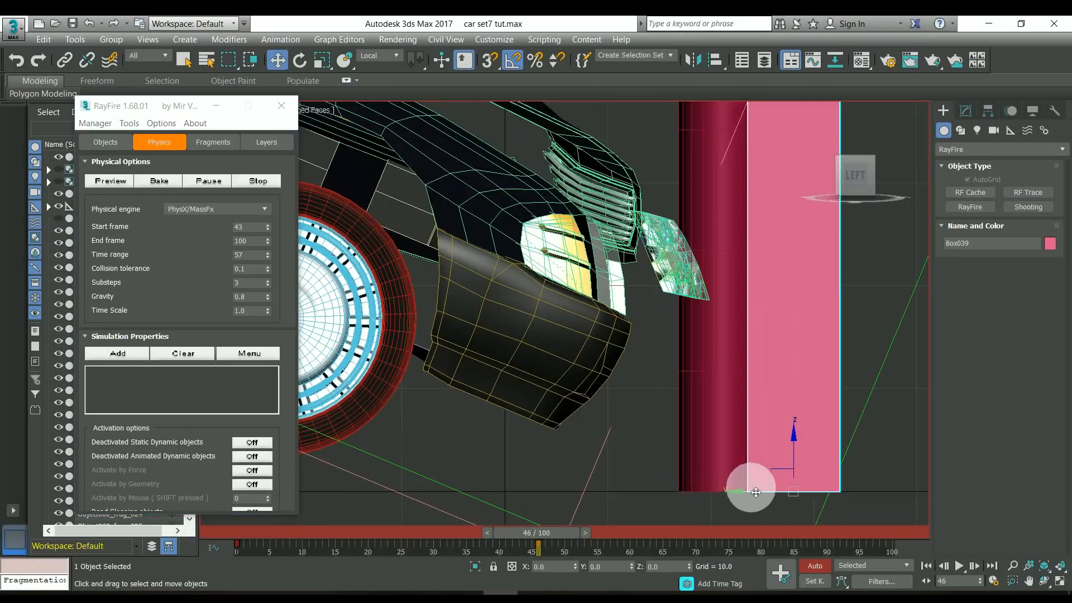
{"action": "left_click_drag", "start_coordinate": [540, 531], "coordinate": [514, 538]}
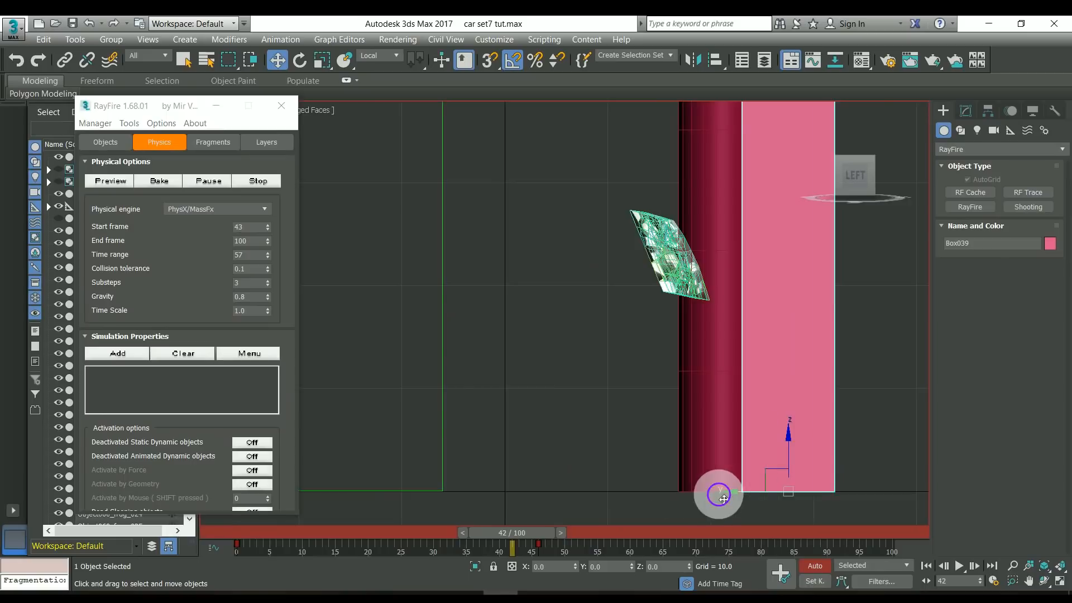
{"action": "left_click_drag", "start_coordinate": [719, 494], "coordinate": [506, 492]}
Step from frame 42 to 46 to check the box's pass through the fragments, and turn off Auto Key.
{"action": "scroll", "coordinate": [528, 468], "scroll_direction": "down", "scroll_amount": 2}
{"action": "left_click", "coordinate": [560, 533]}
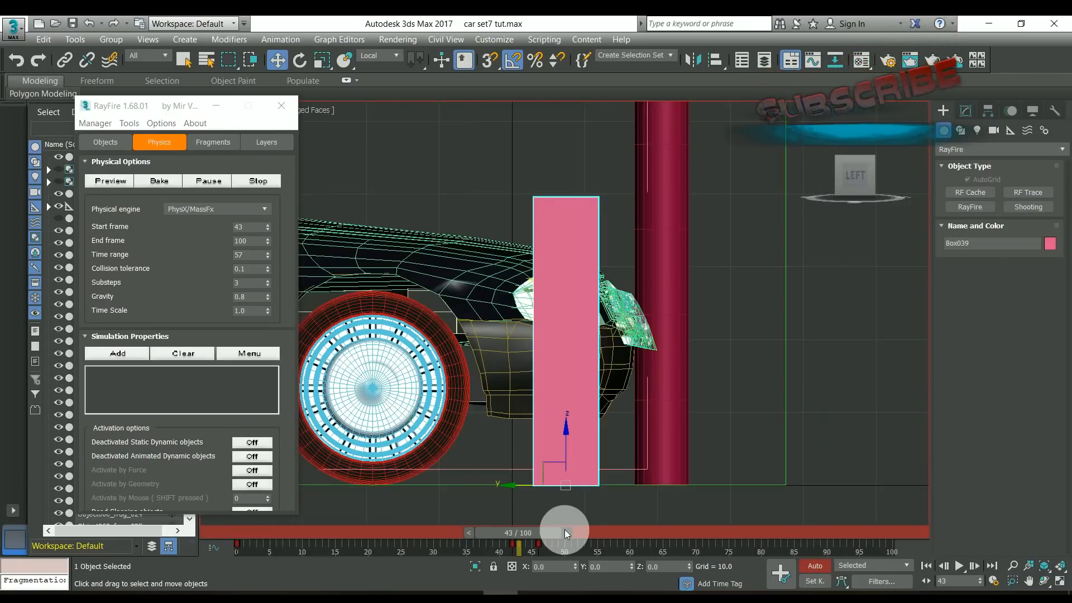
{"action": "left_click", "coordinate": [565, 530]}
{"action": "left_click", "coordinate": [577, 530]}
{"action": "left_click", "coordinate": [580, 530]}
{"action": "scroll", "coordinate": [613, 464], "scroll_direction": "down", "scroll_amount": 3}
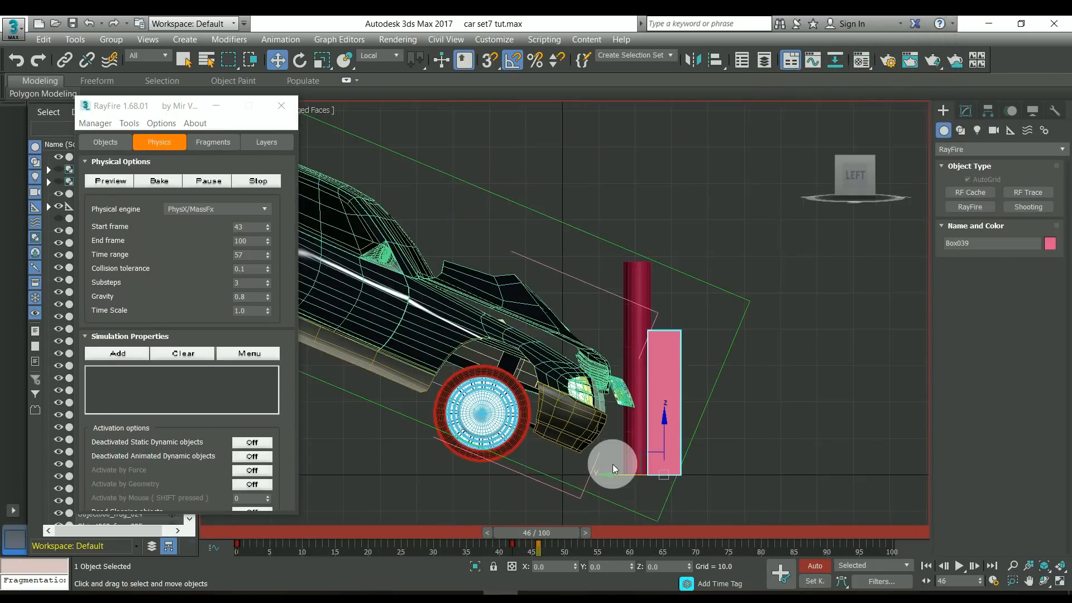
{"action": "middle_click_drag", "start_coordinate": [690, 451], "coordinate": [758, 397]}
{"action": "left_click", "coordinate": [806, 564]}
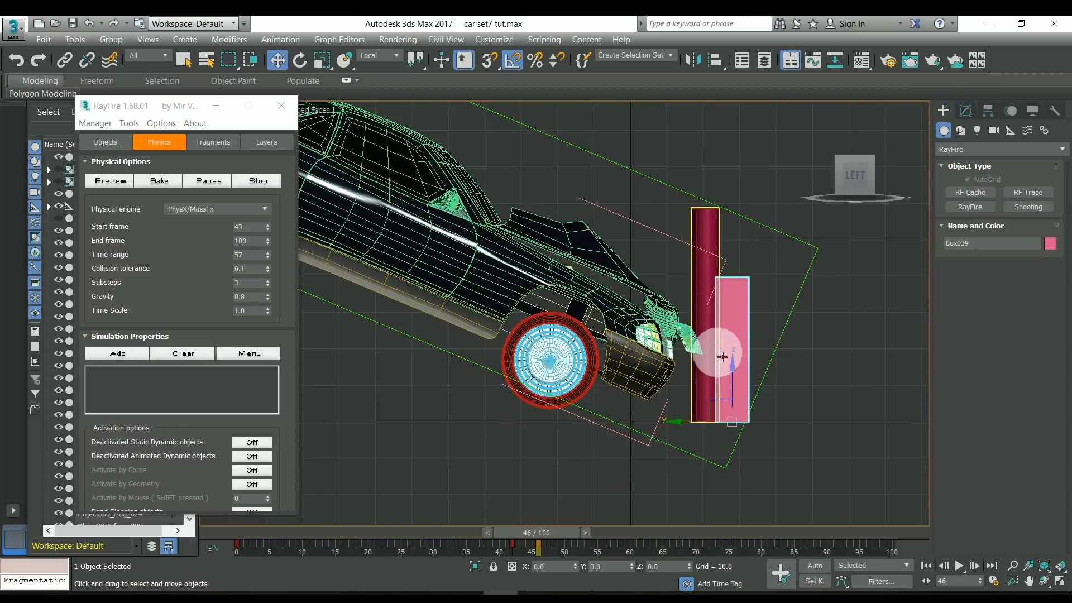
Go back to frame 39 and create a ground plane about 575 by 341 under the pole and collider box.
{"action": "middle_click_drag", "start_coordinate": [708, 379], "coordinate": [708, 389], "text": "alt"}
{"action": "left_click_drag", "start_coordinate": [554, 532], "coordinate": [514, 534]}
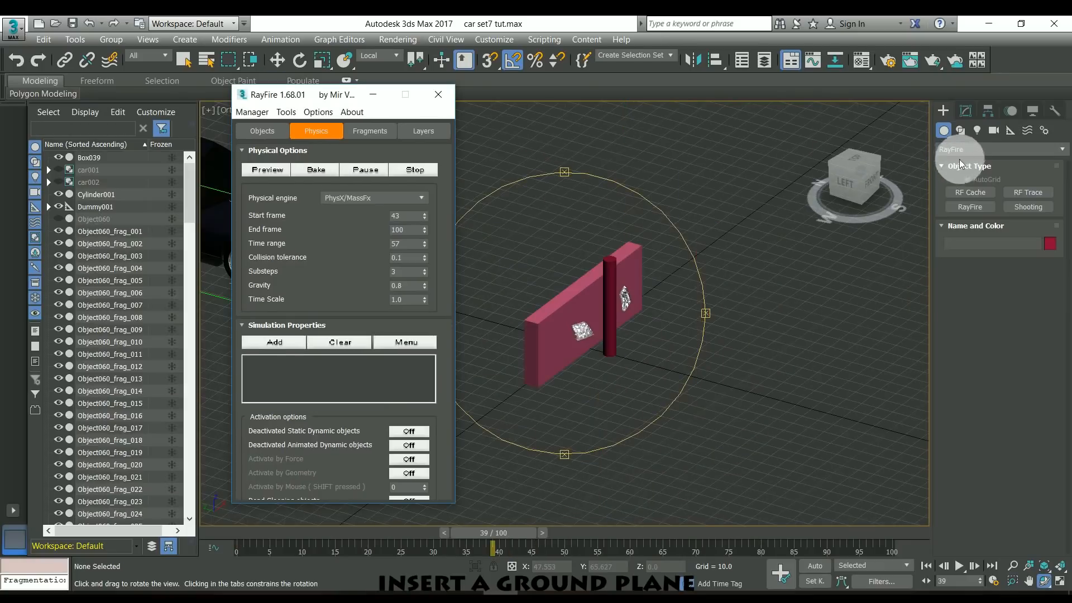
{"action": "left_click", "coordinate": [1000, 150]}
{"action": "left_click", "coordinate": [966, 170]}
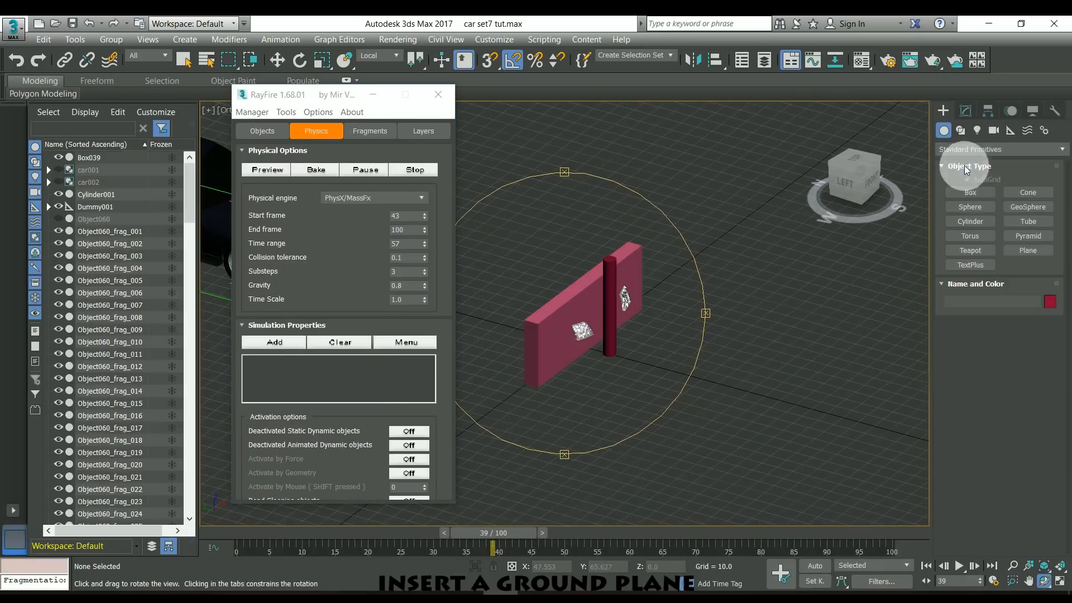
{"action": "left_click", "coordinate": [1023, 250]}
{"action": "scroll", "coordinate": [605, 263], "scroll_direction": "down", "scroll_amount": 5}
{"action": "left_click_drag", "start_coordinate": [576, 233], "coordinate": [776, 400]}
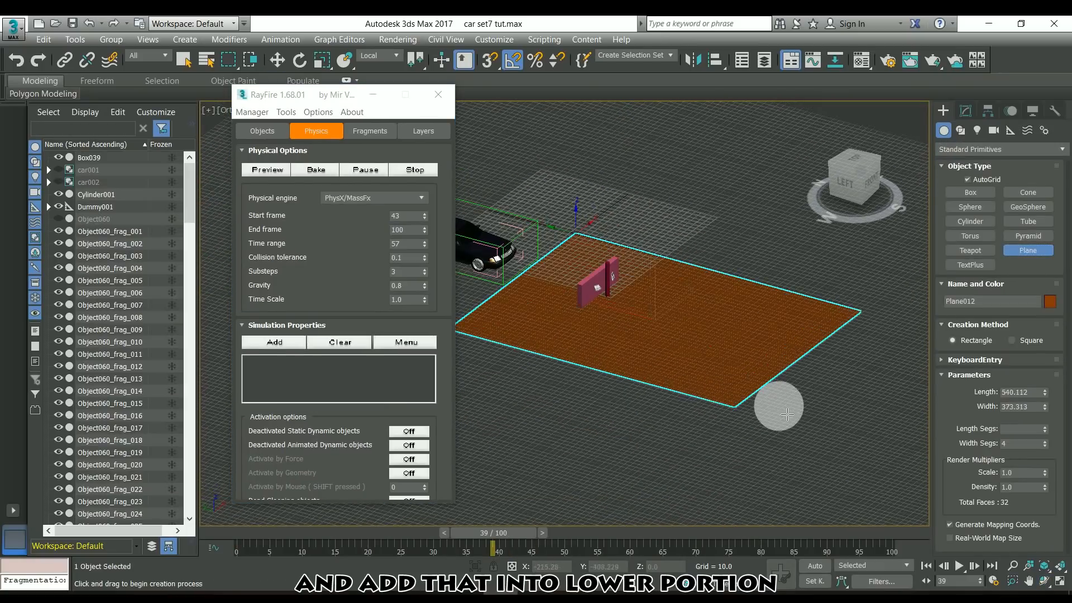
Add the ground plane to RayFire's Static & Kinematic Objects and end plane creation.
{"action": "left_click", "coordinate": [261, 131]}
{"action": "left_click", "coordinate": [285, 338]}
{"action": "scroll", "coordinate": [617, 278], "scroll_direction": "up", "scroll_amount": 5}
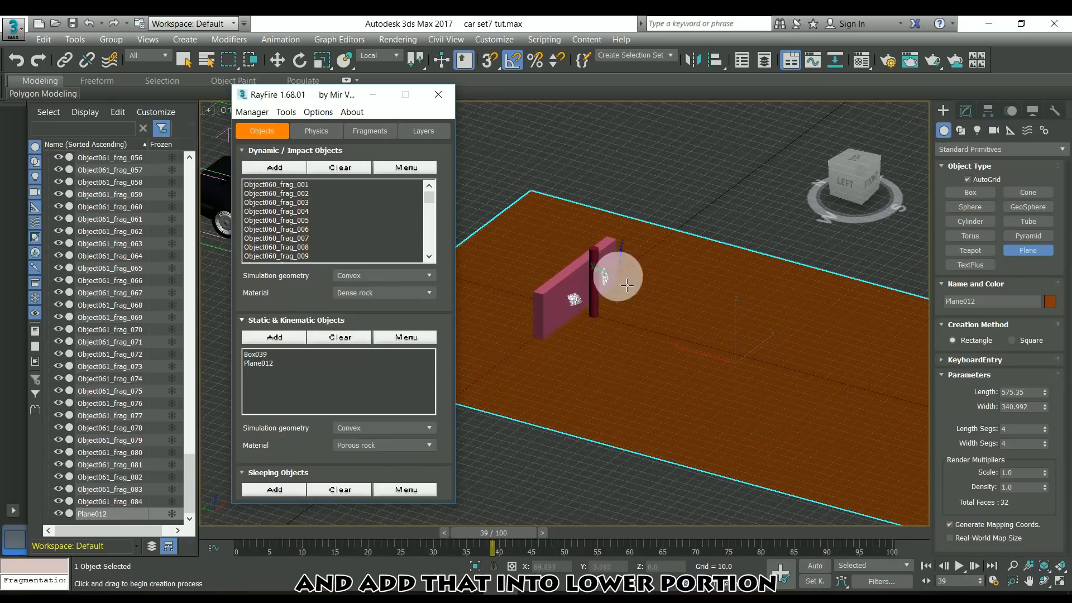
{"action": "right_click", "coordinate": [693, 317]}
Bake the RayFire physics simulation of the headlight fragments from frame 43 to 100.
{"action": "middle_click_drag", "start_coordinate": [681, 313], "coordinate": [650, 307]}
{"action": "left_click_drag", "start_coordinate": [314, 96], "coordinate": [170, 88]}
{"action": "left_click", "coordinate": [173, 117]}
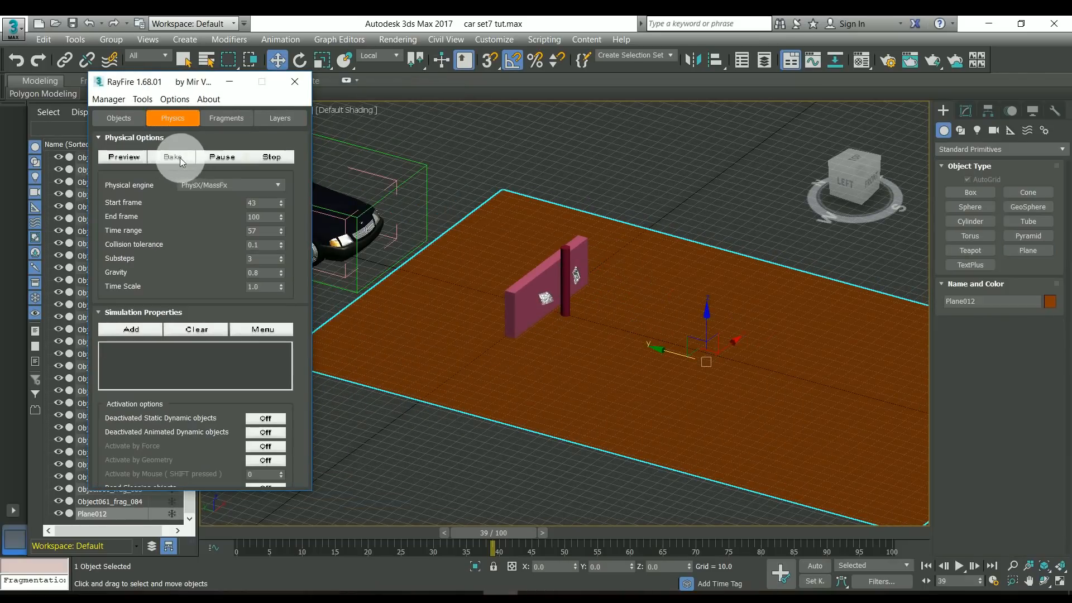
{"action": "left_click", "coordinate": [180, 157]}
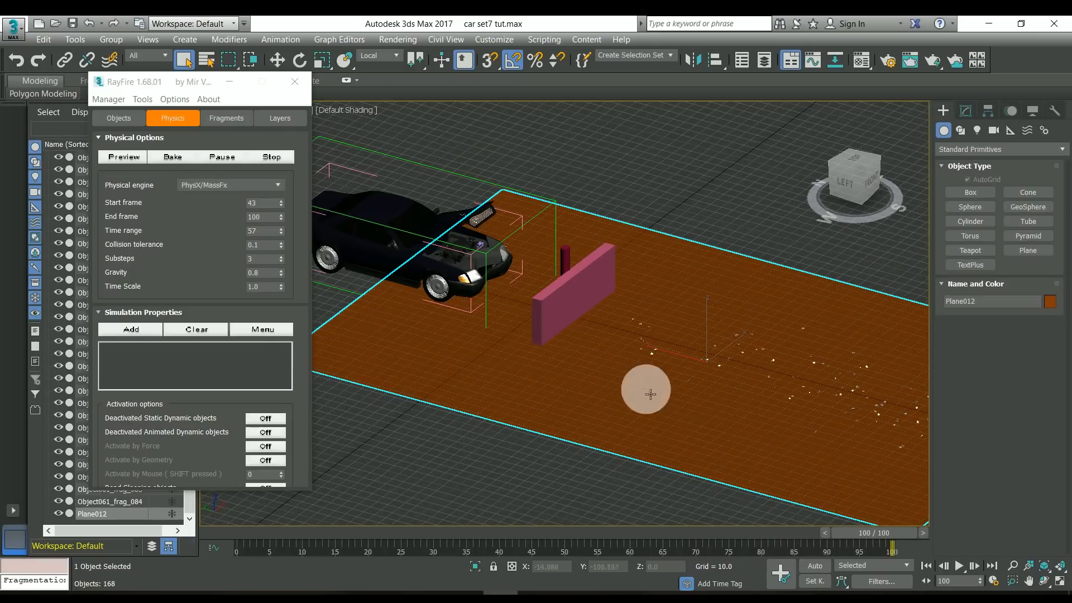
Minimize the RayFire window, go back to frame 41, and delete the collider box in front of the car.
{"action": "left_click", "coordinate": [229, 82]}
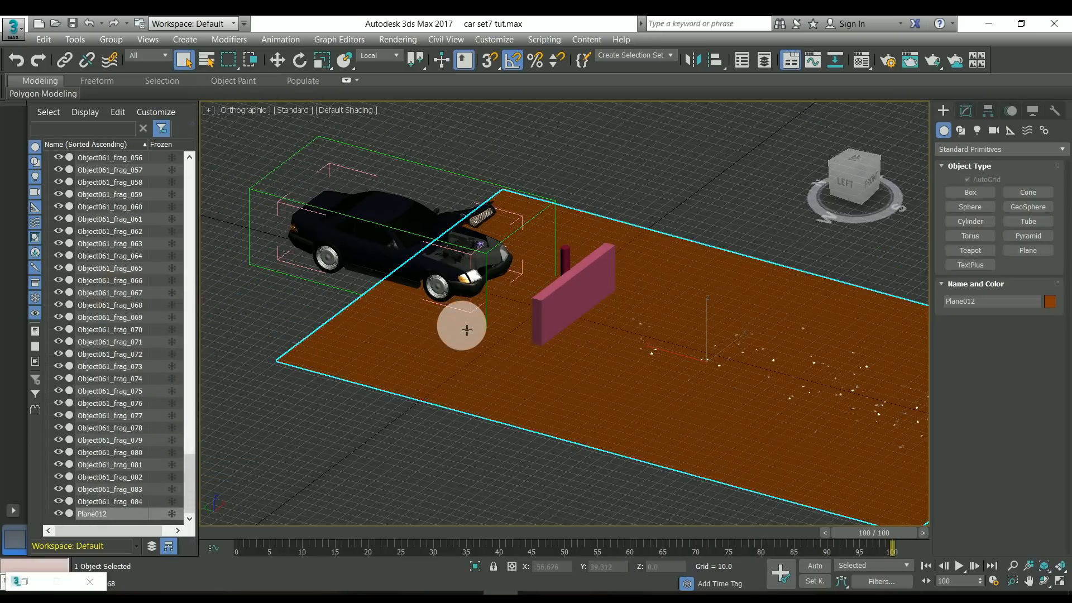
{"action": "left_click", "coordinate": [719, 533]}
{"action": "left_click_drag", "start_coordinate": [718, 534], "coordinate": [515, 540]}
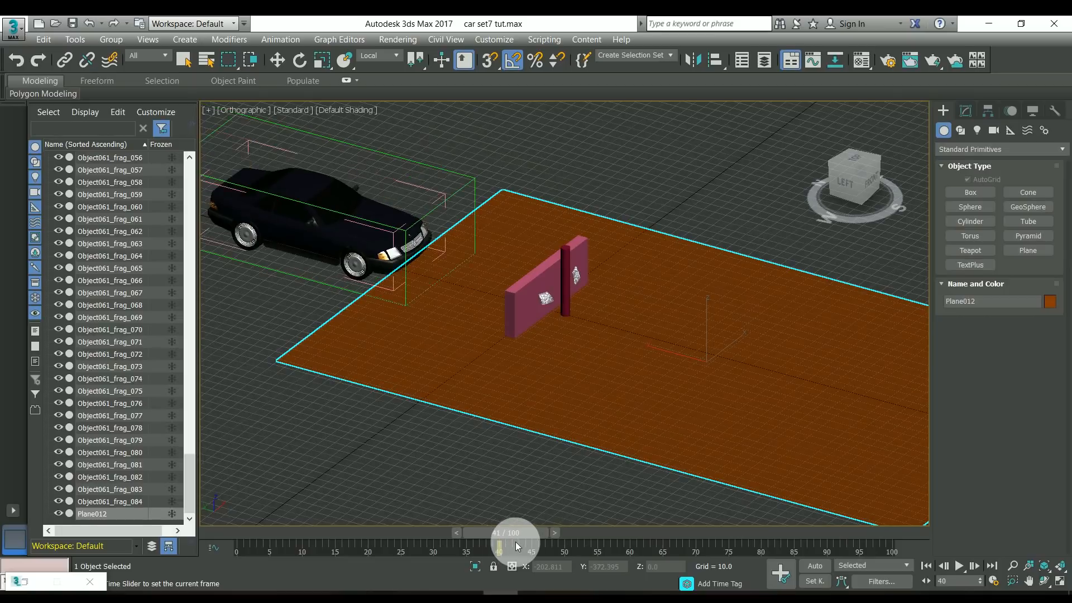
{"action": "left_click", "coordinate": [524, 321]}
{"action": "key", "text": "Delete"}
{"action": "scroll", "coordinate": [531, 282], "scroll_direction": "up", "scroll_amount": 3}
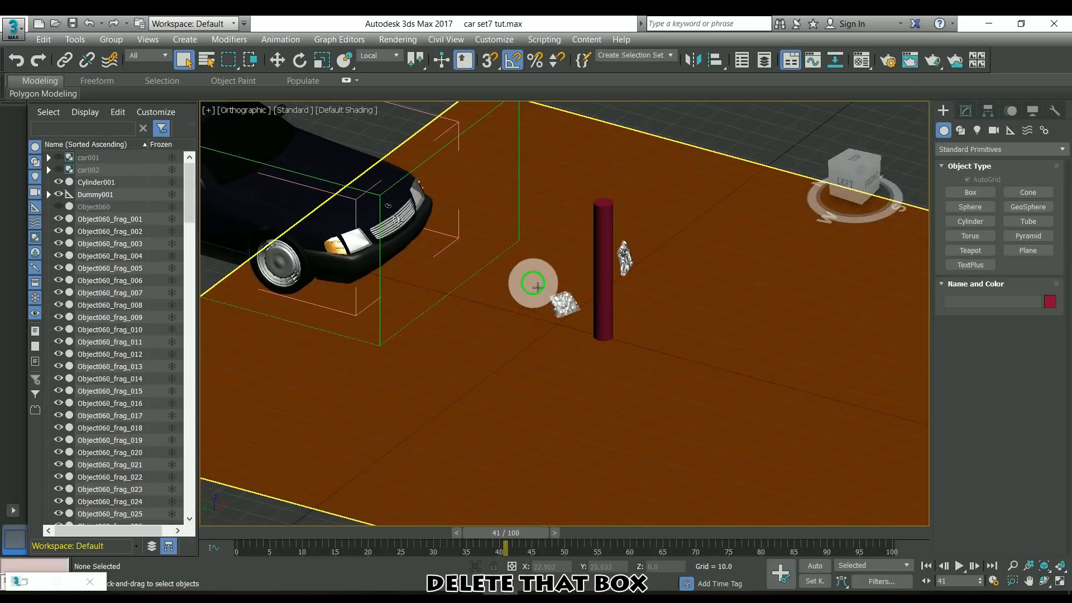
Select both original front headlights on the car and turn on Auto Key.
{"action": "right_click", "coordinate": [538, 299]}
{"action": "left_click", "coordinate": [538, 302]}
{"action": "left_click", "coordinate": [354, 241]}
{"action": "left_click", "coordinate": [418, 192], "text": "ctrl"}
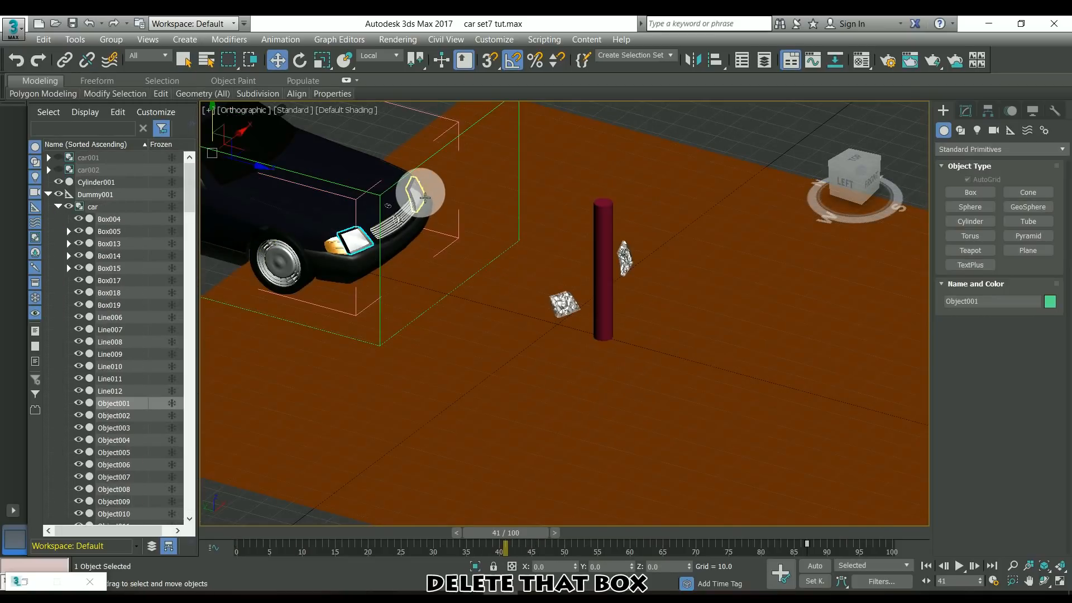
{"action": "left_click", "coordinate": [825, 567]}
In the Left view at frame 44, move the two original headlights back so they are hidden inside the car body.
{"action": "left_click", "coordinate": [845, 182]}
{"action": "middle_click_drag", "start_coordinate": [566, 207], "coordinate": [661, 269]}
{"action": "mouse_move", "coordinate": [546, 532]}
{"action": "left_mouse_down"}
{"action": "mouse_move", "coordinate": [572, 537]}
{"action": "mouse_move", "coordinate": [522, 538]}
{"action": "mouse_move", "coordinate": [533, 538]}
{"action": "left_mouse_up"}
{"action": "scroll", "coordinate": [696, 269], "scroll_direction": "up", "scroll_amount": 5}
{"action": "key", "text": "w"}
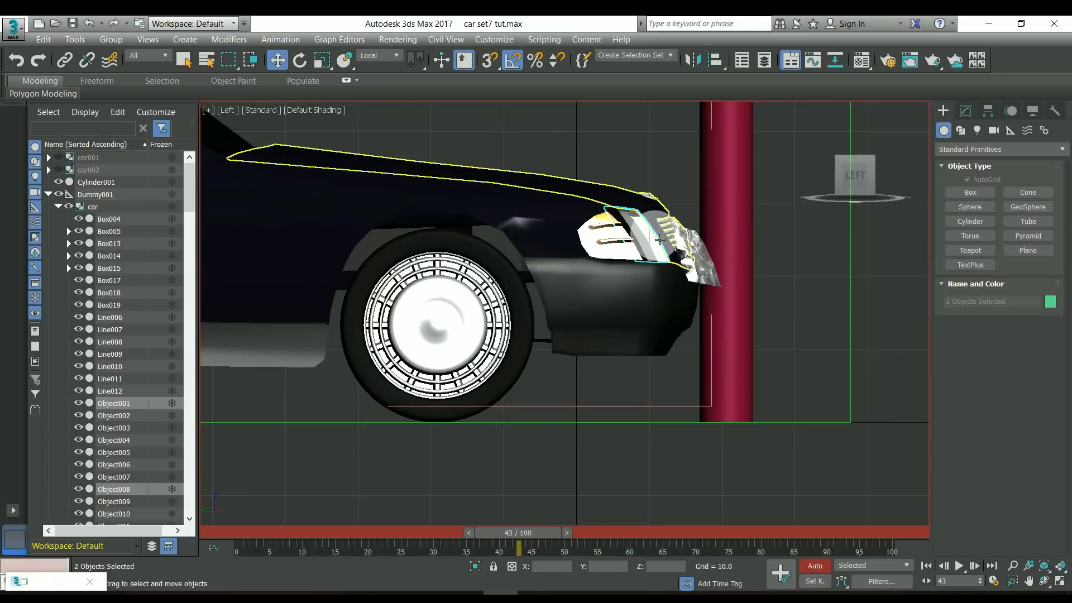
{"action": "left_click", "coordinate": [567, 533]}
{"action": "scroll", "coordinate": [682, 307], "scroll_direction": "down", "scroll_amount": 6}
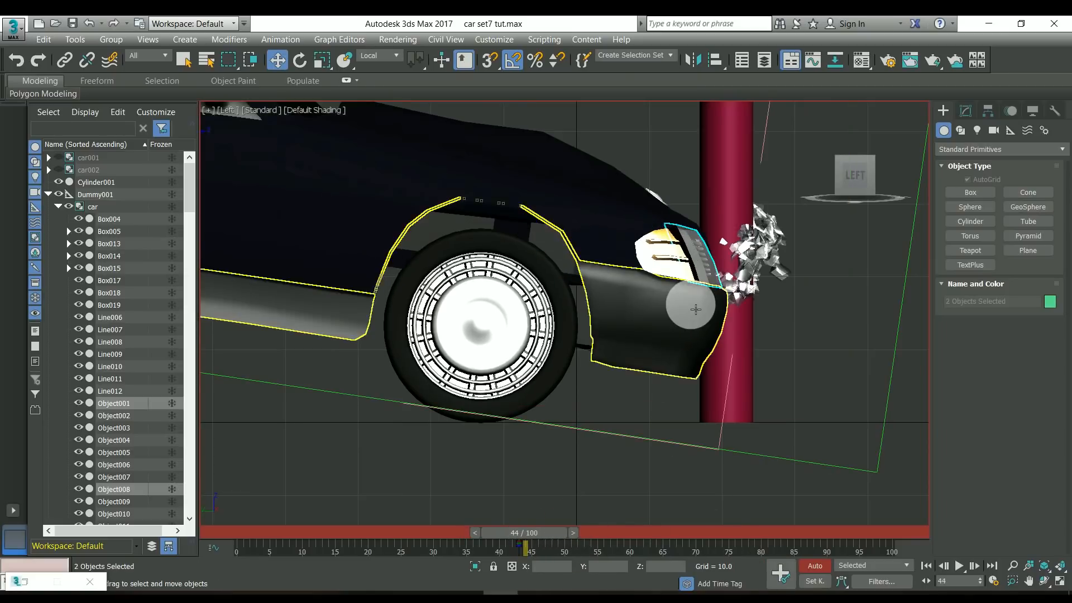
{"action": "left_click_drag", "start_coordinate": [526, 226], "coordinate": [332, 209]}
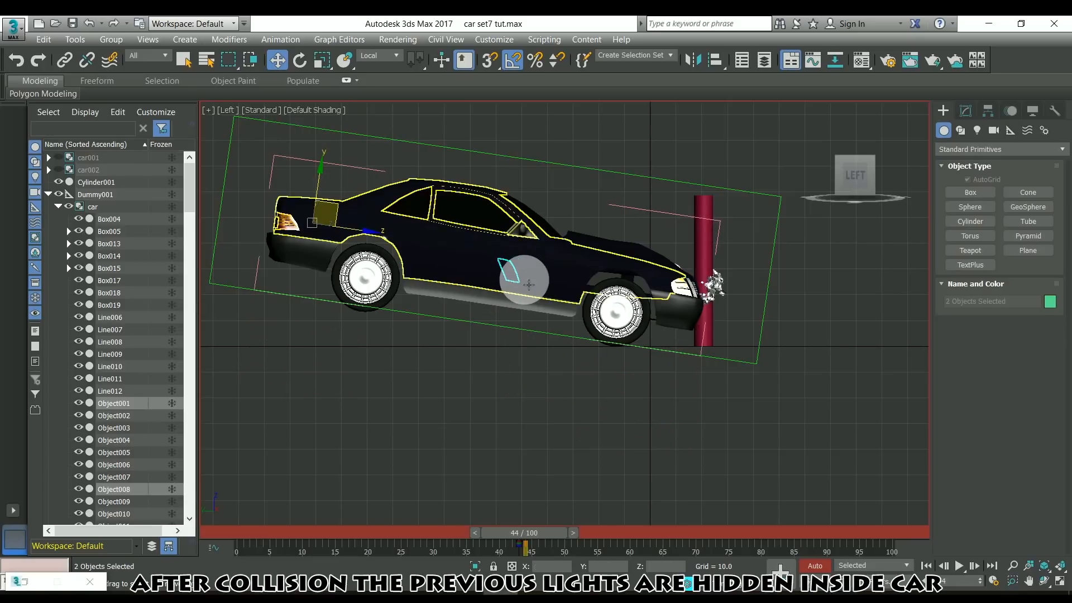
Select all the headlight fragments by the pole and go to frame 43, just before they scatter.
{"action": "left_click_drag", "start_coordinate": [564, 533], "coordinate": [463, 533]}
{"action": "left_click", "coordinate": [651, 270]}
{"action": "key", "text": "w"}
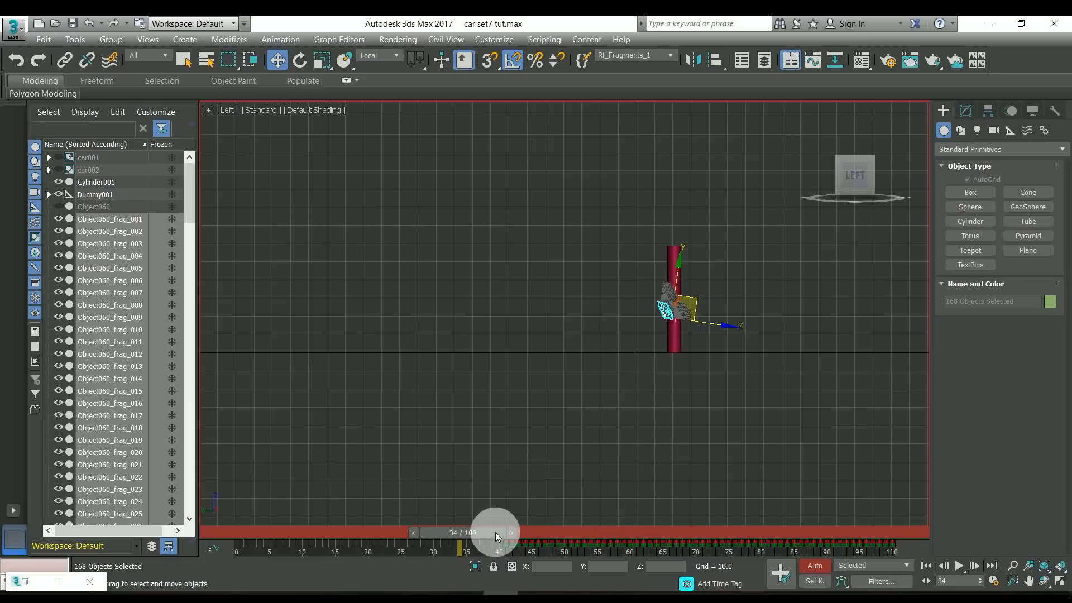
{"action": "left_click_drag", "start_coordinate": [516, 538], "coordinate": [561, 539]}
{"action": "left_click_drag", "start_coordinate": [560, 536], "coordinate": [556, 540]}
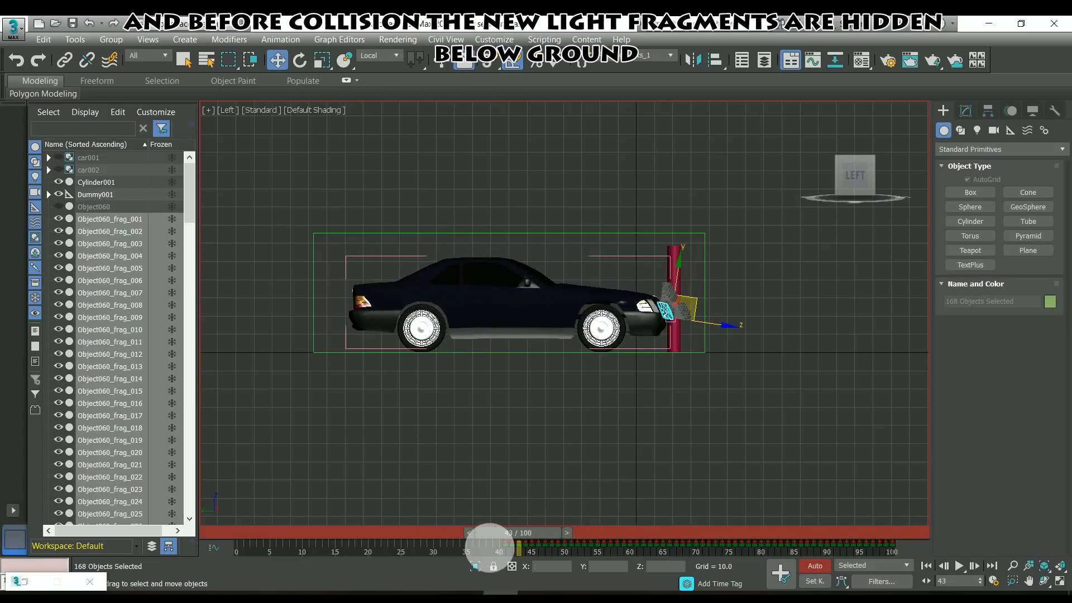
Delete the fragments' animation keys up to frame 43.
{"action": "left_click_drag", "start_coordinate": [491, 547], "coordinate": [520, 545]}
{"action": "key", "text": "Delete"}
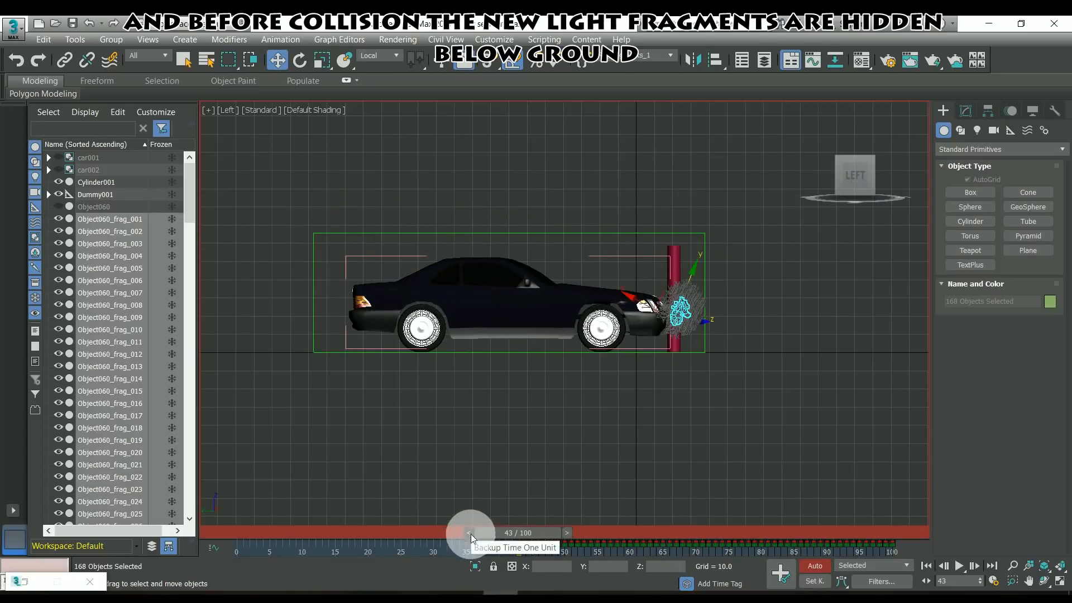
{"action": "left_click", "coordinate": [502, 546]}
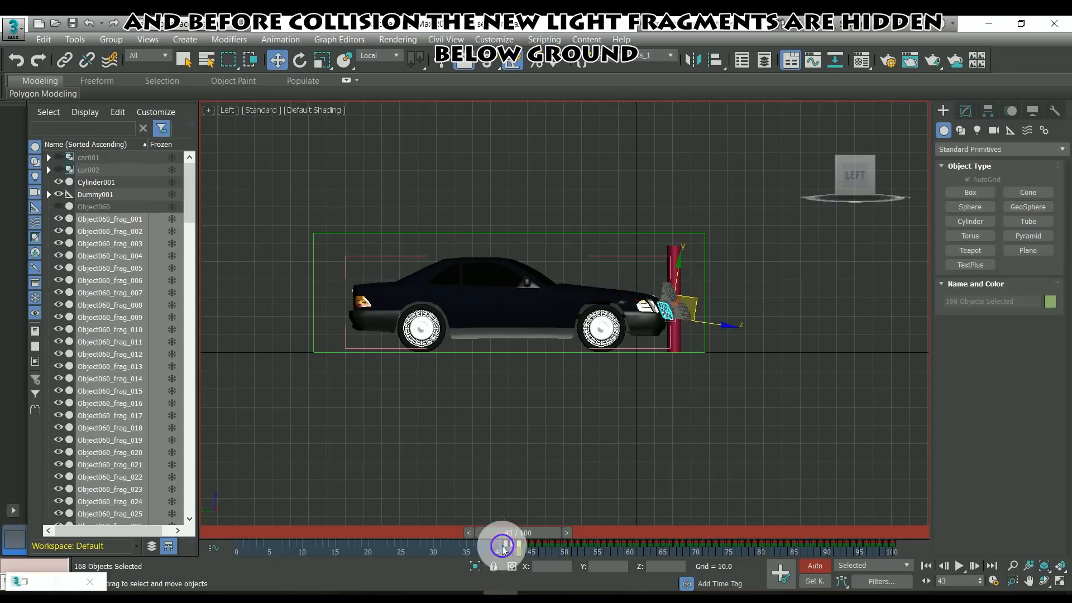
{"action": "key", "text": "Delete"}
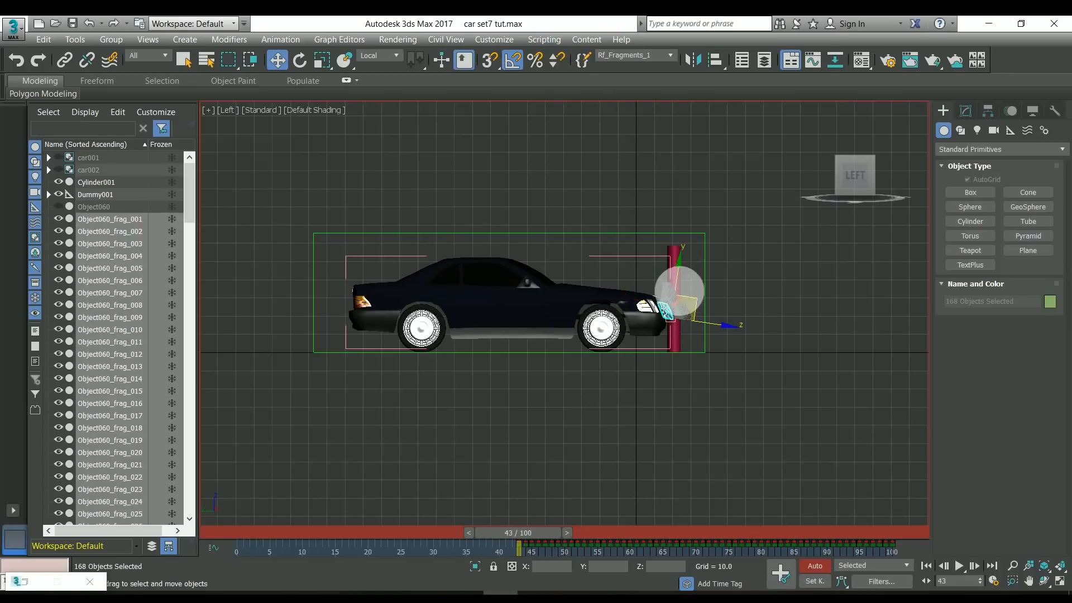
Move the fragments below ground level at frame 43, check the result up to frame 60, and turn off Auto Key.
{"action": "left_click_drag", "start_coordinate": [692, 326], "coordinate": [690, 455]}
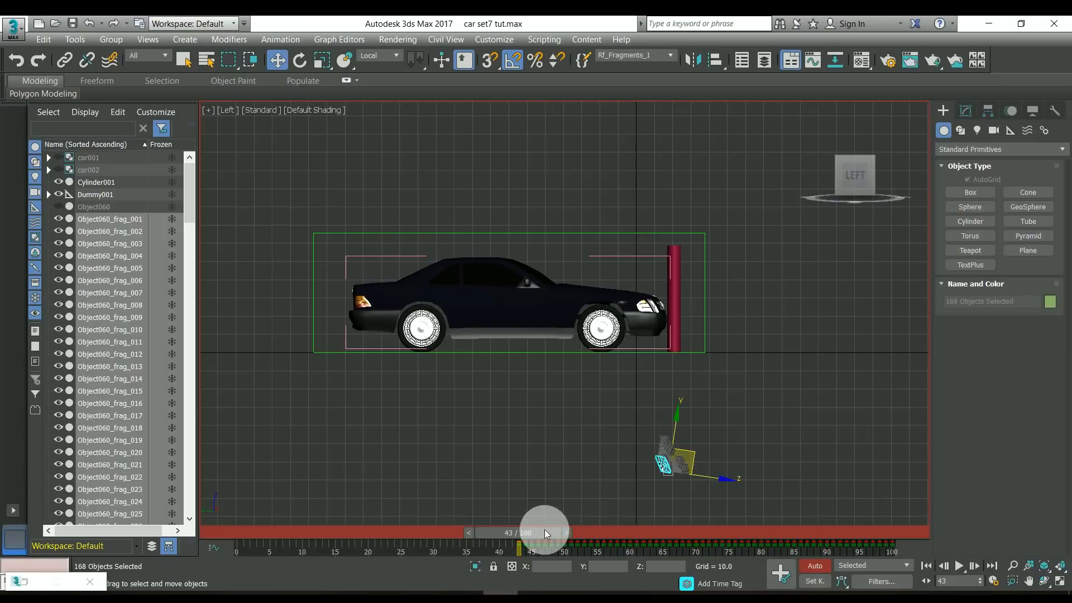
{"action": "left_click_drag", "start_coordinate": [544, 532], "coordinate": [658, 540]}
{"action": "left_click", "coordinate": [818, 566]}
{"action": "left_click", "coordinate": [721, 344]}
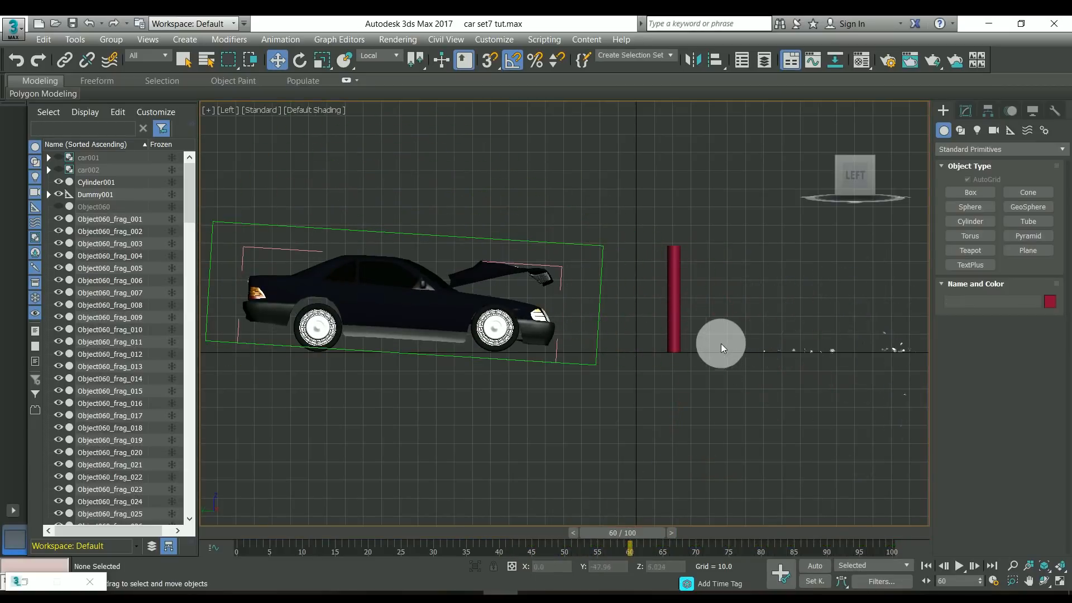
Play the crash in a perspective view of the car front to examine the headlights shattering at the pole.
{"action": "key", "text": "p"}
{"action": "left_click", "coordinate": [658, 370]}
{"action": "key", "text": "ctrl+r"}
{"action": "left_click_drag", "start_coordinate": [657, 346], "coordinate": [503, 369]}
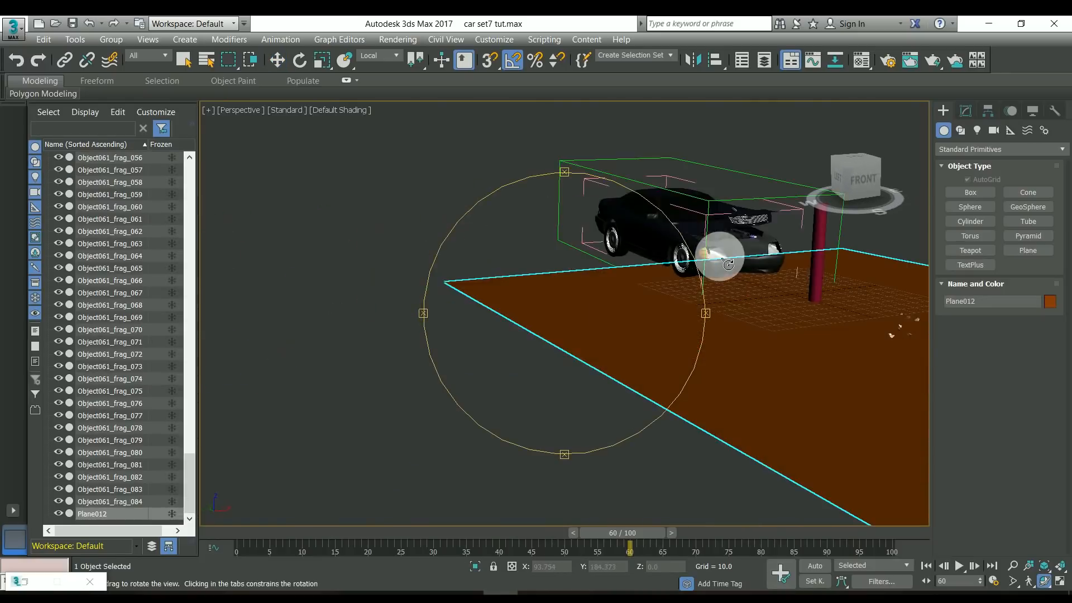
{"action": "left_click_drag", "start_coordinate": [728, 264], "coordinate": [657, 340]}
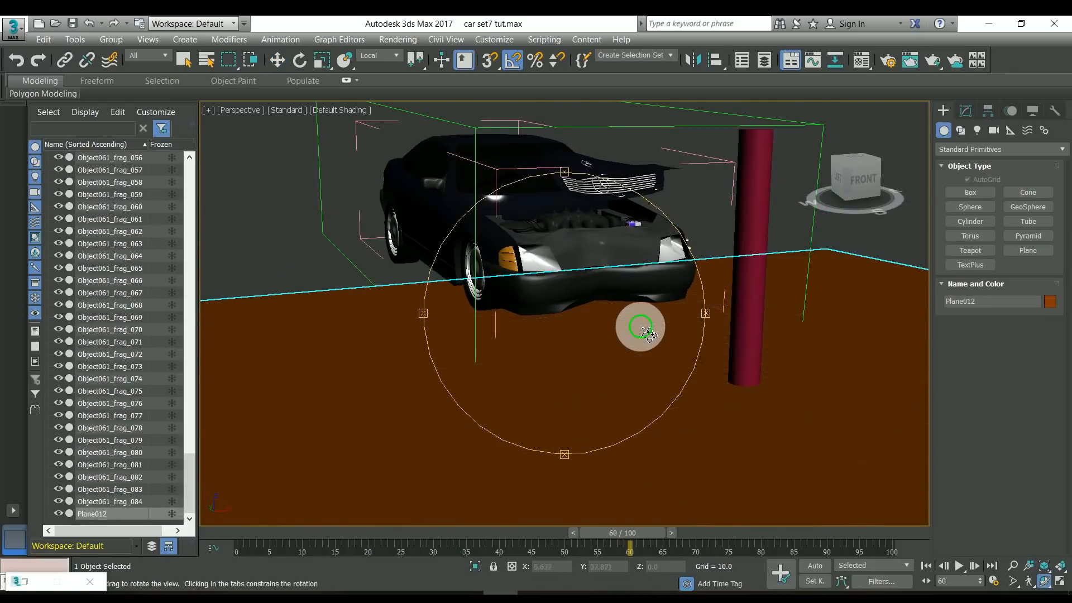
{"action": "right_click", "coordinate": [691, 195]}
{"action": "left_click", "coordinate": [690, 194]}
{"action": "left_click_drag", "start_coordinate": [639, 532], "coordinate": [564, 534]}
{"action": "scroll", "coordinate": [654, 383], "scroll_direction": "down", "scroll_amount": 2}
{"action": "middle_click_drag", "start_coordinate": [655, 384], "coordinate": [575, 379]}
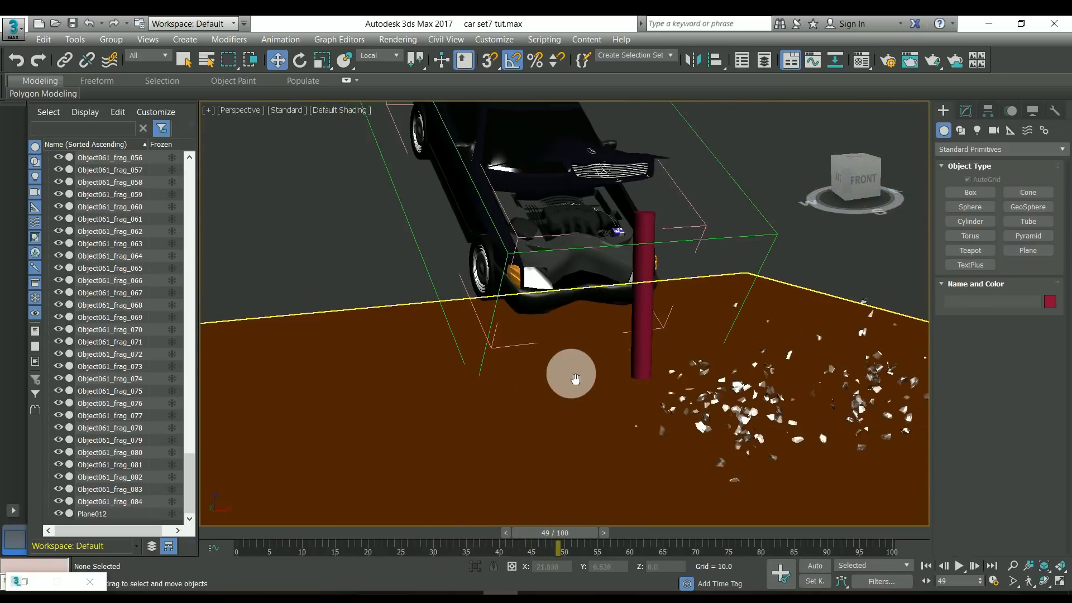
{"action": "left_click", "coordinate": [960, 566]}
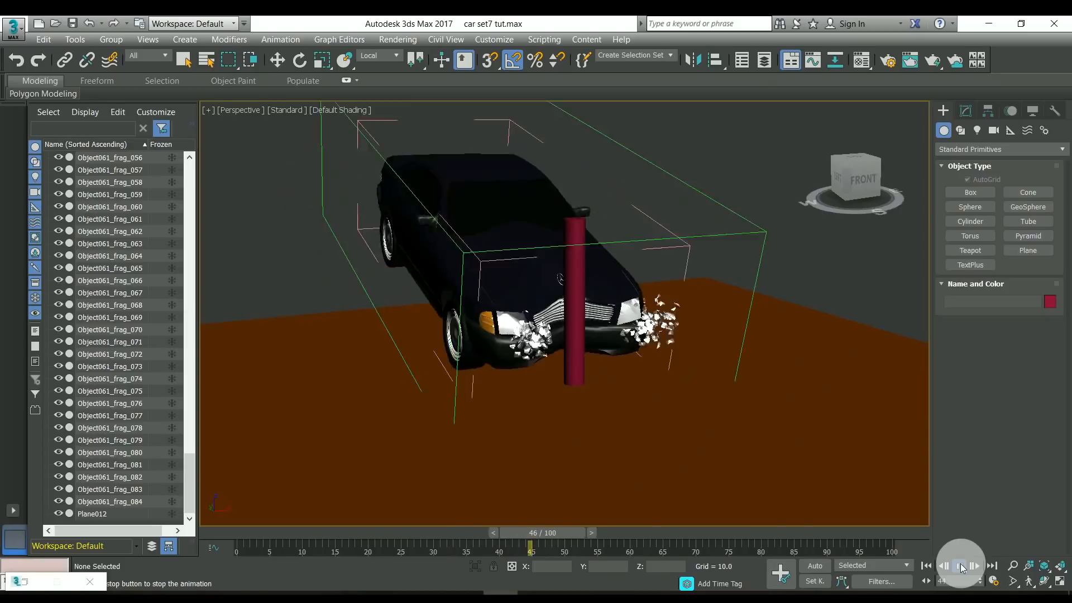